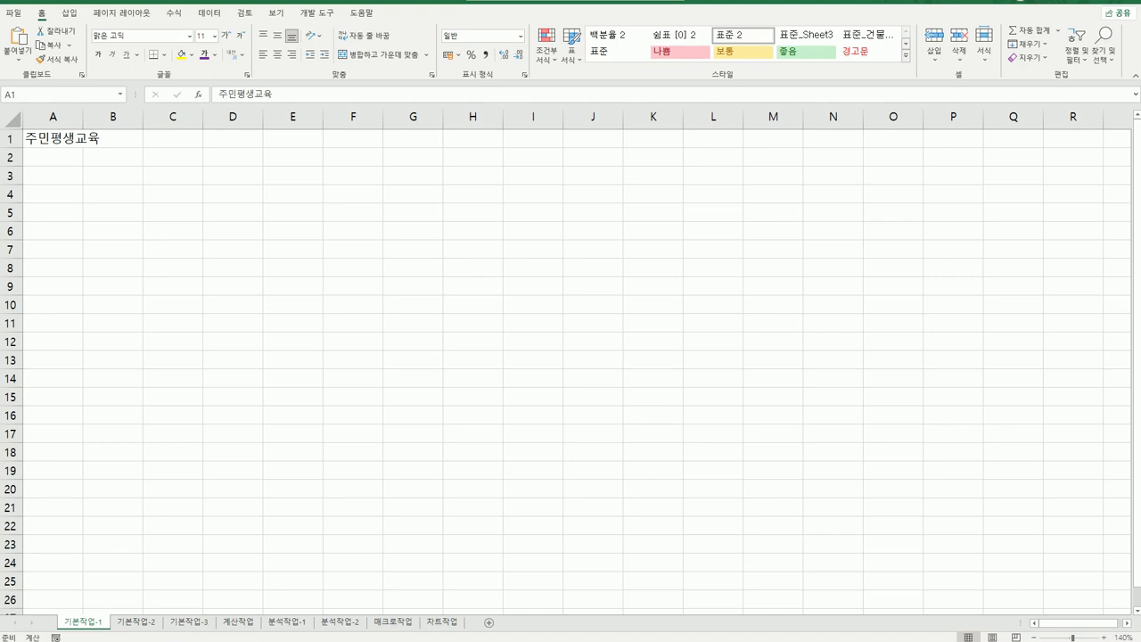
click(125, 250)
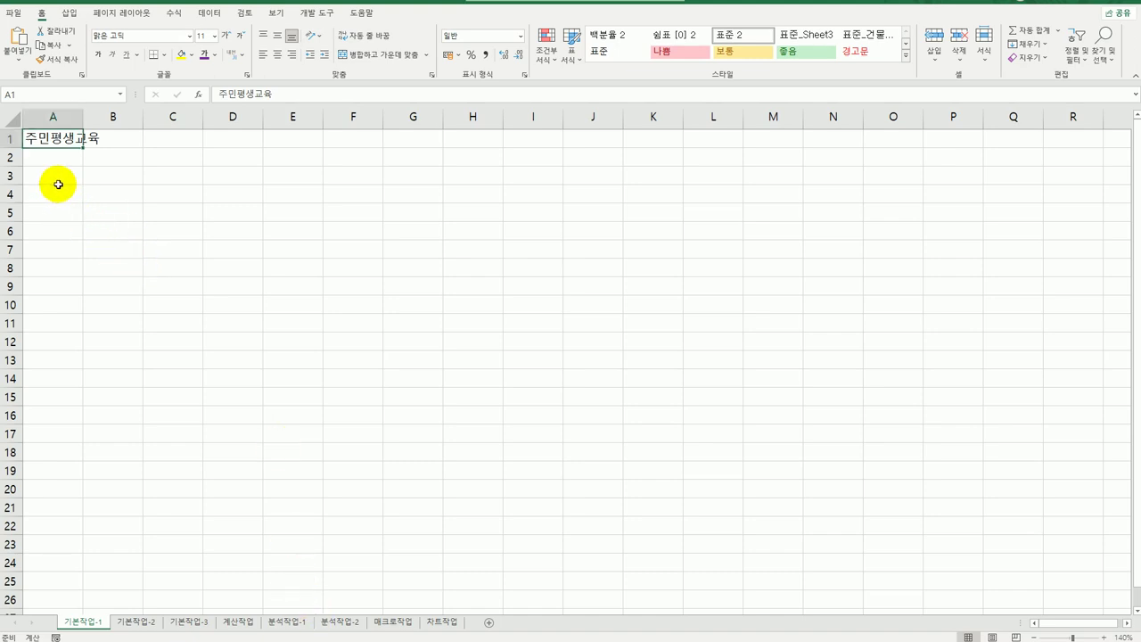
drag(51, 177, 360, 305)
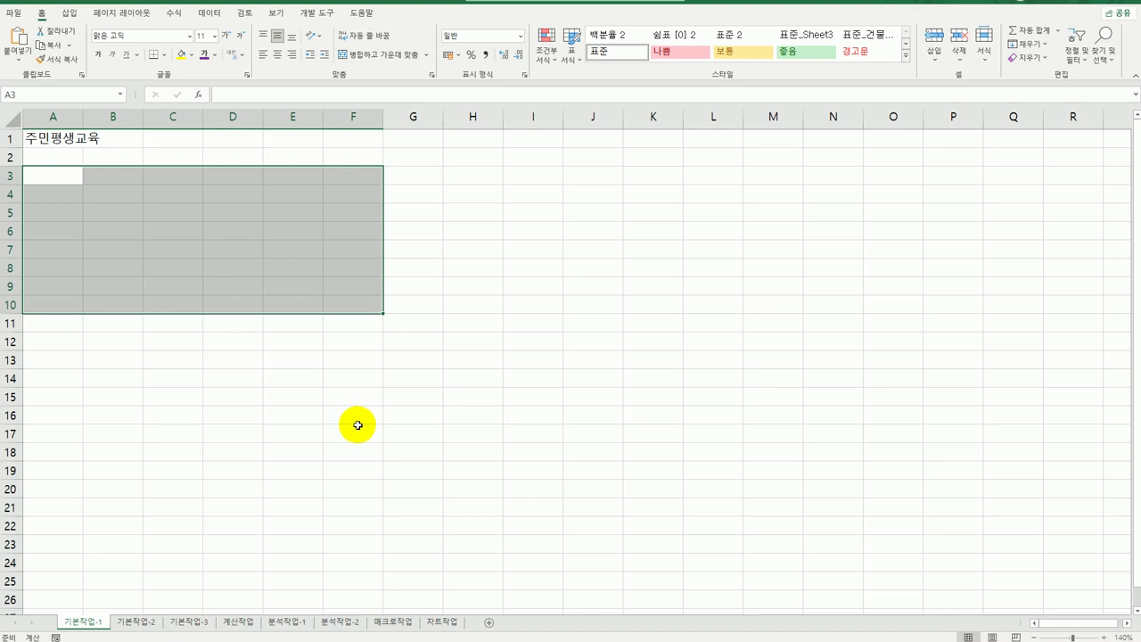
Step: On sheet 기본작업-2, merge the title cells A1:I1 and set their horizontal and vertical alignment to 가운데 (center)
click(138, 621)
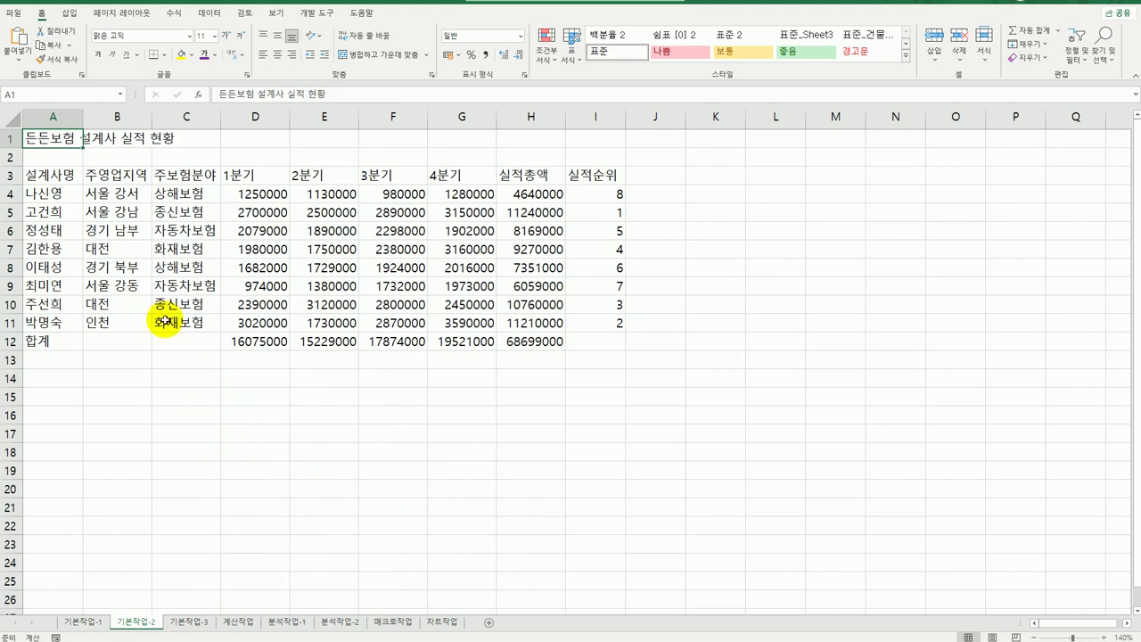
drag(44, 143, 567, 140)
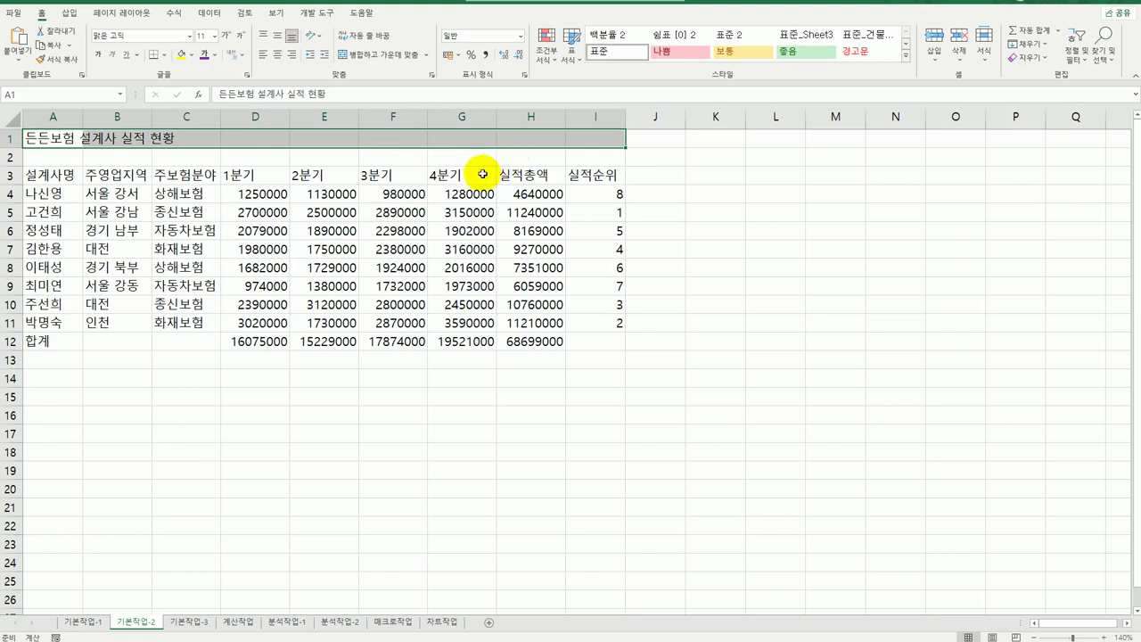
right_click(201, 141)
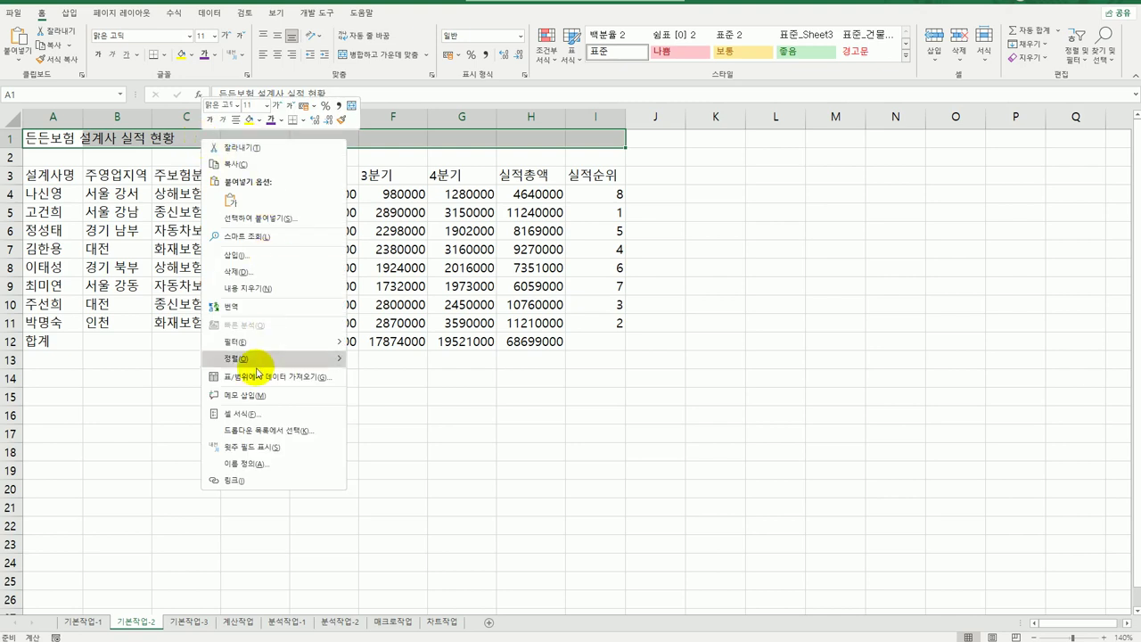
click(254, 390)
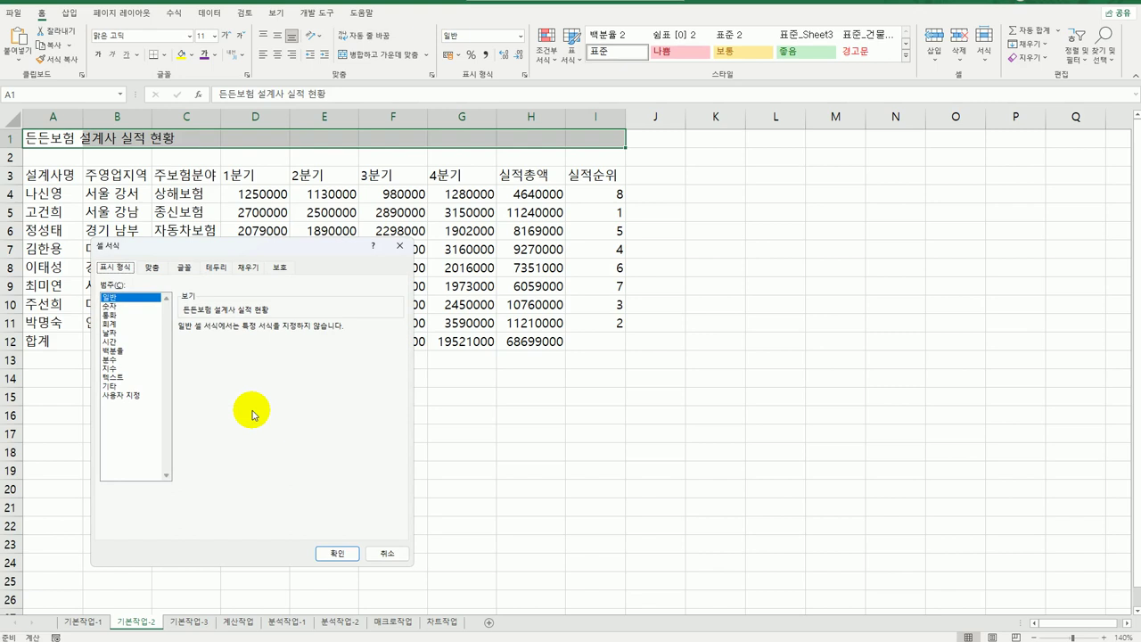
click(150, 270)
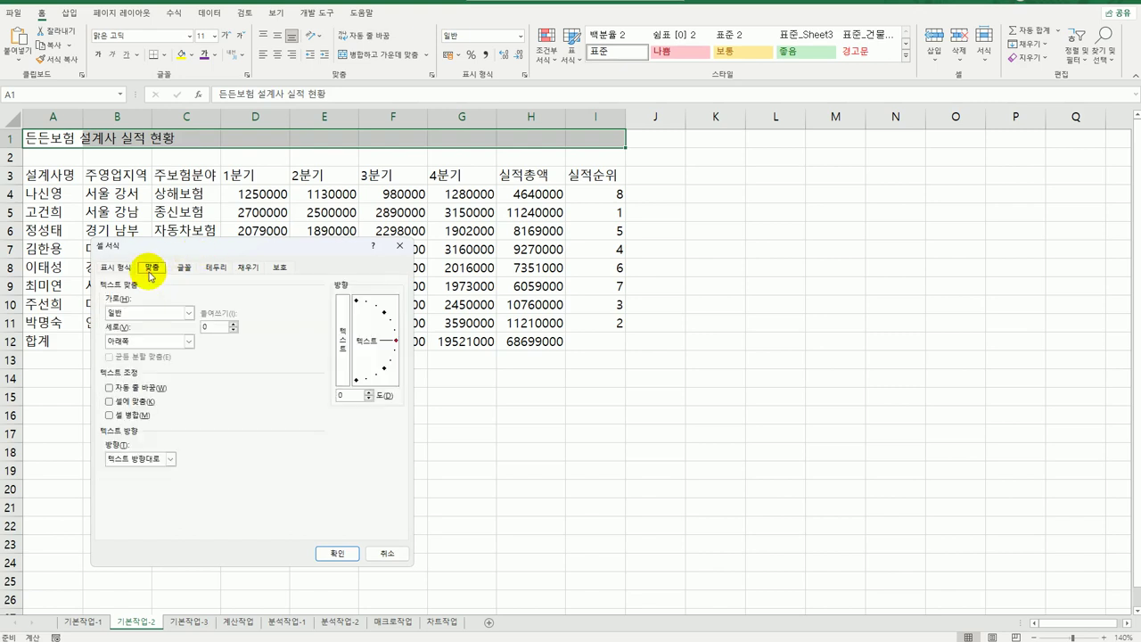
click(134, 416)
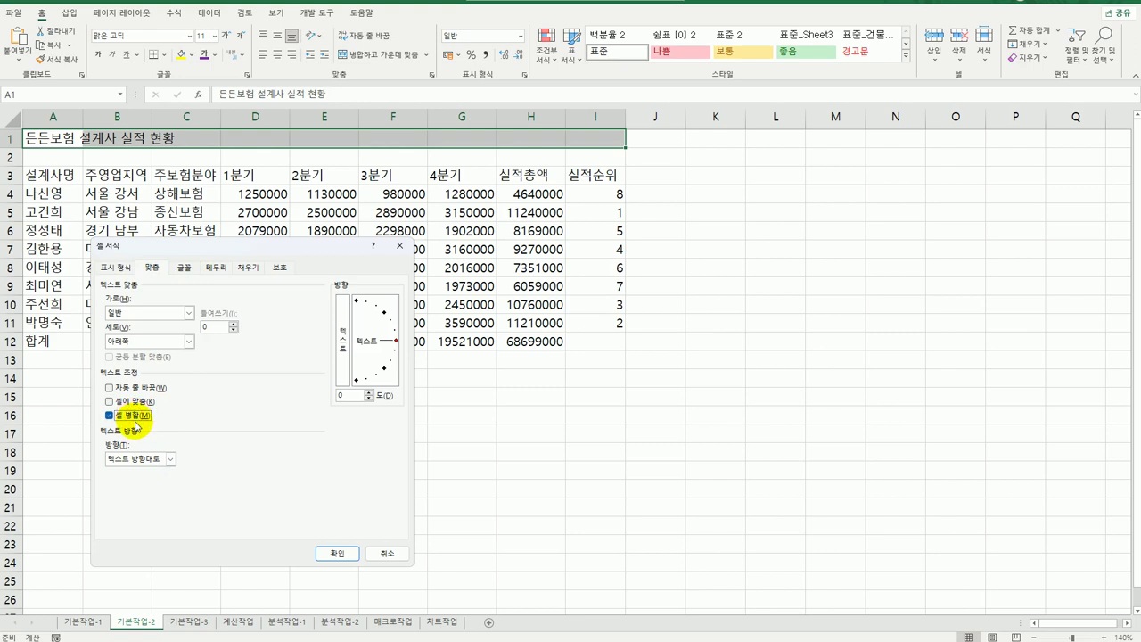
click(125, 312)
click(130, 343)
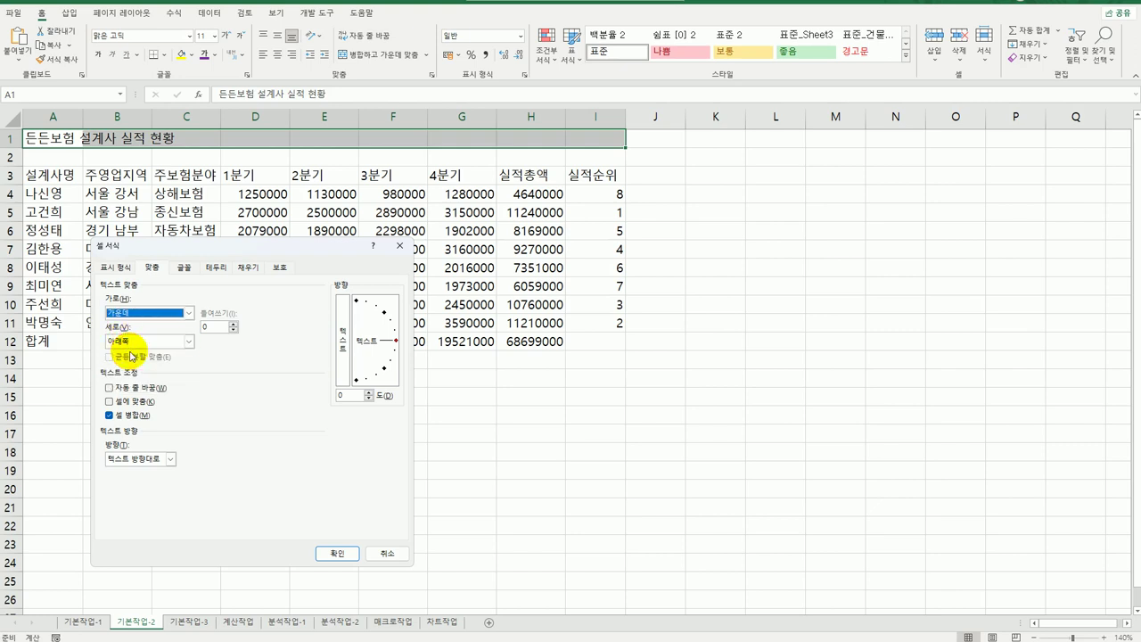
click(133, 342)
click(125, 359)
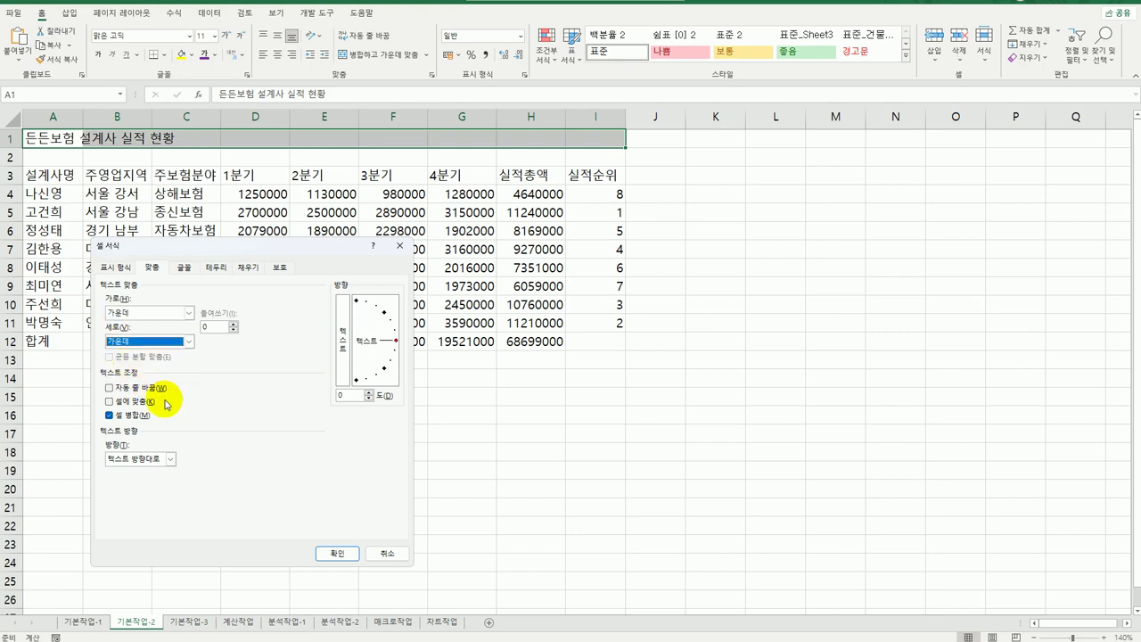
Step: Format the title in A1:I1 with the 궁서체 font, size 15 and a 실선 (single) underline
click(184, 267)
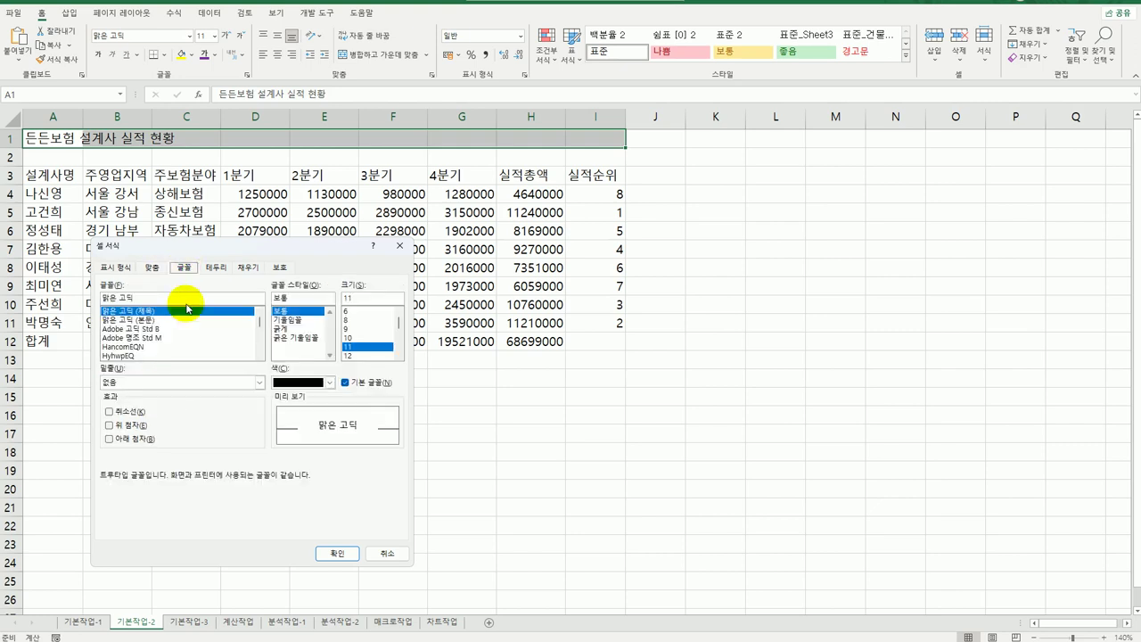
drag(260, 327, 260, 351)
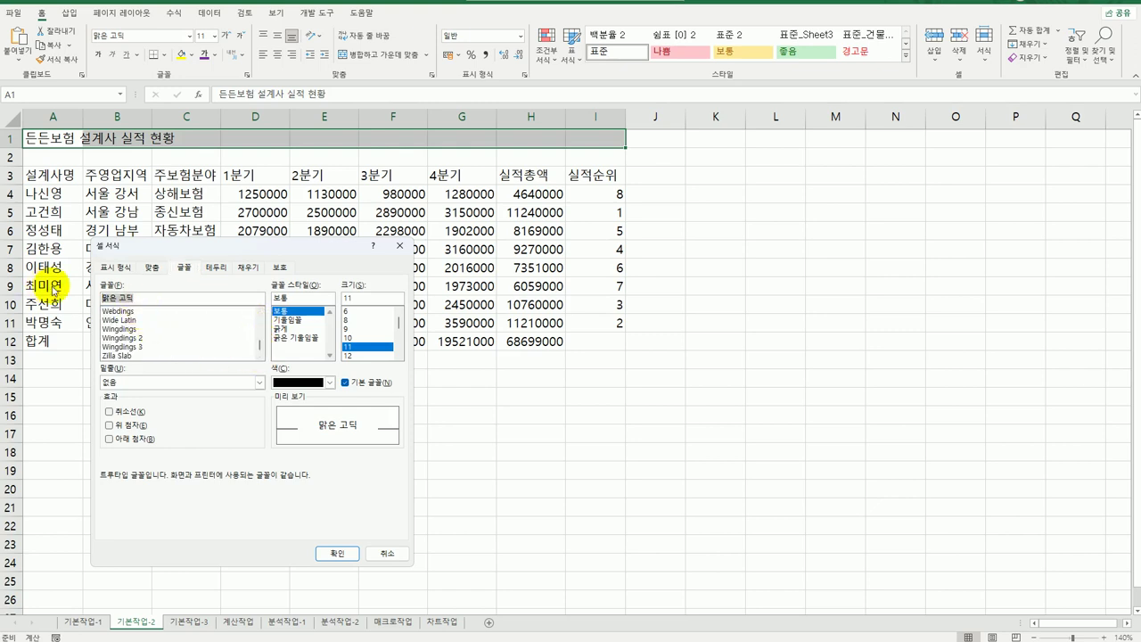
text(md)
key(BackSpace)
key(BackSpace)
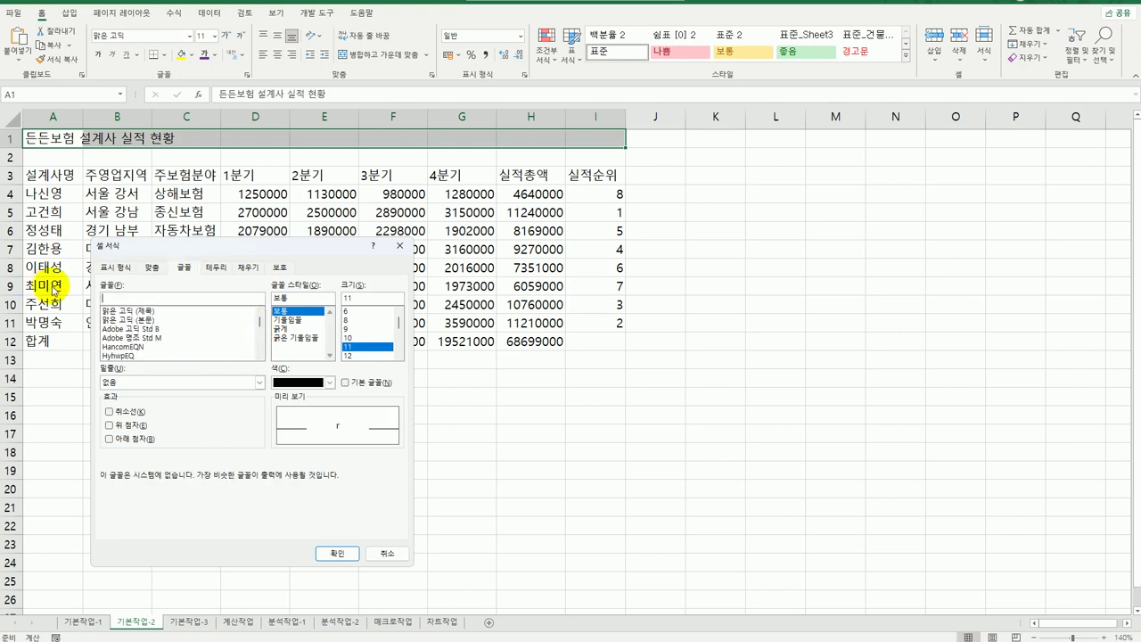
text(궁서체)
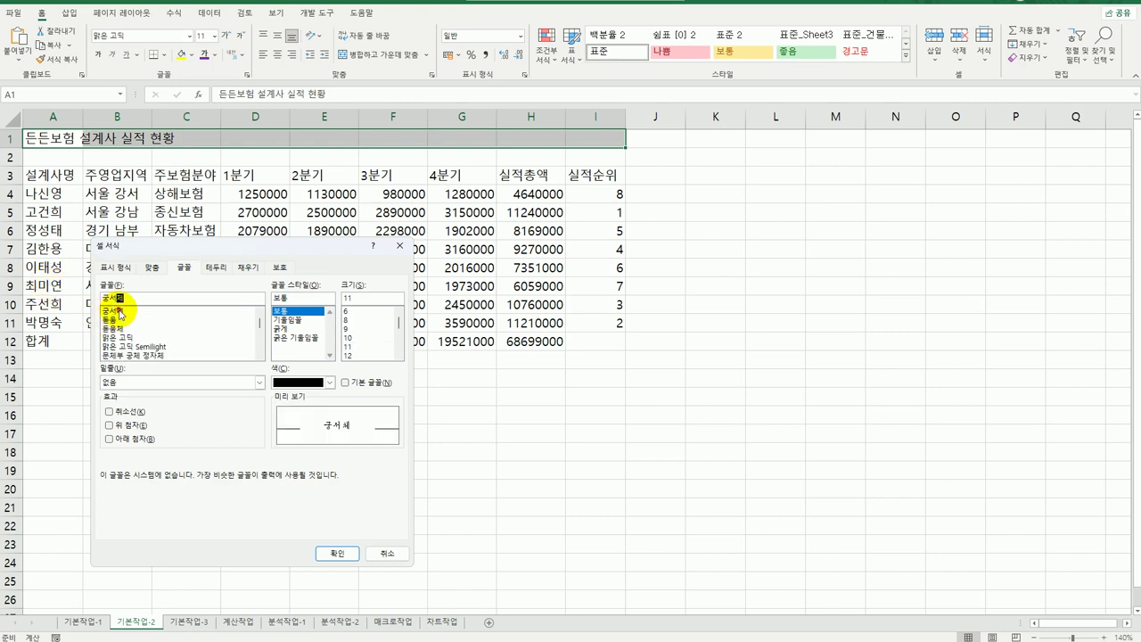
click(118, 311)
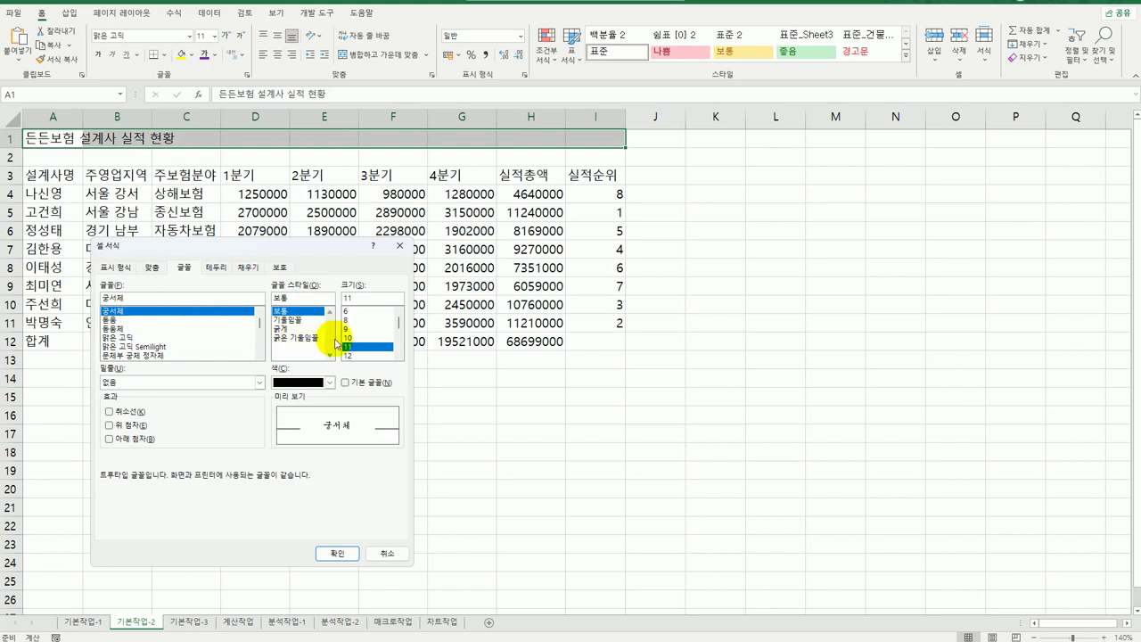
click(352, 298)
text(15)
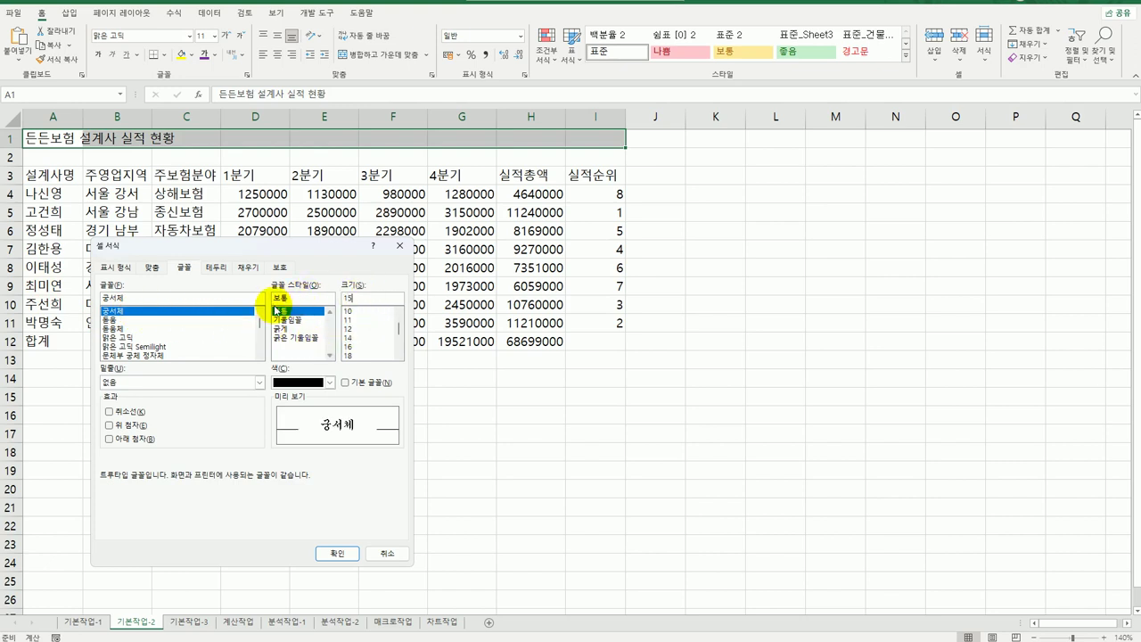
click(153, 382)
click(141, 403)
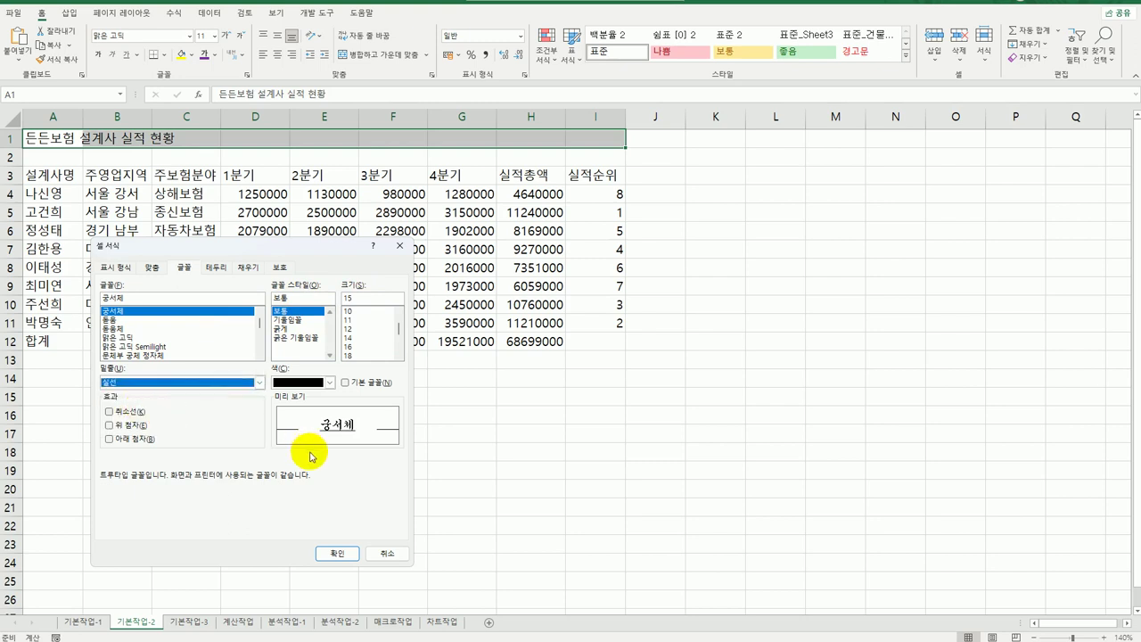
click(337, 553)
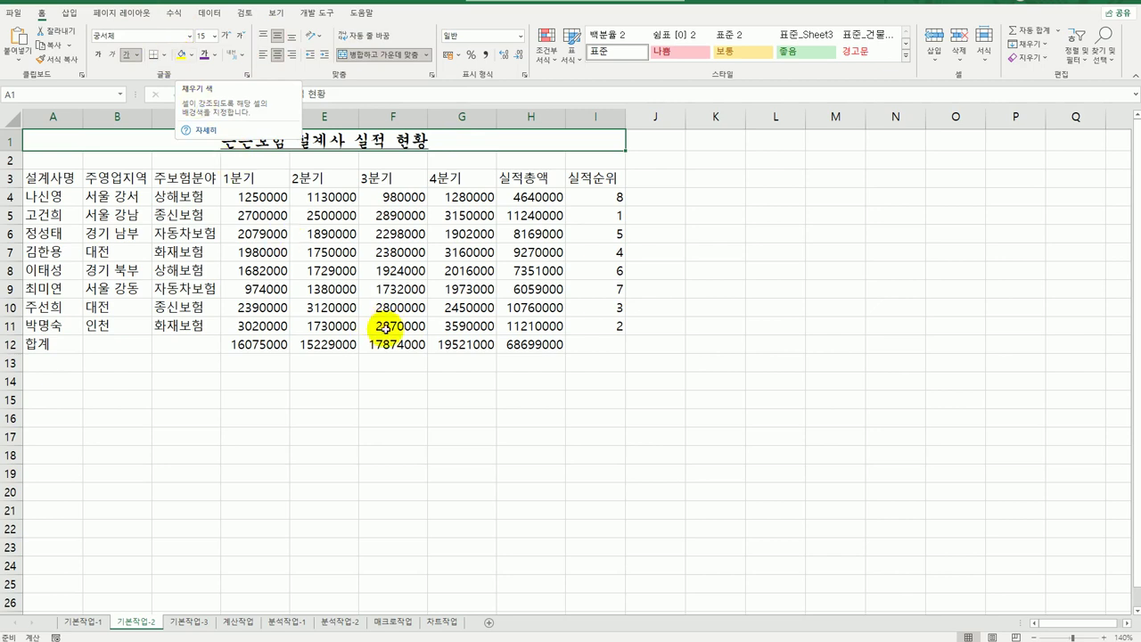
Step: Apply the custom number format #,##0,"천원" to the quarterly and total amounts in D4:H12
drag(257, 196, 506, 344)
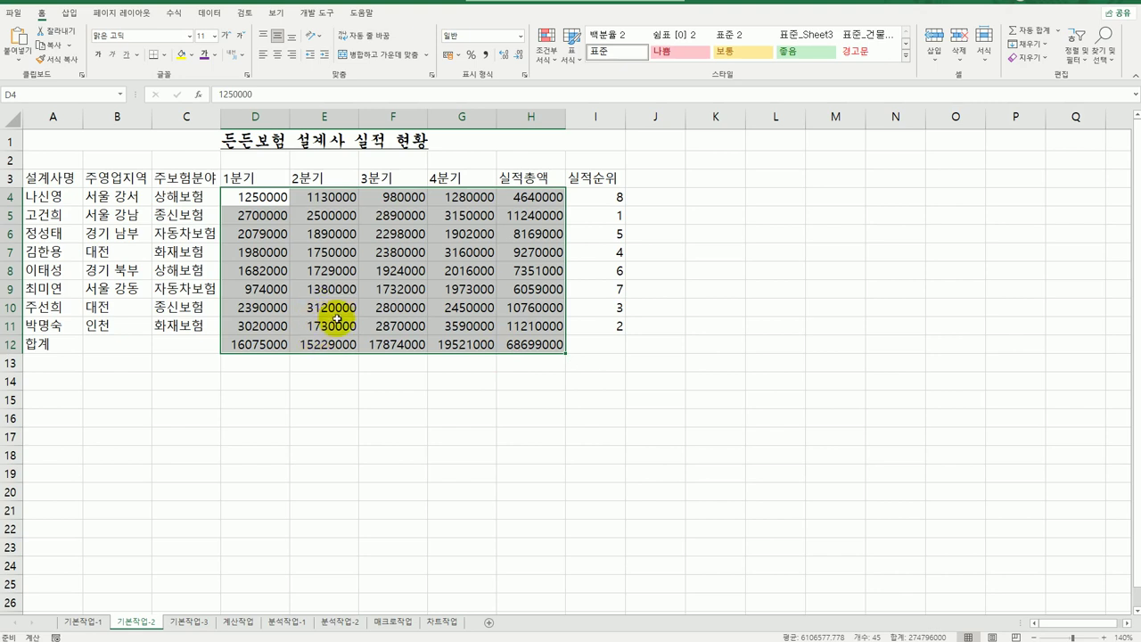
right_click(340, 201)
click(440, 457)
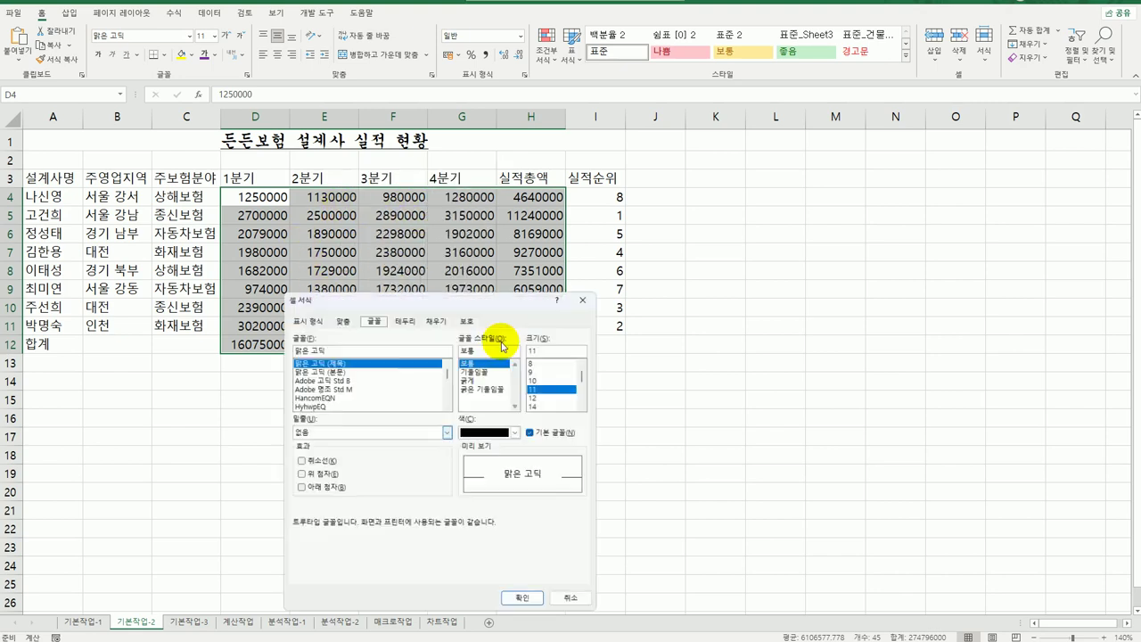
drag(525, 234, 843, 155)
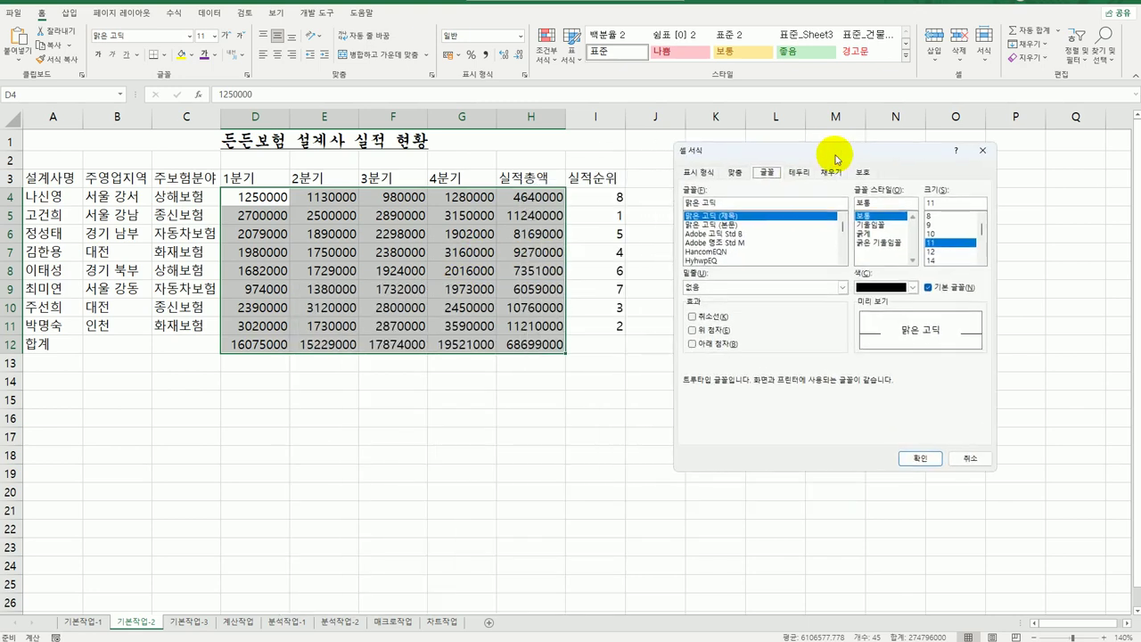
click(702, 173)
click(711, 301)
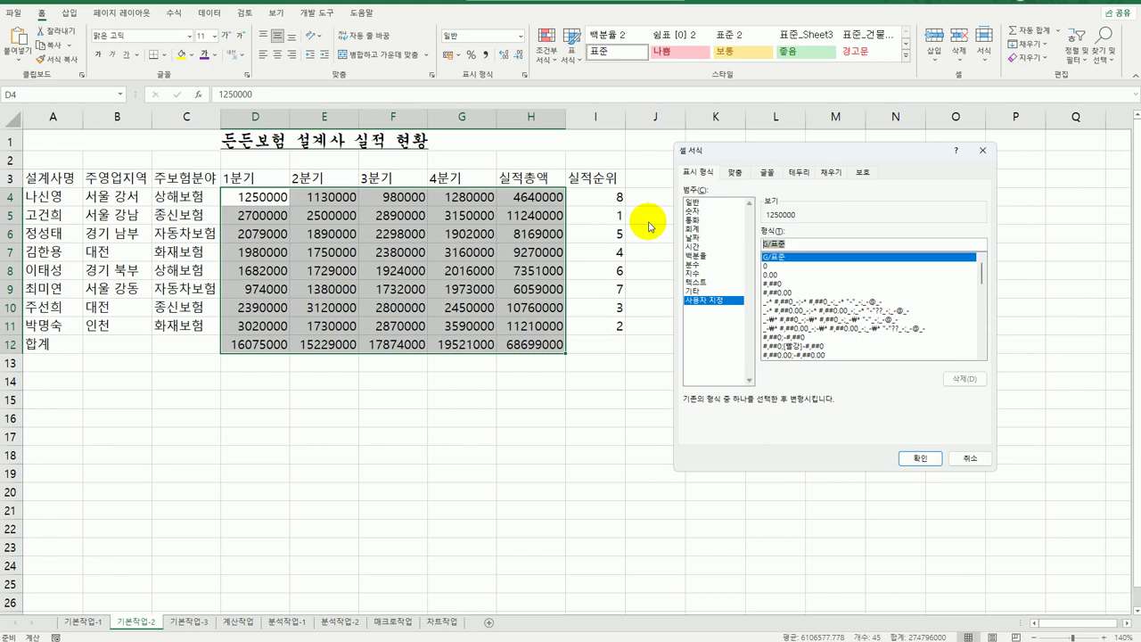
text(#)
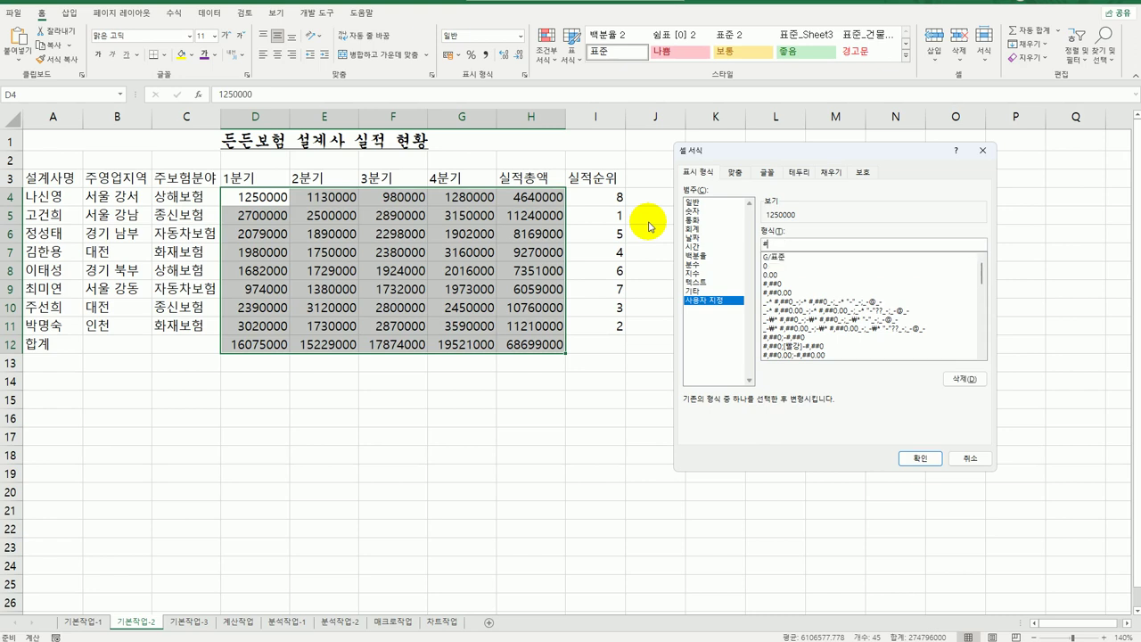
text(,)
text(#)
text(#0)
text(,)
text("천)
text(천원)
text(")
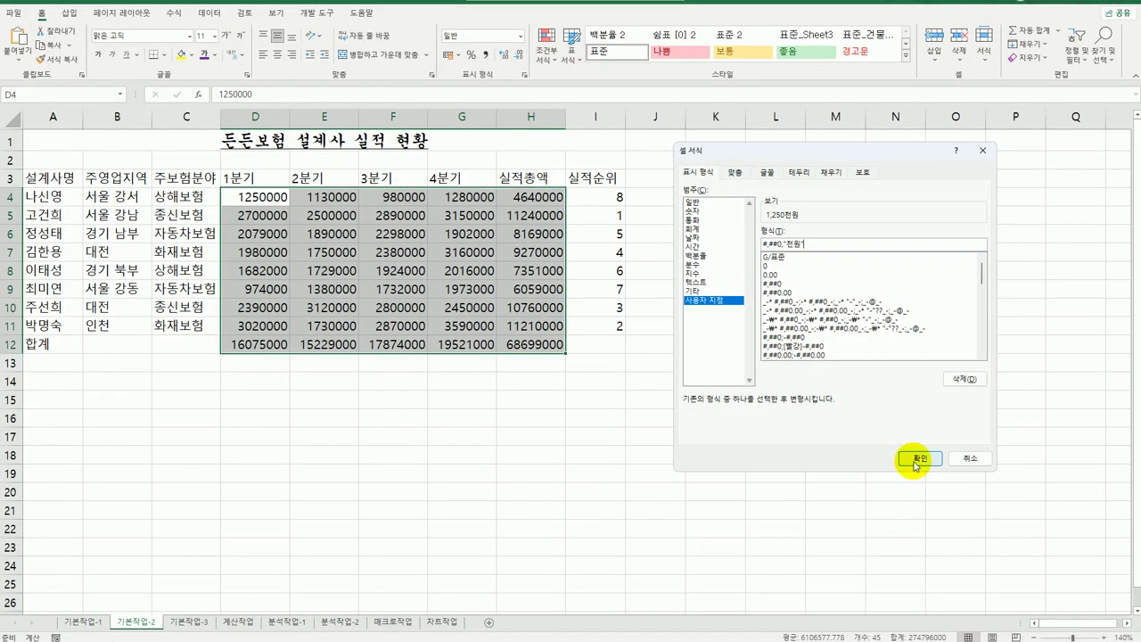
click(720, 641)
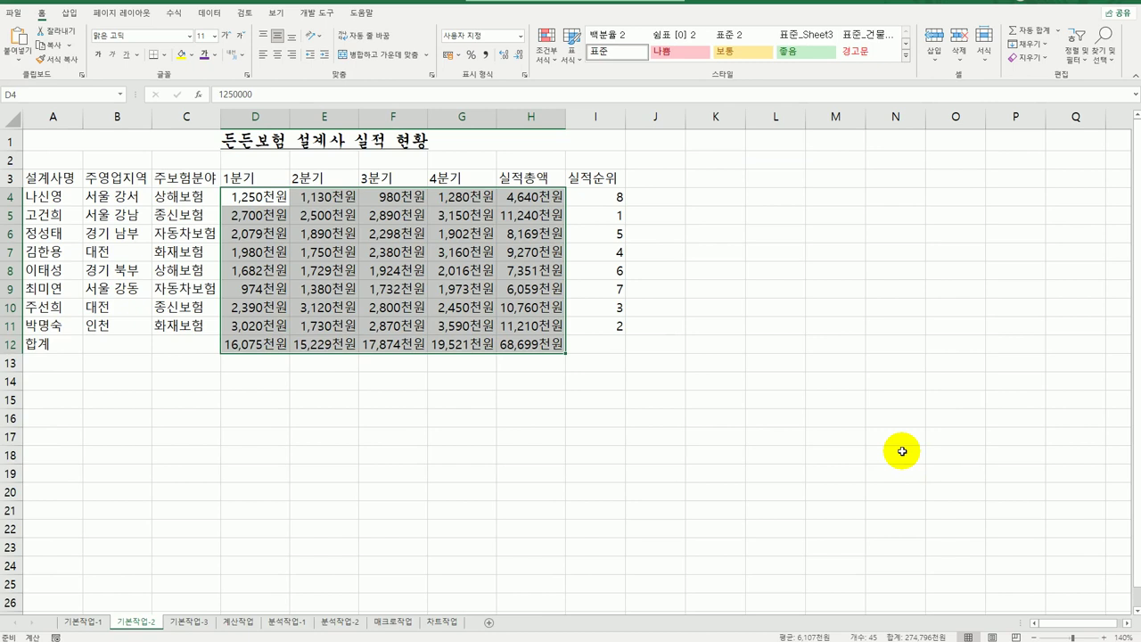
Step: Define the name 설계사명 for the range A4:A11
drag(52, 196, 54, 325)
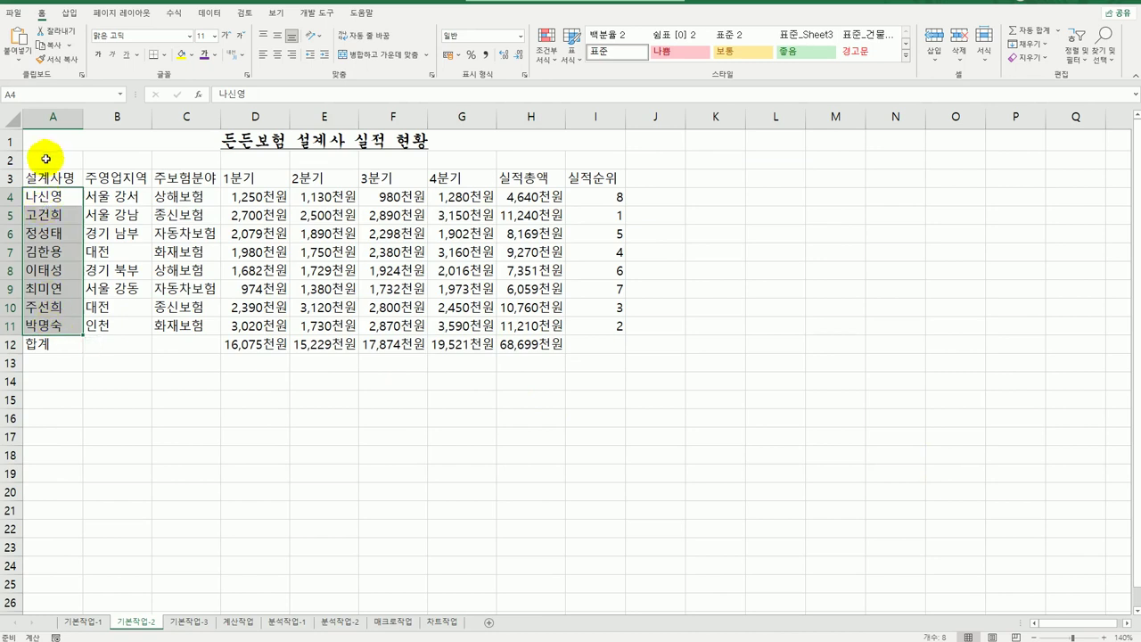
click(49, 91)
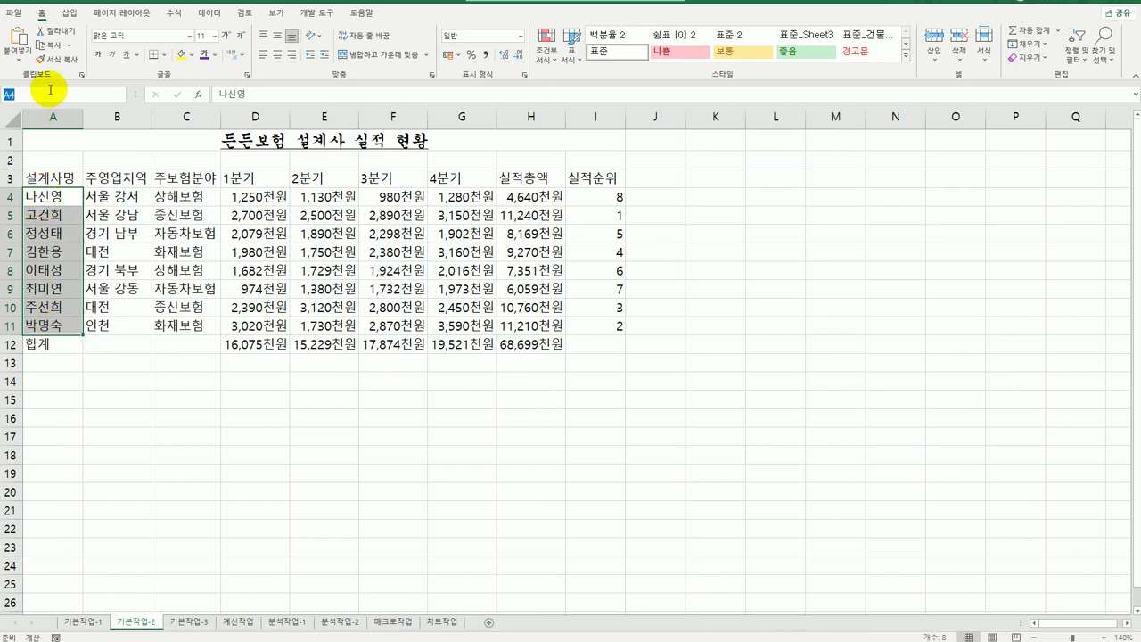
text(설계사명)
key(Return)
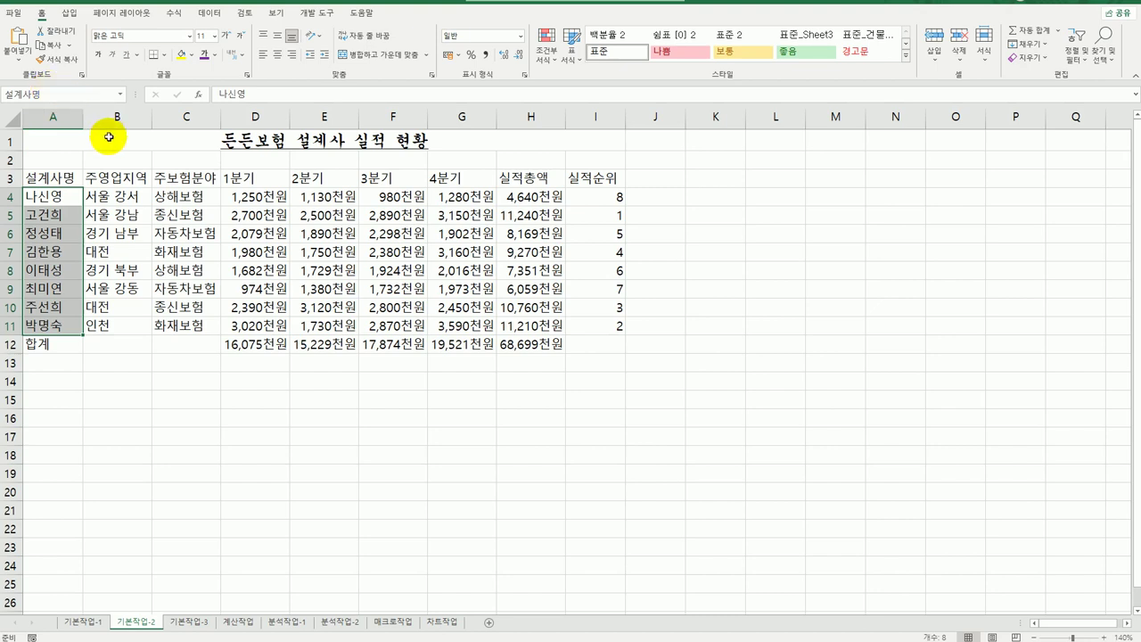
Step: Center the header cells A3:I3 horizontally and make their text bold
drag(61, 176, 589, 176)
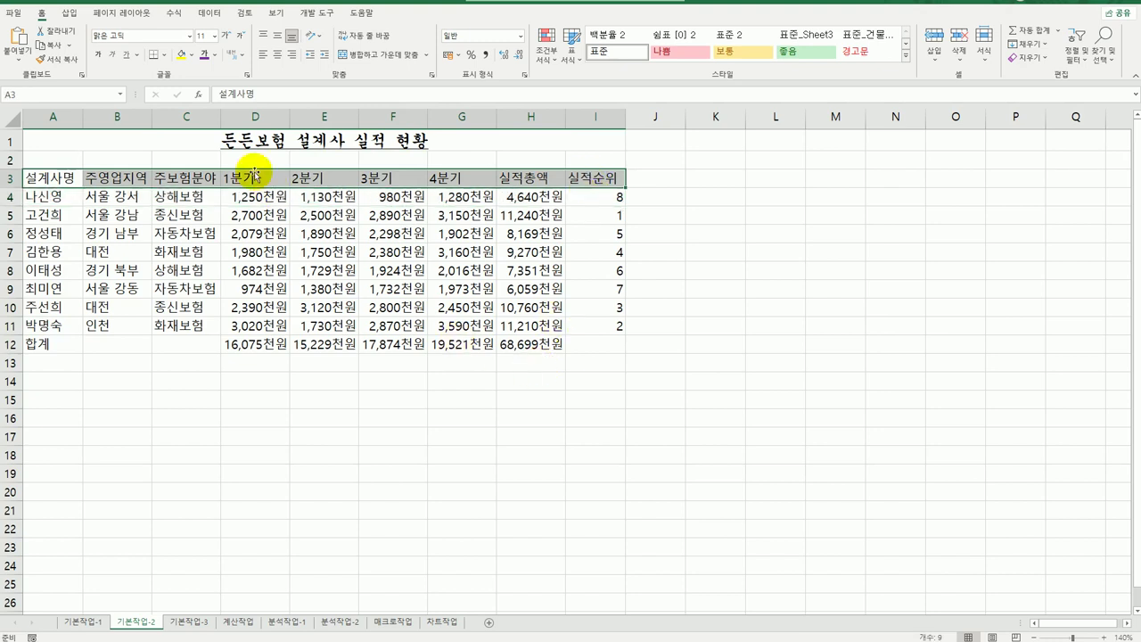
click(278, 54)
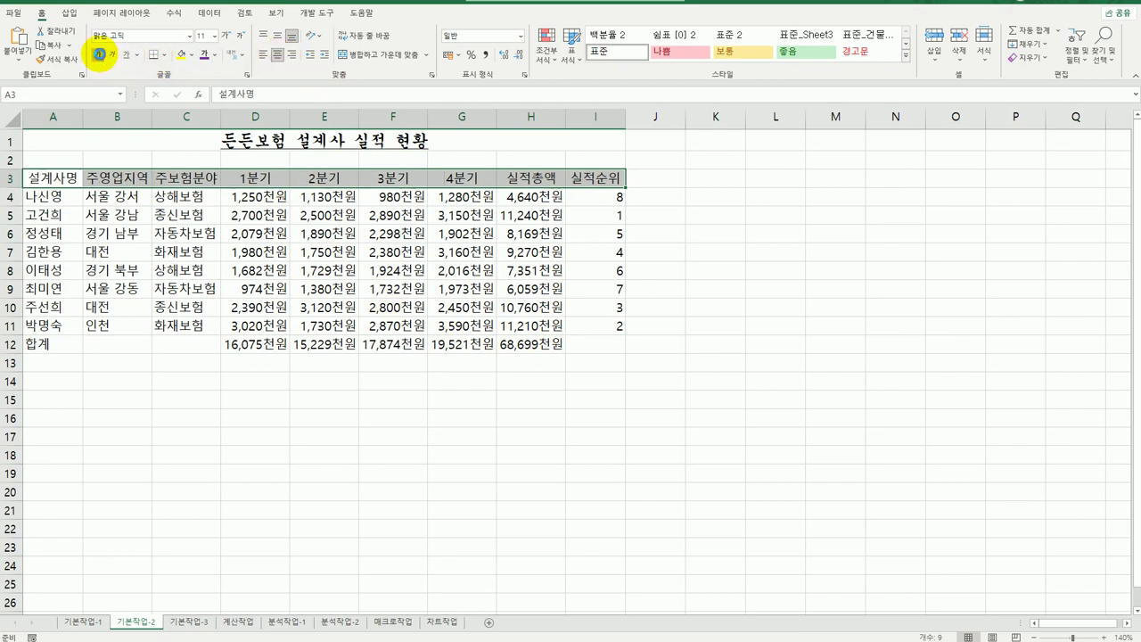
click(99, 54)
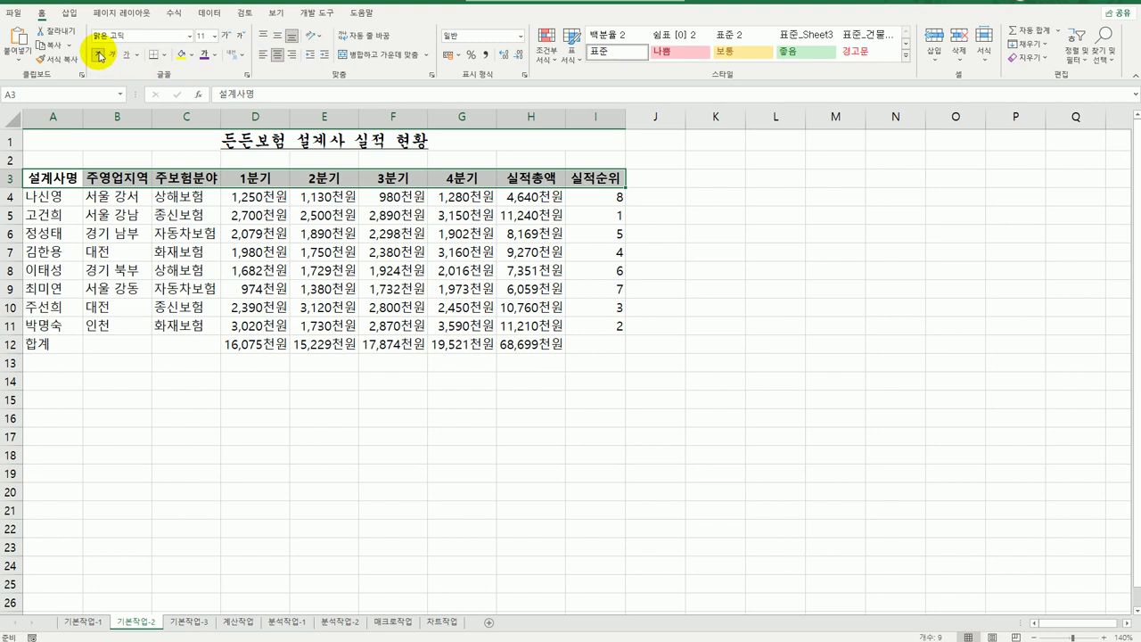
Step: Give the header cells A3:I3 a standard blue font color and a standard yellow fill
click(215, 56)
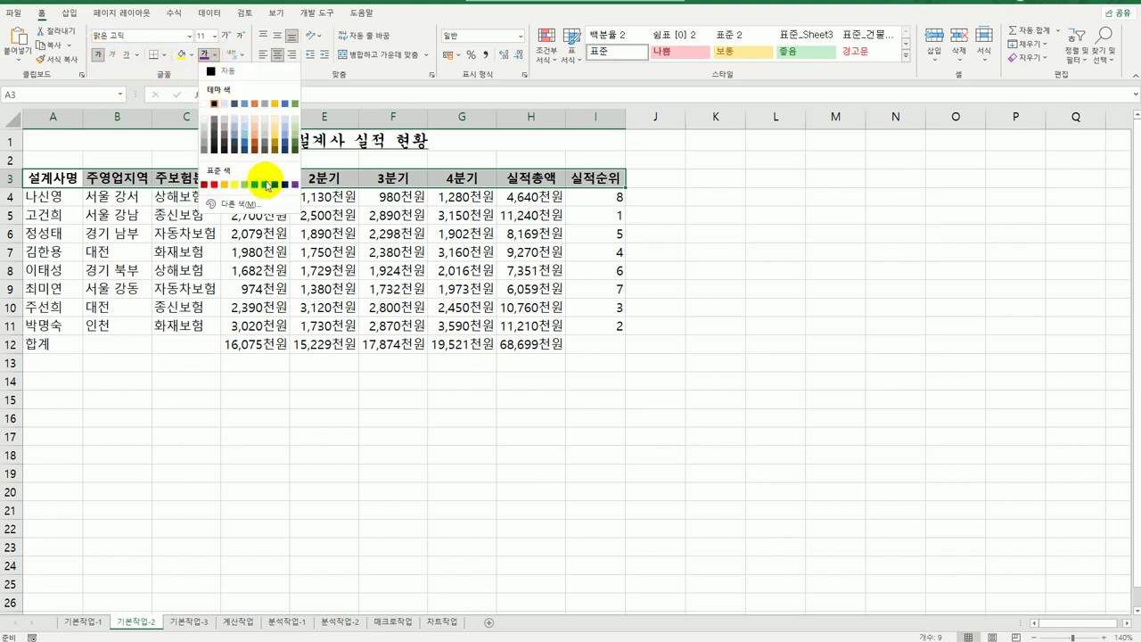
click(275, 184)
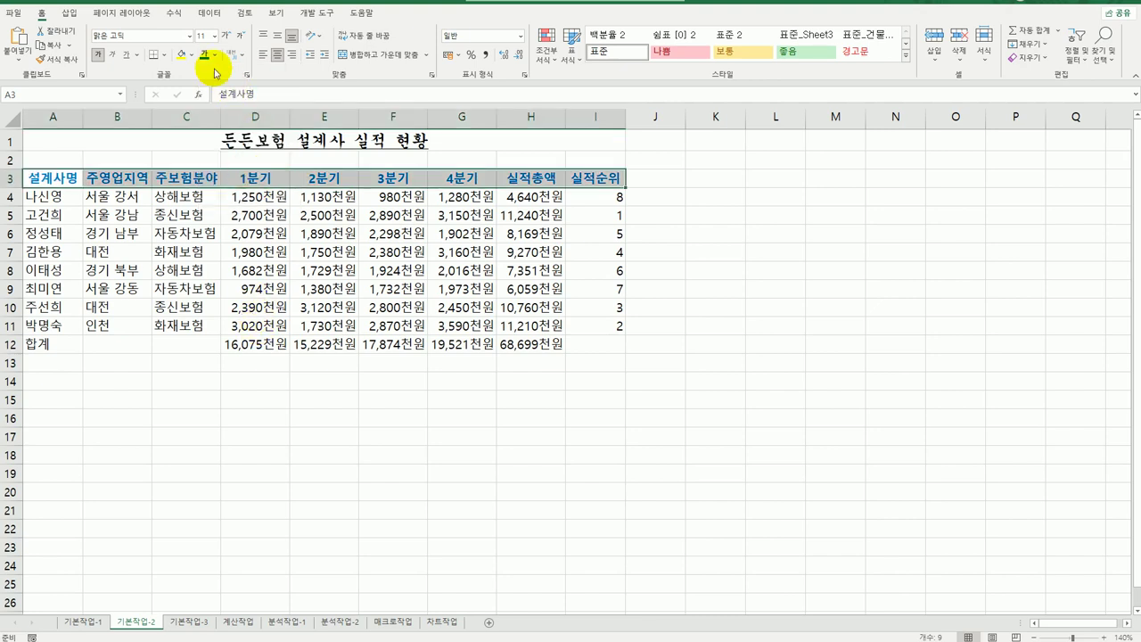
click(190, 55)
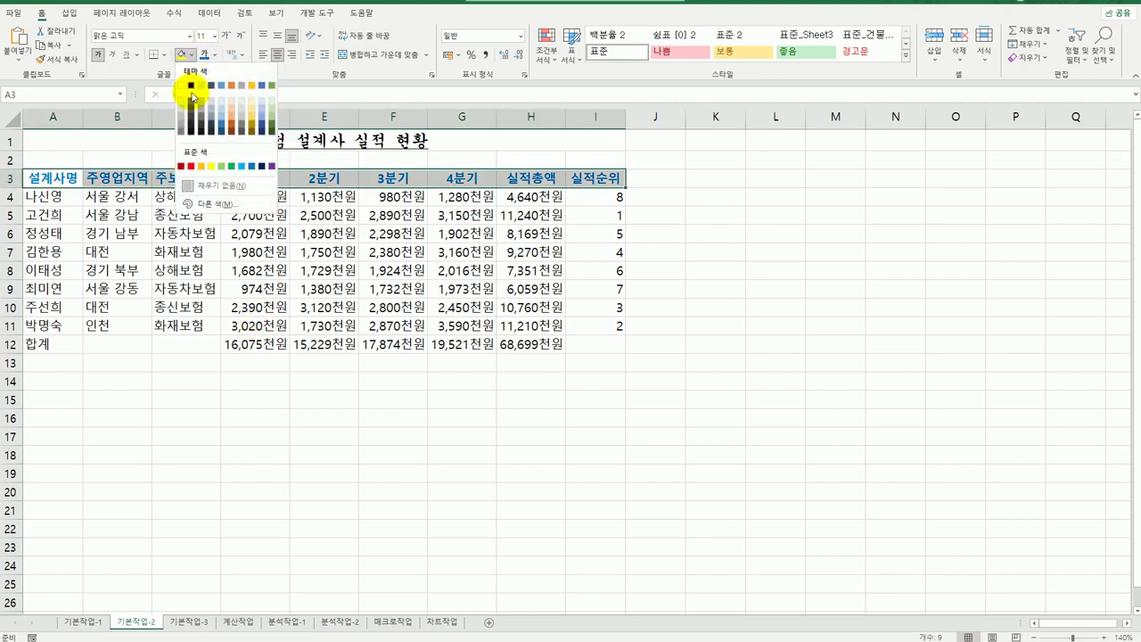
click(212, 167)
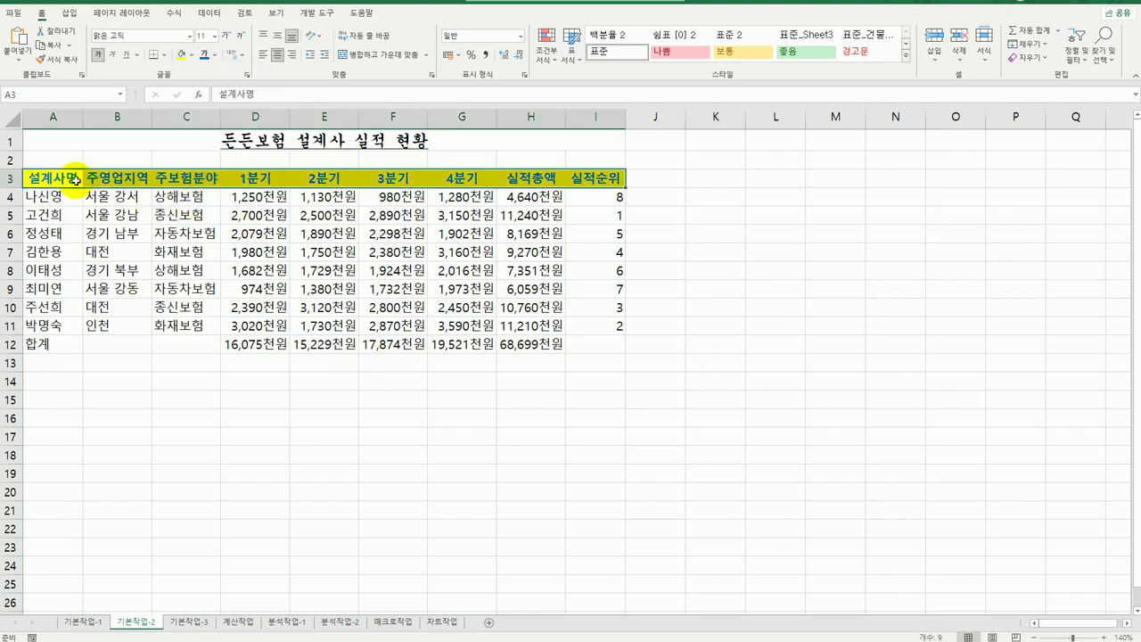
Step: Apply all borders to every cell of the table in A3:I12
drag(62, 178, 89, 178)
drag(298, 229, 584, 351)
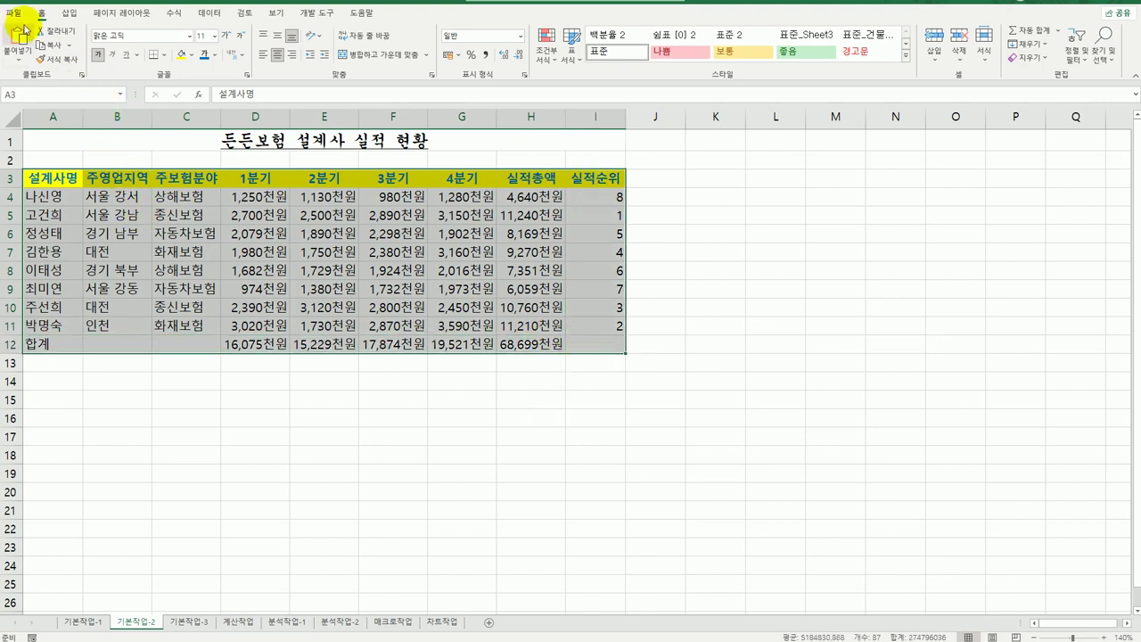
click(164, 54)
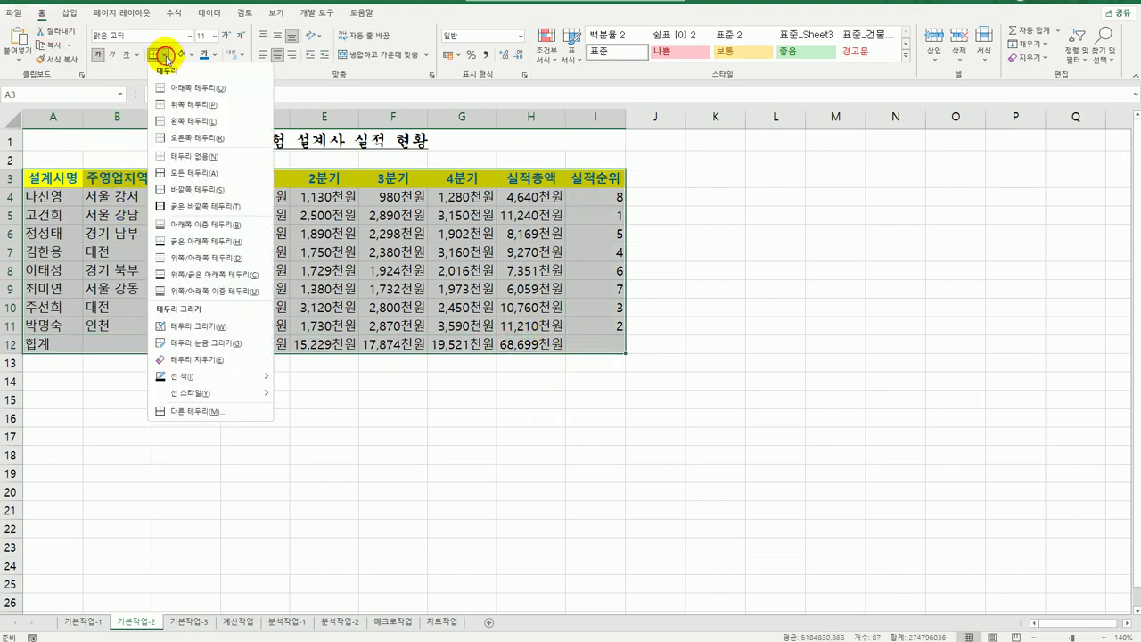
click(217, 173)
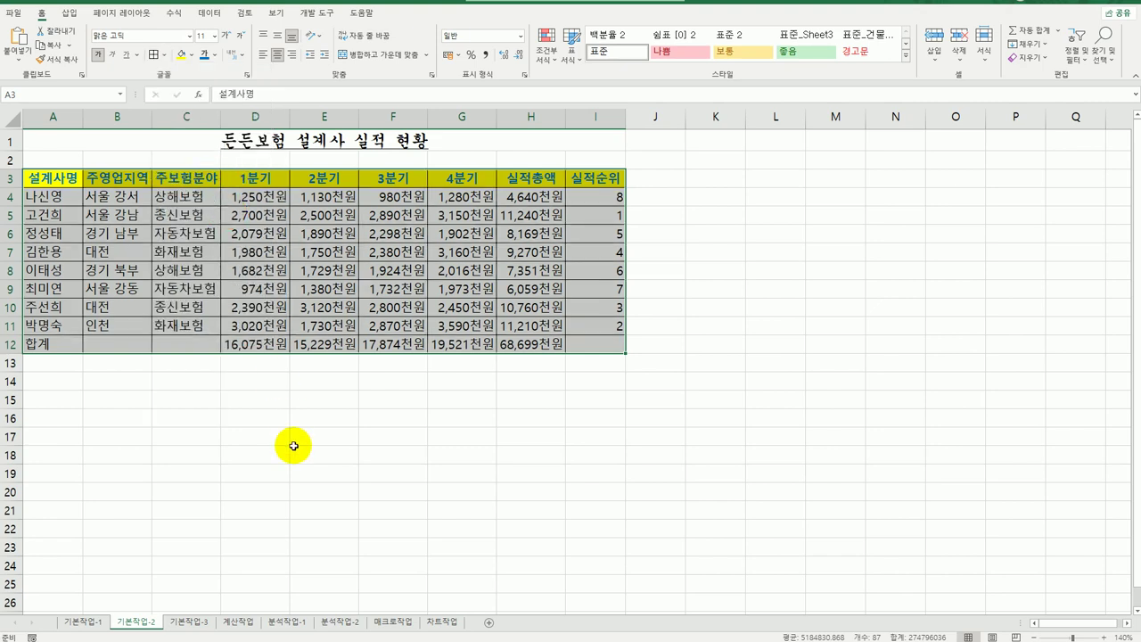
Step: Add both diagonal borders to the empty total-row cells B12, C12 and I12, forming an X in each
click(116, 343)
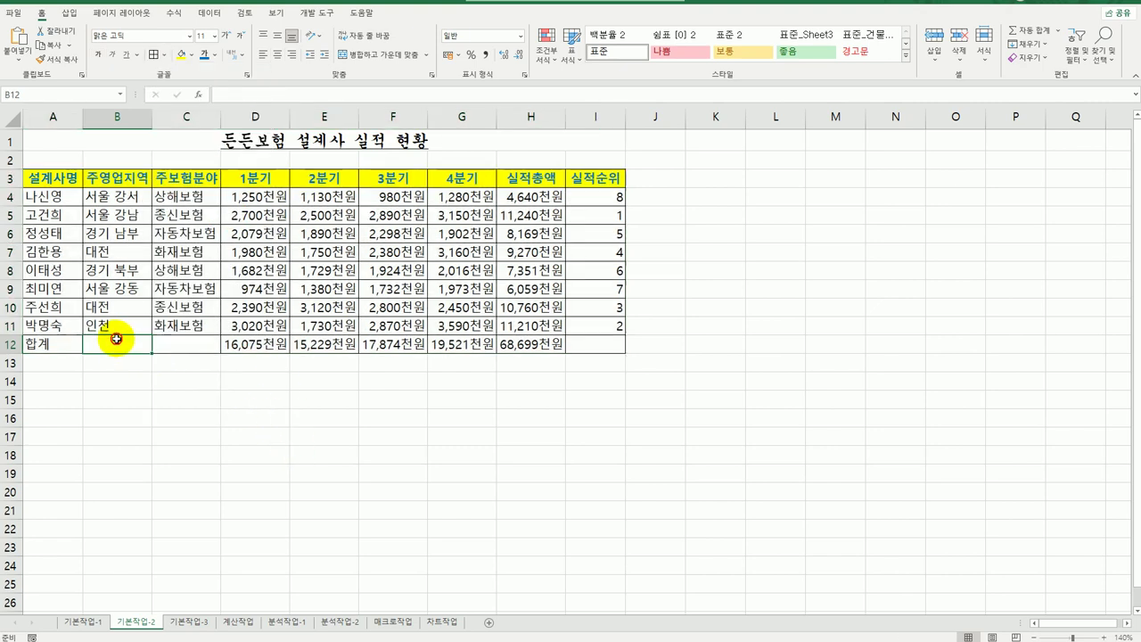
ctrl+click(194, 348)
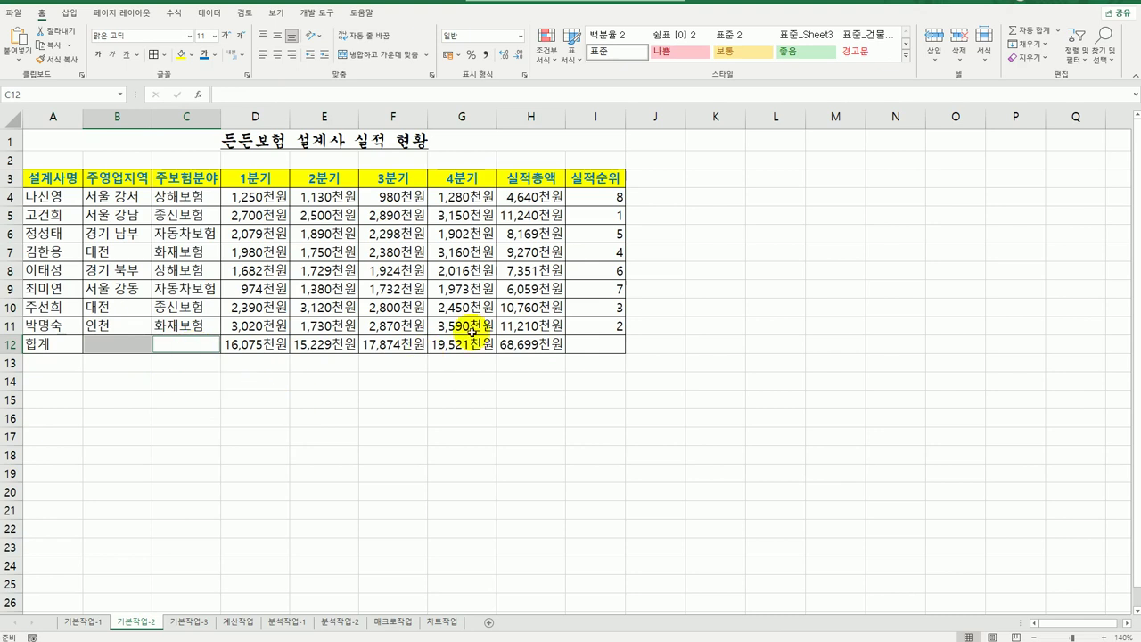
ctrl+click(589, 342)
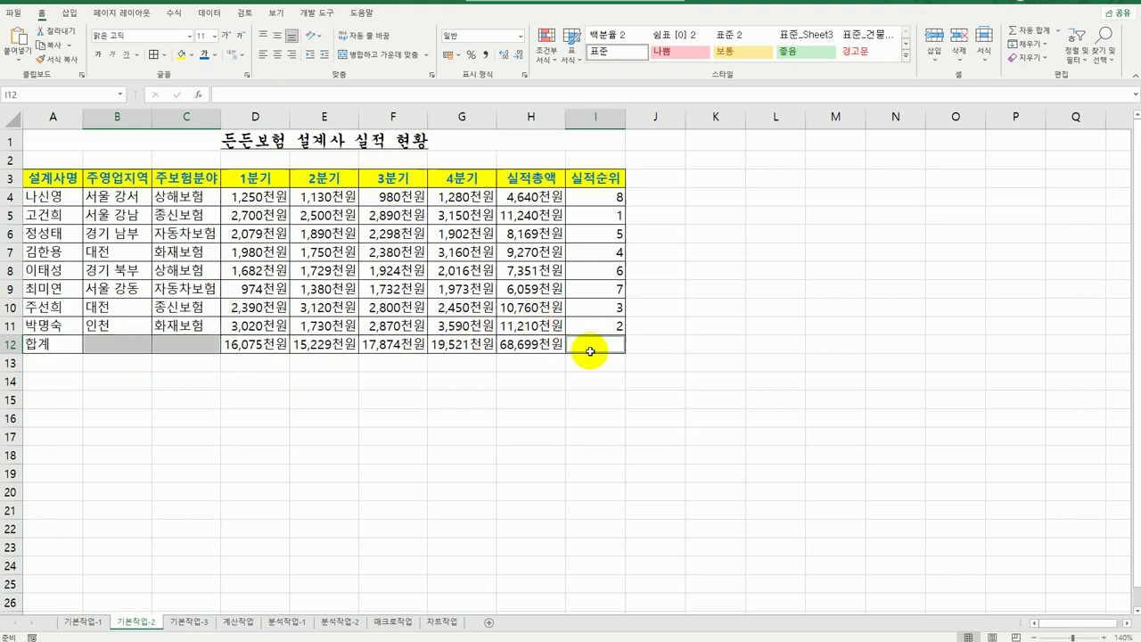
right_click(590, 351)
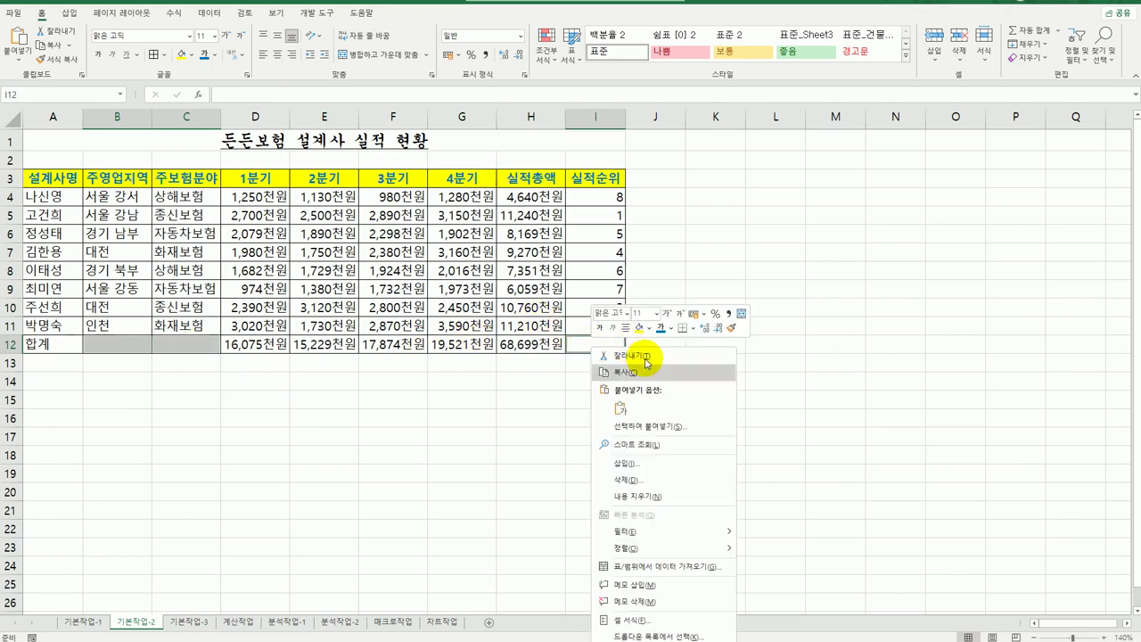
click(655, 618)
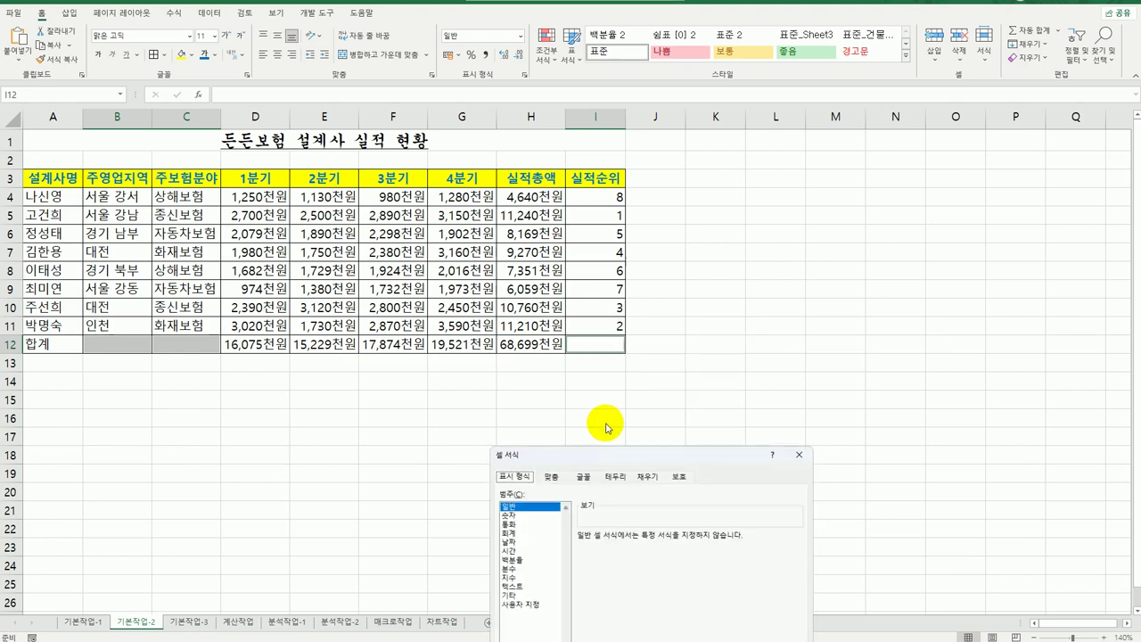
drag(834, 506, 785, 147)
click(787, 166)
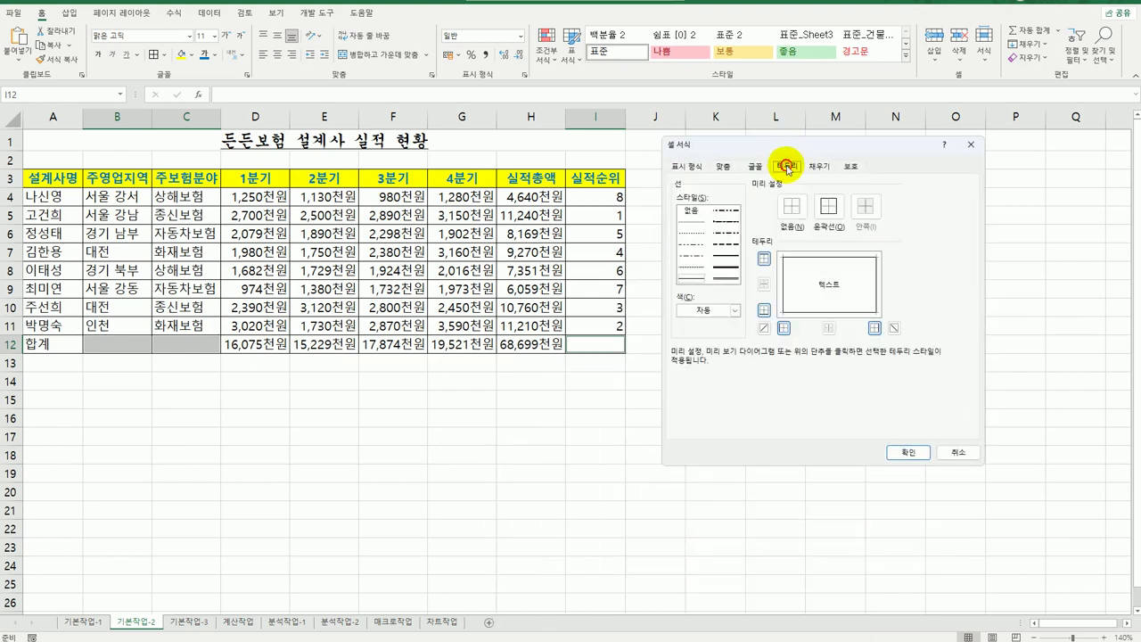
click(765, 328)
click(893, 329)
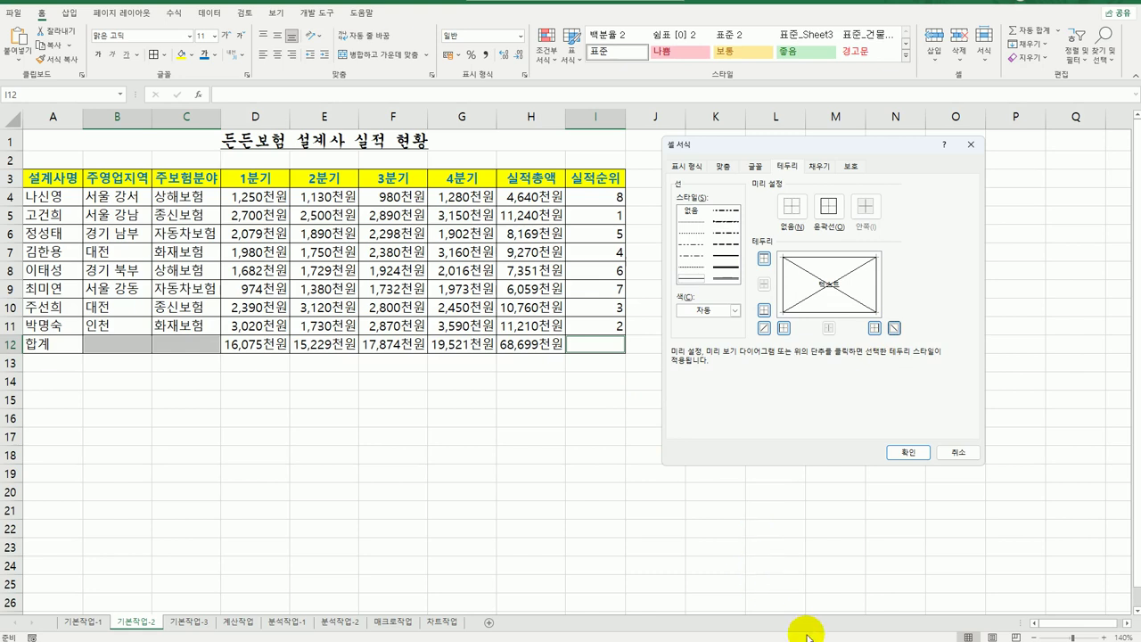
click(904, 454)
click(811, 529)
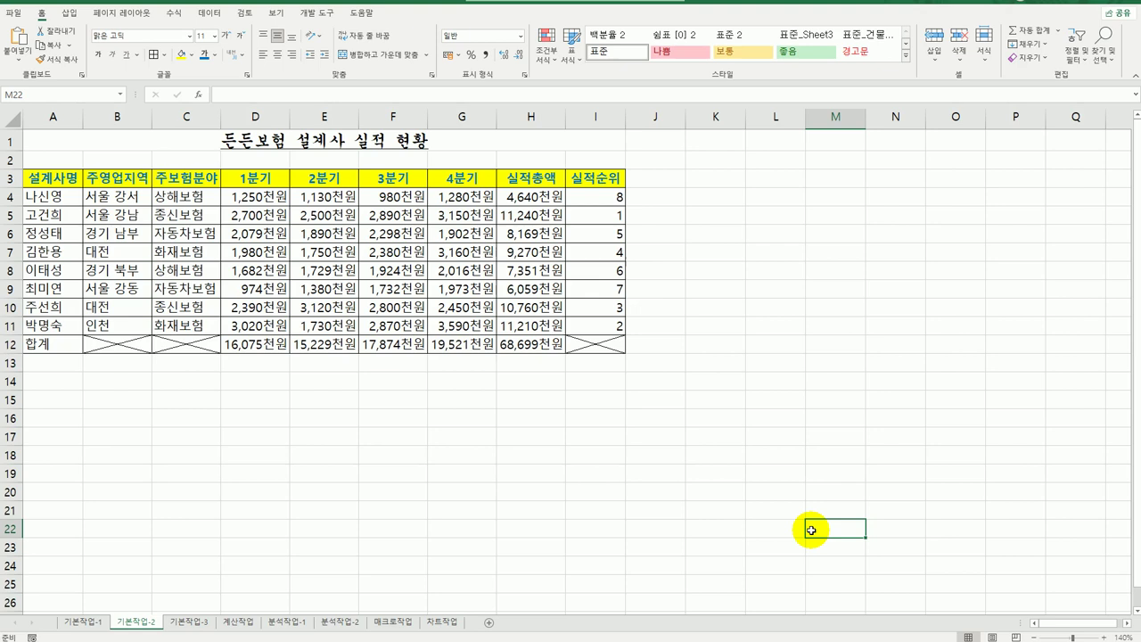
Step: On sheet 기본작업-3, autofit the widths of columns D to G to their contents
click(189, 621)
drag(252, 116, 418, 122)
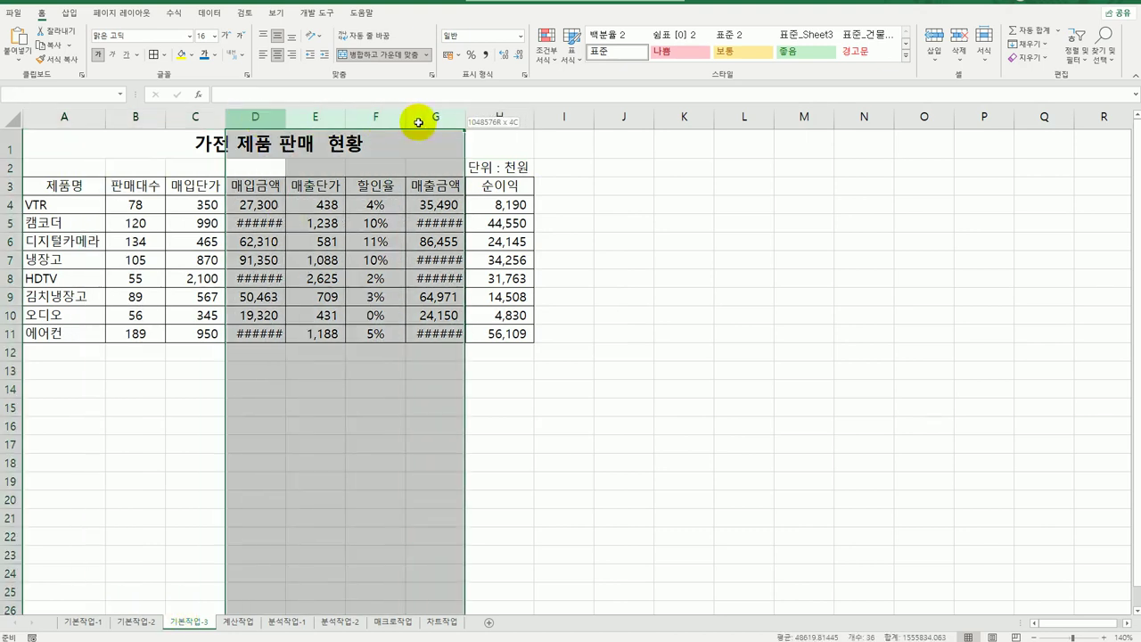
double_click(464, 117)
click(691, 418)
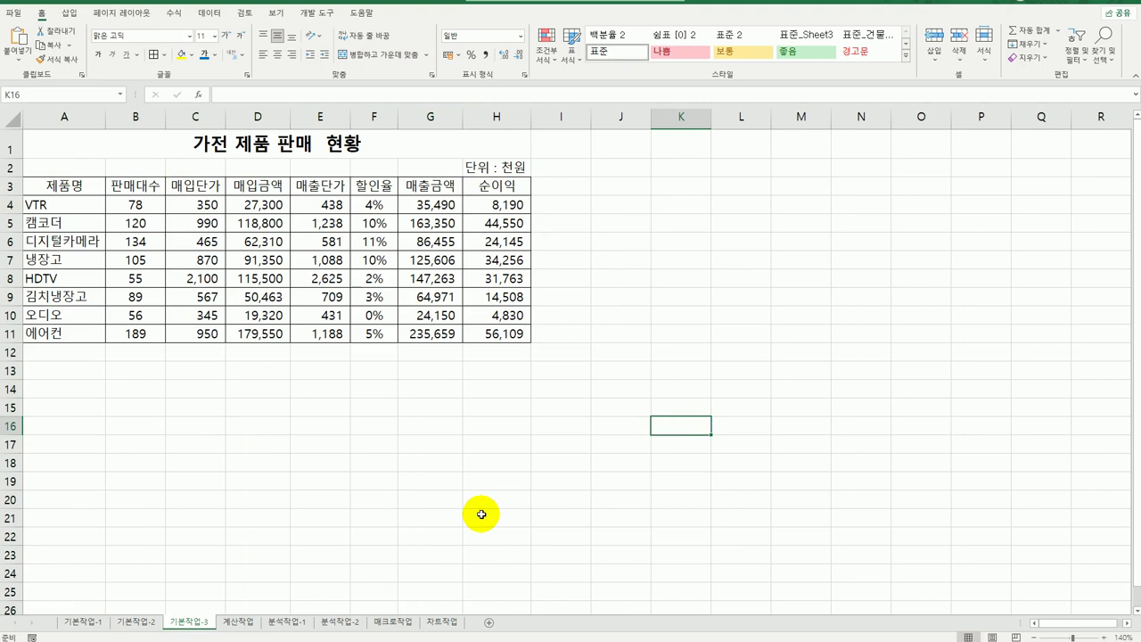
Step: Start a formula-based conditional formatting rule for A4:H11, opening its formula with =and(
drag(80, 207, 495, 333)
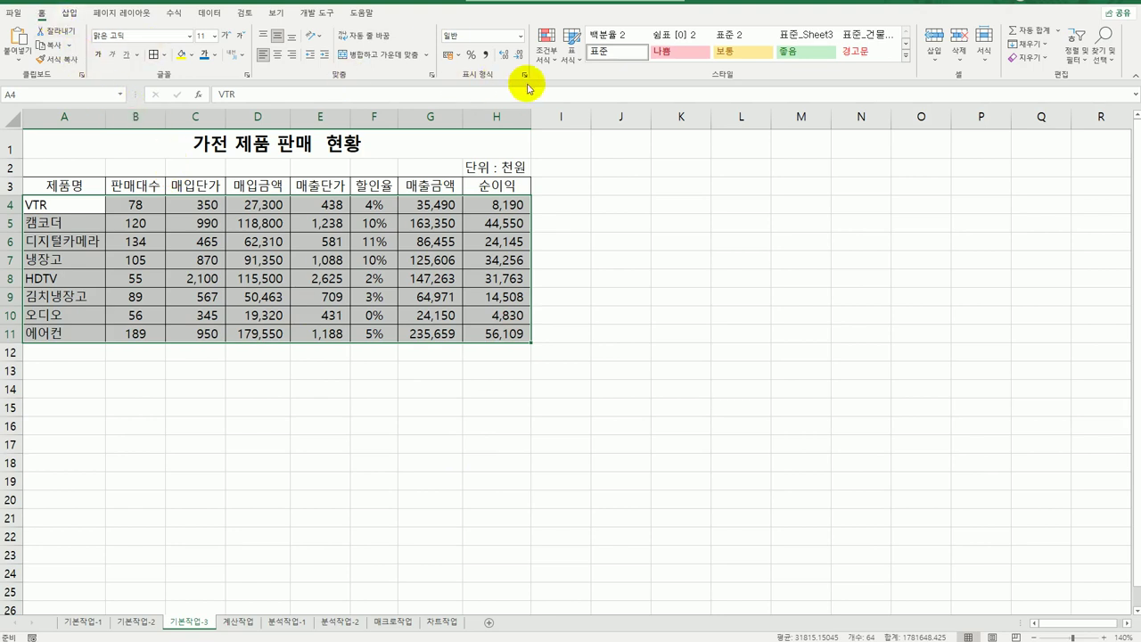
click(547, 49)
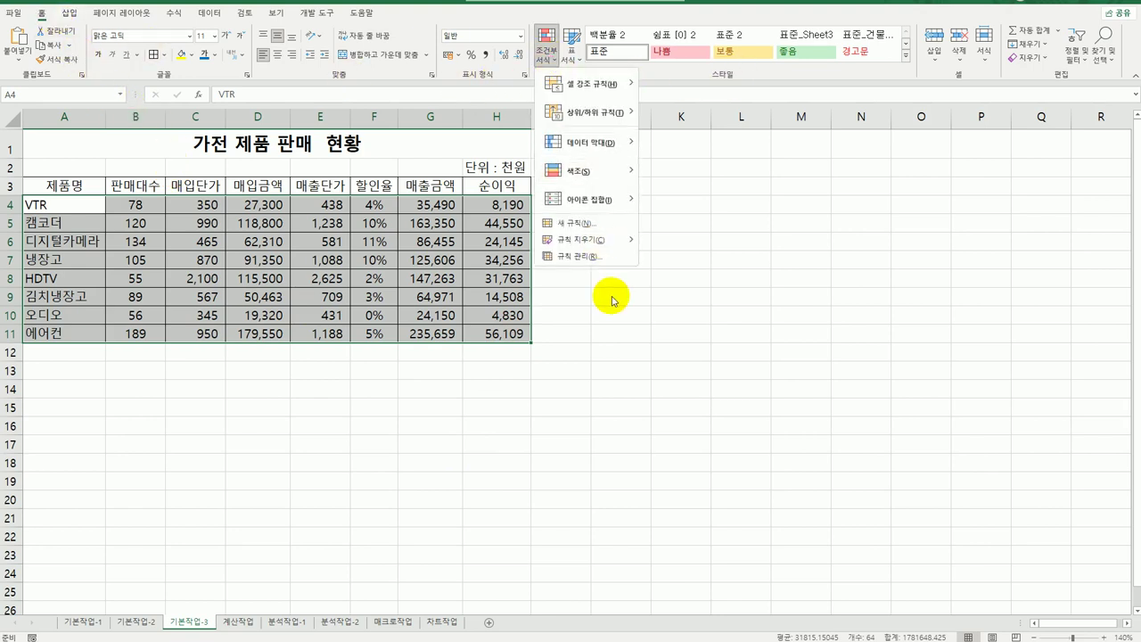
click(589, 229)
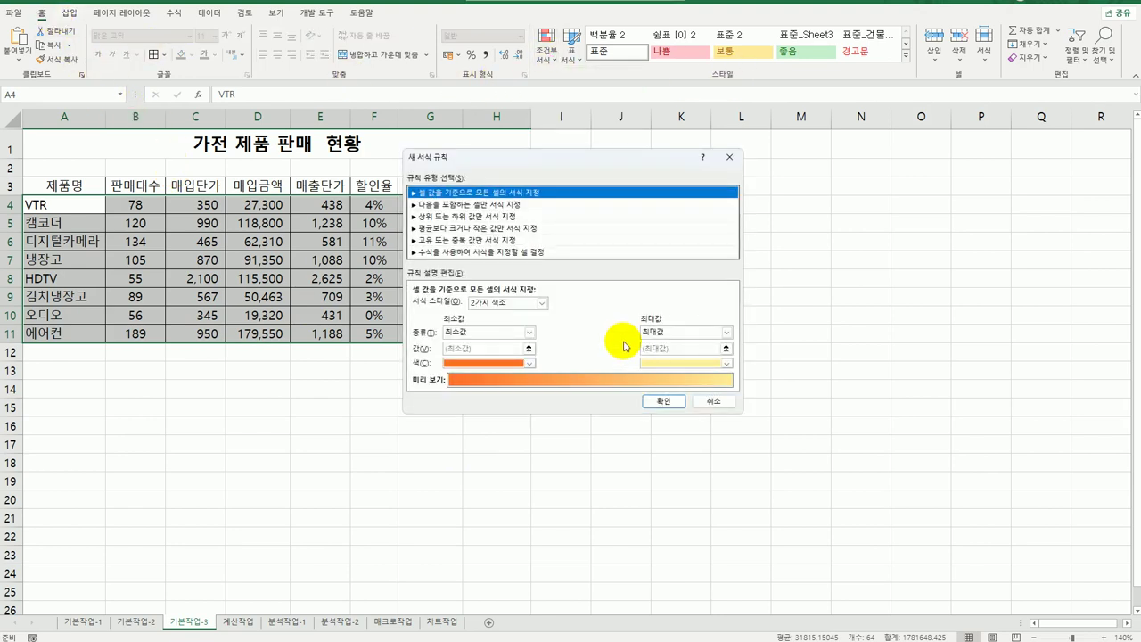
click(506, 253)
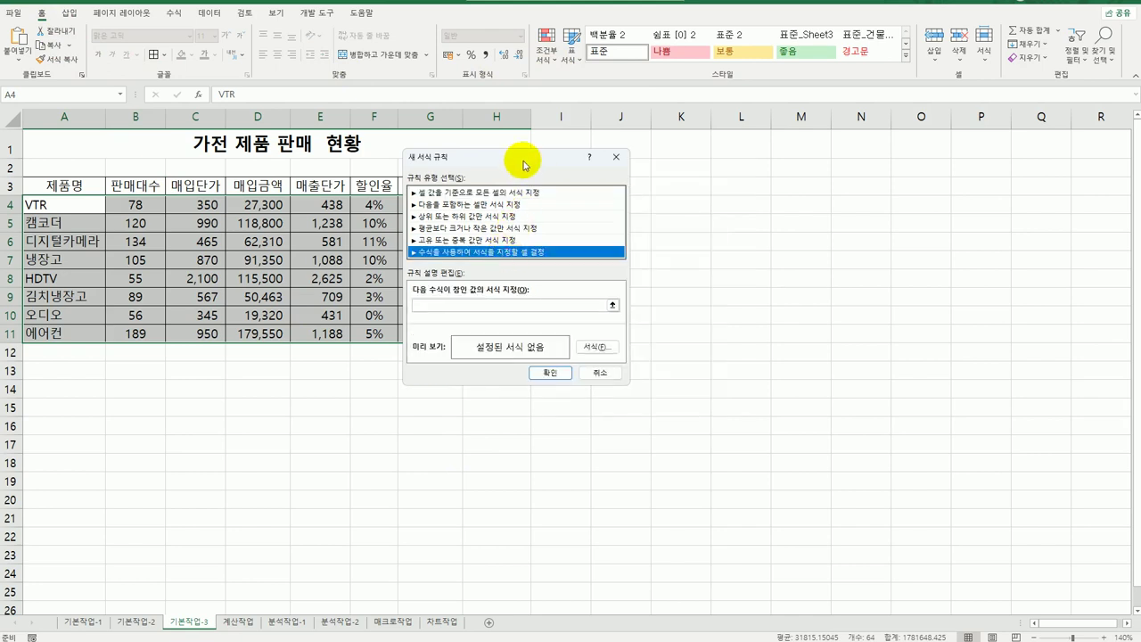
drag(524, 165, 680, 163)
click(639, 305)
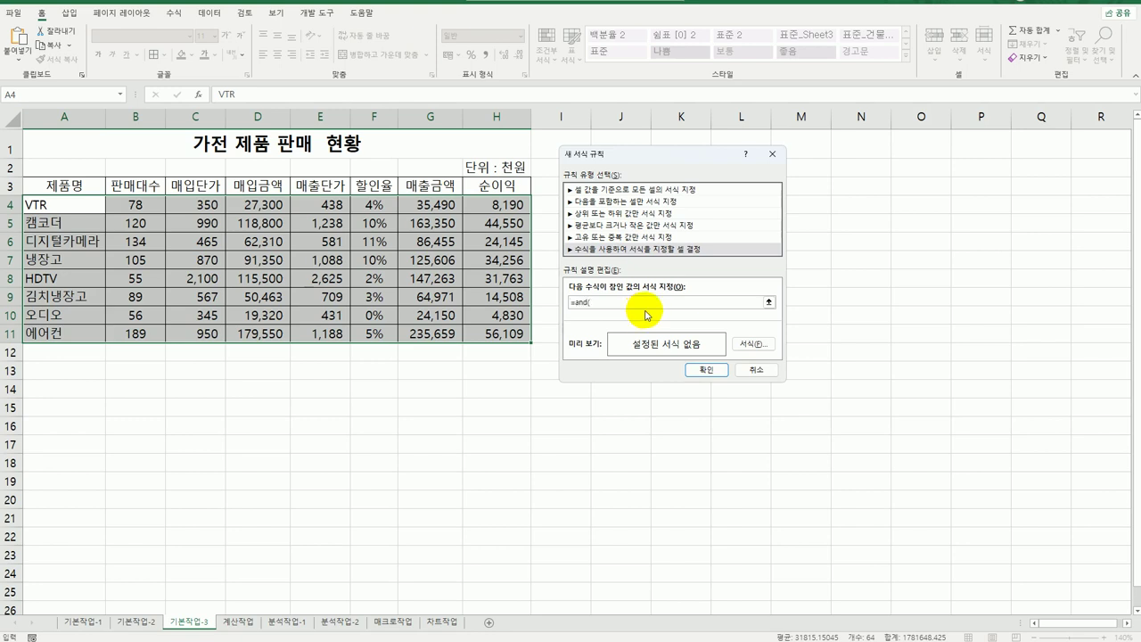
Step: Add the net profit conditions $H4>=10000 and $H4<=40000 to the rule's AND formula
click(505, 204)
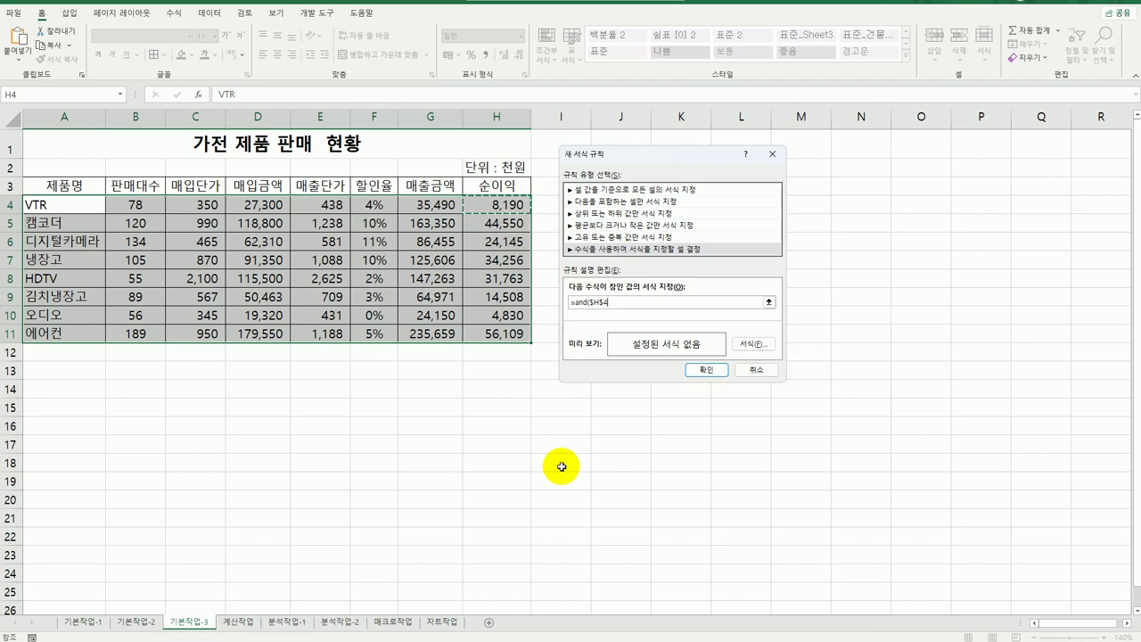
key(F4)
key(F4)
text(>=10000,)
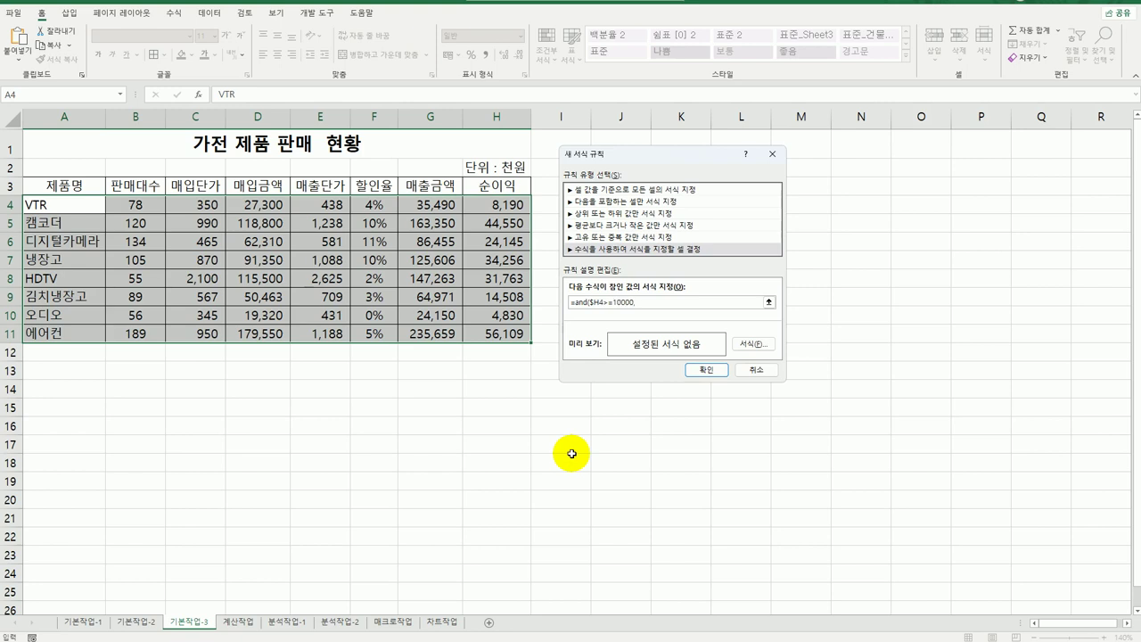
click(504, 206)
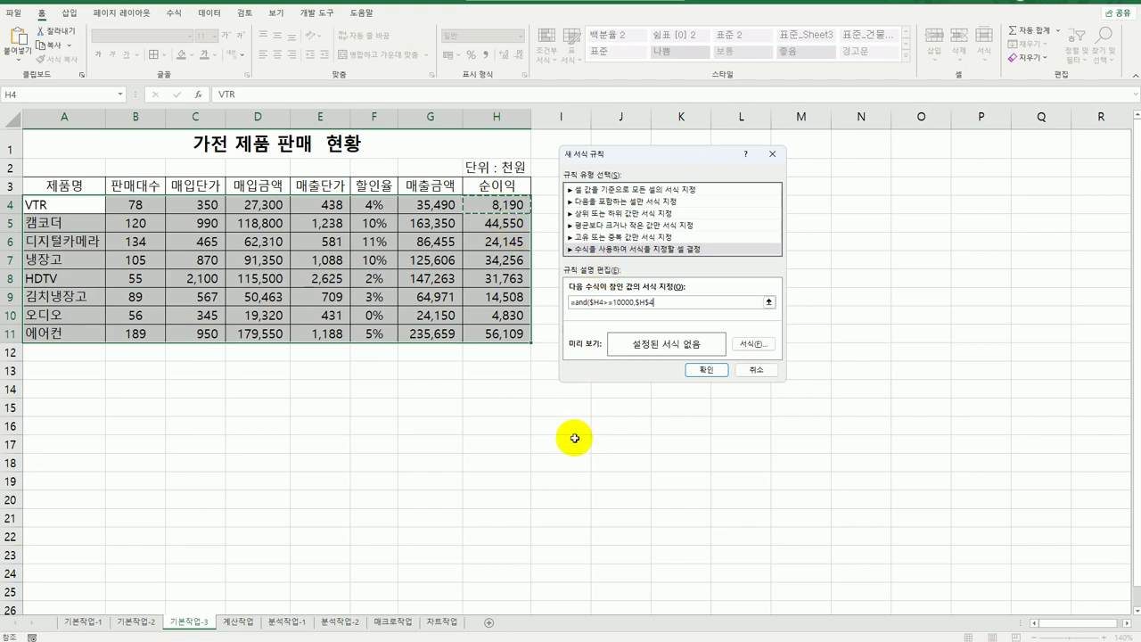
key(F4)
key(F4)
text(<=40000,)
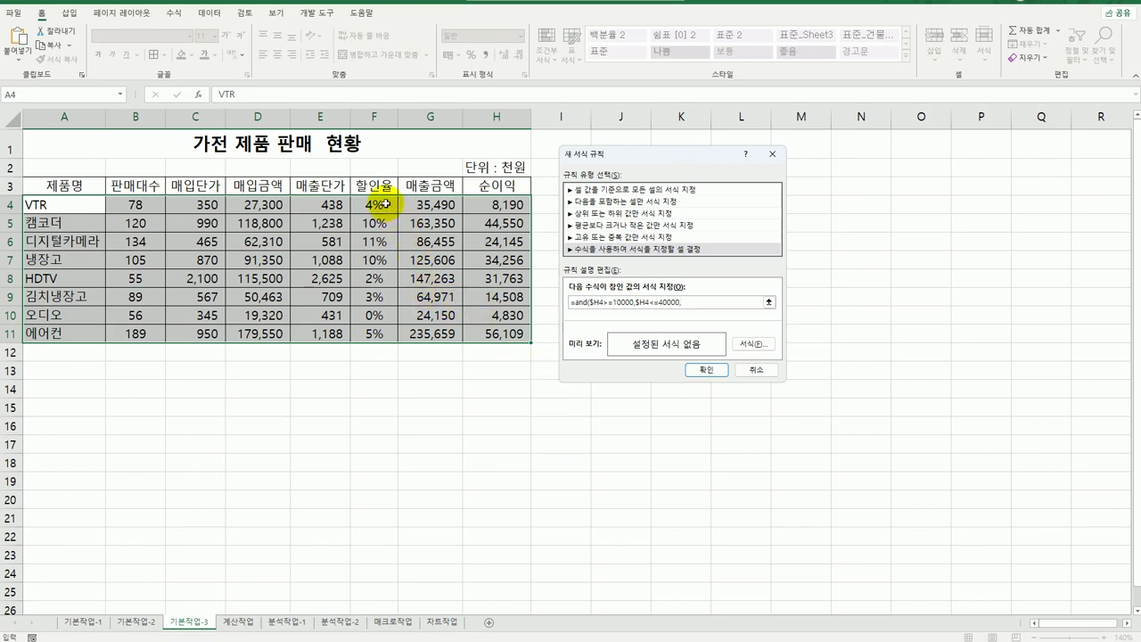
Step: Complete the rule's AND formula with the discount rate condition $F4>=10% and a closing parenthesis
click(376, 203)
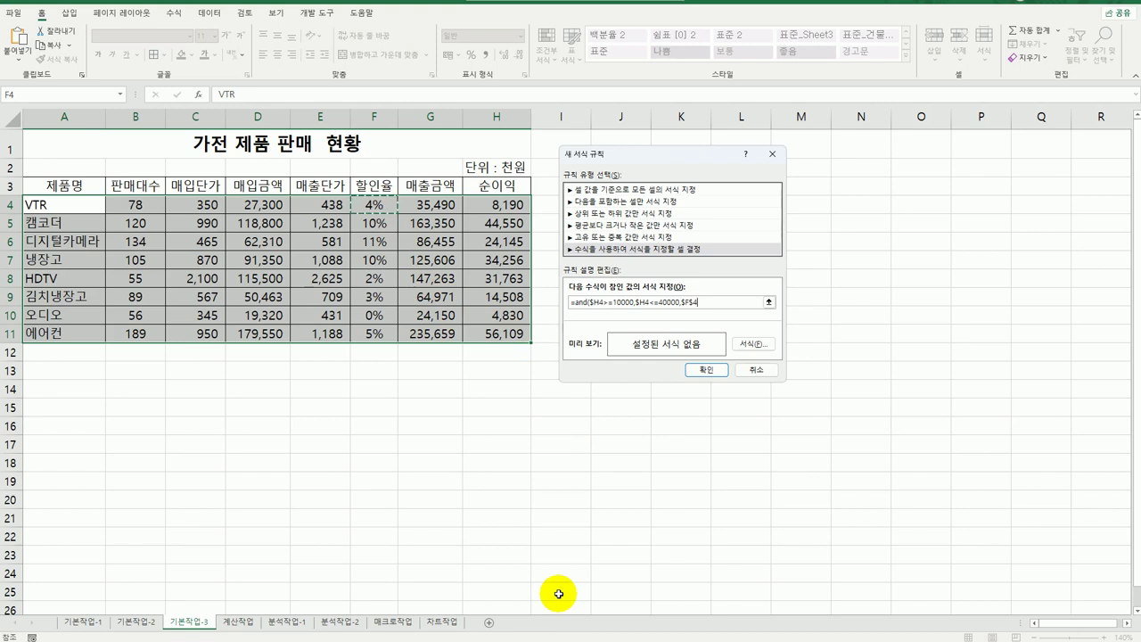
key(F4)
key(F4)
text(>=10%)
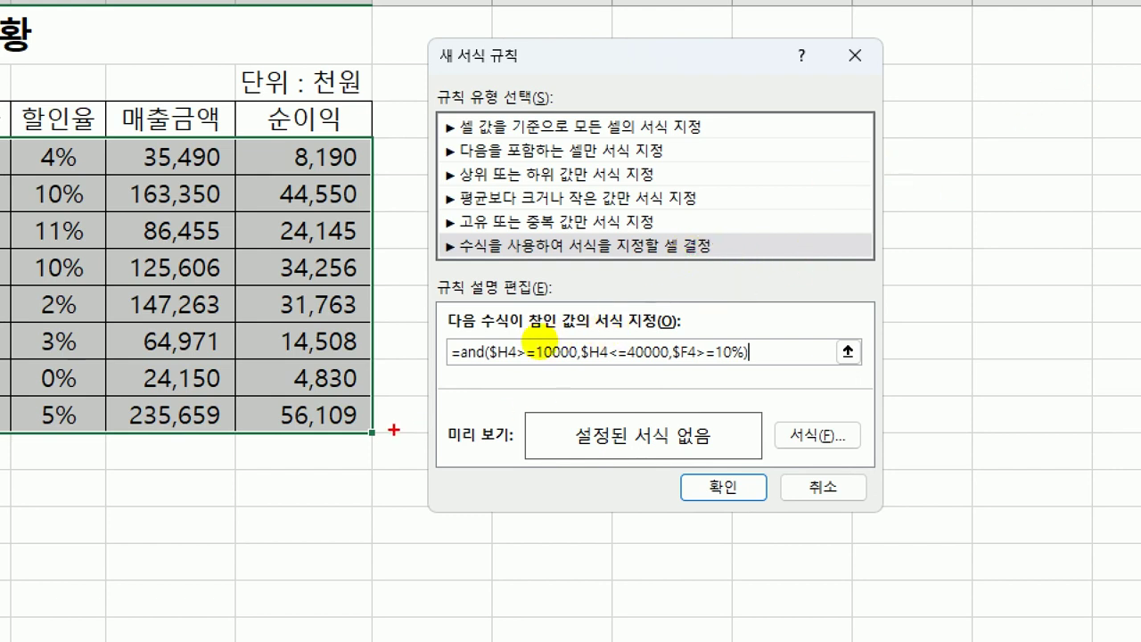
mouse_move(450, 371)
mouse_down()
mouse_move(724, 358)
mouse_move(755, 373)
mouse_up()
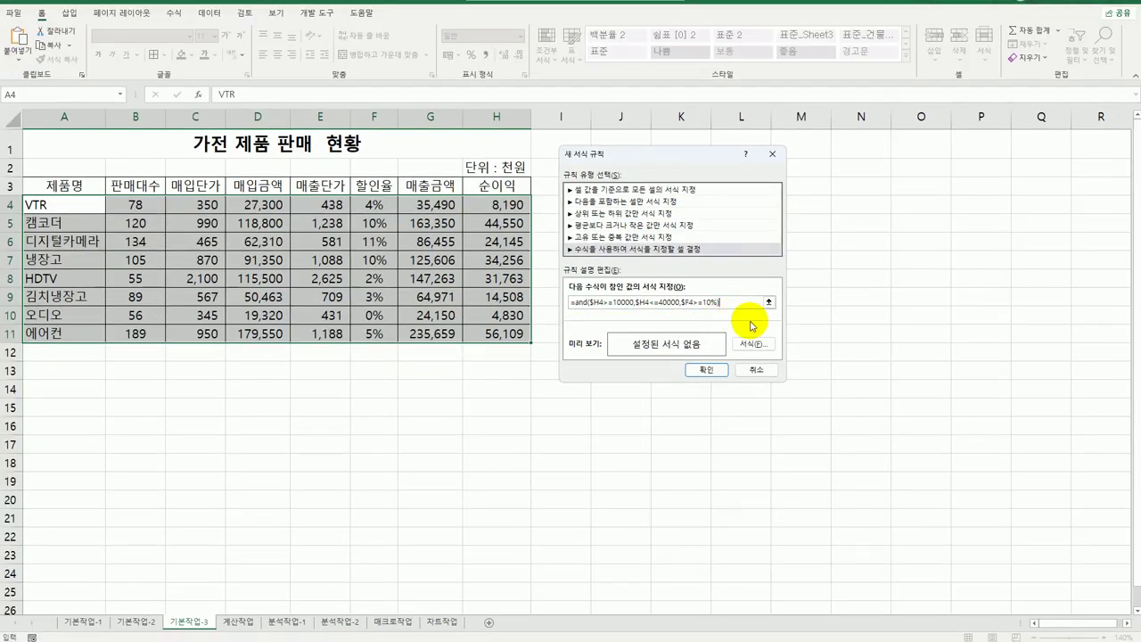
Step: Format the rule's matching rows with a standard blue font color and italic style (기울임꼴), and apply the rule
click(818, 435)
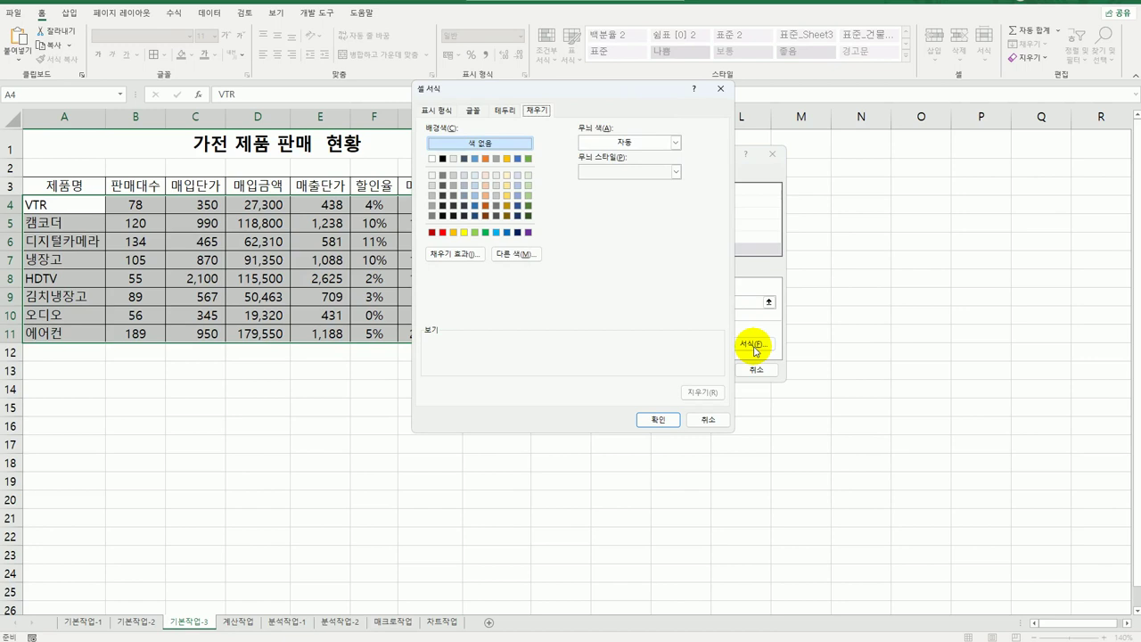
click(441, 114)
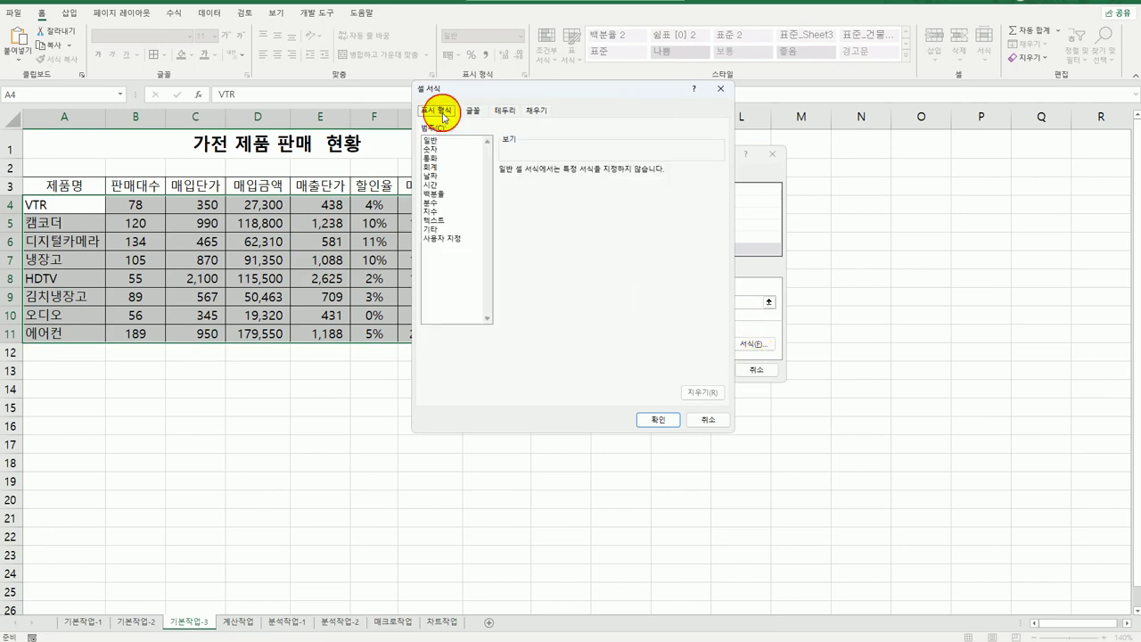
click(473, 110)
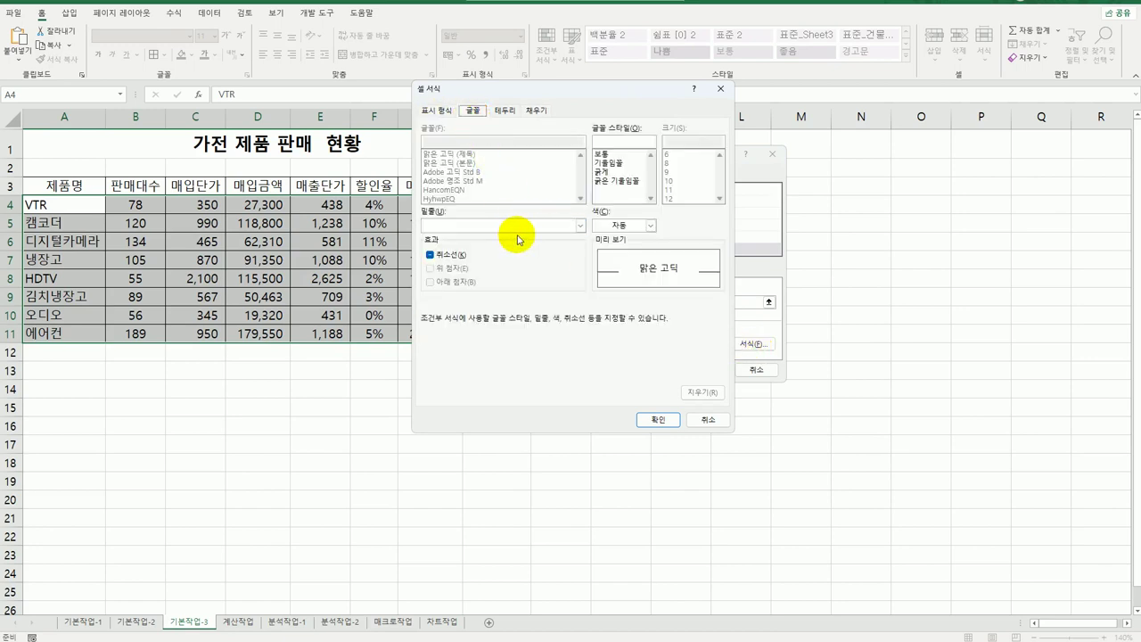
click(650, 225)
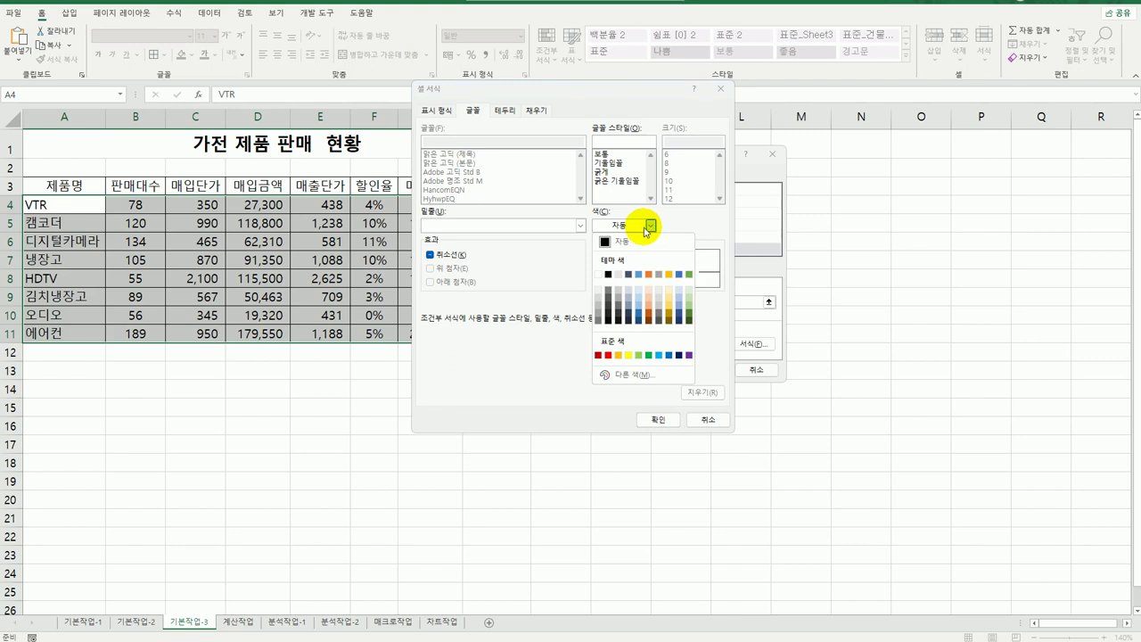
click(669, 354)
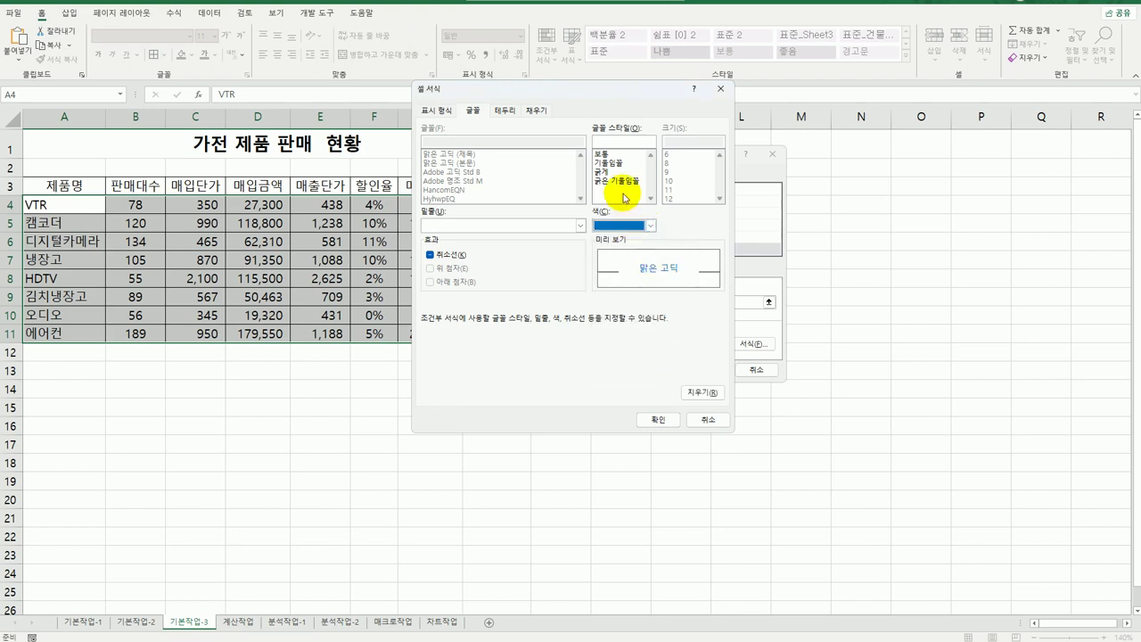
click(614, 164)
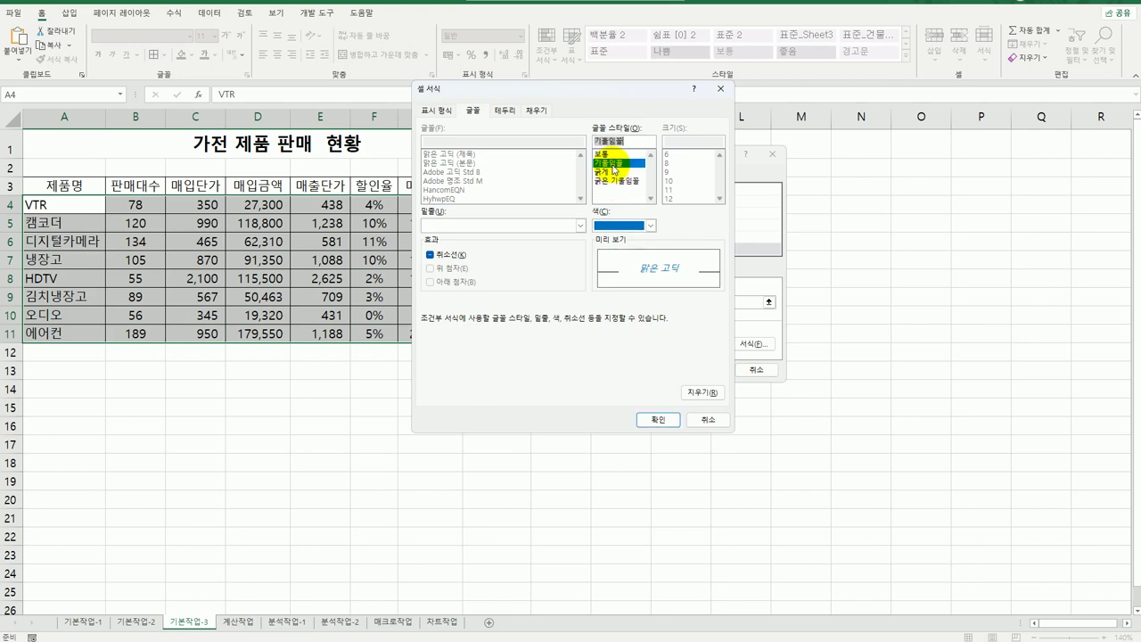
click(657, 419)
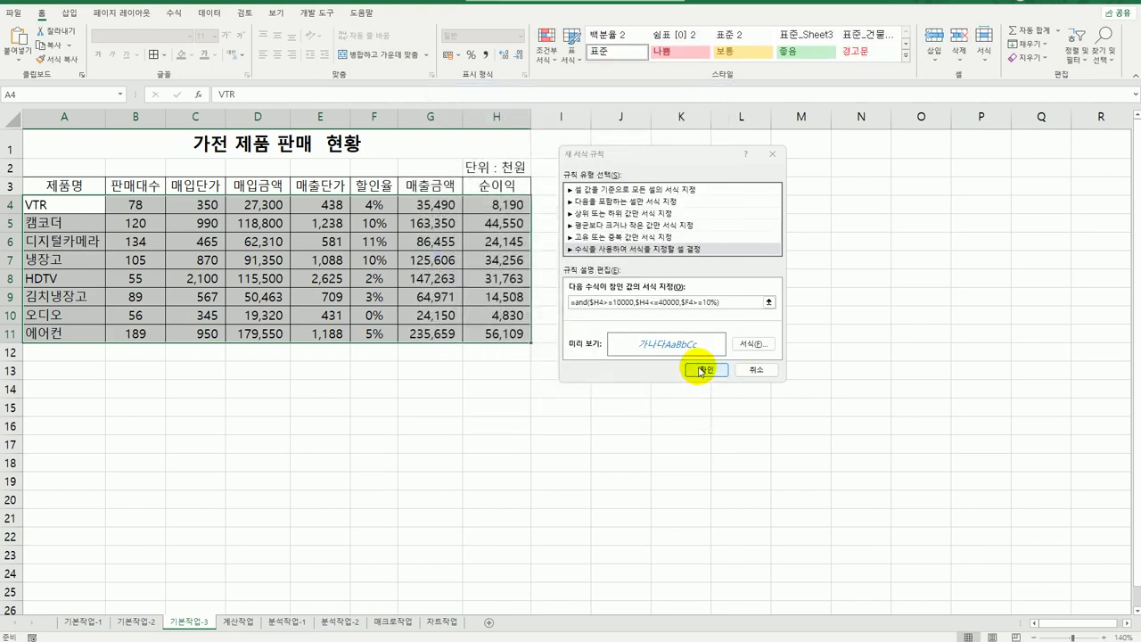
click(704, 376)
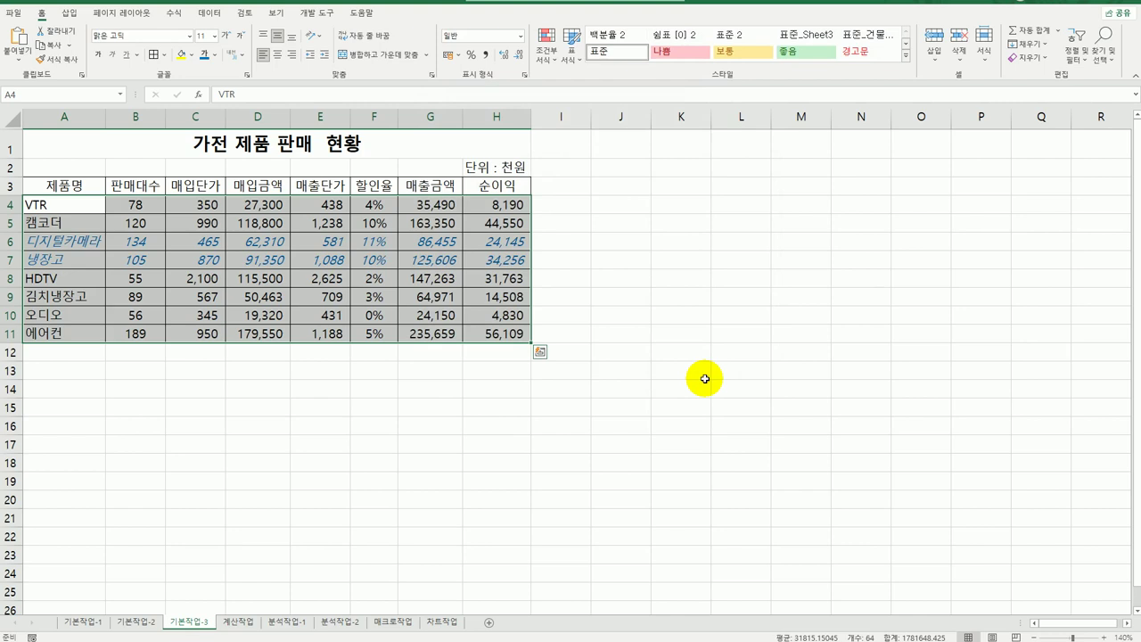
click(703, 376)
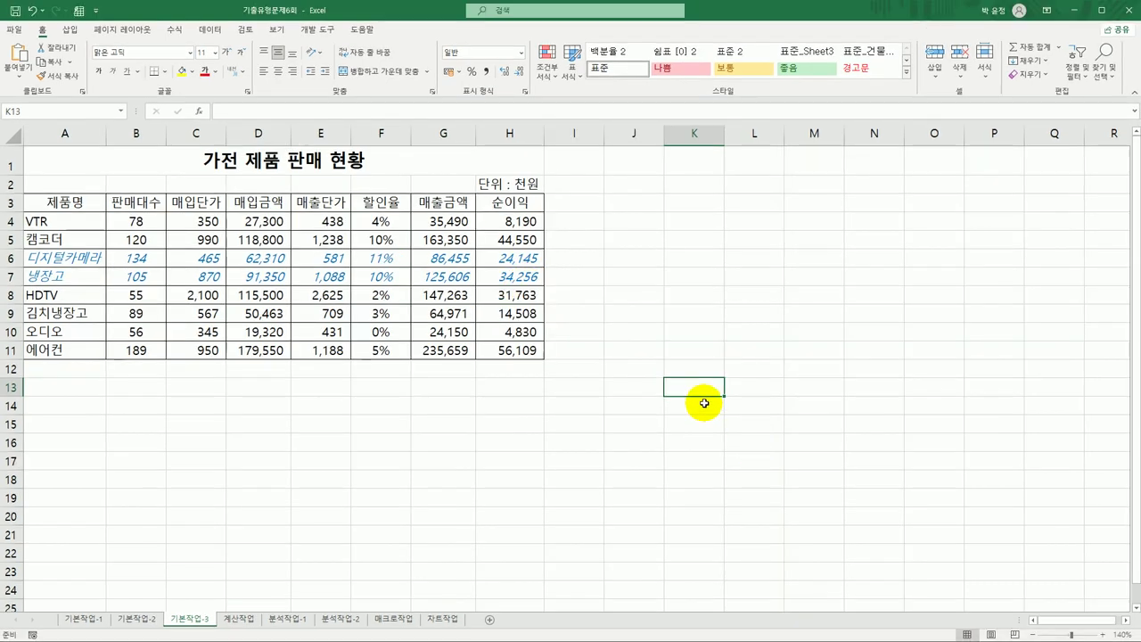
Step: On sheet 계산작업, enter =RIGHT(A3,1) in D3 to extract the last character of the product code
click(237, 618)
click(277, 197)
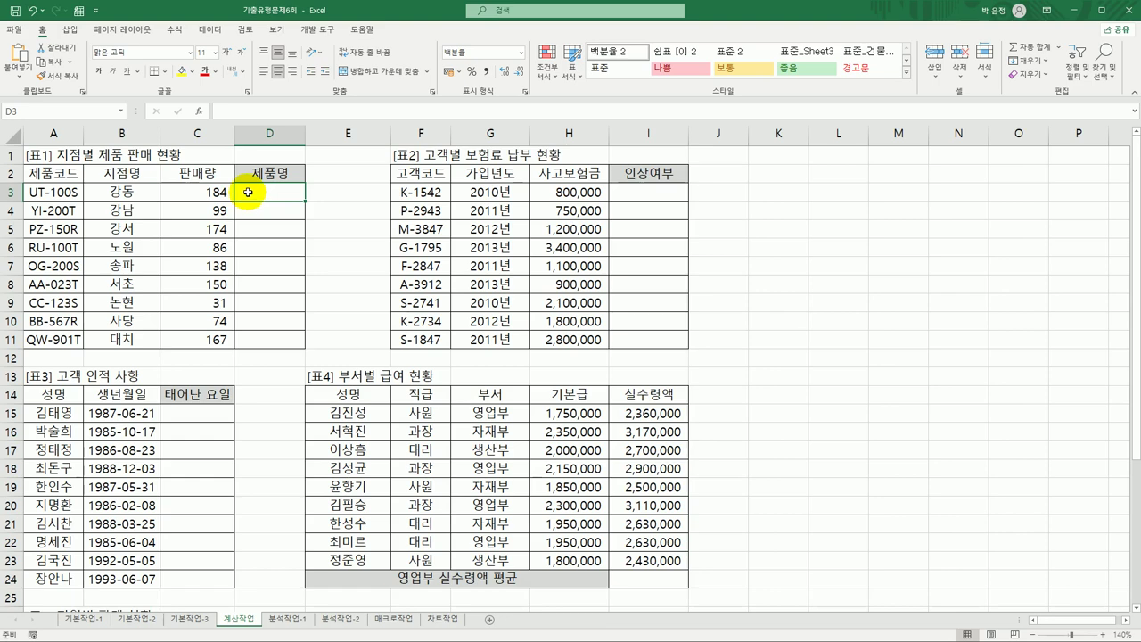
text(=)
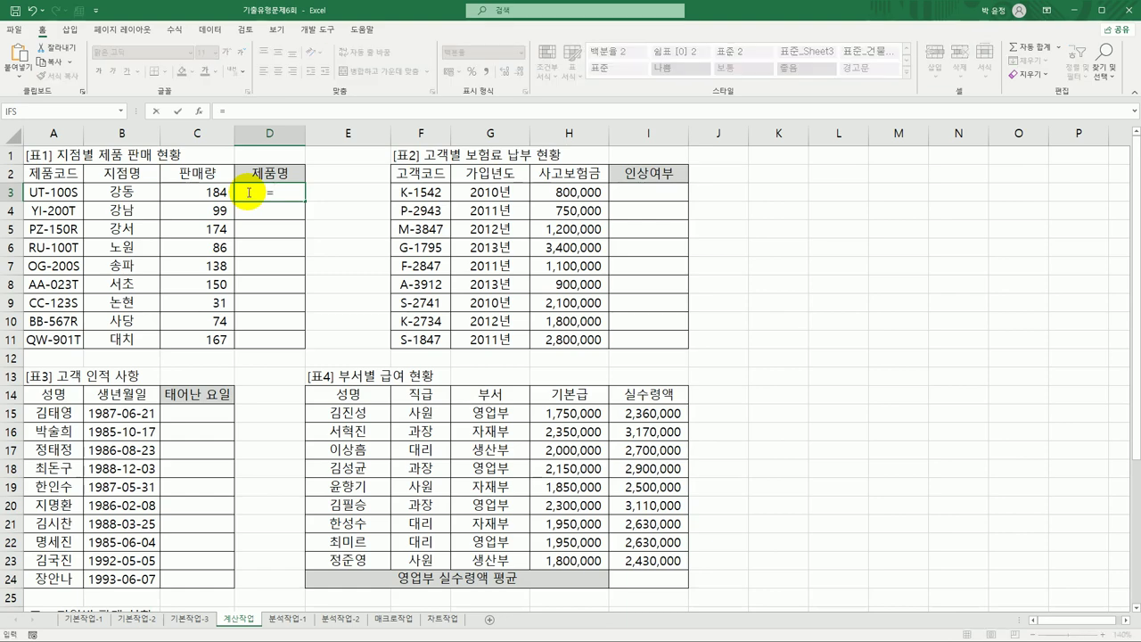
text(ri)
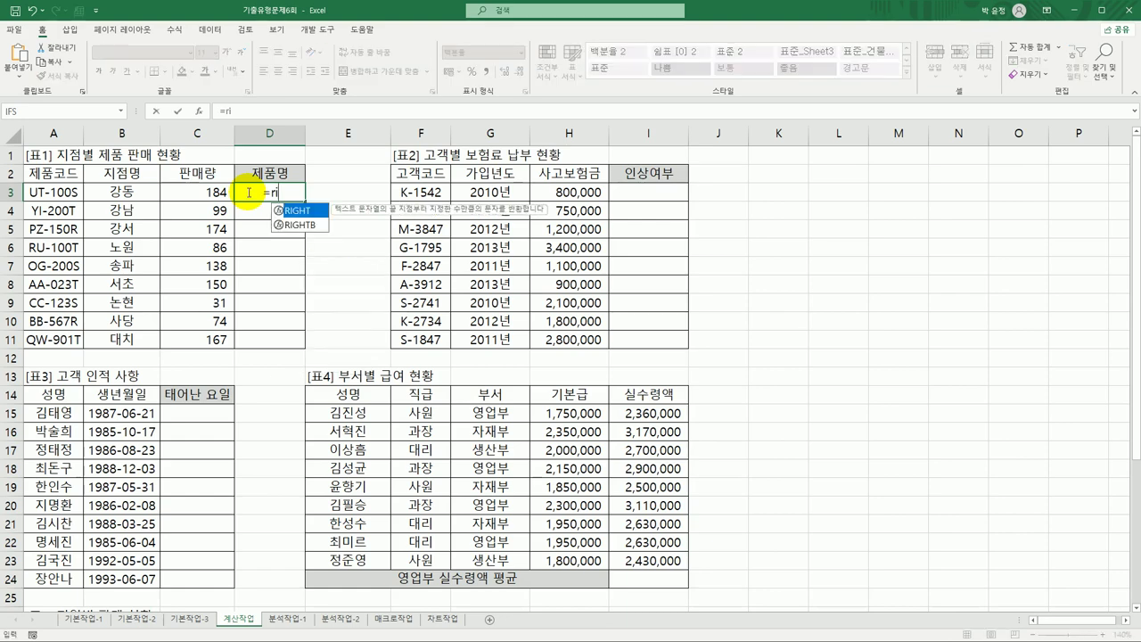
double_click(301, 212)
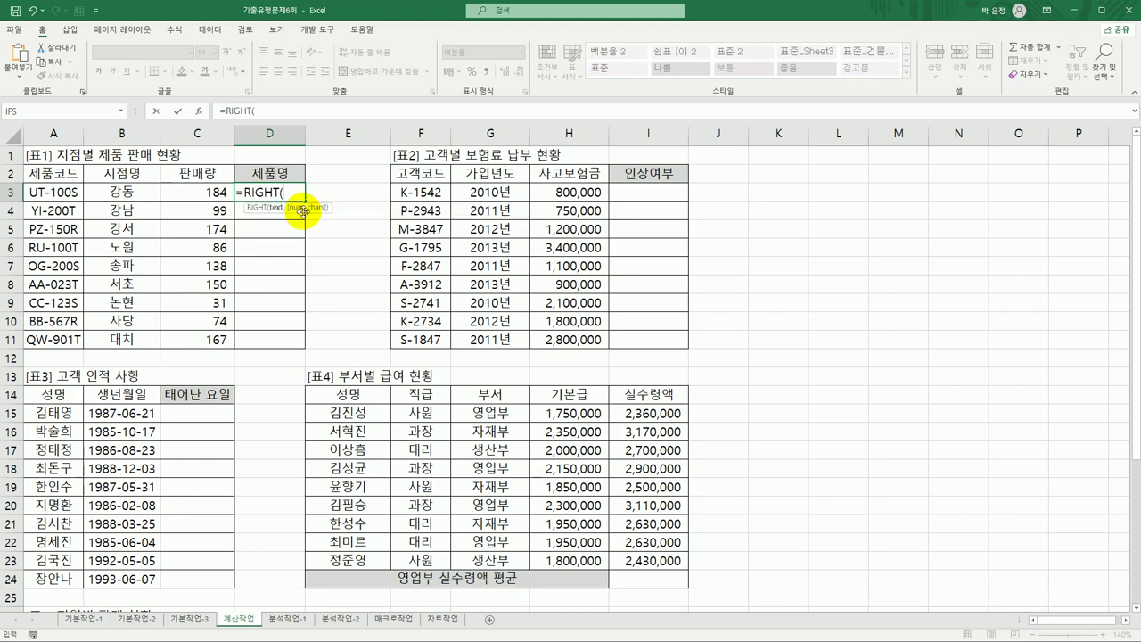
click(61, 193)
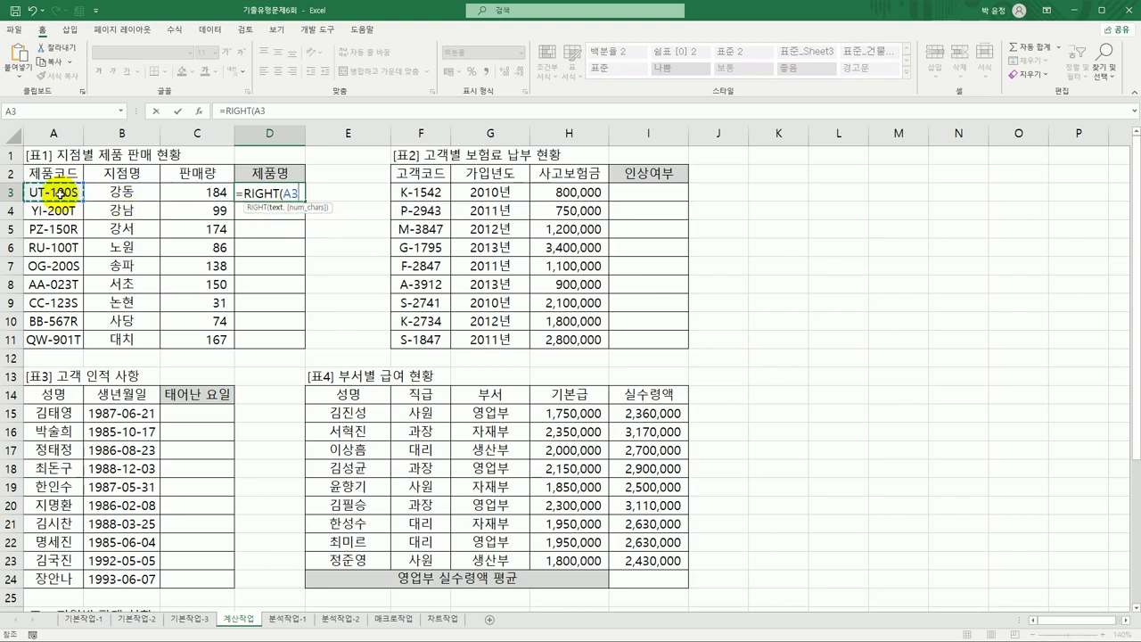
text(,1)
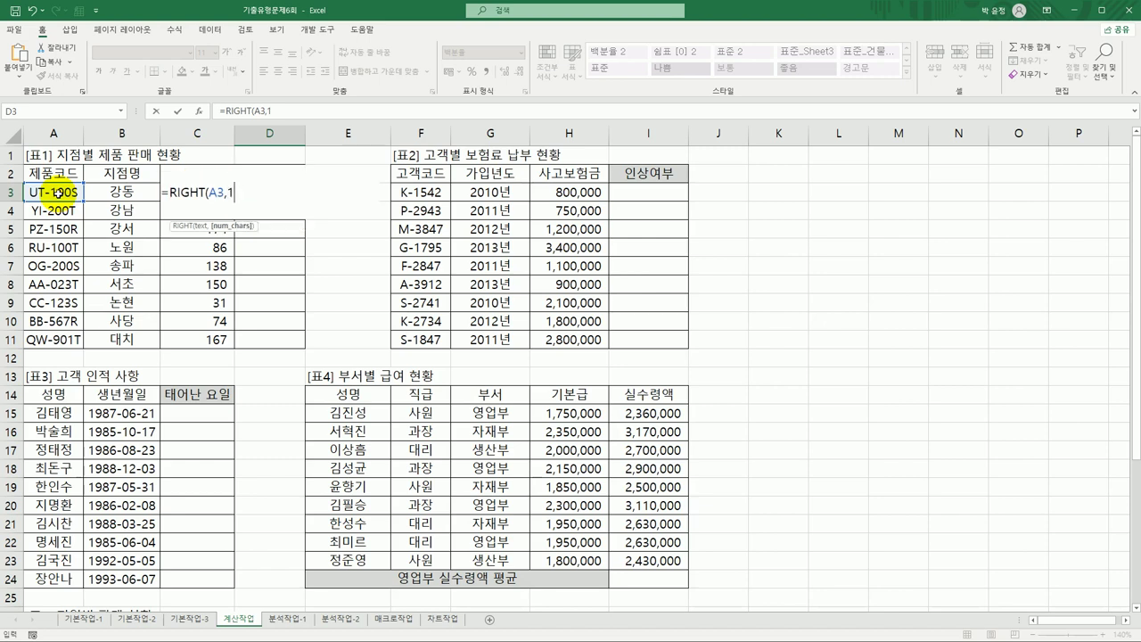
text())
key(Return)
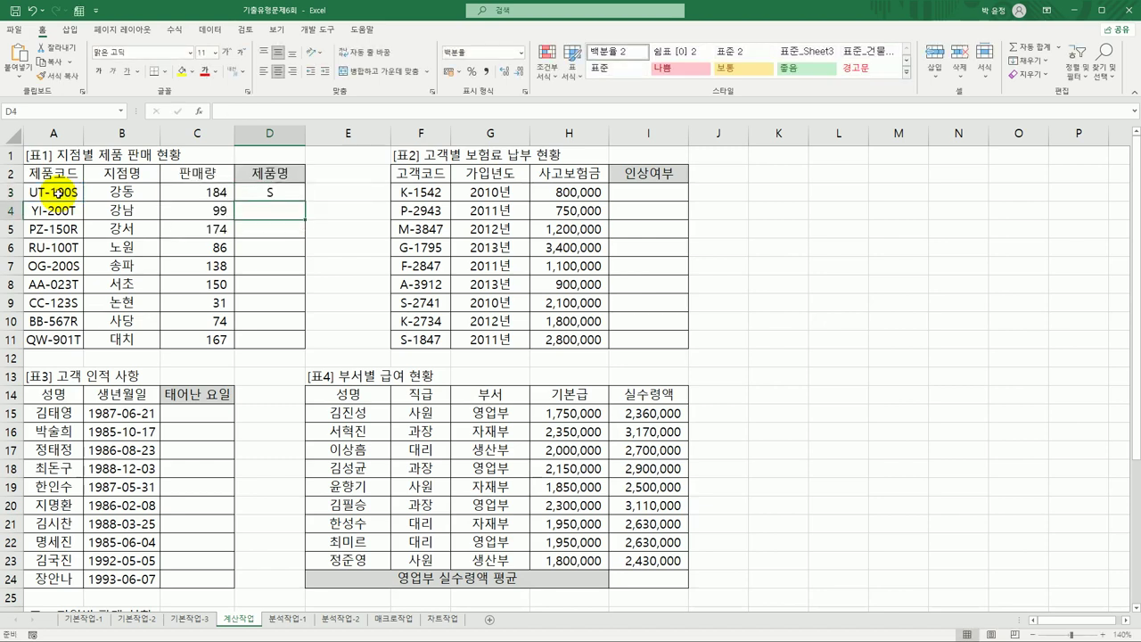
Step: Fill the RIGHT formula from D3 down to D11 and check the copied formulas in the 제품명 column
click(272, 191)
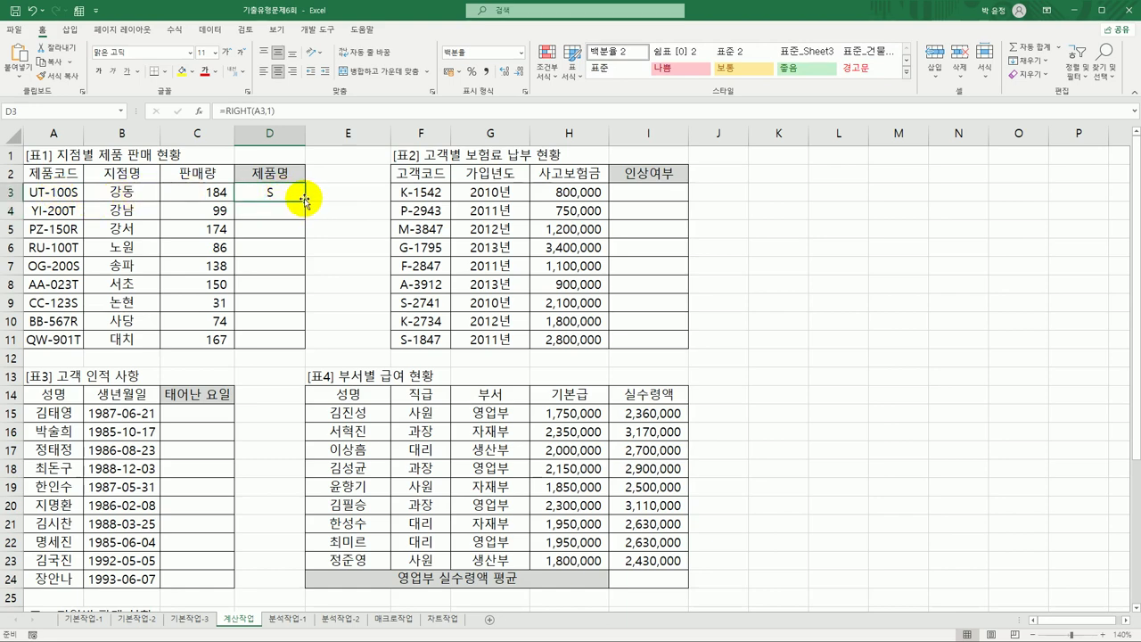
double_click(304, 200)
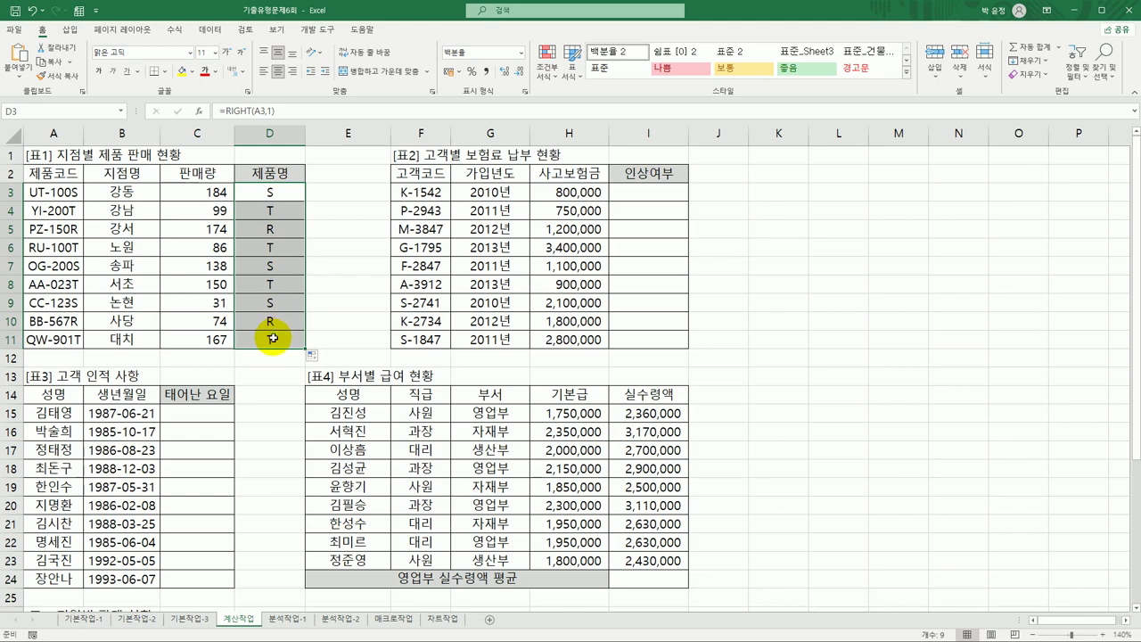
key(shift+Up)
key(shift+Up)
key(shift+Up)
key(shift+Up)
key(shift+Up)
click(284, 194)
click(283, 207)
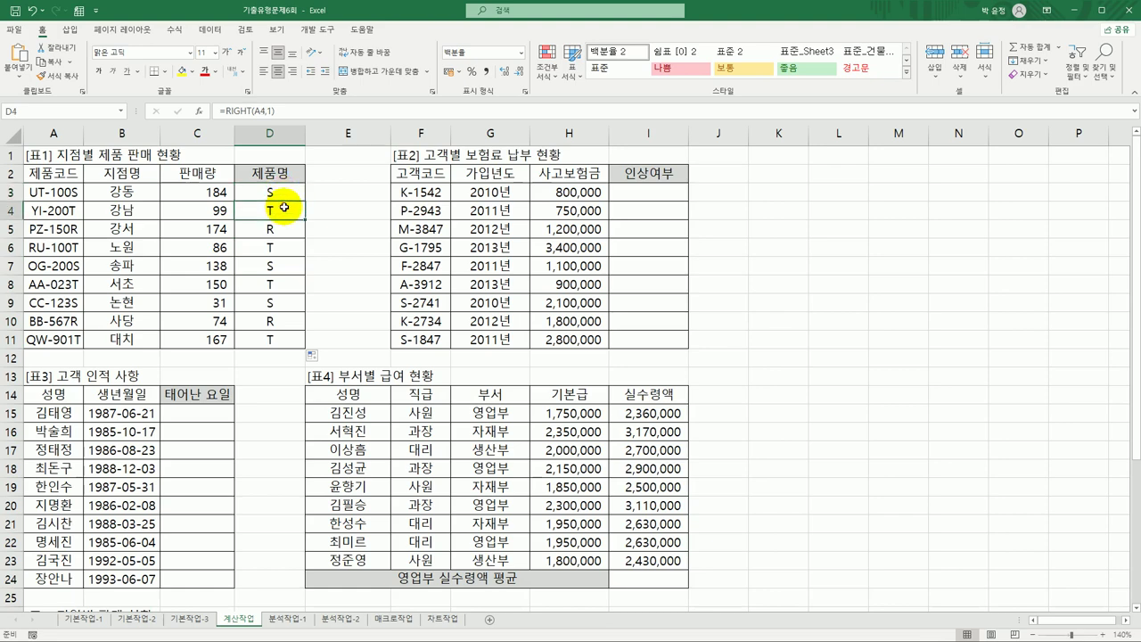
click(284, 226)
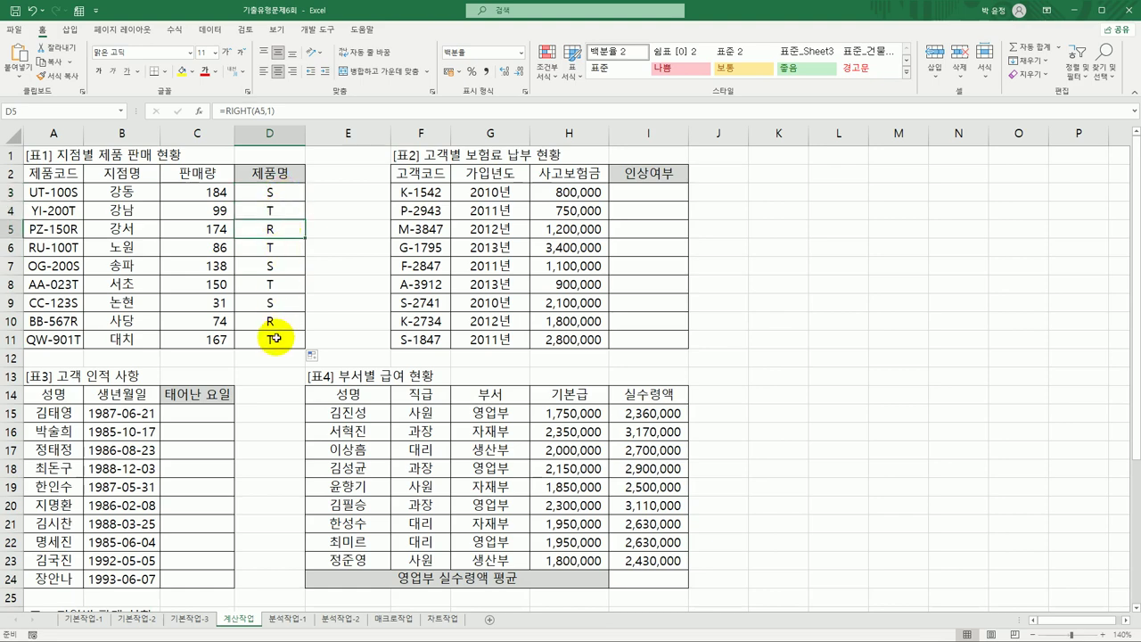
Step: Nest the RIGHT formula in D3 inside a SWITCH function and open the SWITCH function arguments
click(275, 194)
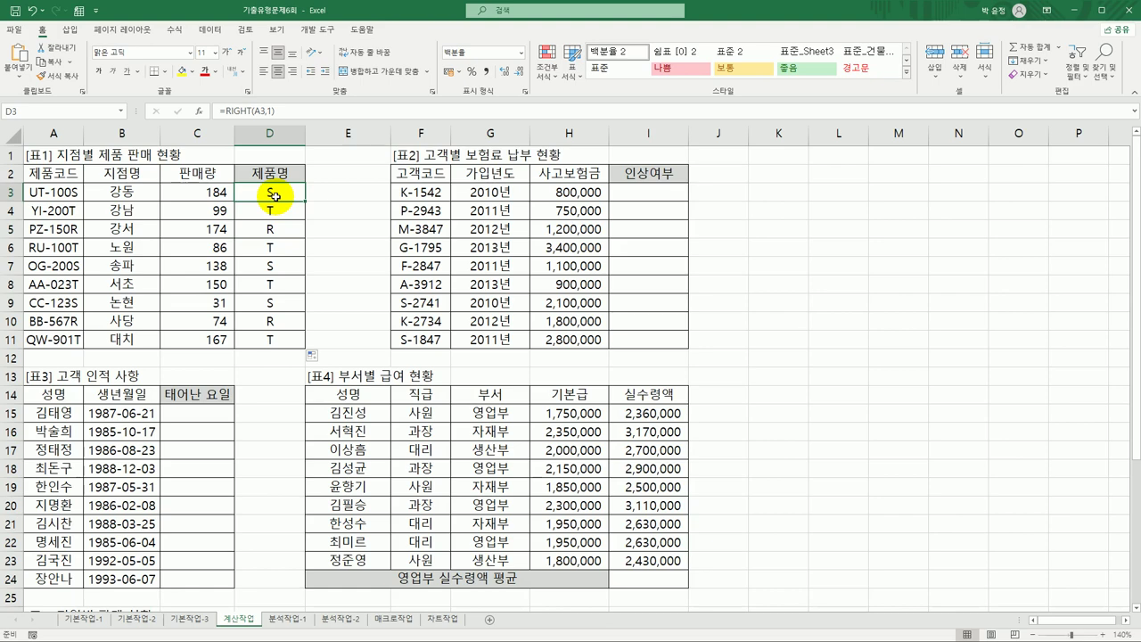
double_click(275, 194)
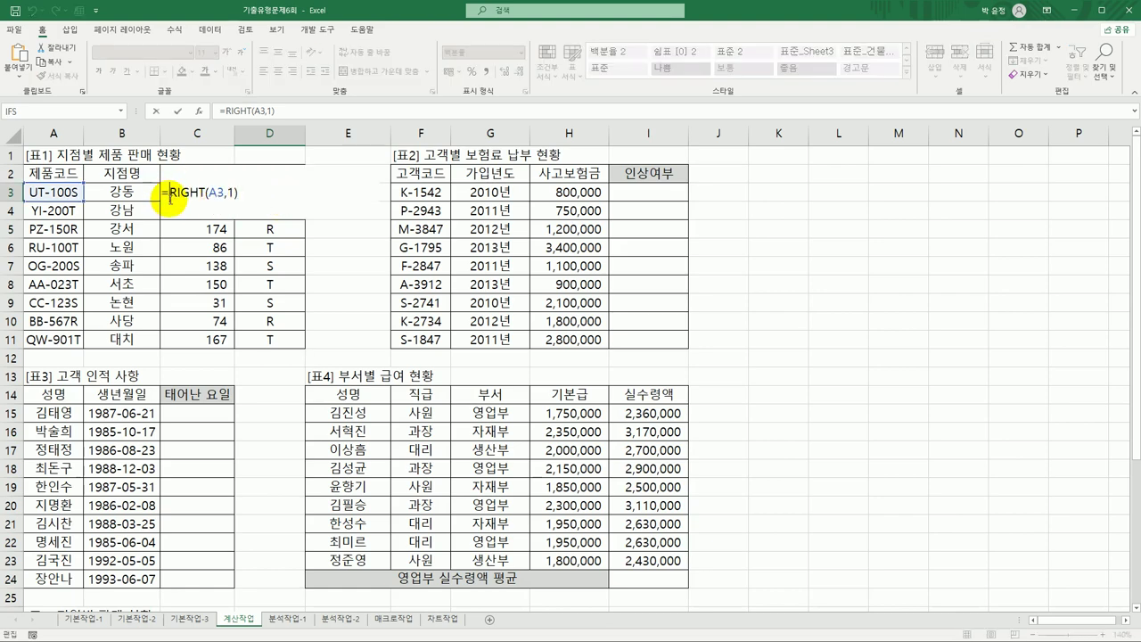
text(s)
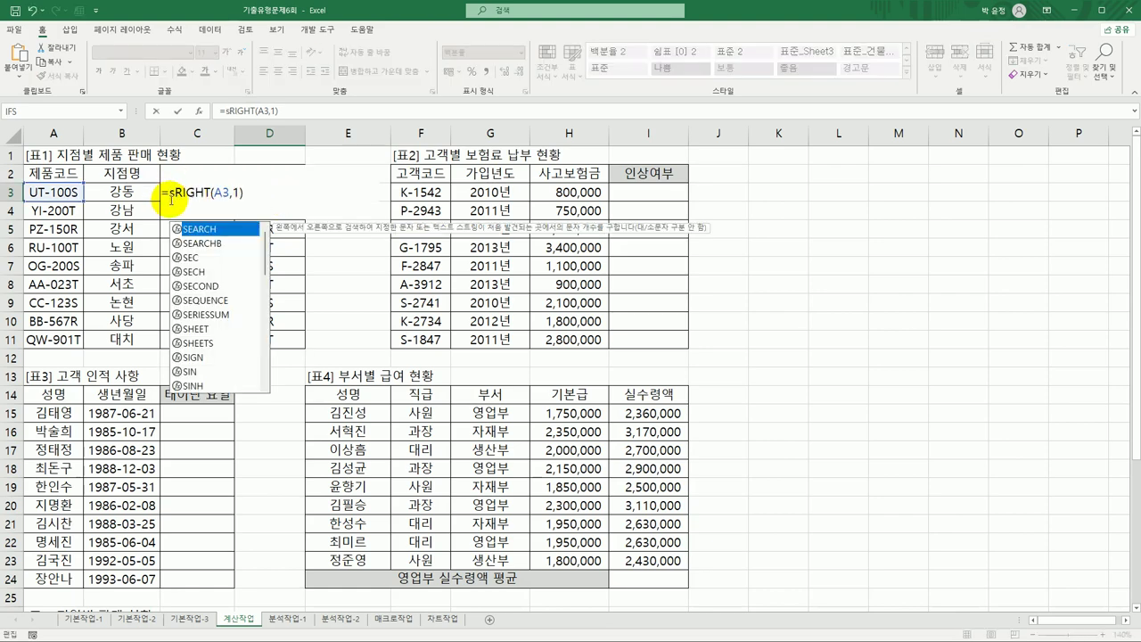
text(w)
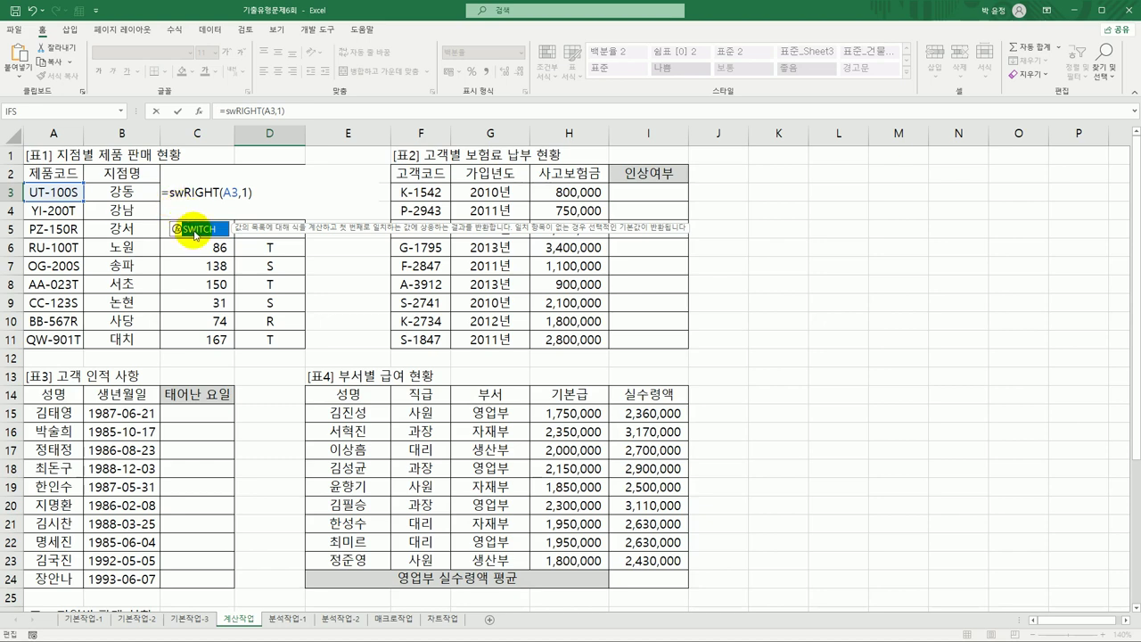
double_click(195, 234)
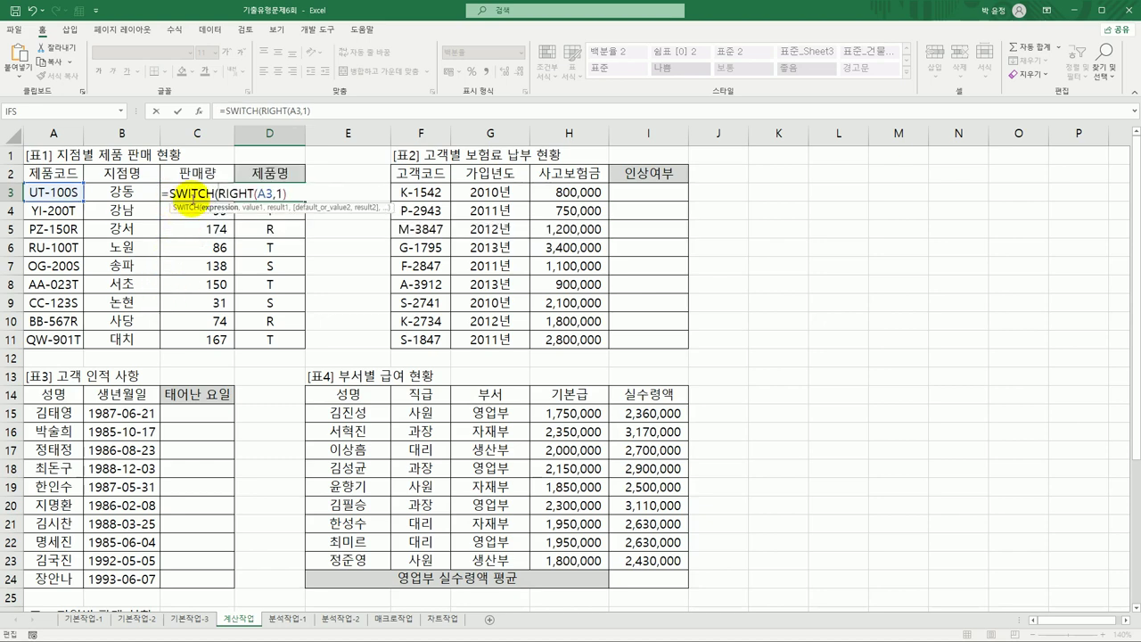
click(191, 194)
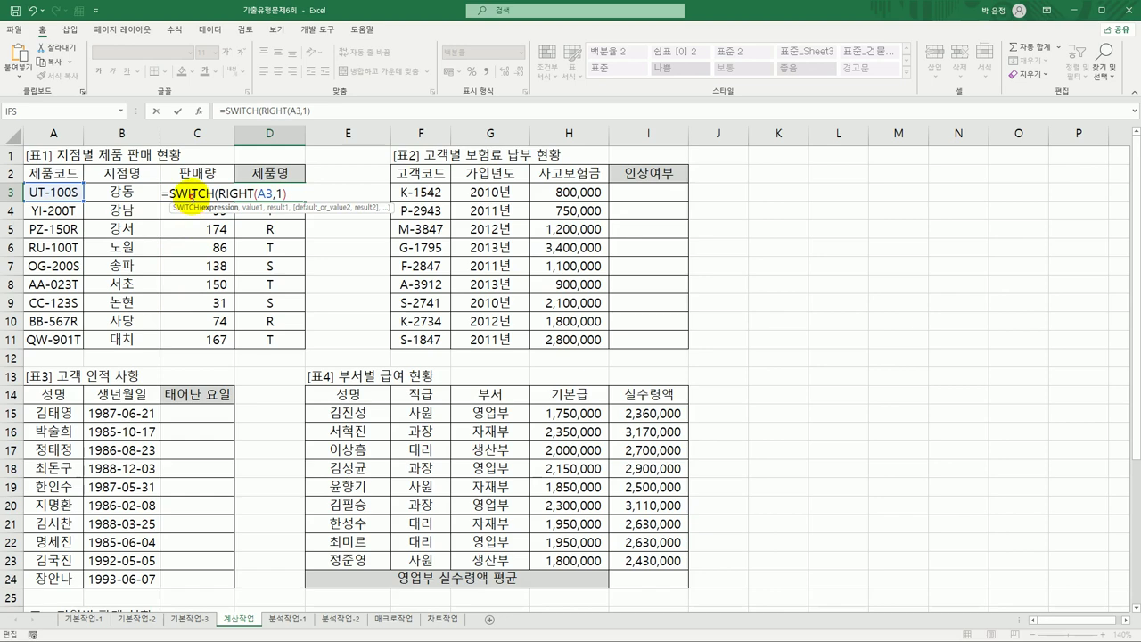
click(199, 116)
drag(454, 161, 504, 172)
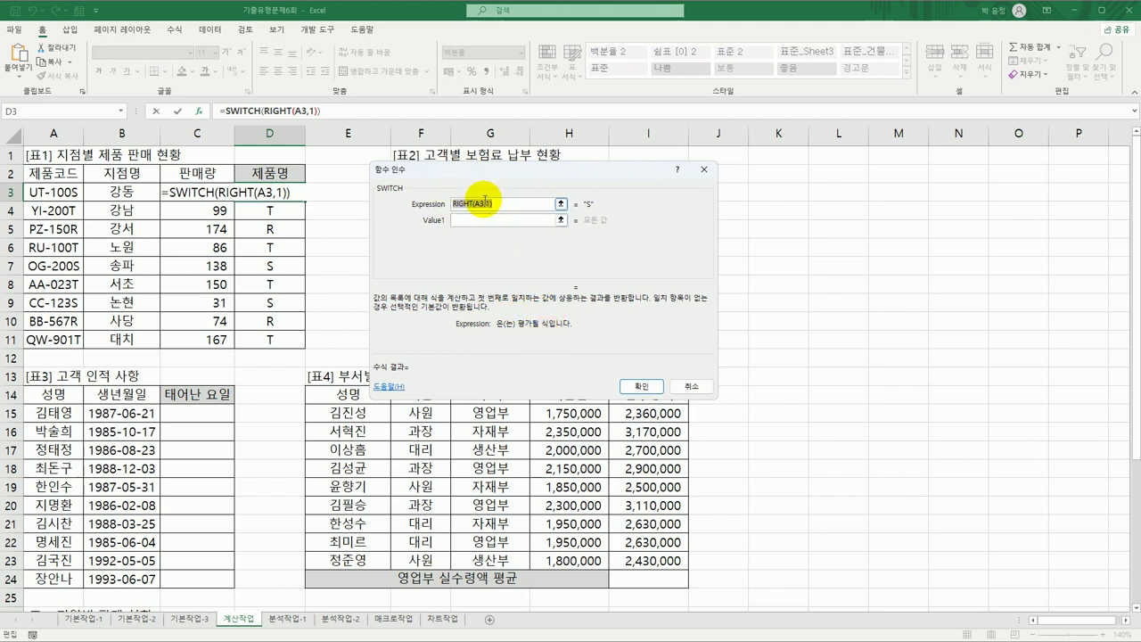
Step: Set the first SWITCH value to "S" with the result "컴퓨터"
click(473, 220)
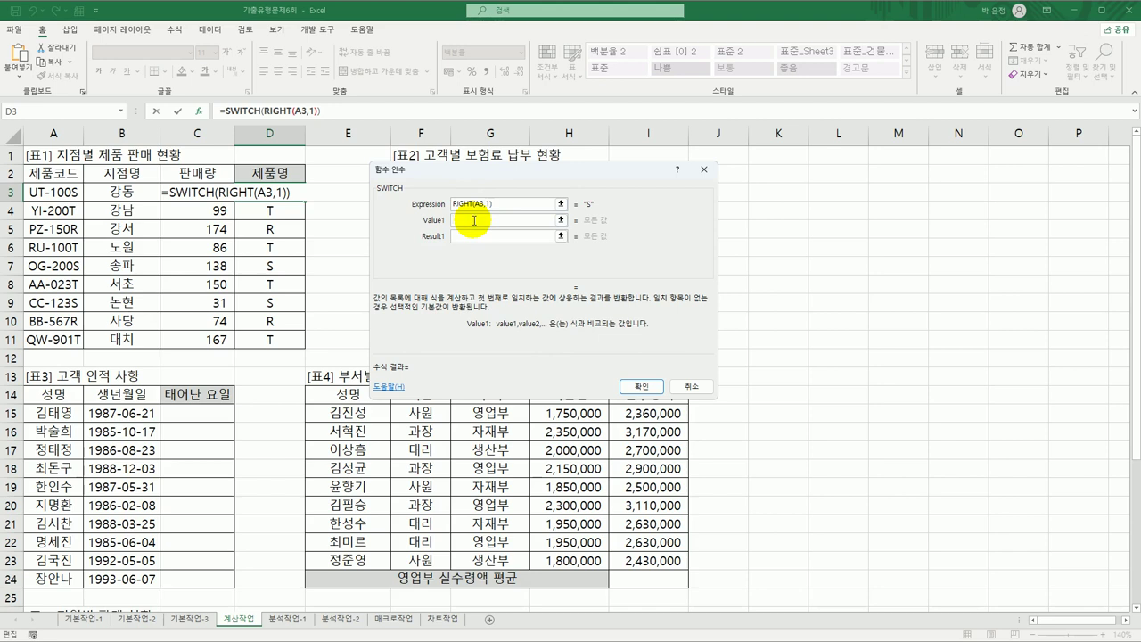
text(S)
key(Tab)
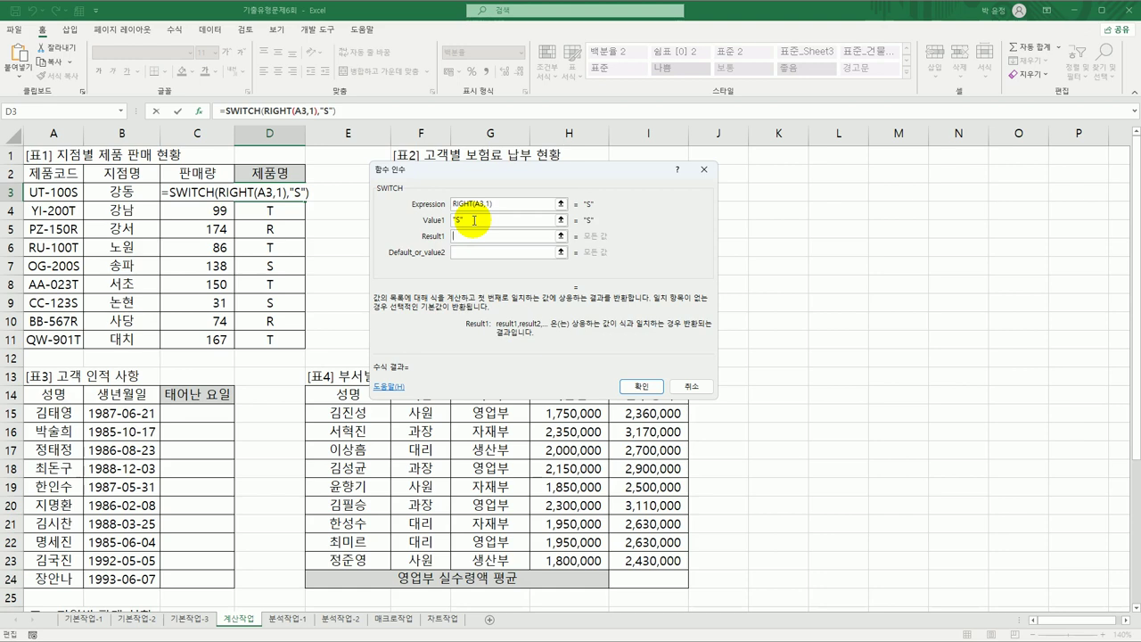
text(컴퓨터)
key(Tab)
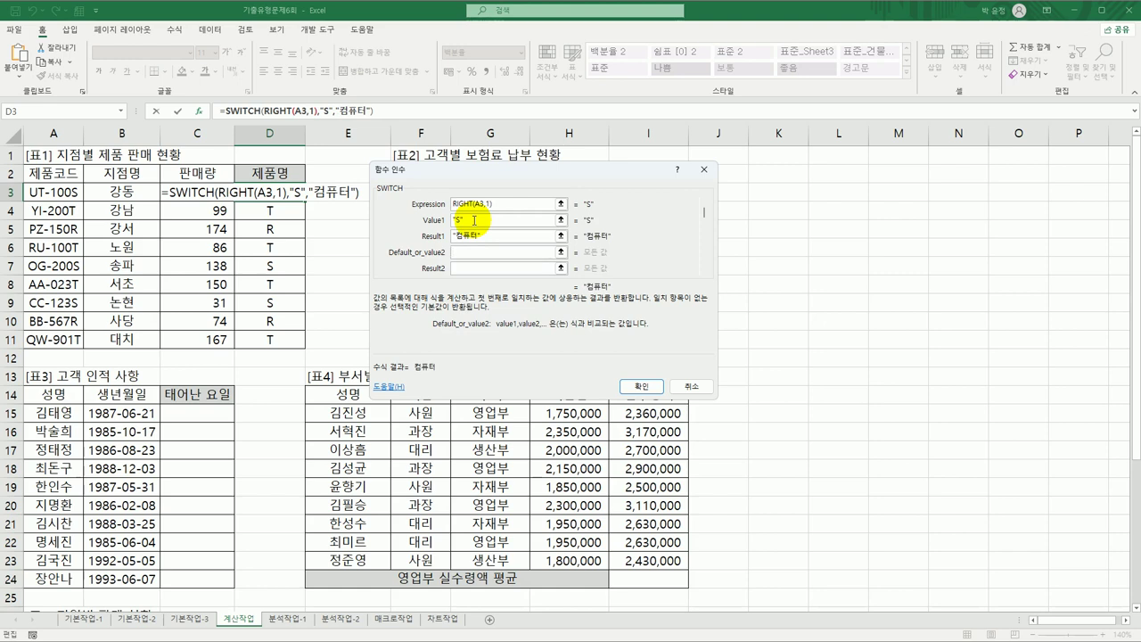
Step: Add the SWITCH pairs "T" with the result "프린터" and "R" with the result "스캐너"
text(T)
key(Tab)
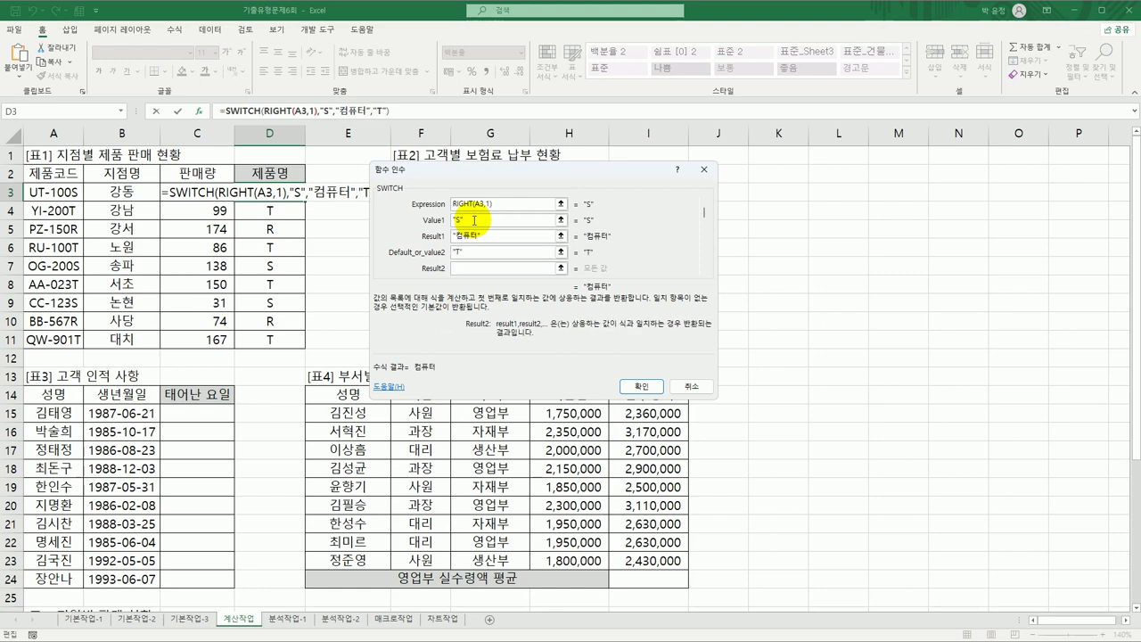
text(프린터)
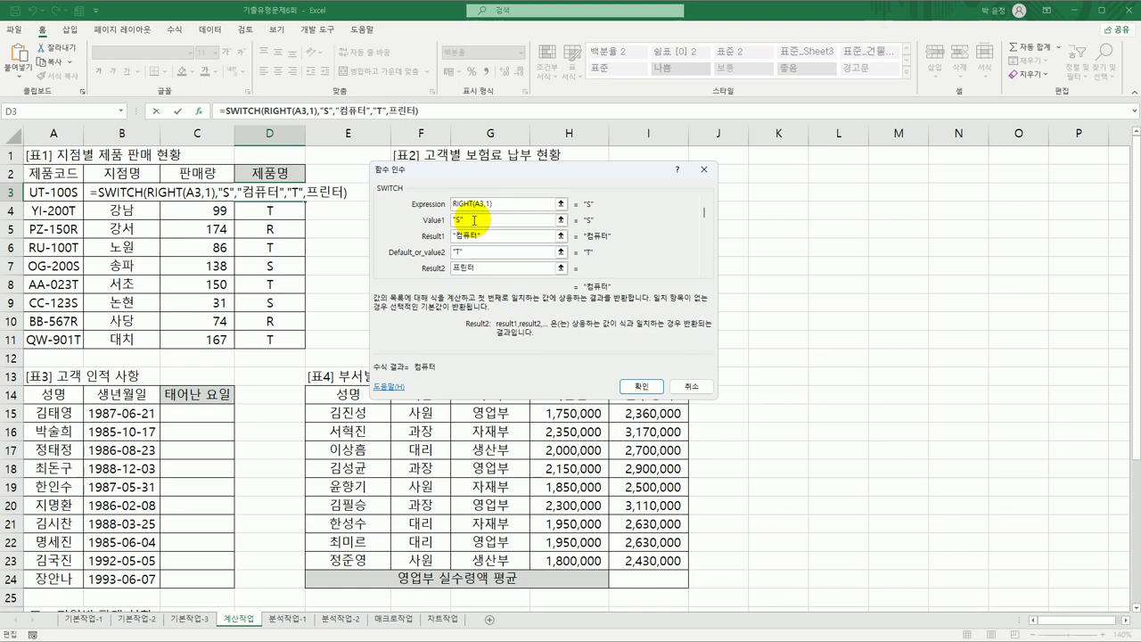
key(Tab)
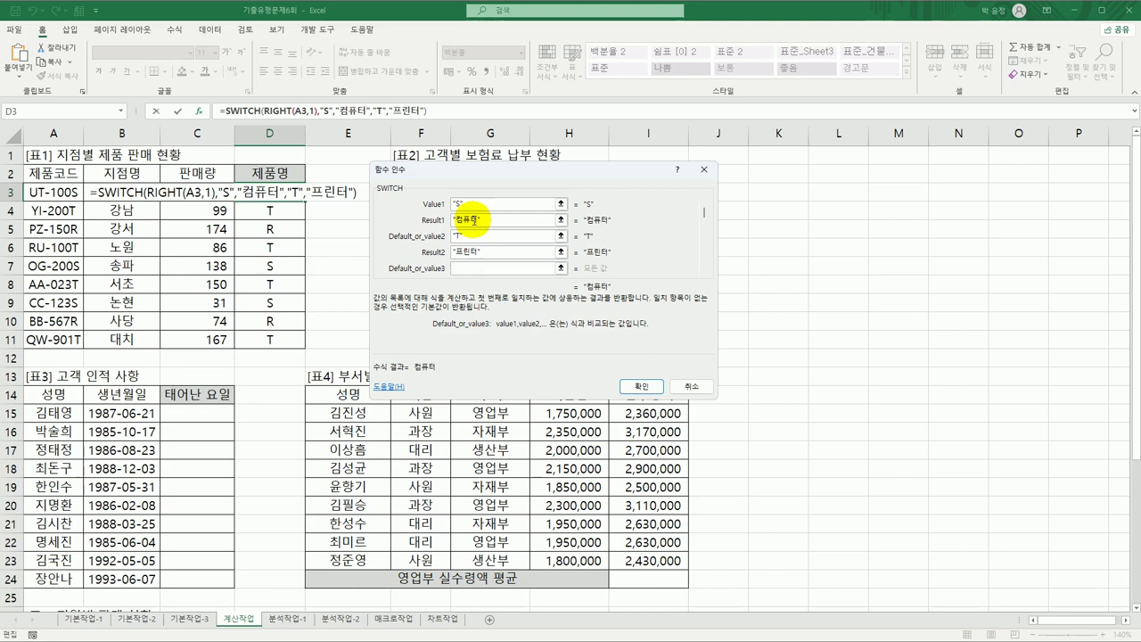
text(R)
key(Tab)
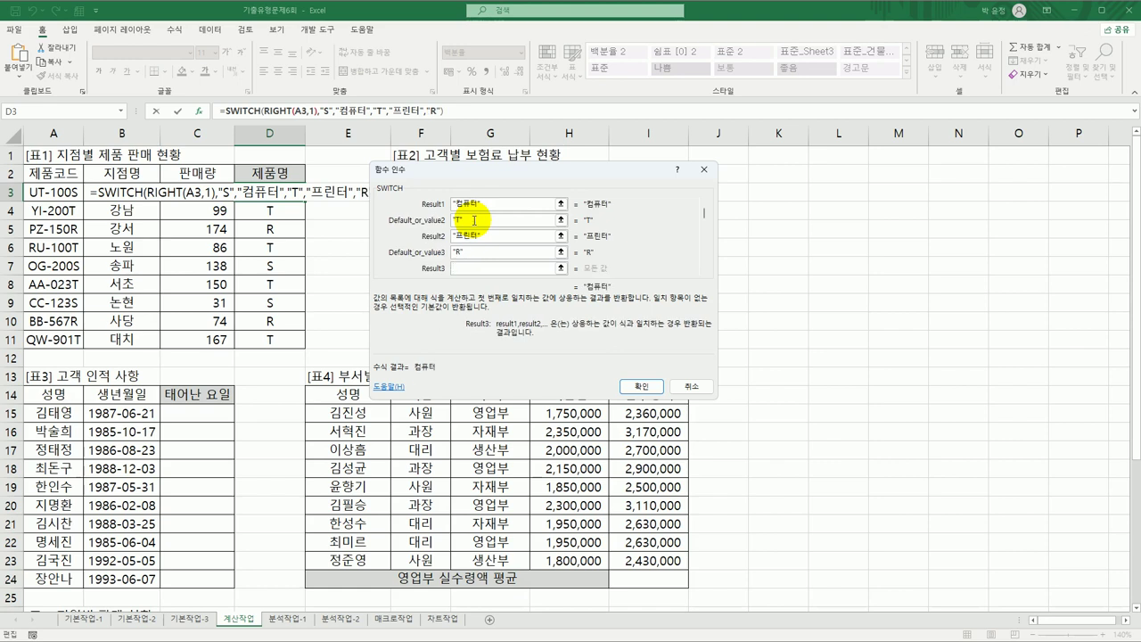
text(스캐너)
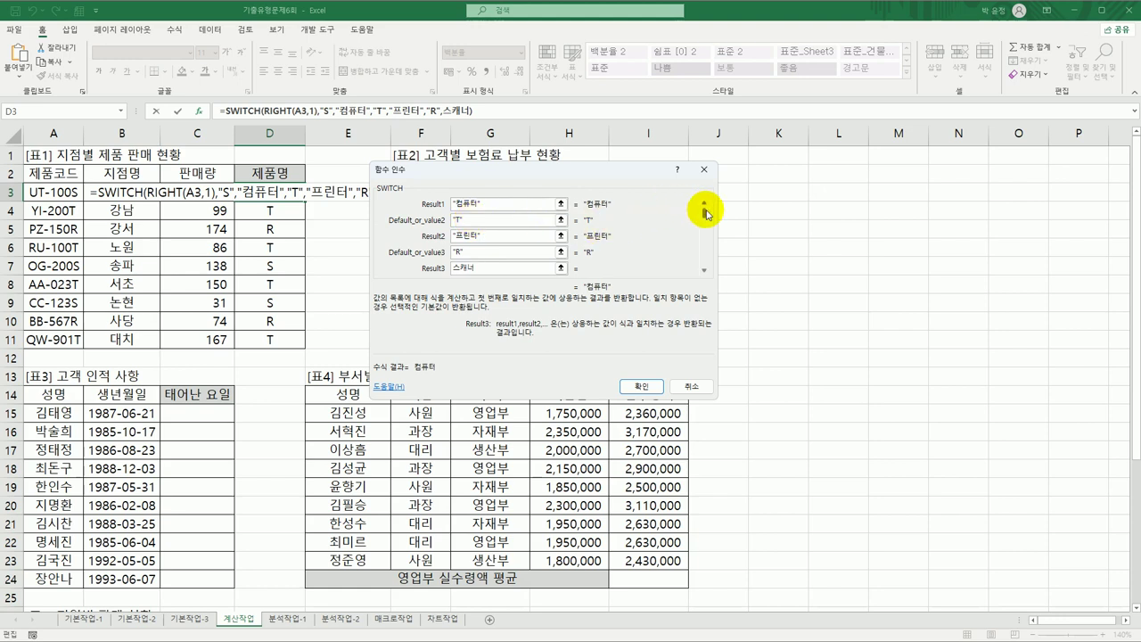
Step: Check the SWITCH arguments and apply the formula to D3, filling it down to D11
scroll(703, 212, up, 2)
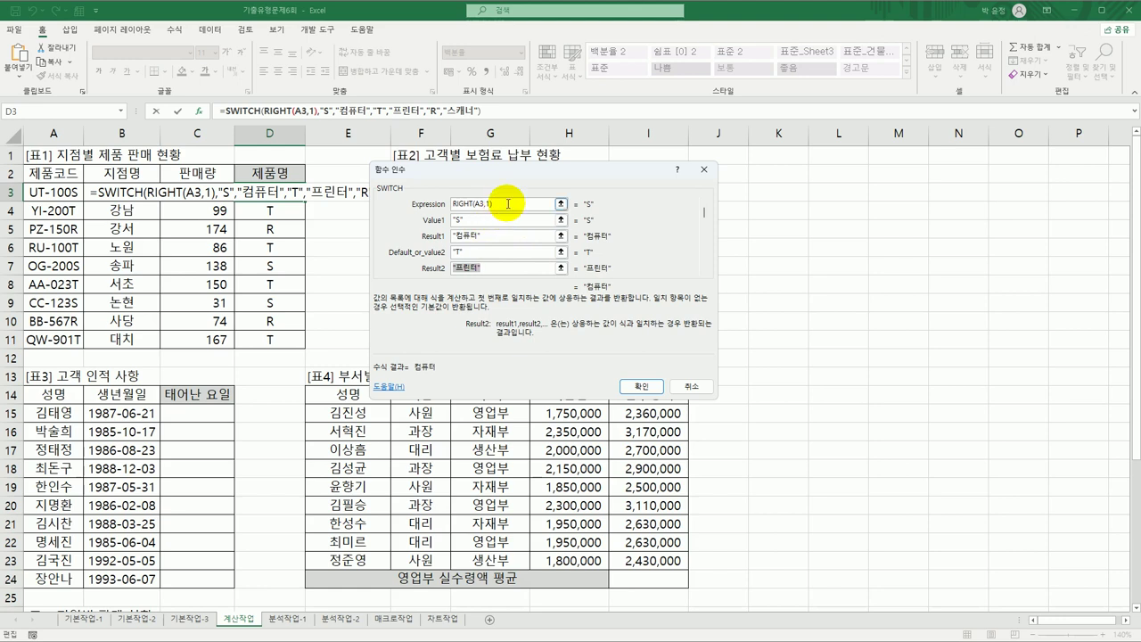
click(477, 204)
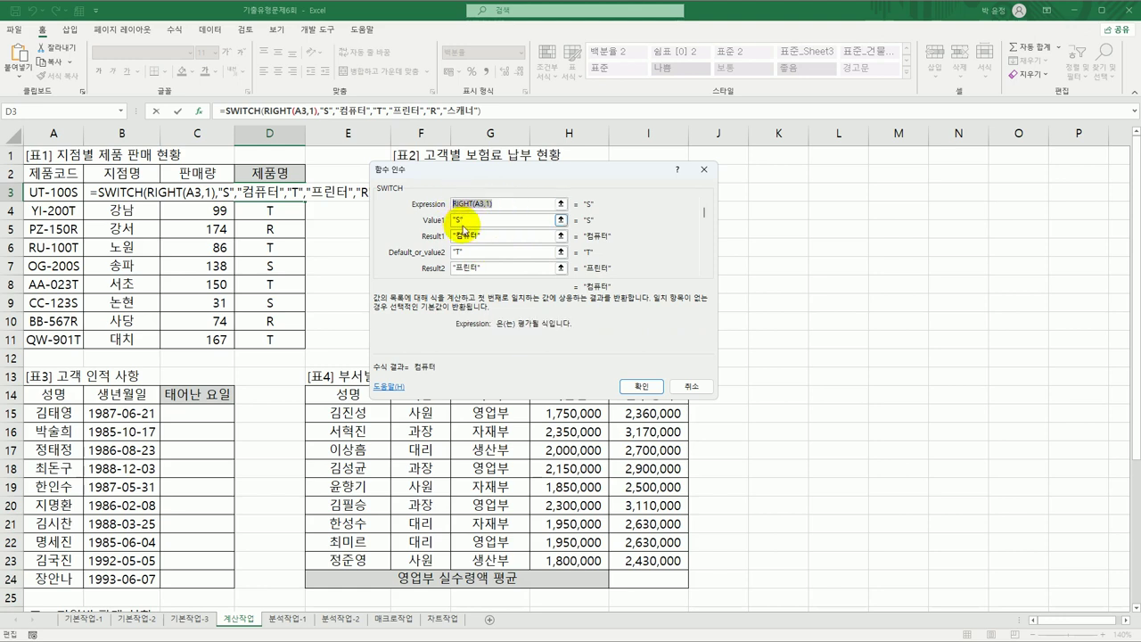
click(465, 220)
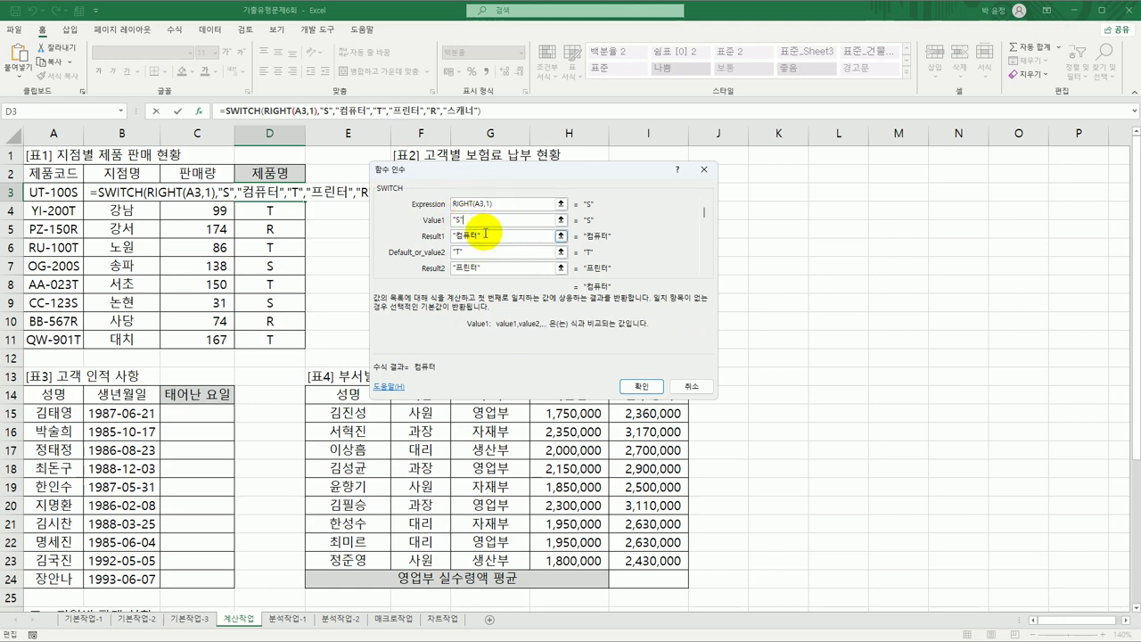
click(486, 234)
click(484, 254)
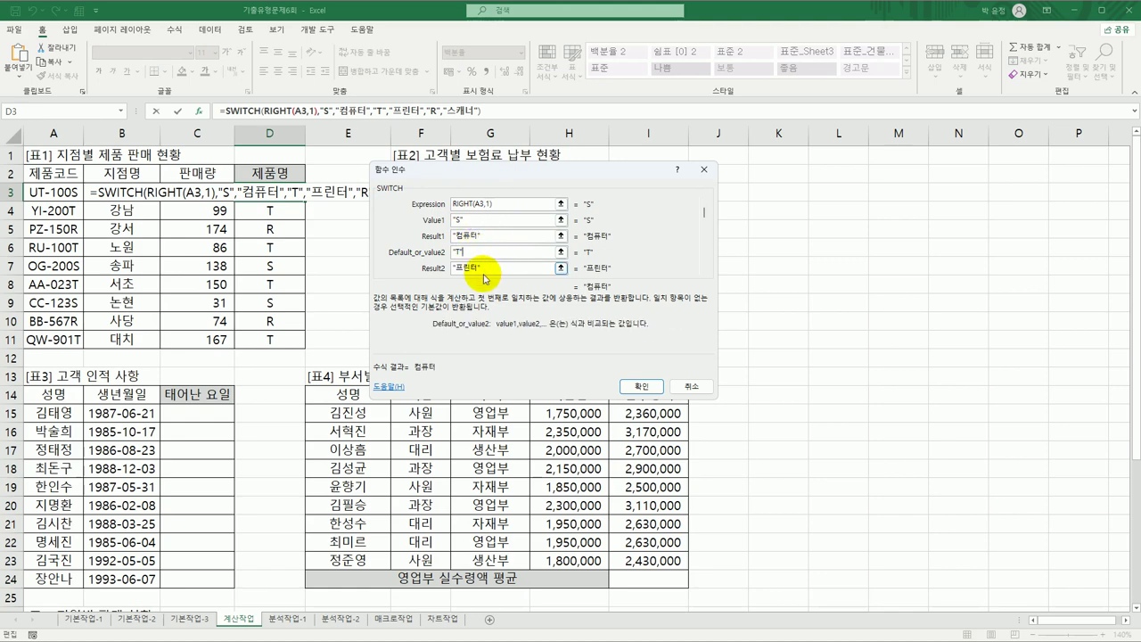
click(487, 271)
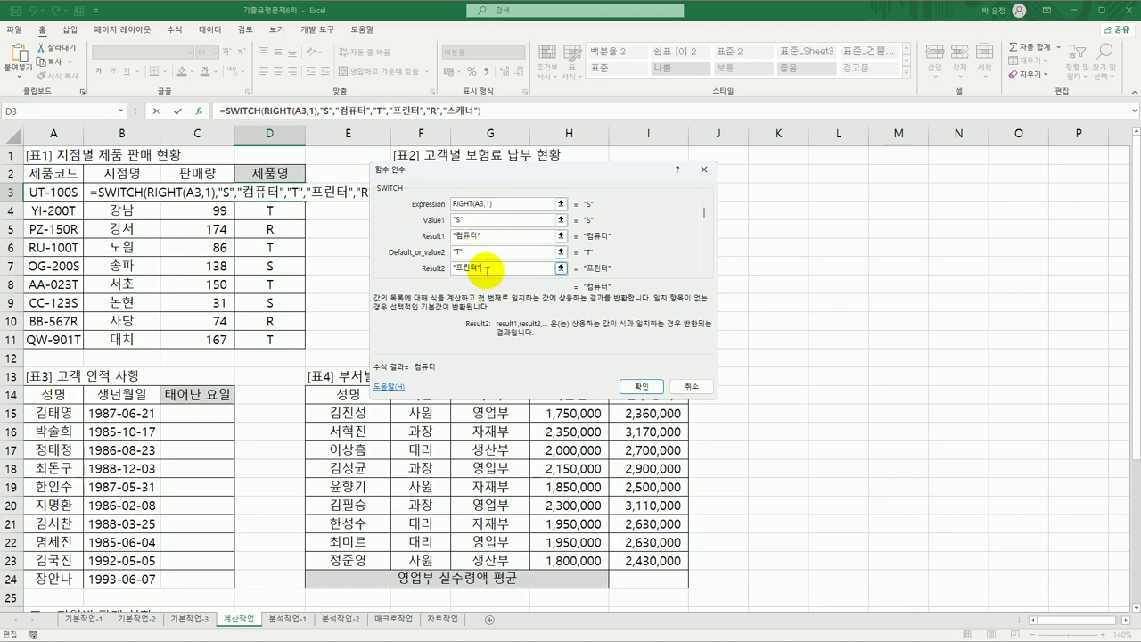
click(641, 386)
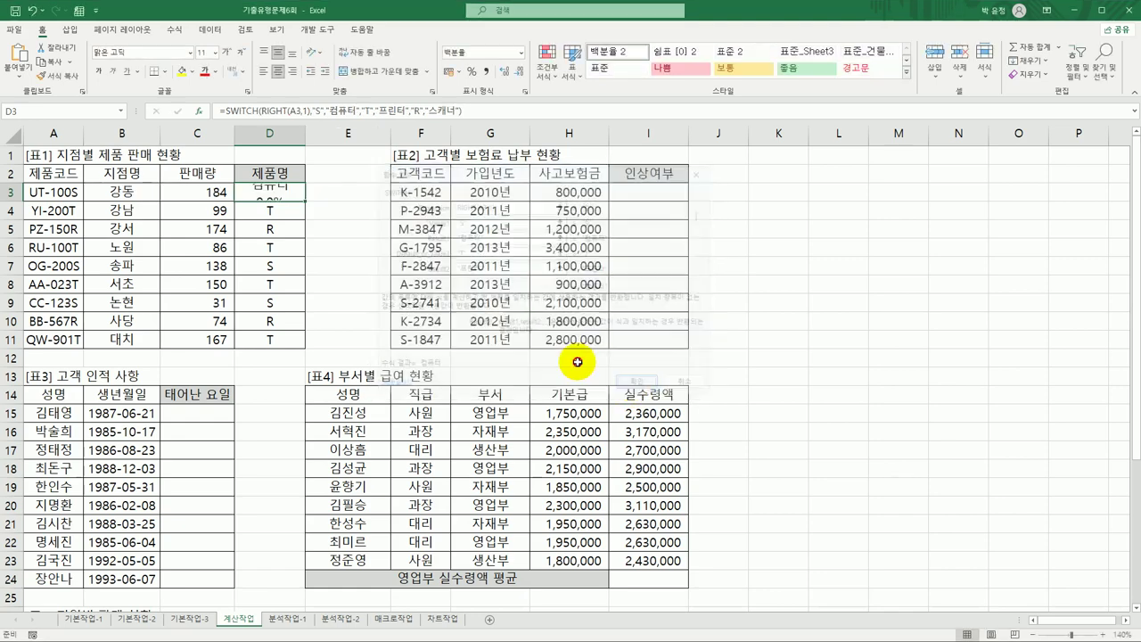
double_click(304, 203)
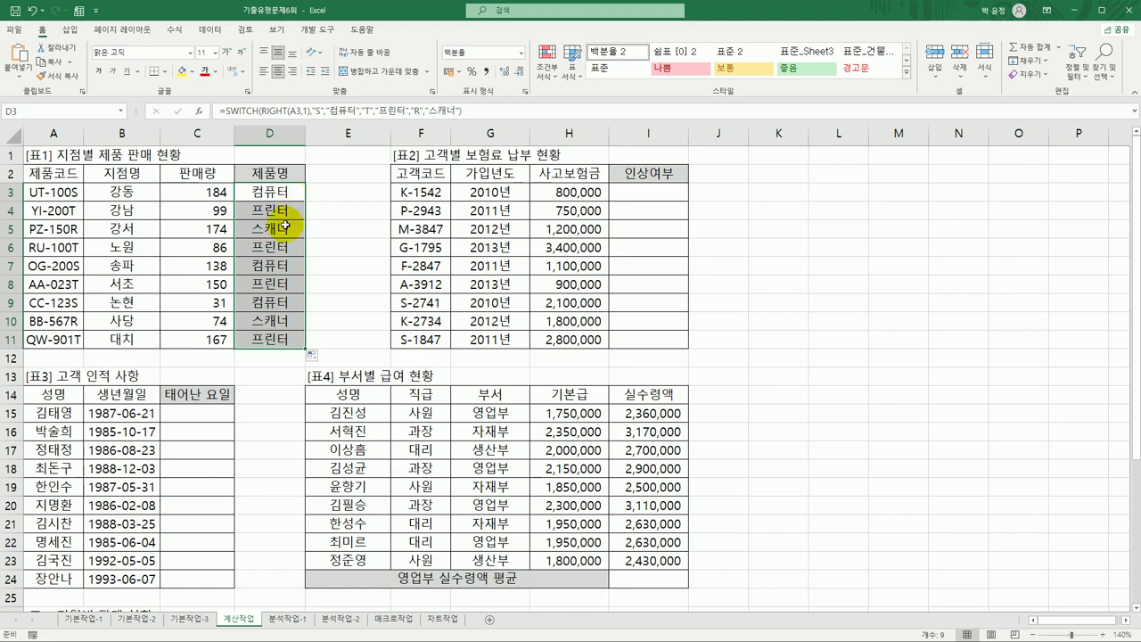
click(269, 191)
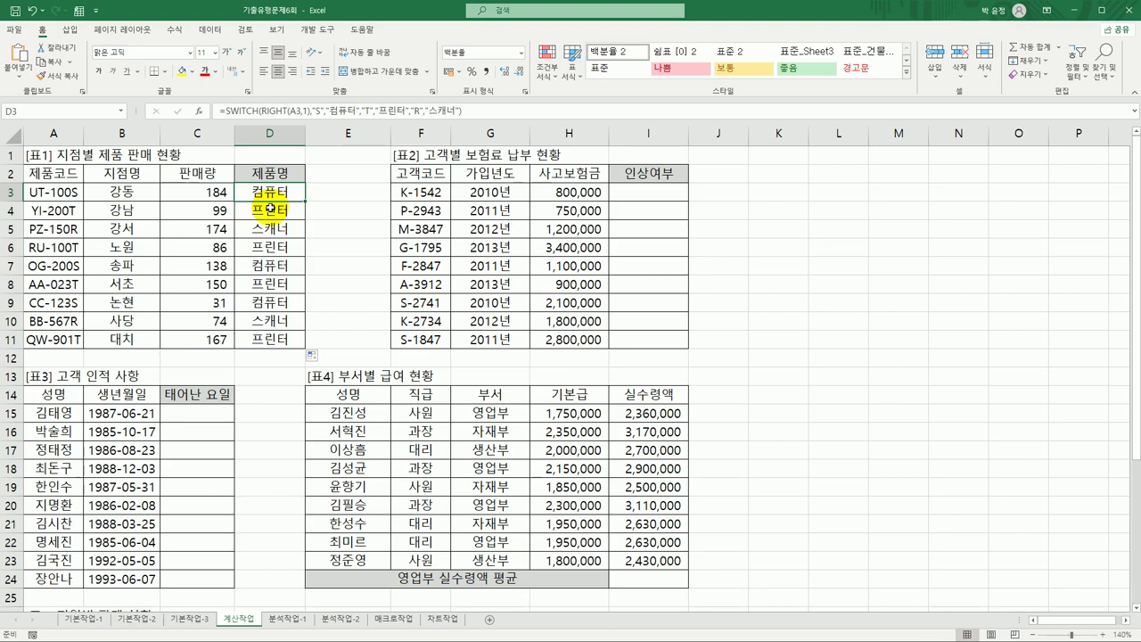
Step: Start an IFS formula in I3 under 인상여부 in 표2 and open its function arguments clear of the table
click(655, 191)
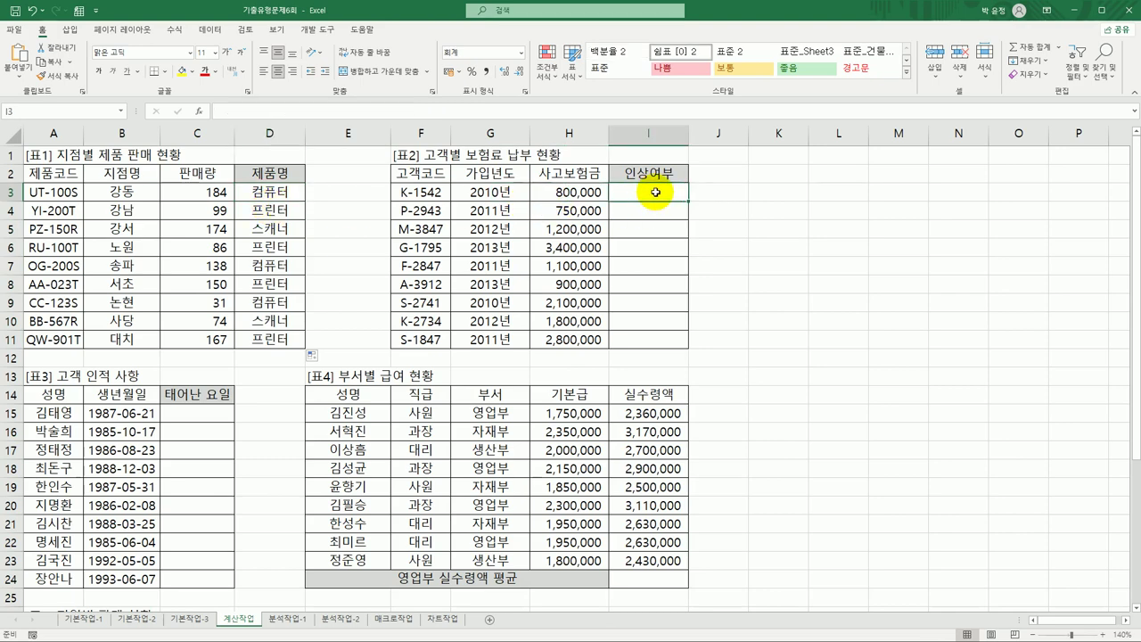
drag(584, 192, 593, 340)
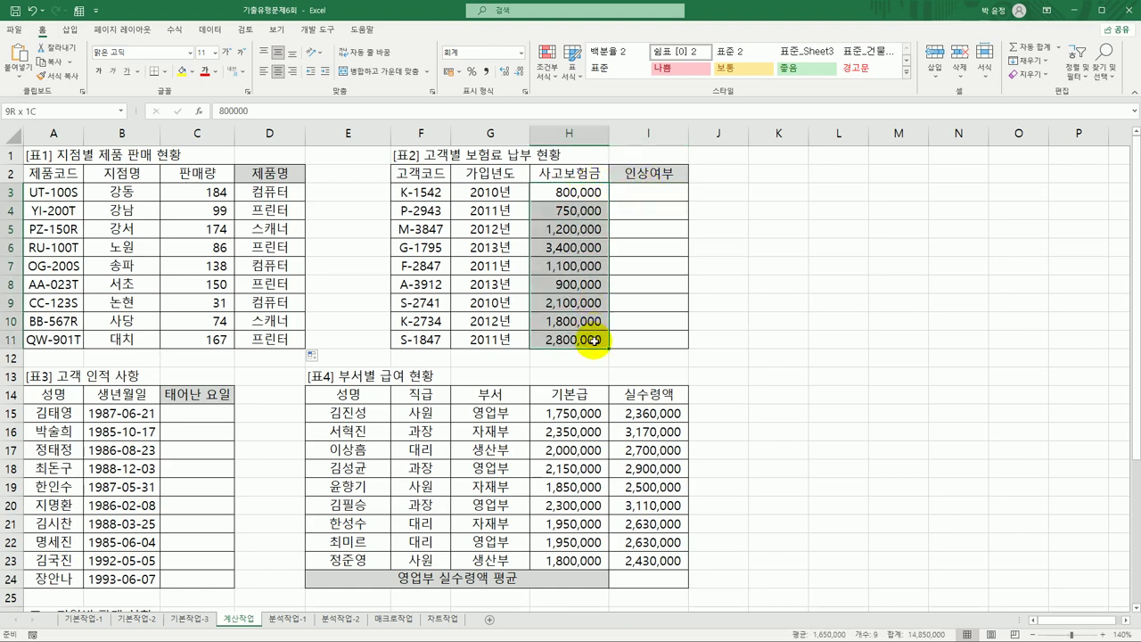
click(642, 197)
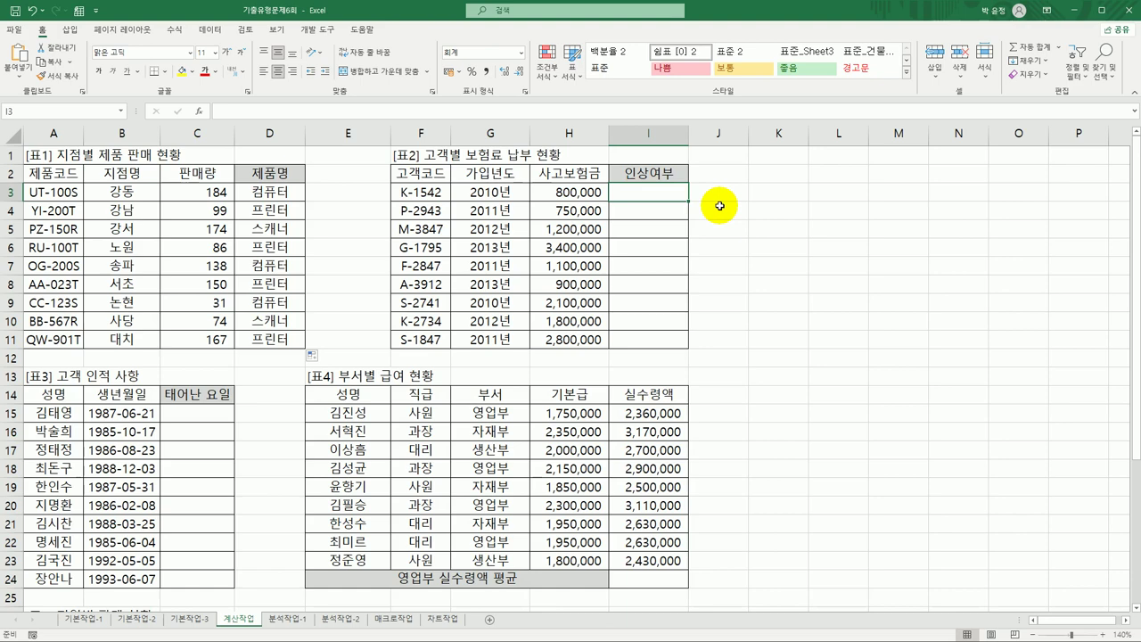
text(=)
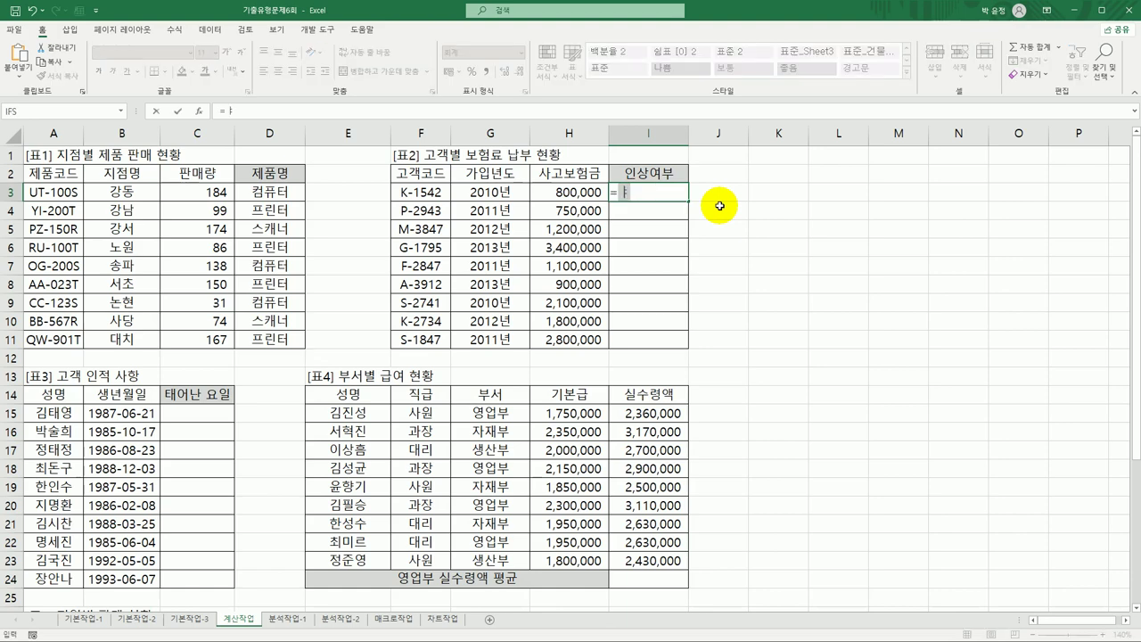
text(if)
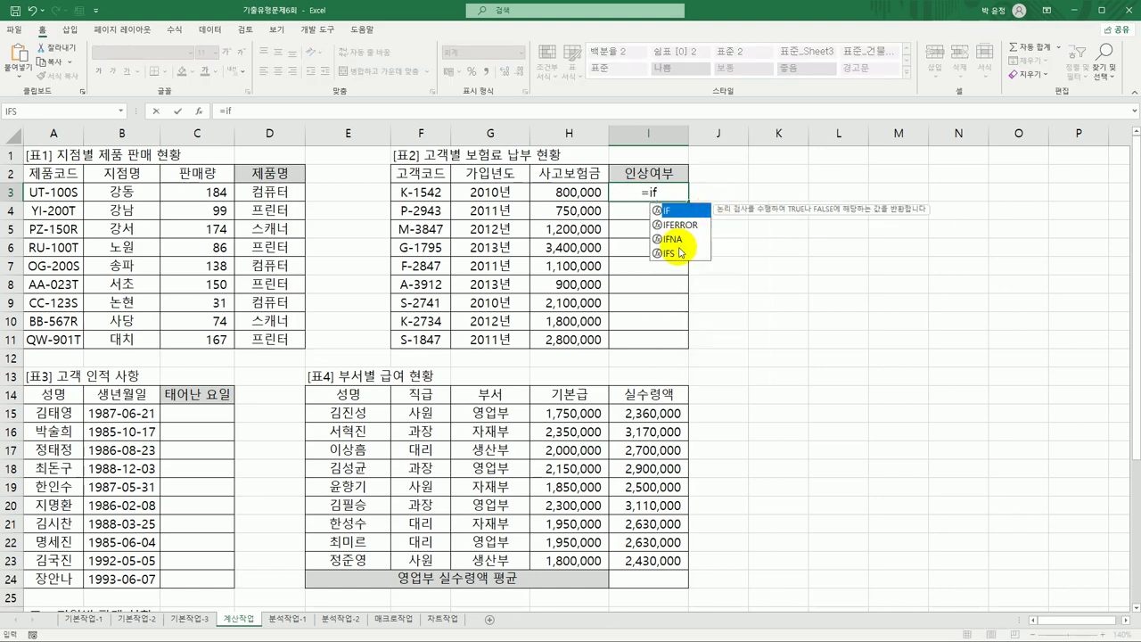
double_click(670, 253)
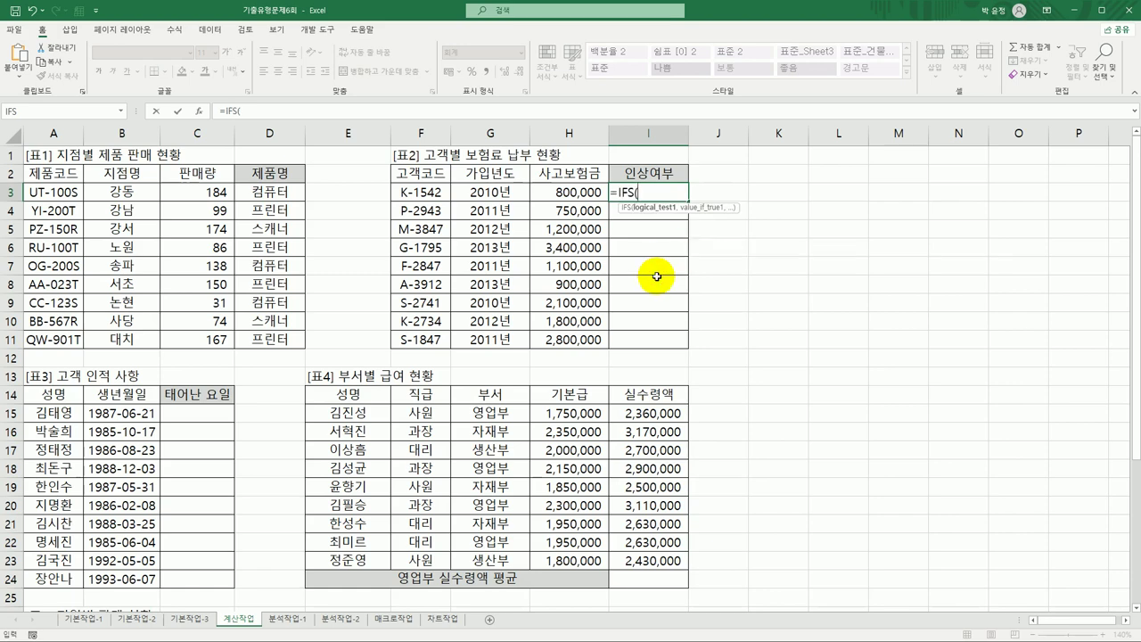
click(200, 111)
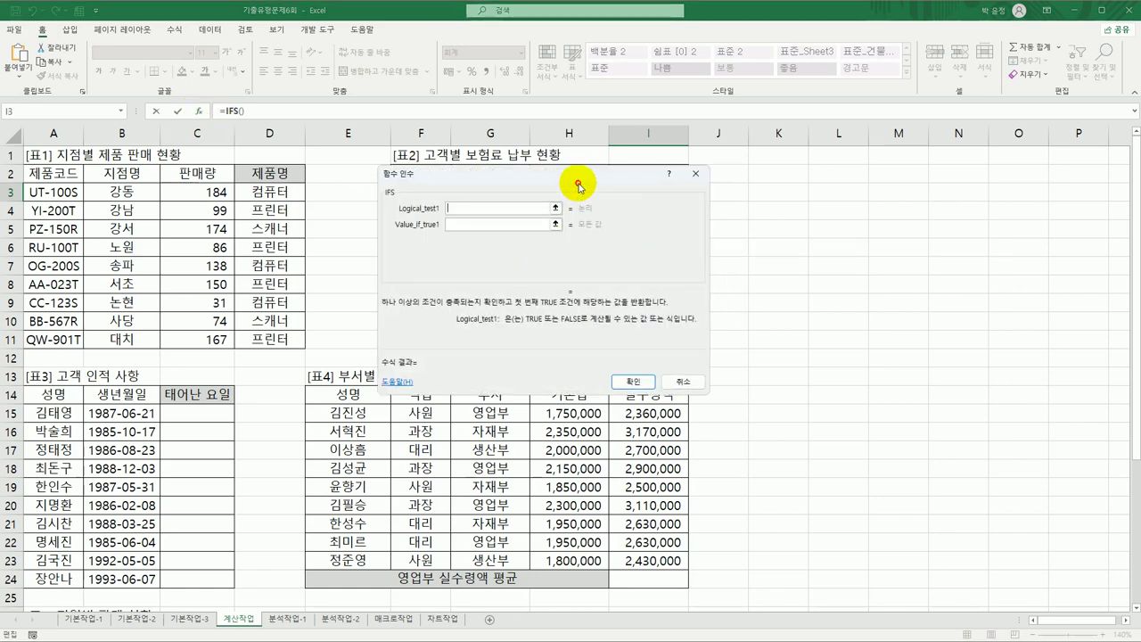
drag(580, 188, 878, 150)
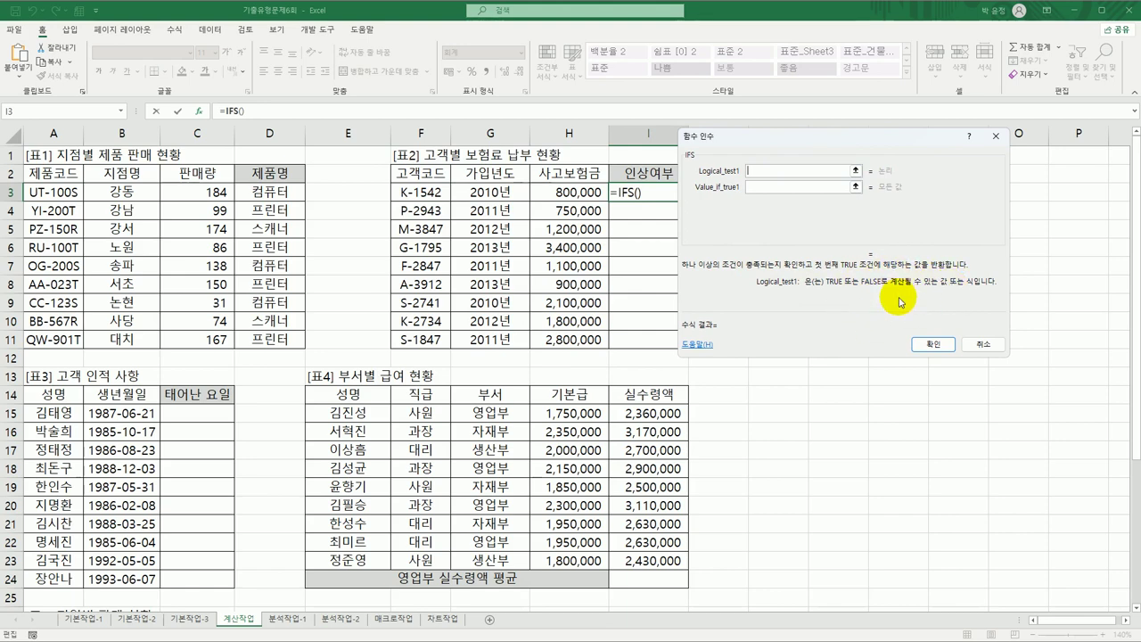
Step: Set the first IFS condition to H3>=2000000 with the result "보험료인상"
click(568, 190)
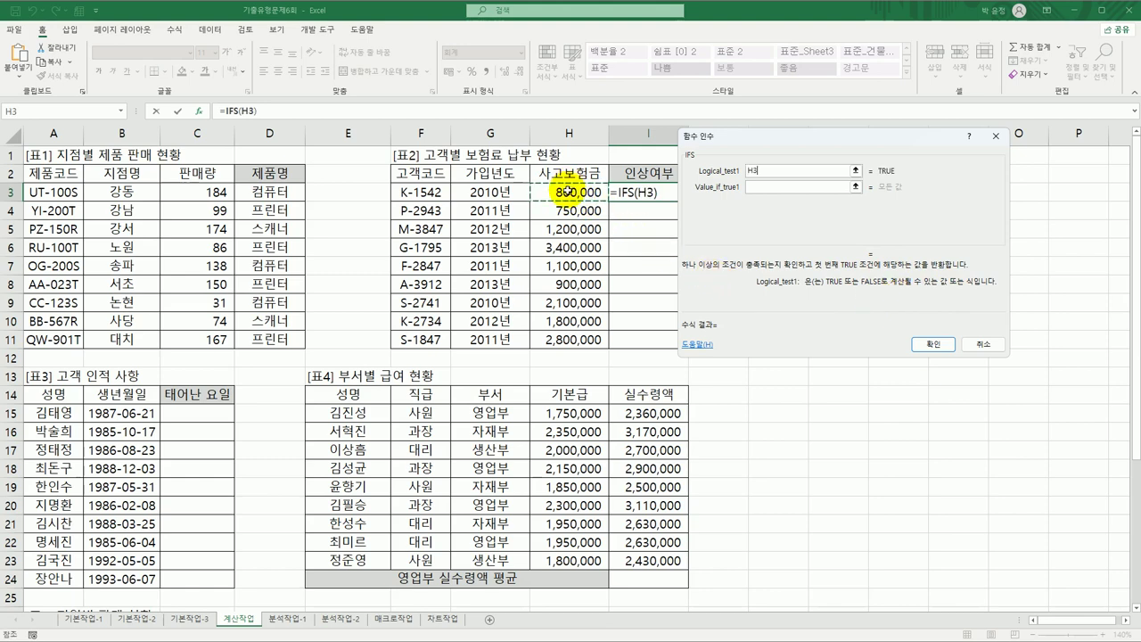
text(>=20000)
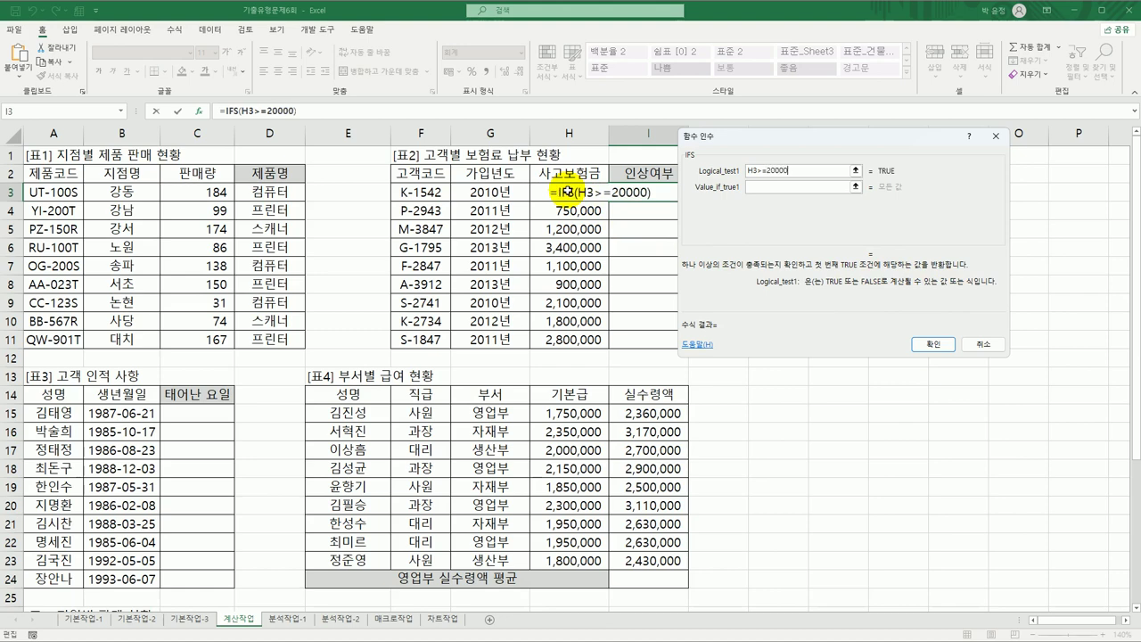
text(00)
click(772, 170)
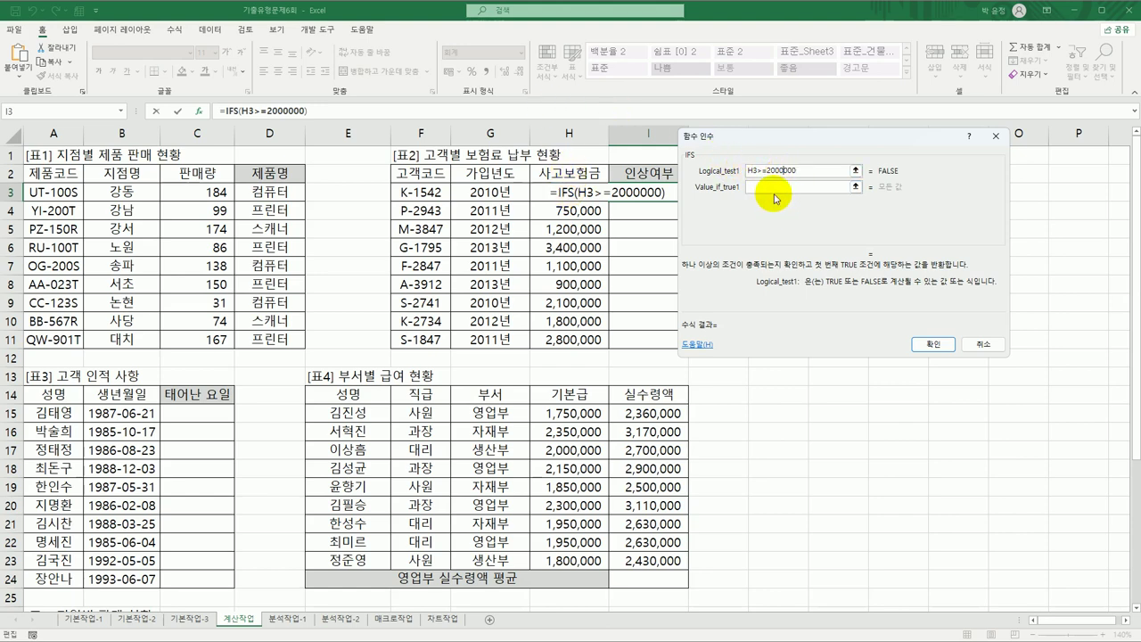
click(772, 187)
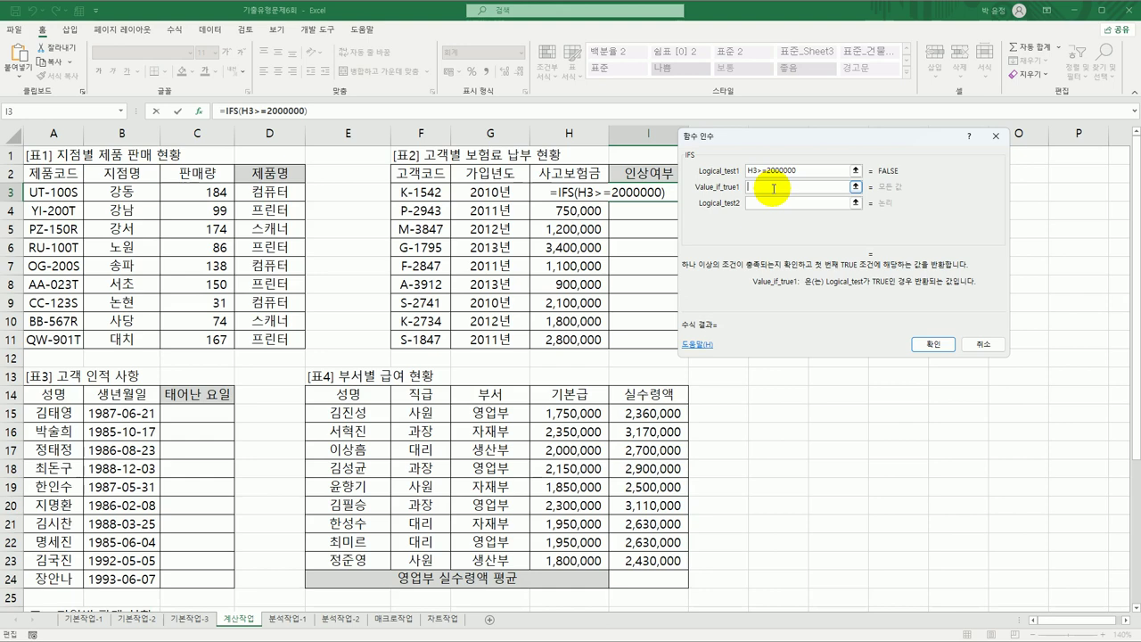
text(보험)
text(료인상)
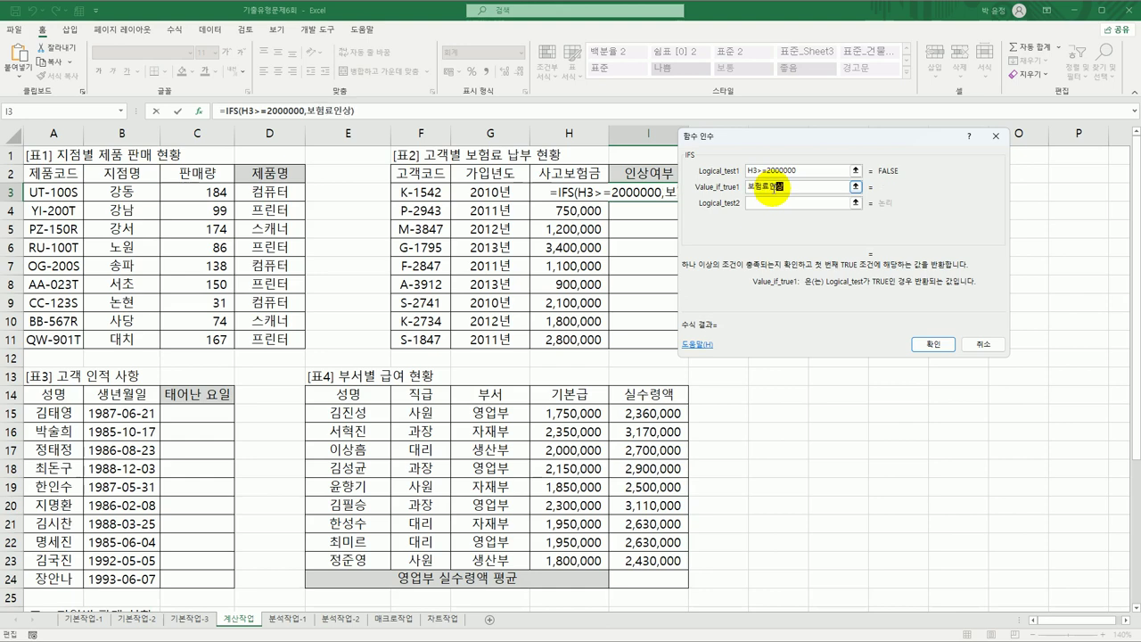
Step: Add the second IFS condition H3<1000000 with the result "보험료인하"
click(763, 205)
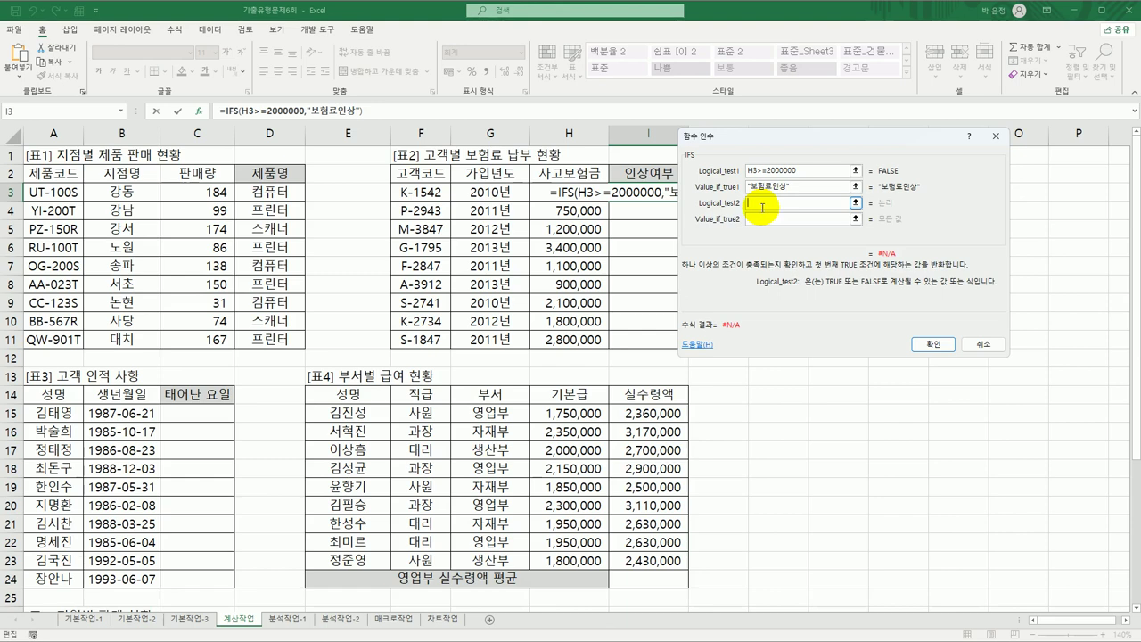
click(542, 198)
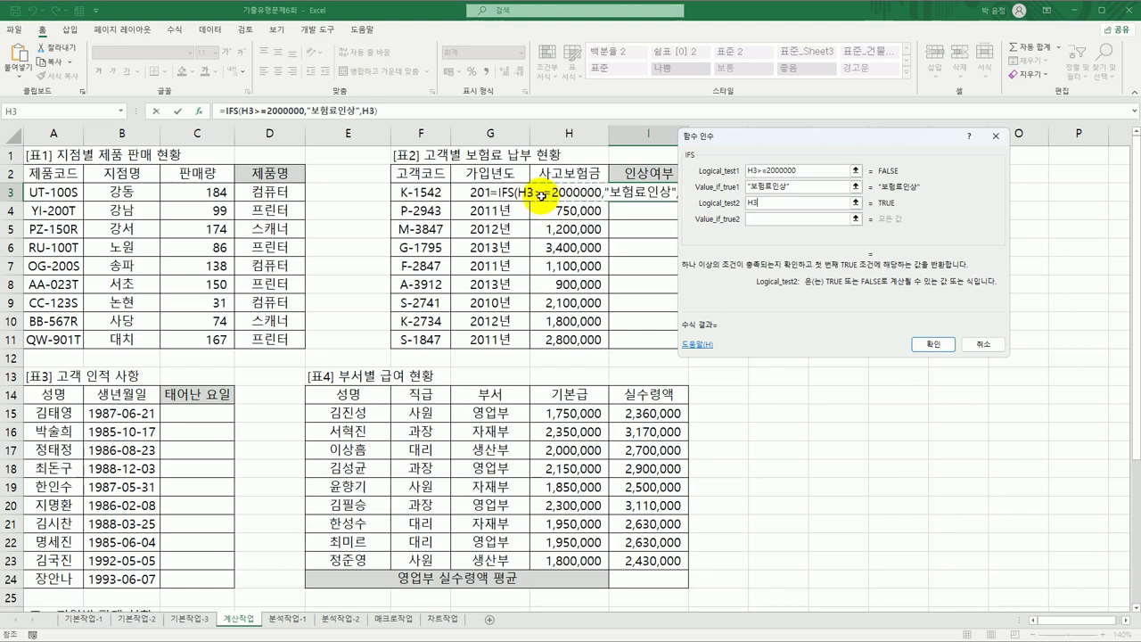
text(<1000000)
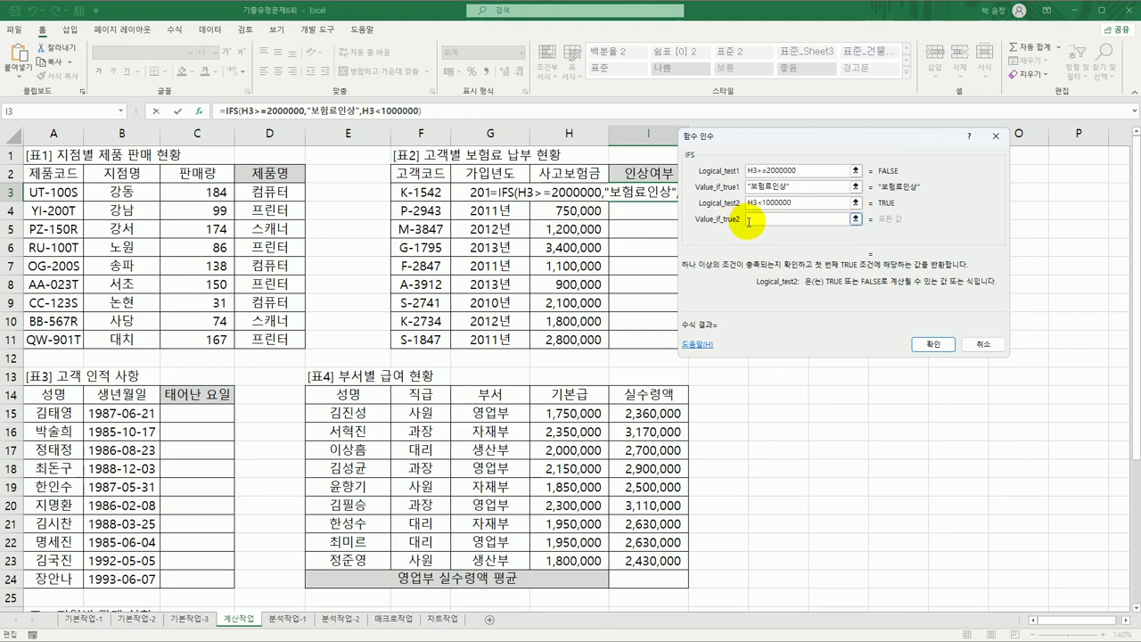
click(749, 220)
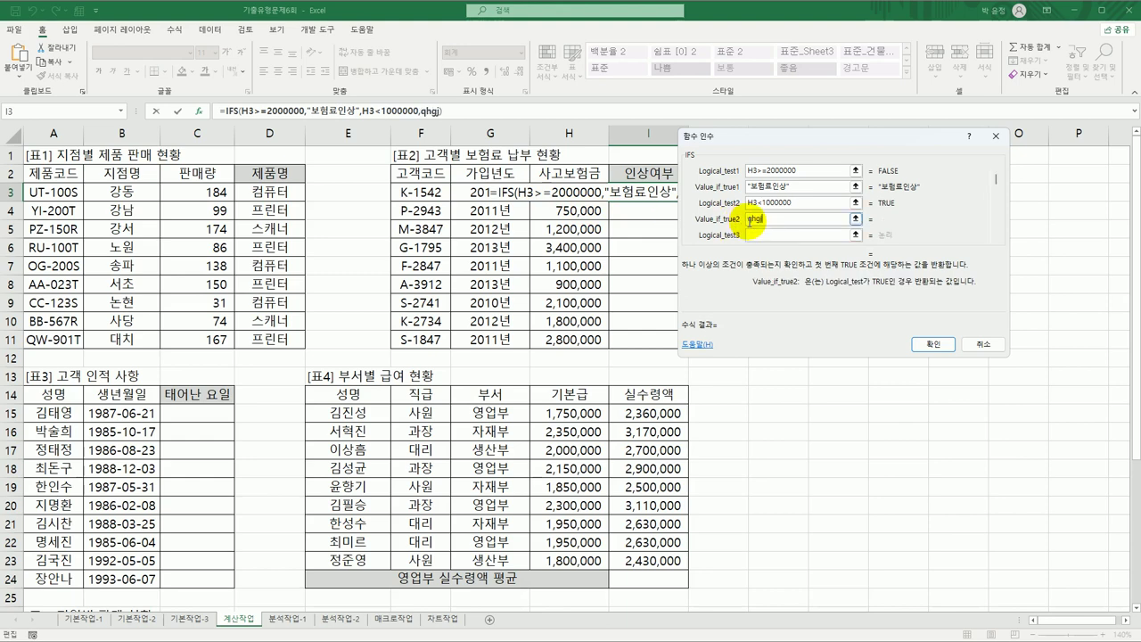
text(보험료인)
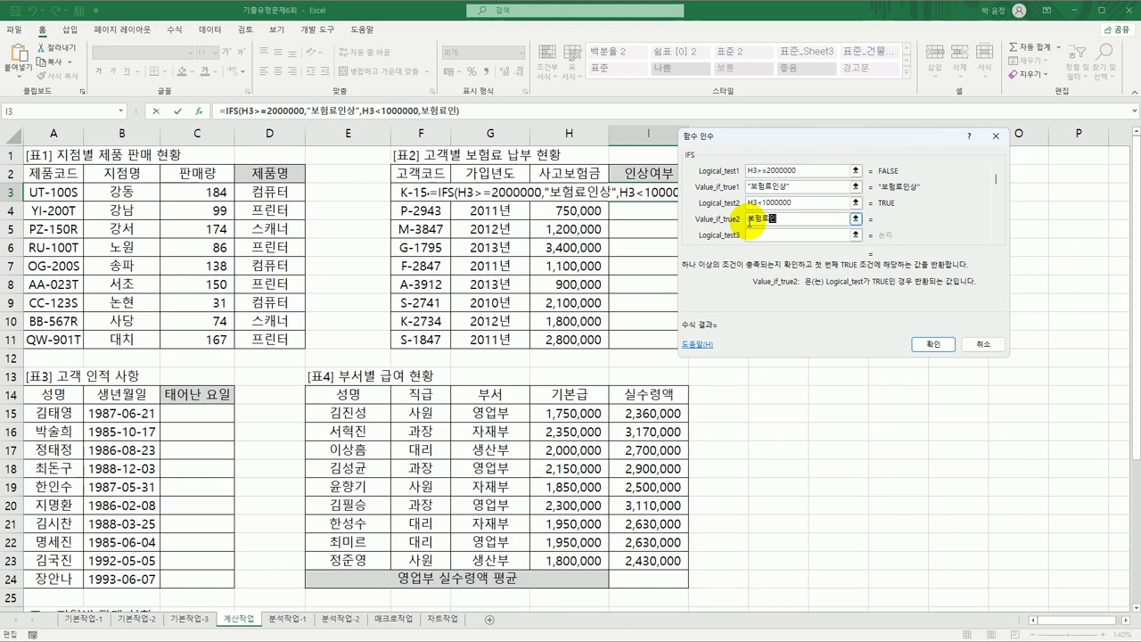
text(하)
key(Tab)
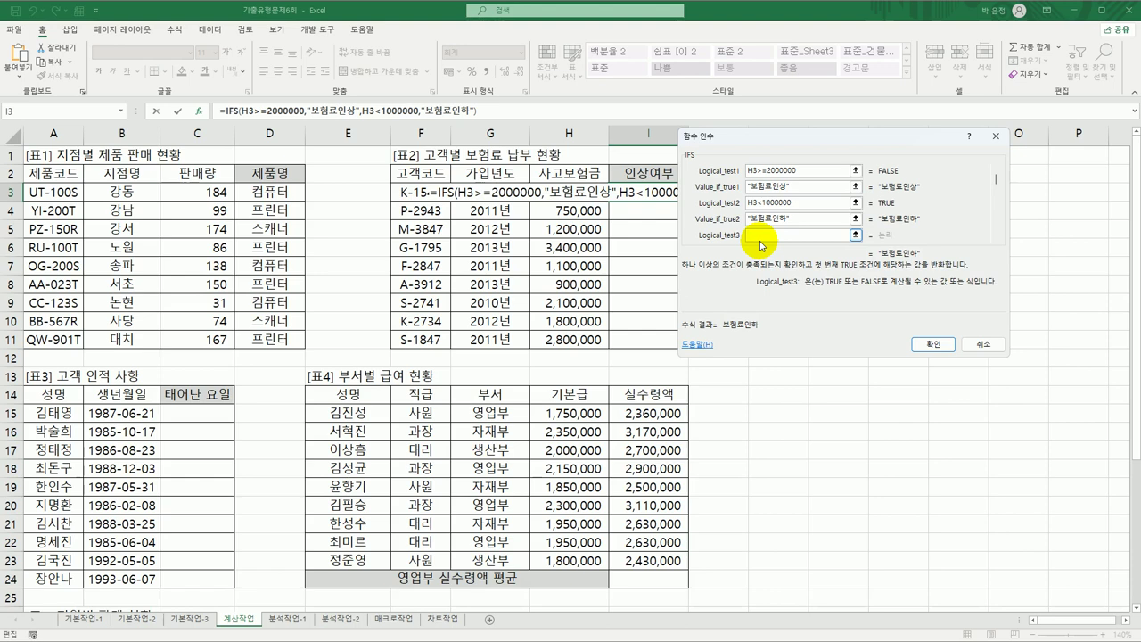
Step: Add TRUE as the third IFS condition with the empty text "" as its result and apply the formula to I3
text(true)
key(Tab)
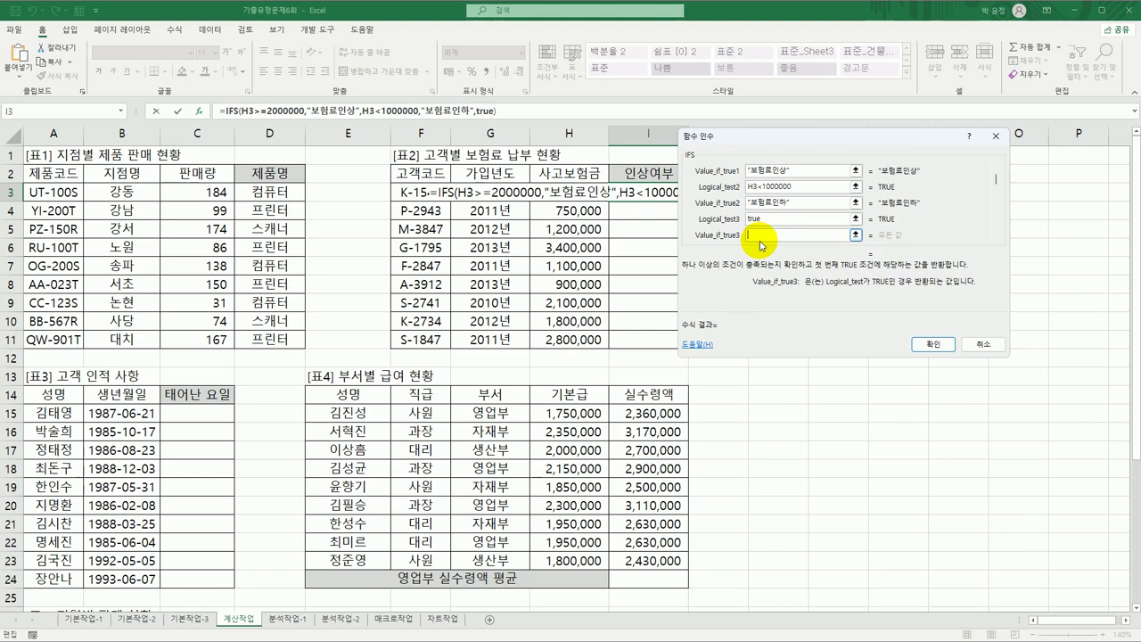
text("")
click(936, 344)
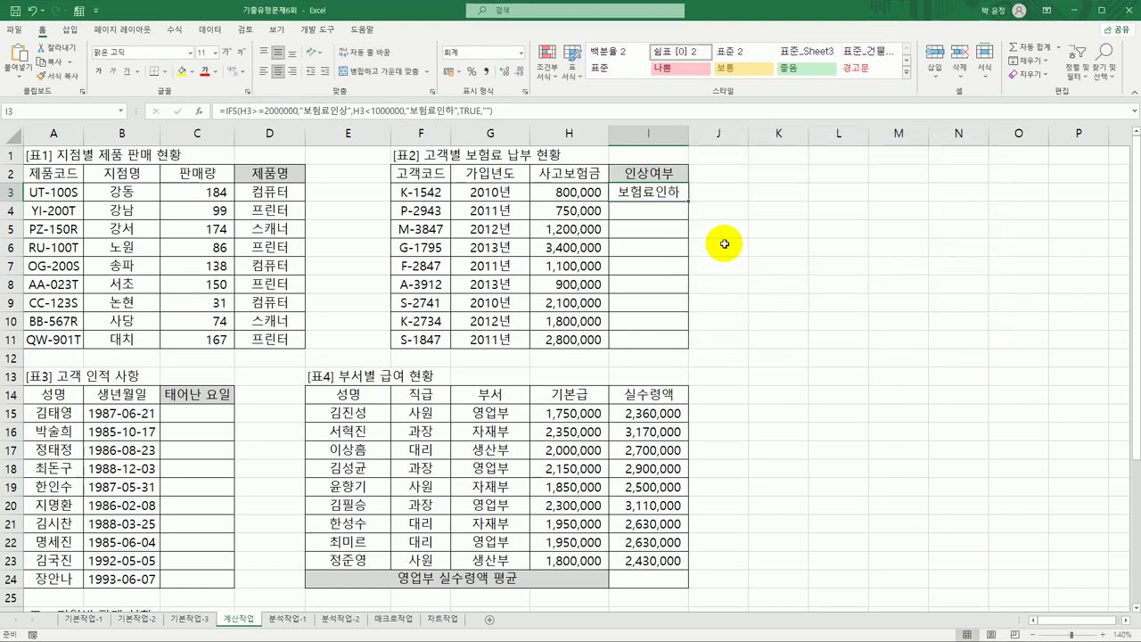
Step: Fill the IFS formula from I3 down to I11 and check the results against the 사고보험금 amounts
double_click(687, 202)
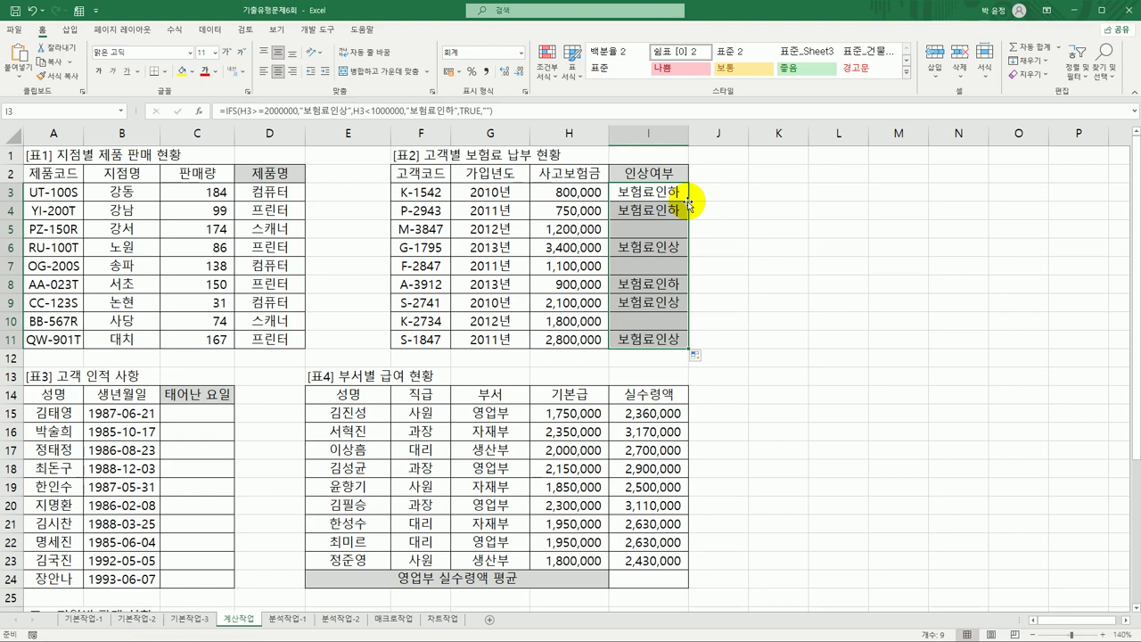
click(570, 247)
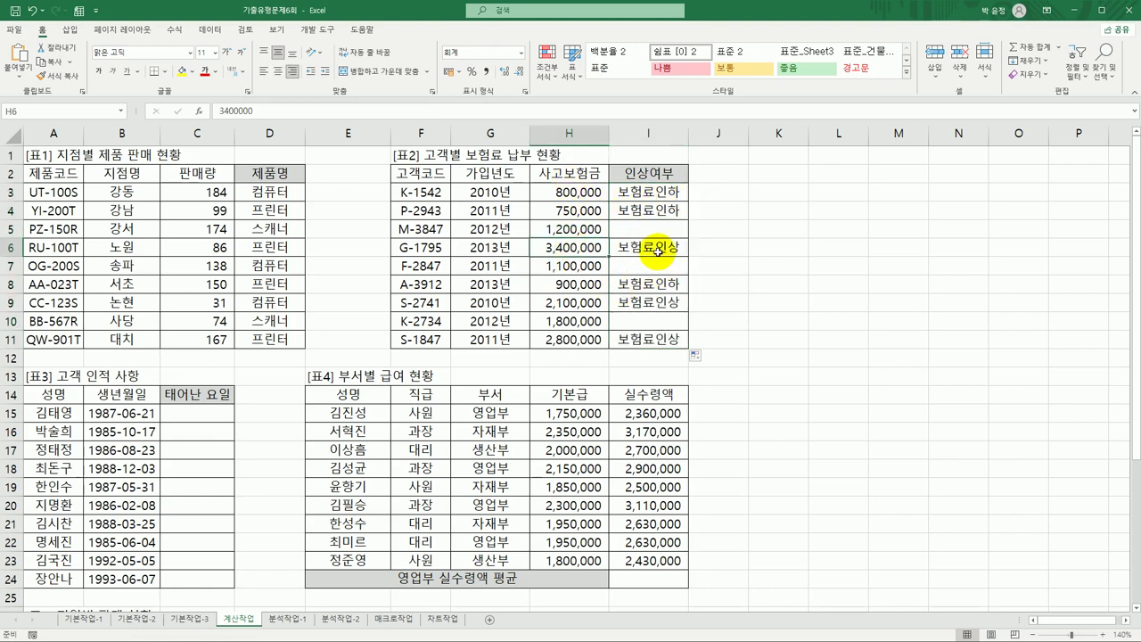
click(597, 212)
click(591, 186)
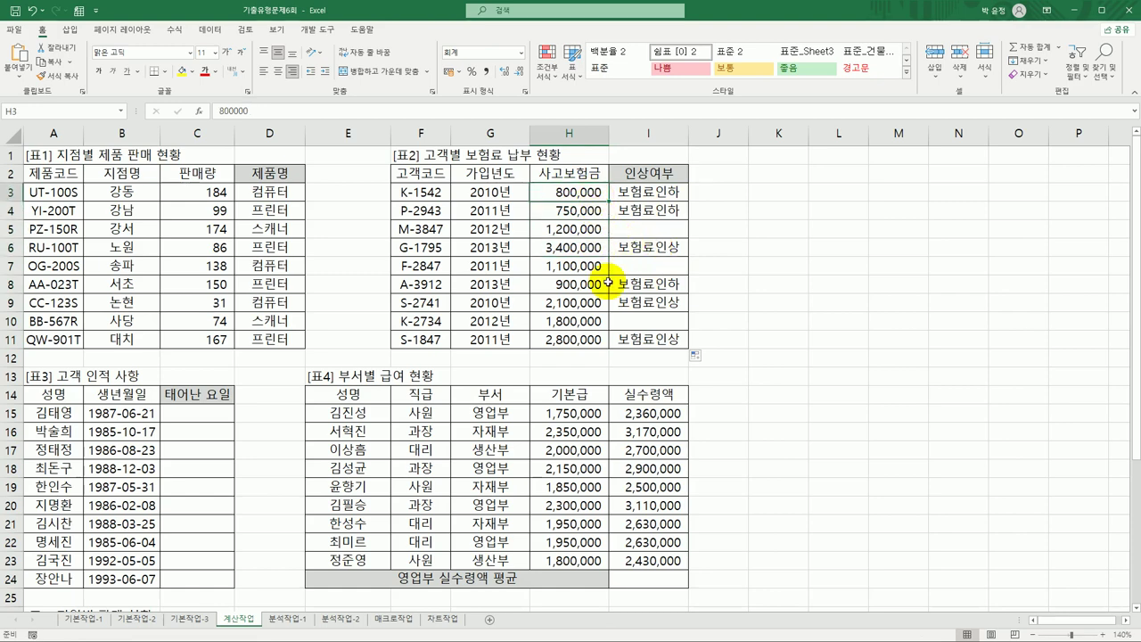
click(656, 228)
click(645, 321)
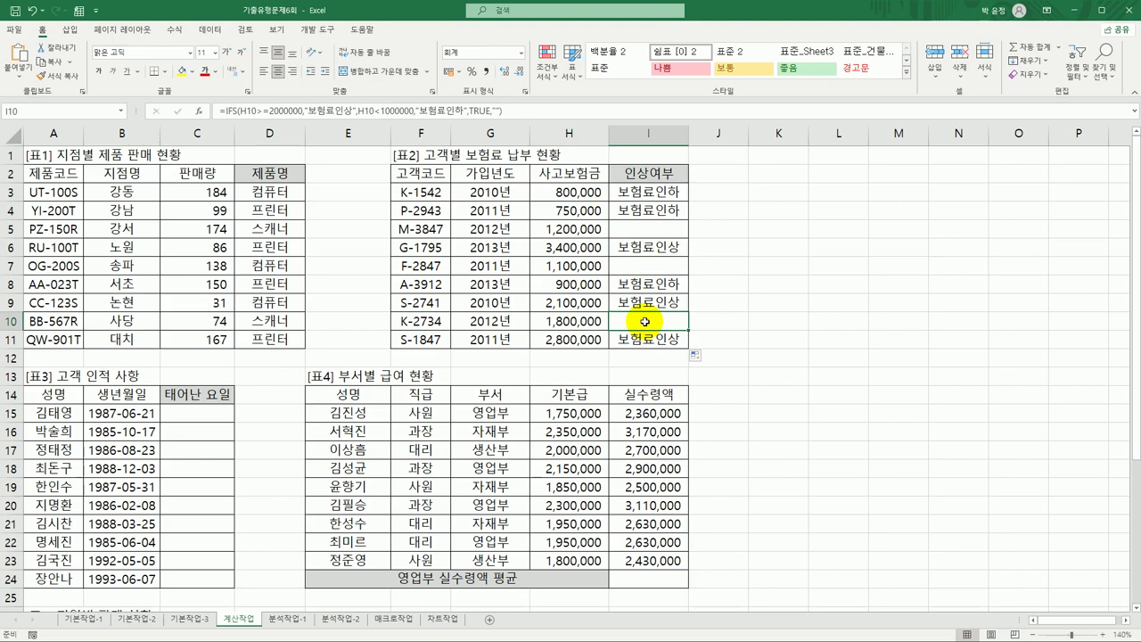
Step: Examine the 생년월일 dates in 표3 that the 태어난 요일 column has to be based on
click(208, 413)
scroll(208, 413, down, 3)
scroll(208, 414, down, 4)
scroll(214, 408, up, 3)
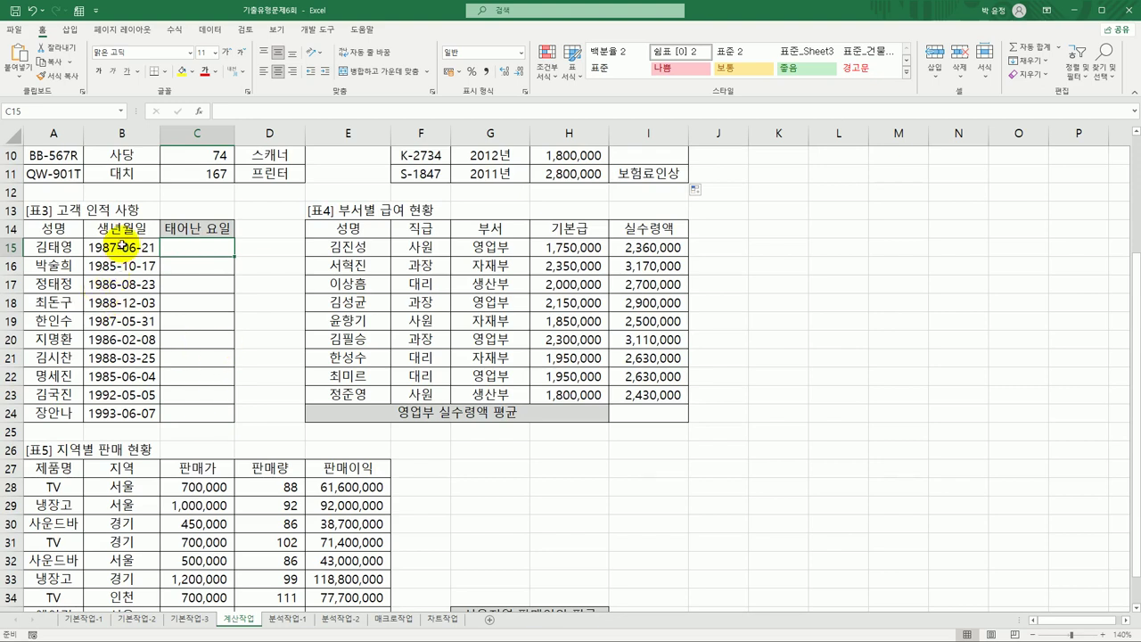
drag(120, 246, 125, 412)
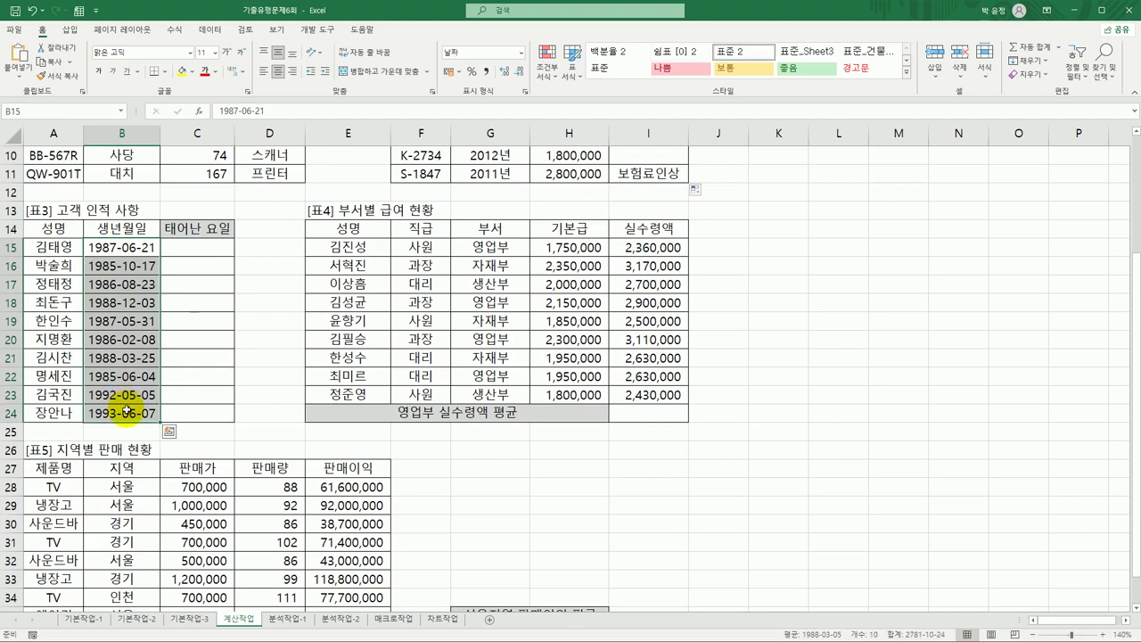
click(208, 247)
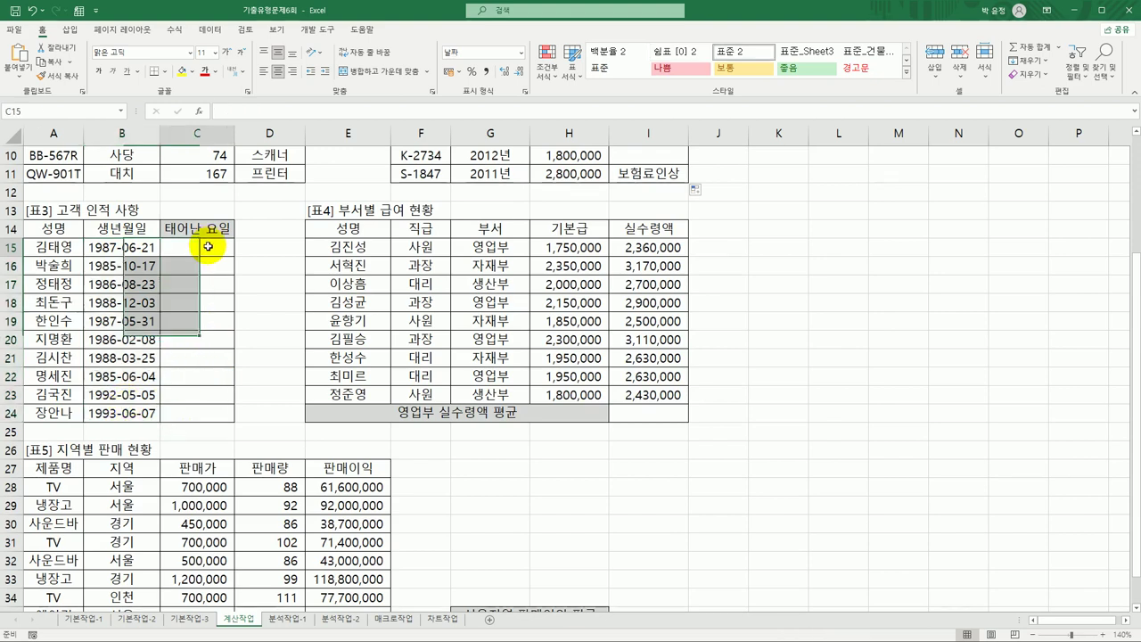
drag(130, 250, 138, 411)
click(187, 247)
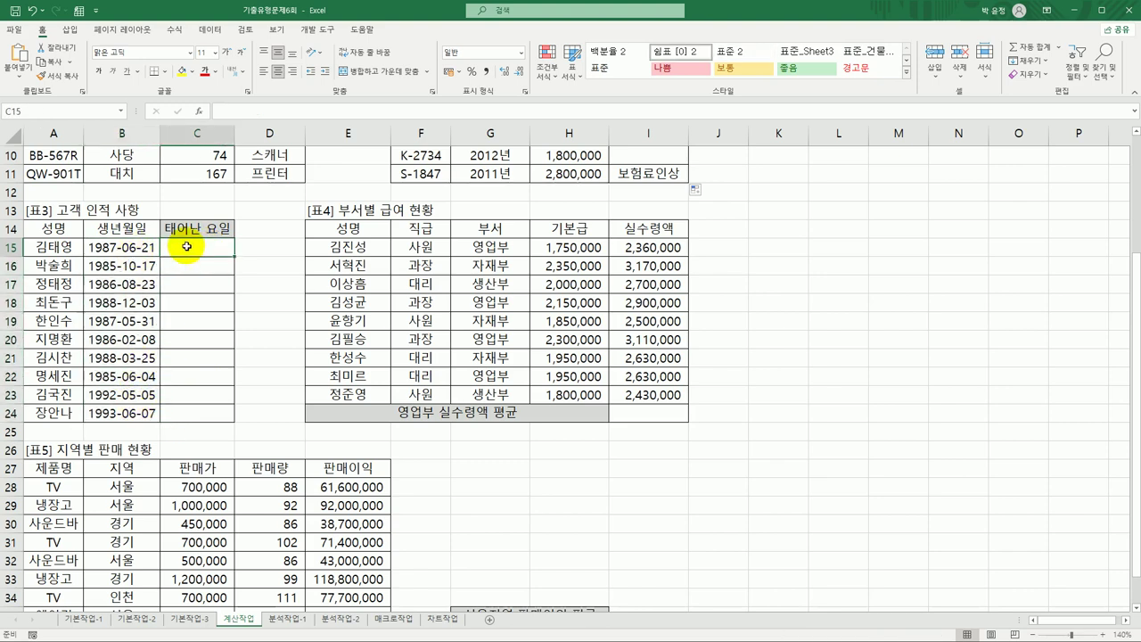
click(135, 247)
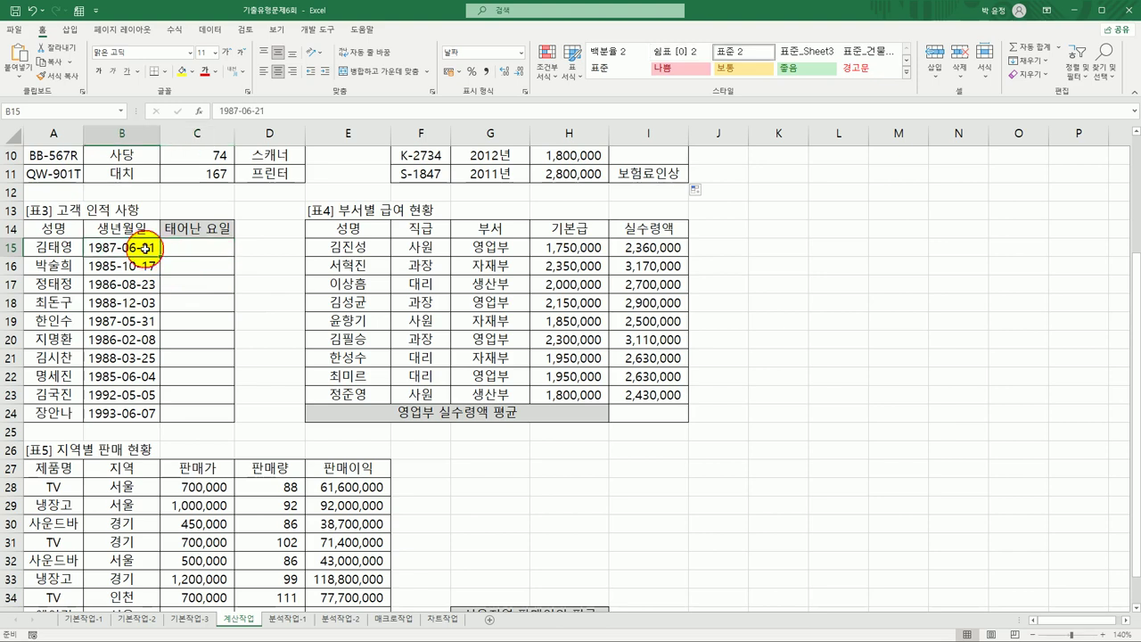
Step: Enter =WEEKDAY(B15,2) in C15, with return type 2 numbering Monday as 1, and fill it down to C24
click(208, 250)
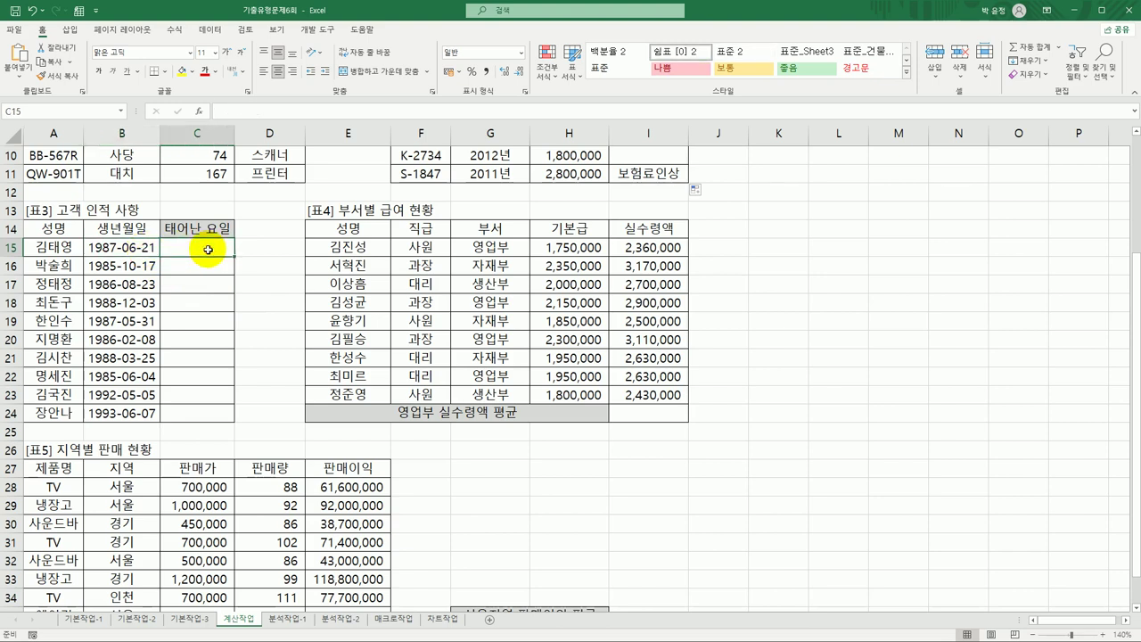
text(=w)
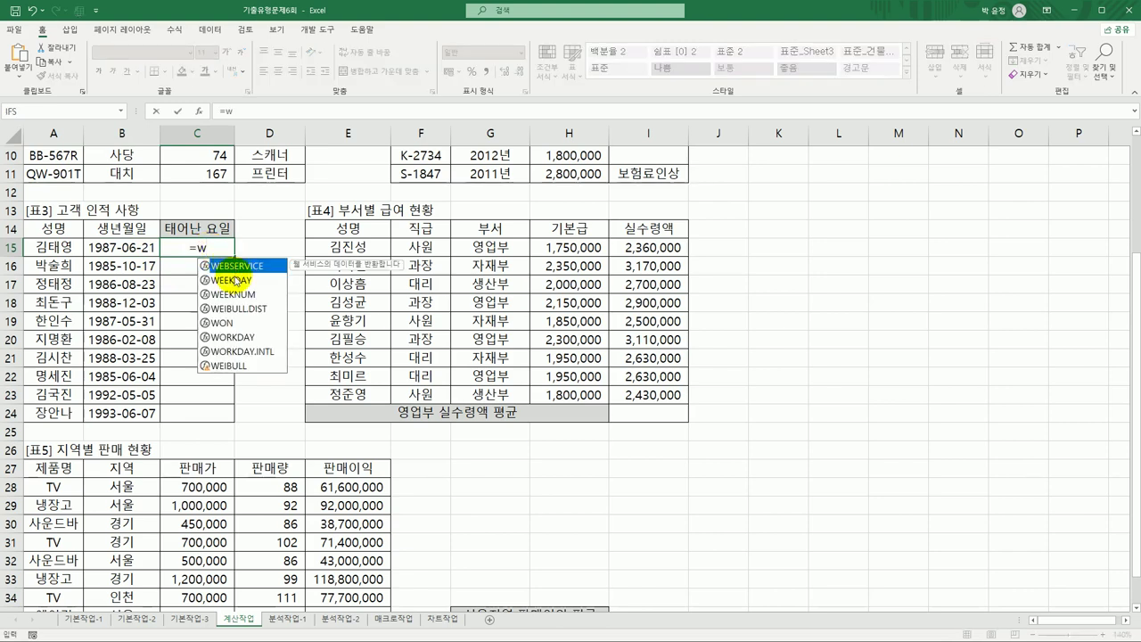
click(238, 284)
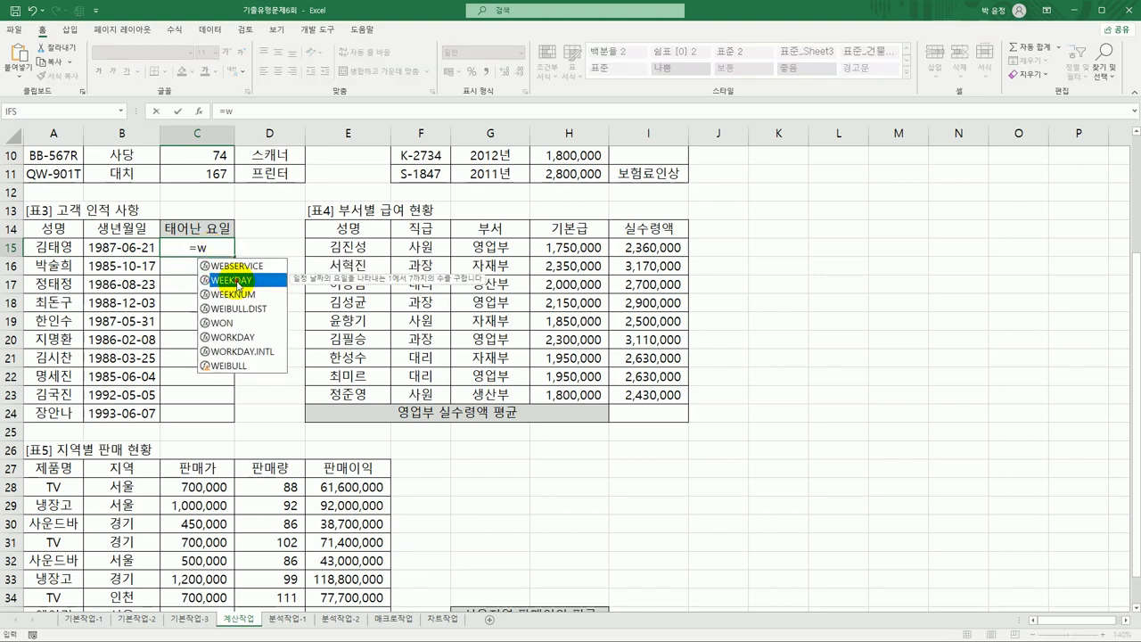
double_click(238, 281)
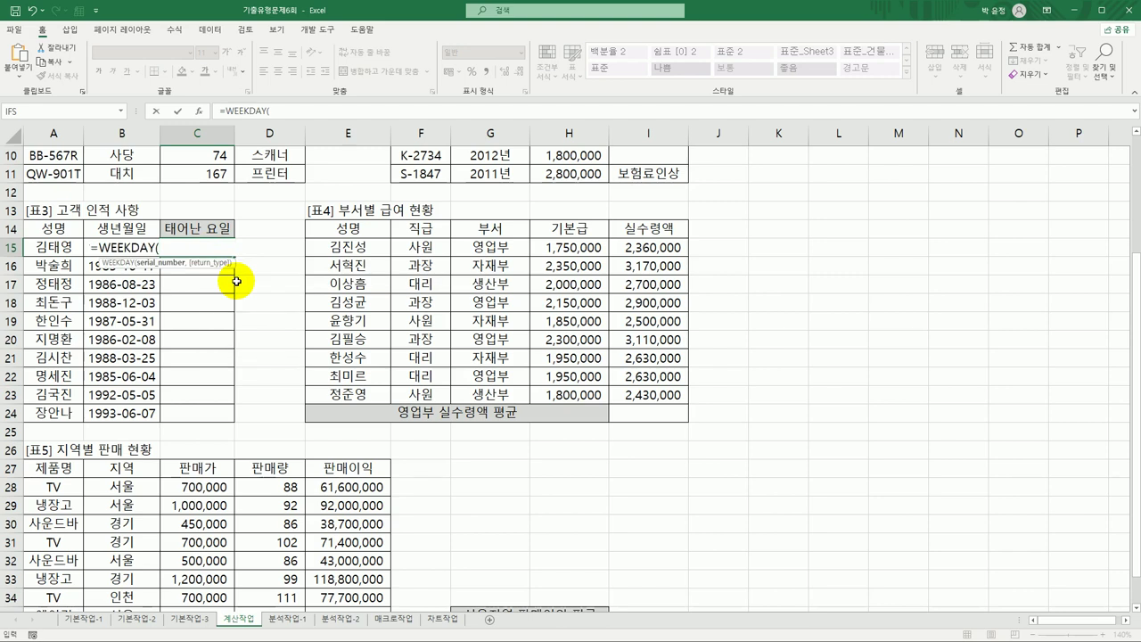
click(88, 246)
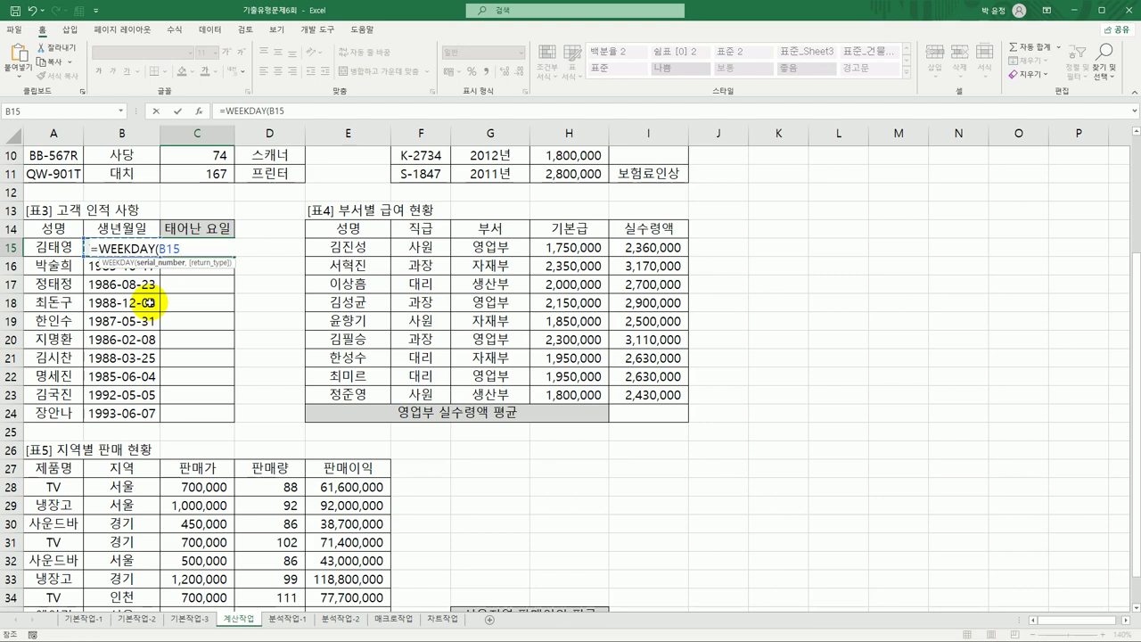
text(,)
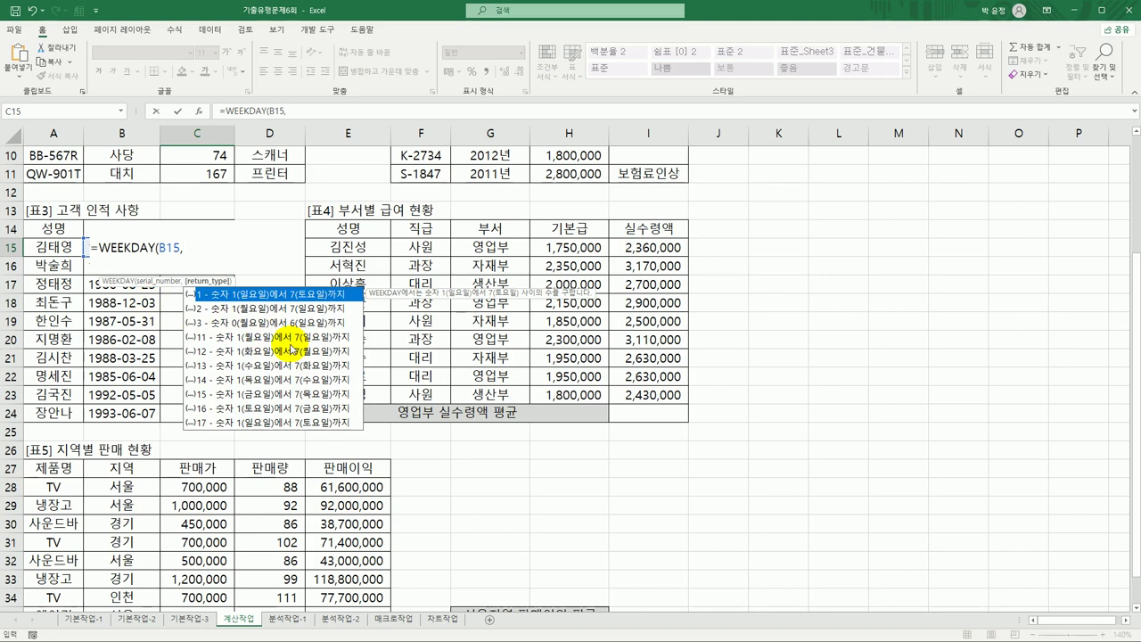
click(287, 308)
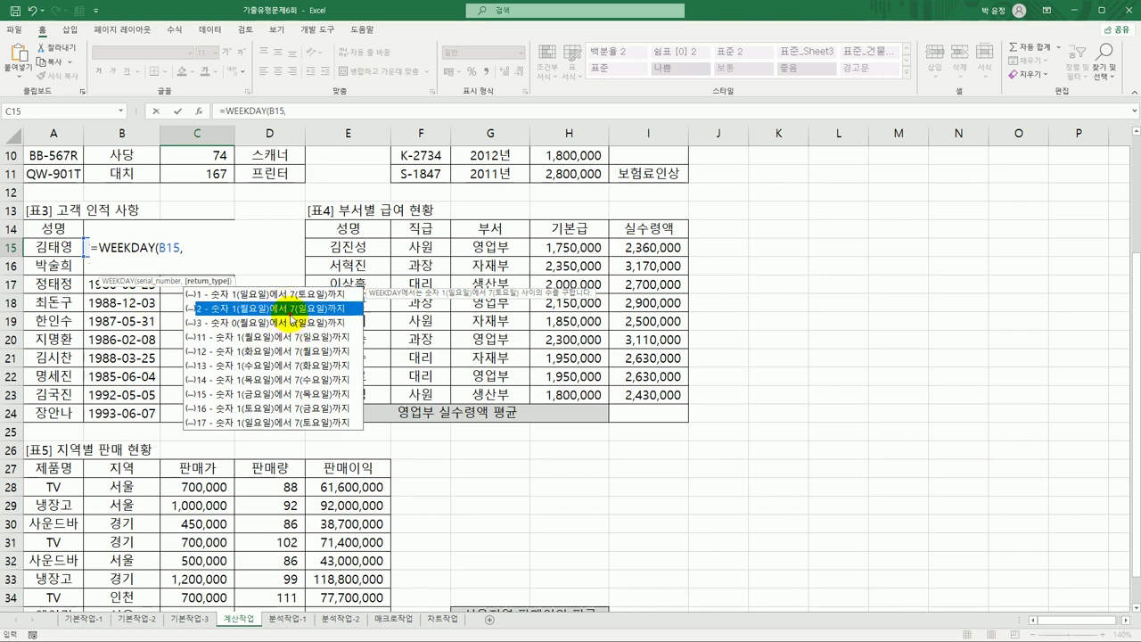
double_click(287, 308)
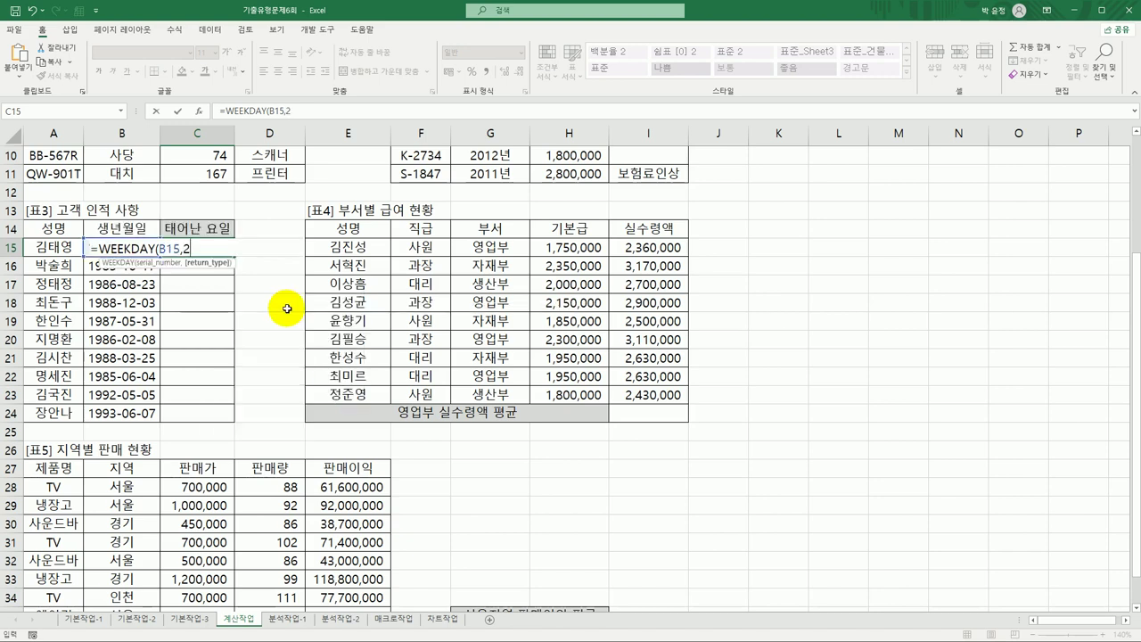
text())
key(Return)
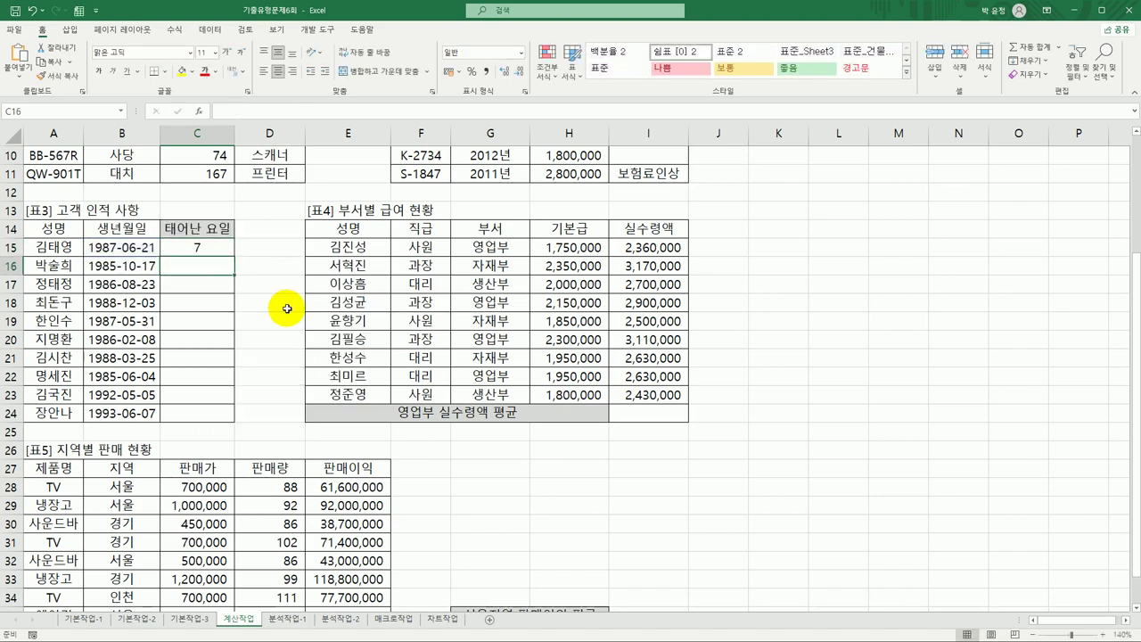
click(224, 249)
drag(234, 256, 226, 425)
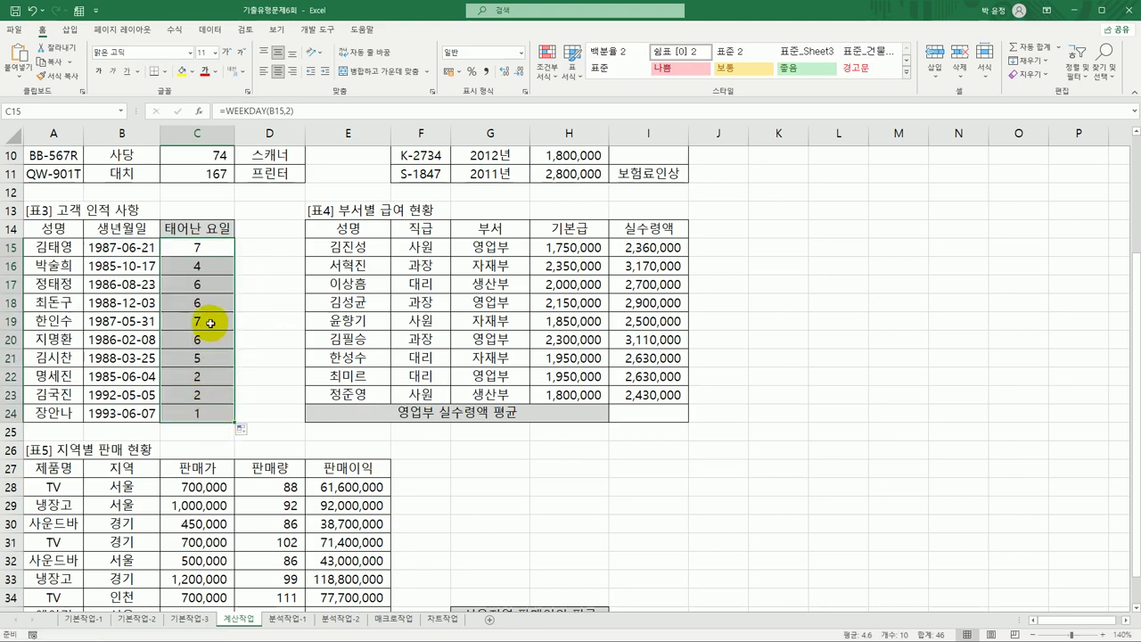
Step: Wrap the WEEKDAY formula in C15 in an IFS function and open its function arguments beside 표3
click(210, 252)
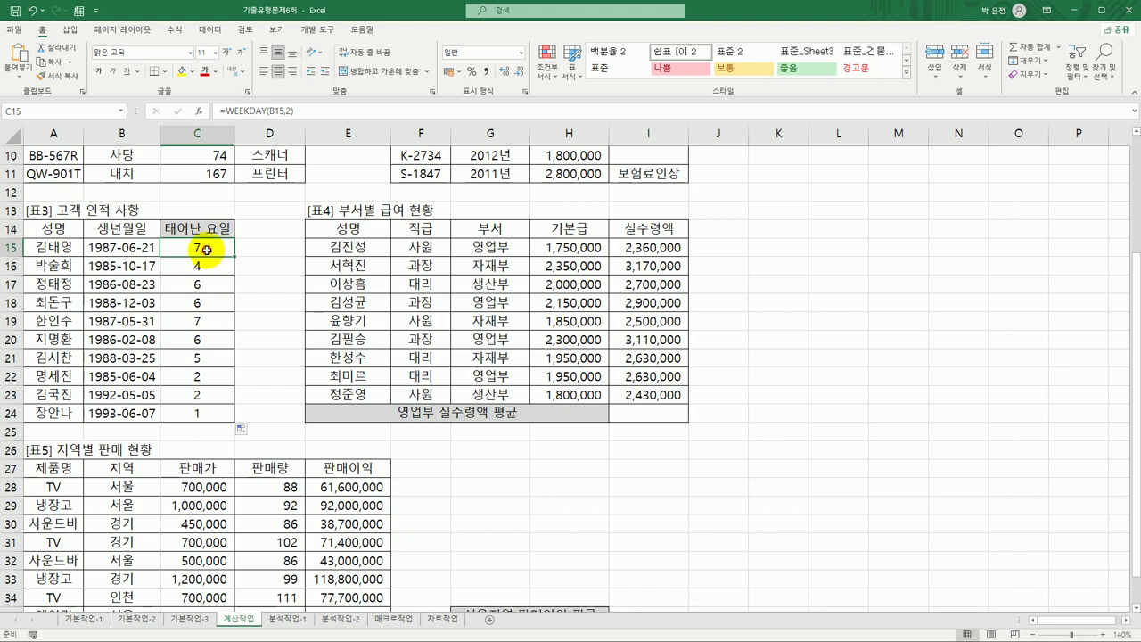
double_click(206, 251)
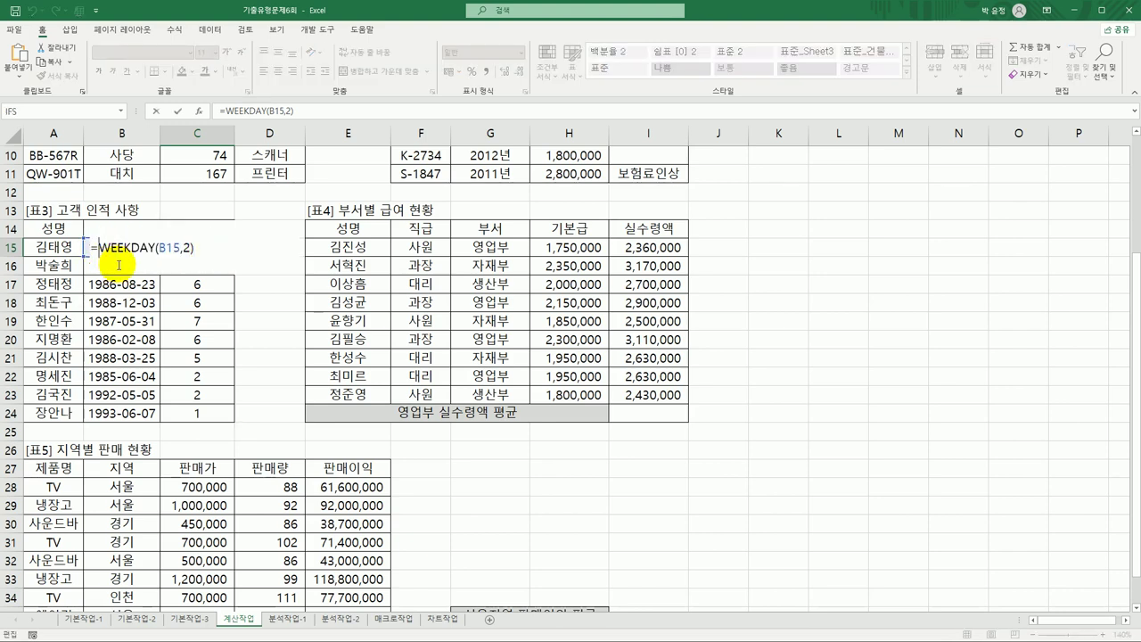
text(if)
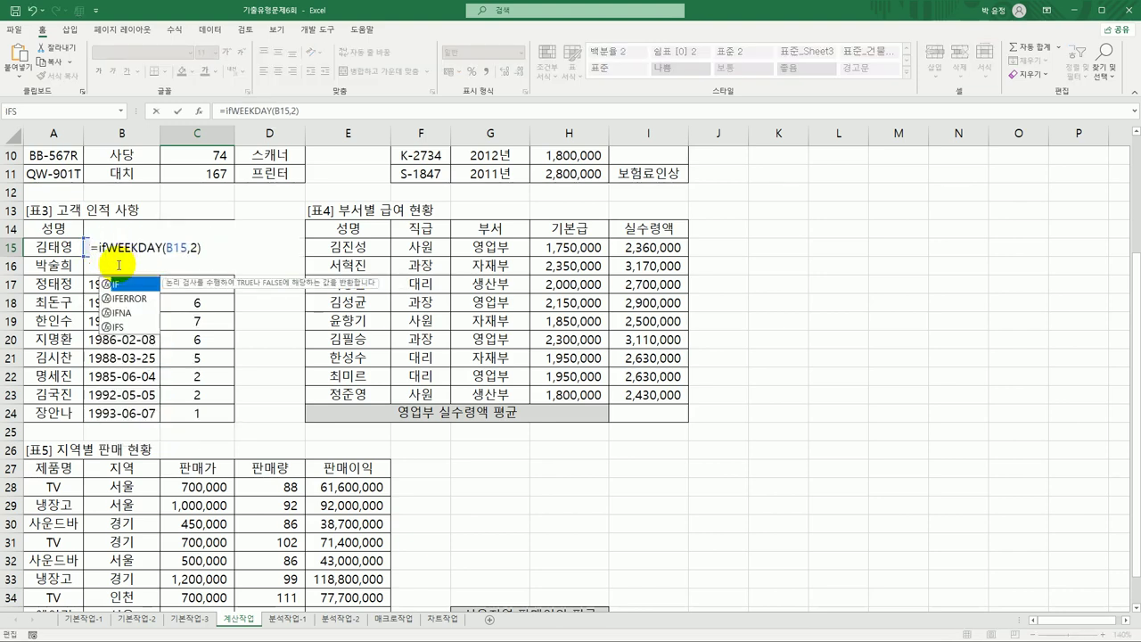
double_click(121, 327)
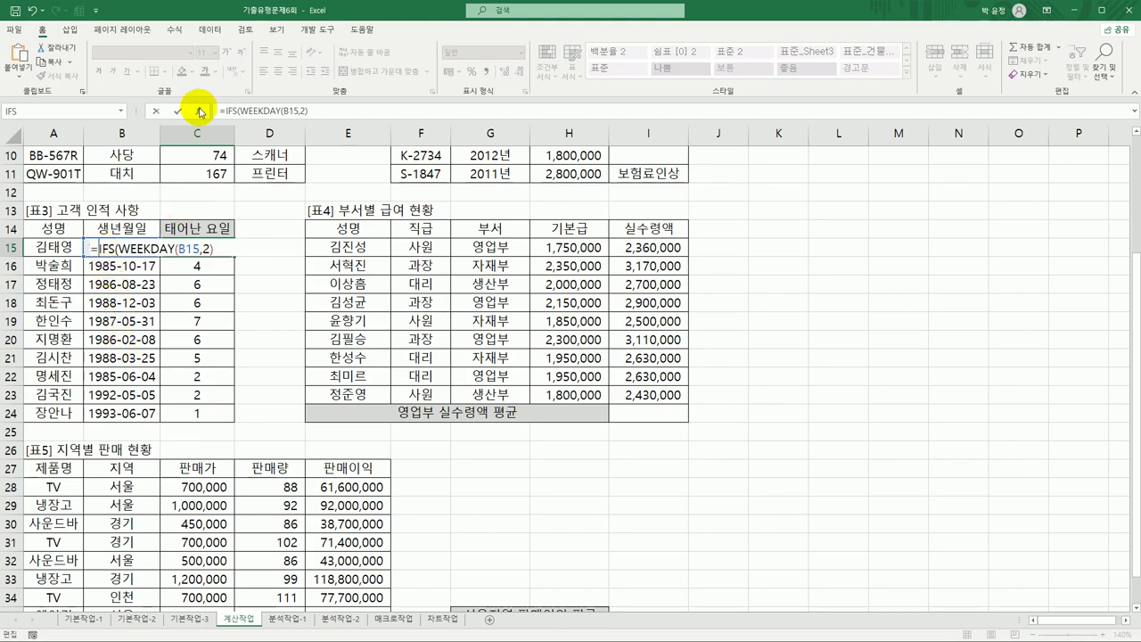
click(200, 112)
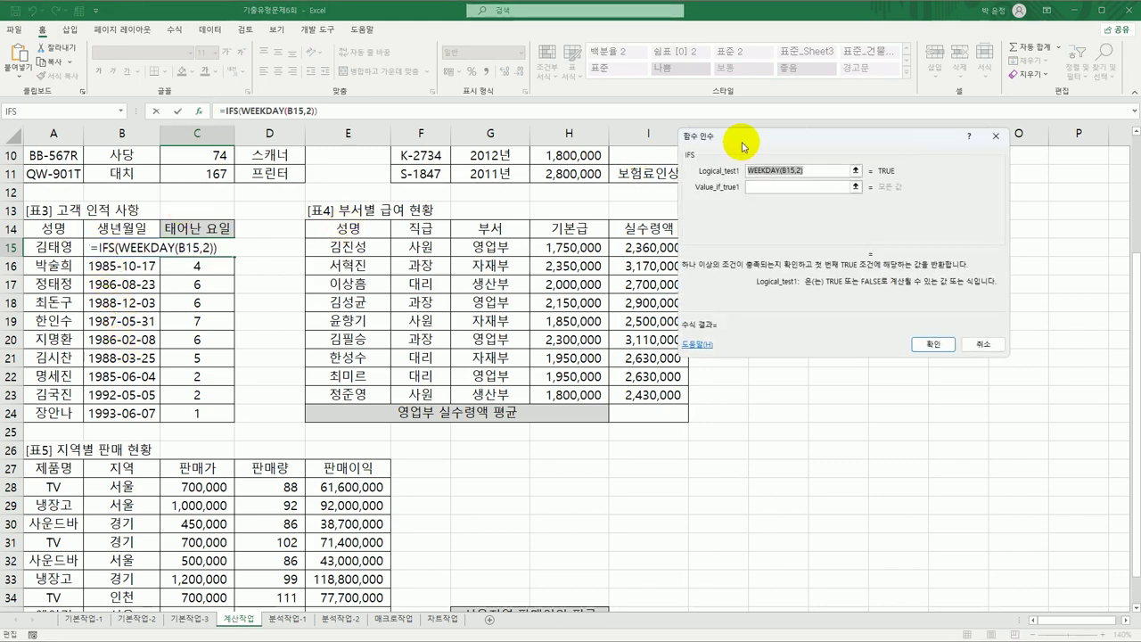
drag(743, 145, 456, 145)
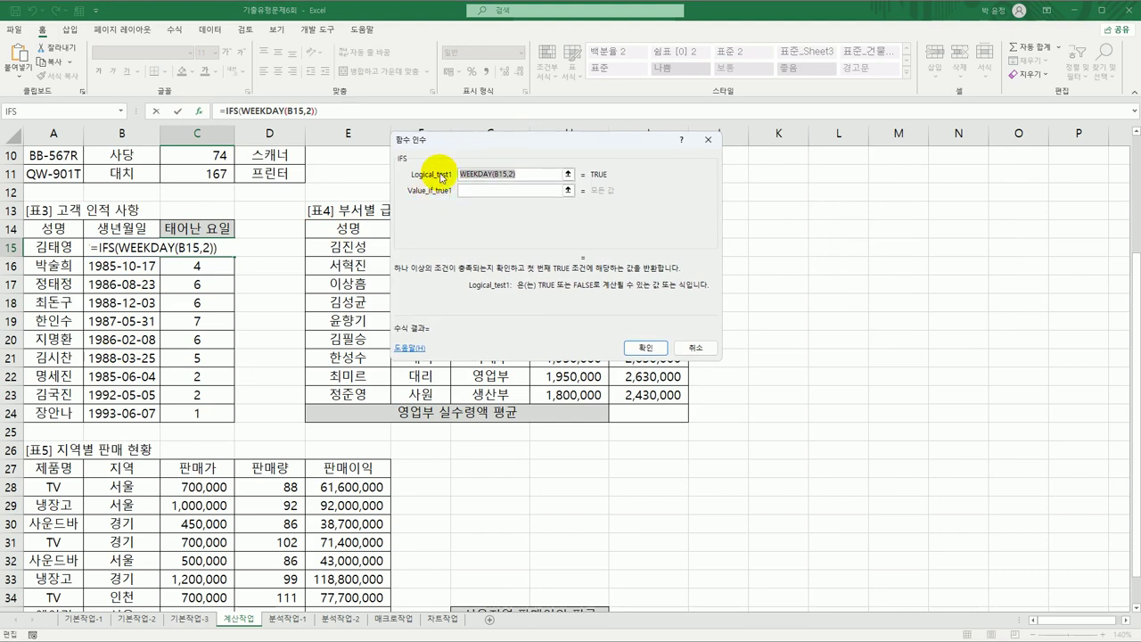
Step: Set the first IFS condition to WEEKDAY(B15,2)=1 with the result "월요일"
click(534, 175)
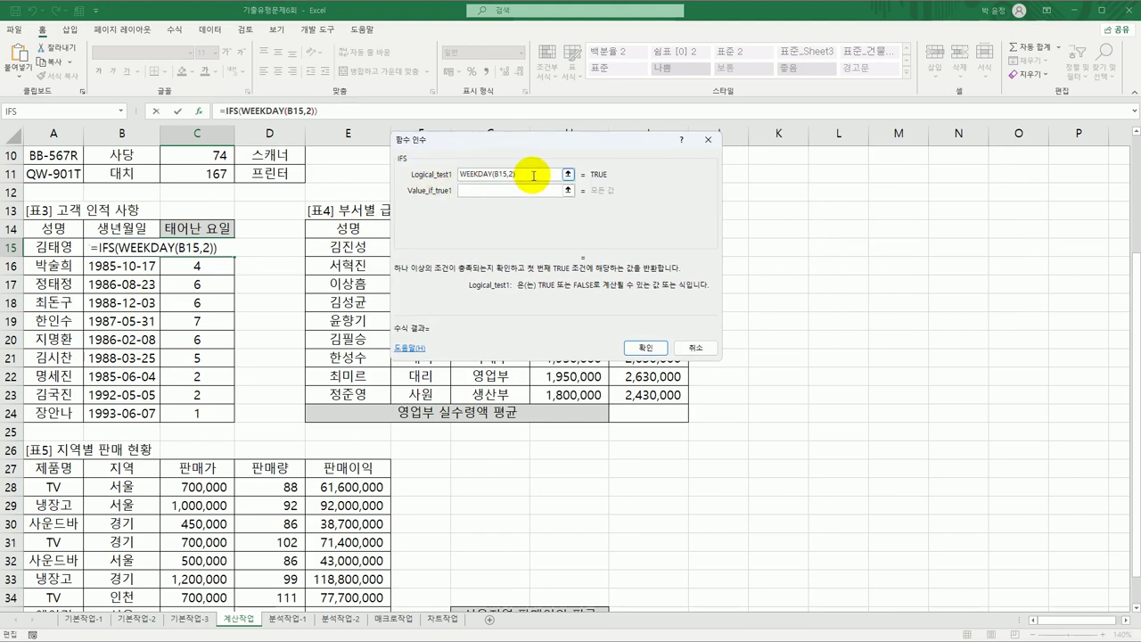
text(=1)
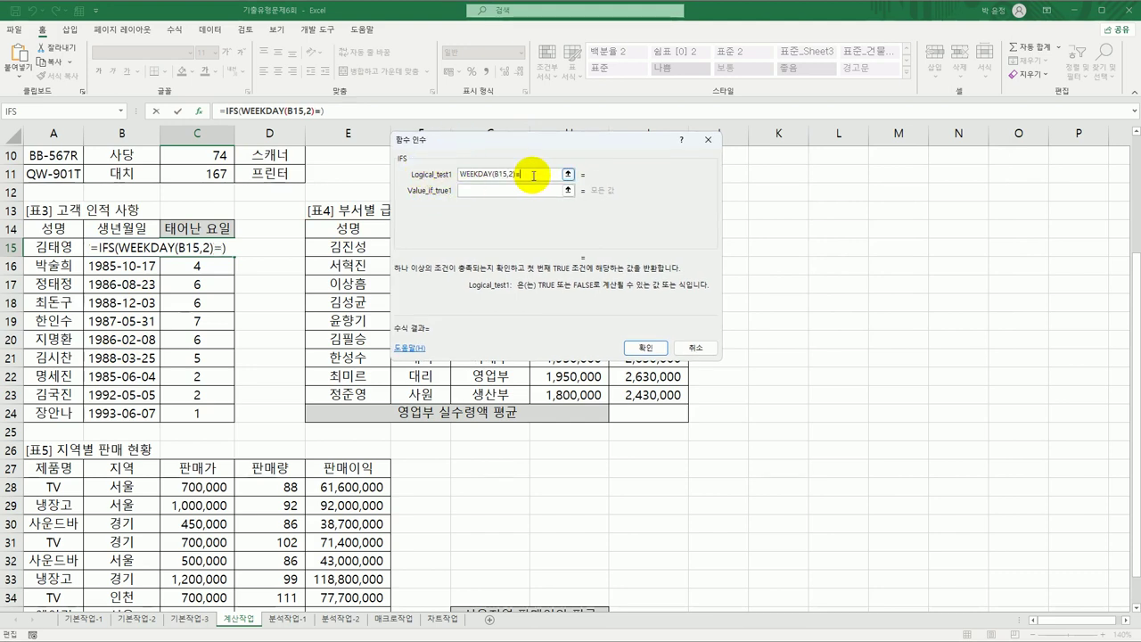
click(522, 189)
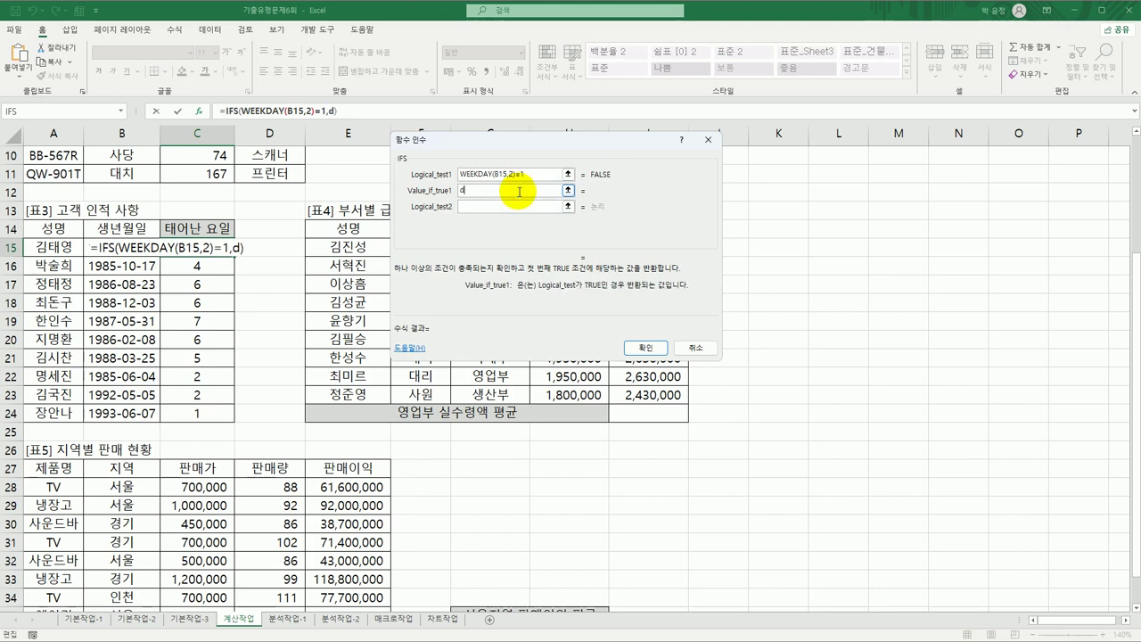
text(월요일)
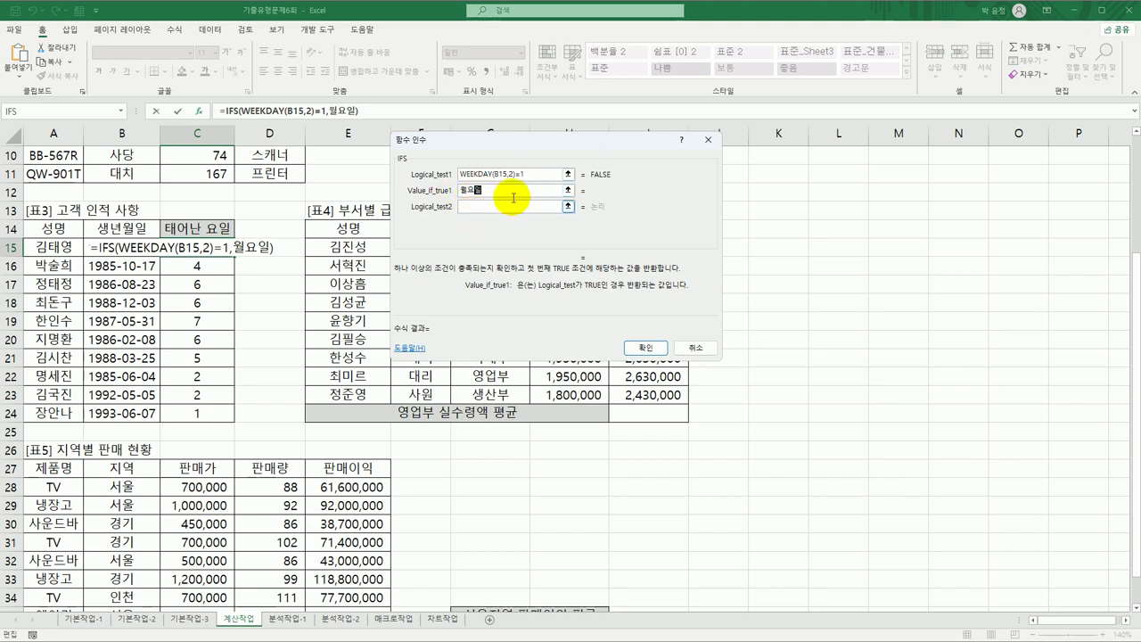
Step: Reuse the first condition to add WEEKDAY(B15,2)=2 as the second IFS condition with the result "화요일"
click(443, 174)
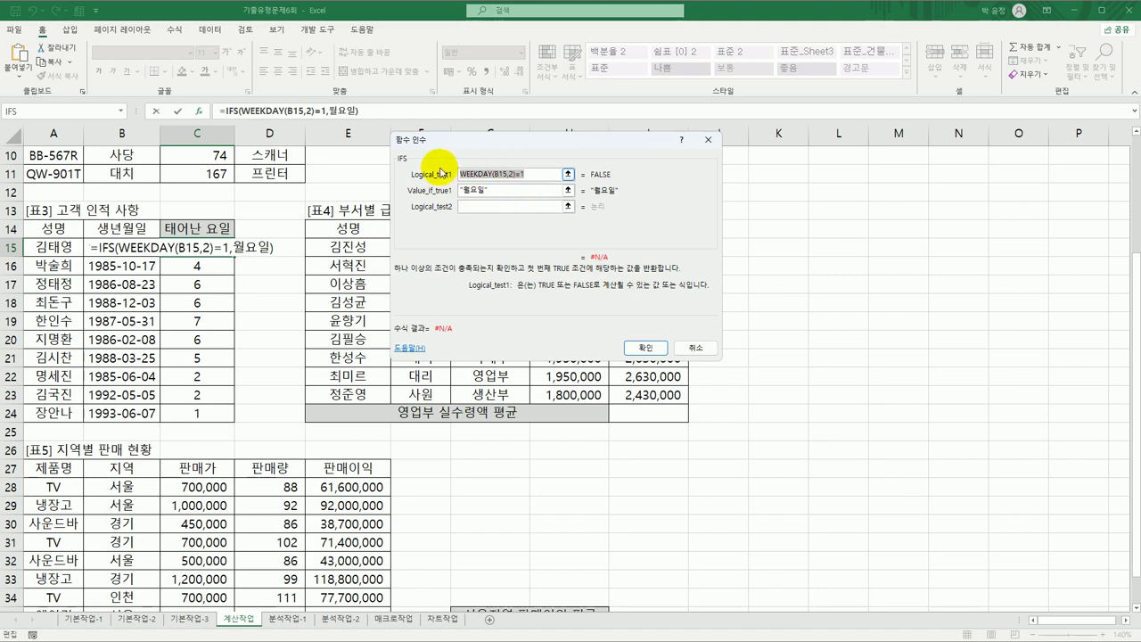
key(ctrl+c)
click(477, 206)
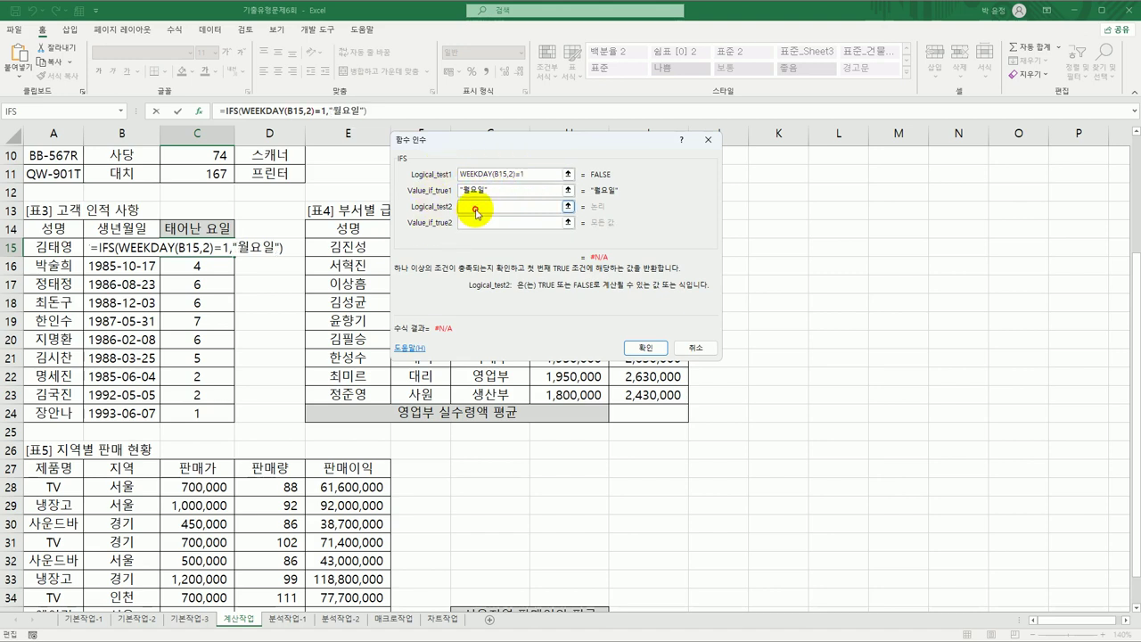
key(ctrl+v)
key(BackSpace)
text(2)
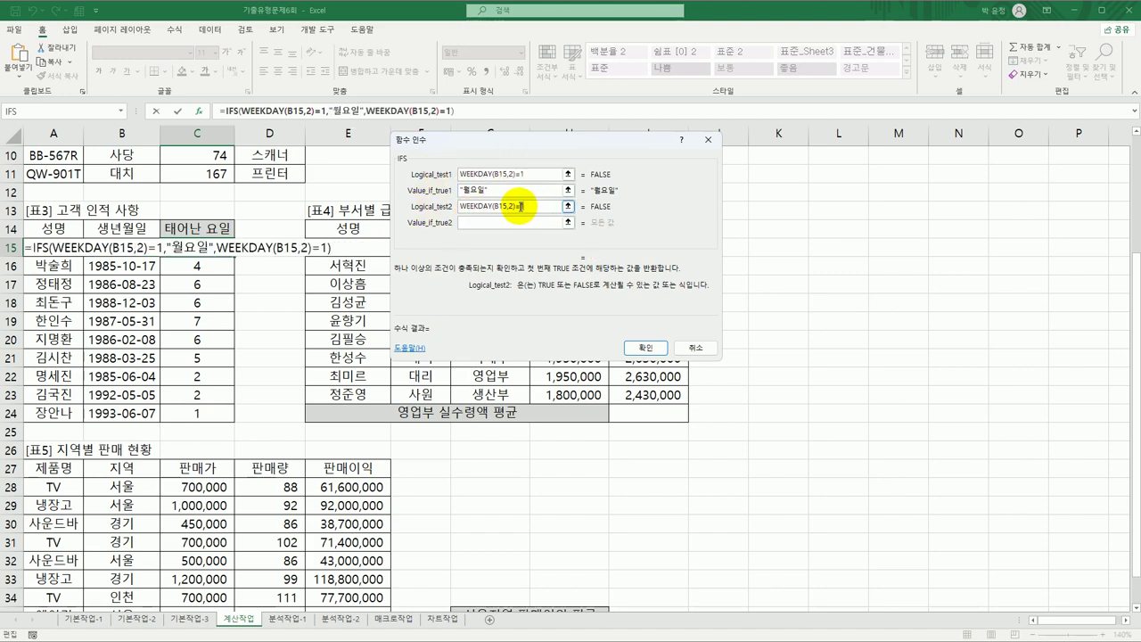
click(517, 221)
text(화요일)
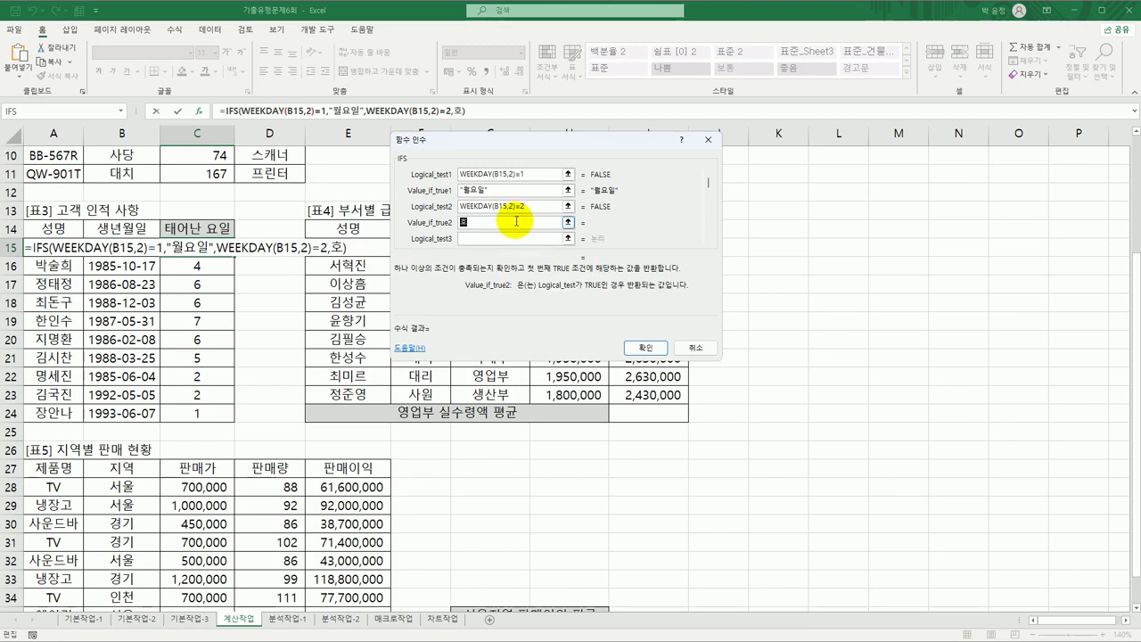
key(Tab)
Step: Add the third IFS condition WEEKDAY(B15,2)=3 with the result "수요일"
key(ctrl+v)
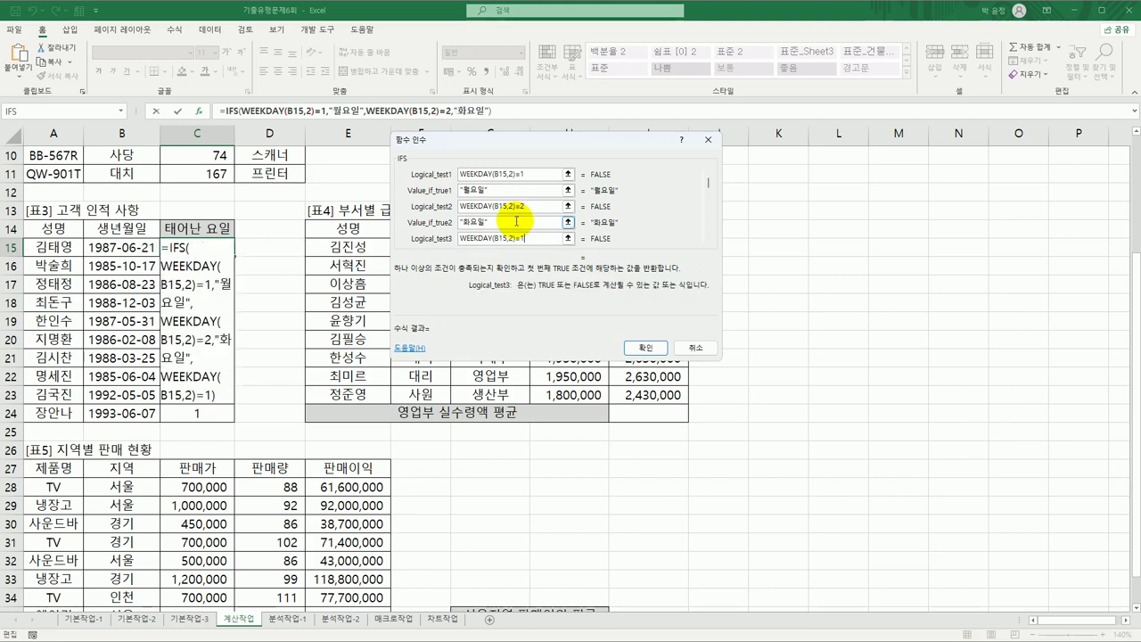
key(BackSpace)
text(3)
key(Tab)
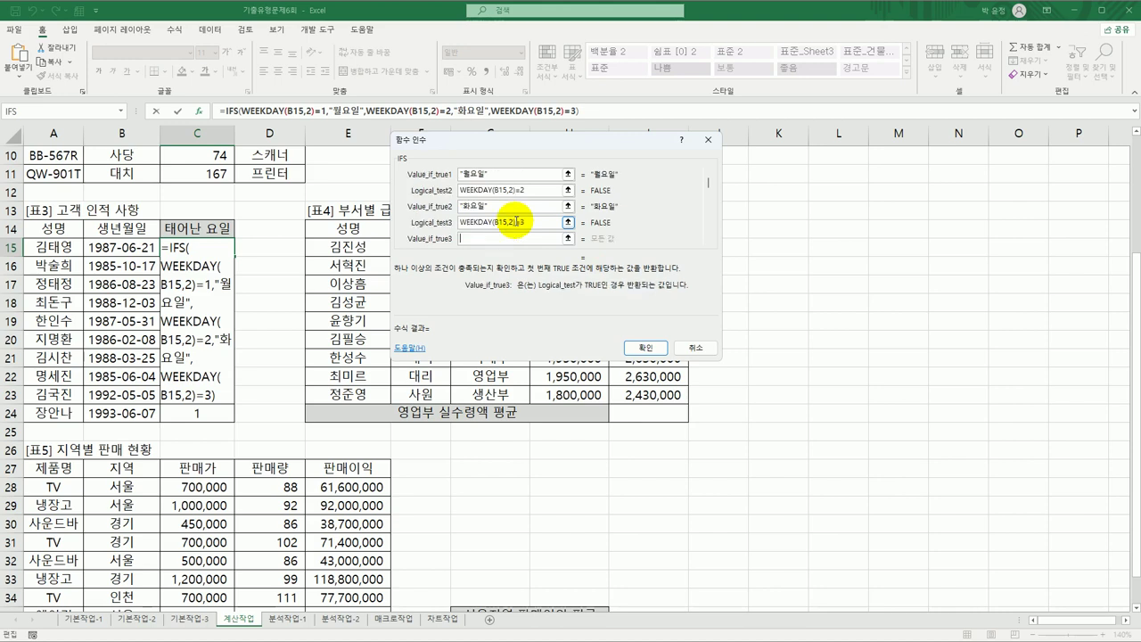
text(수요일)
key(Tab)
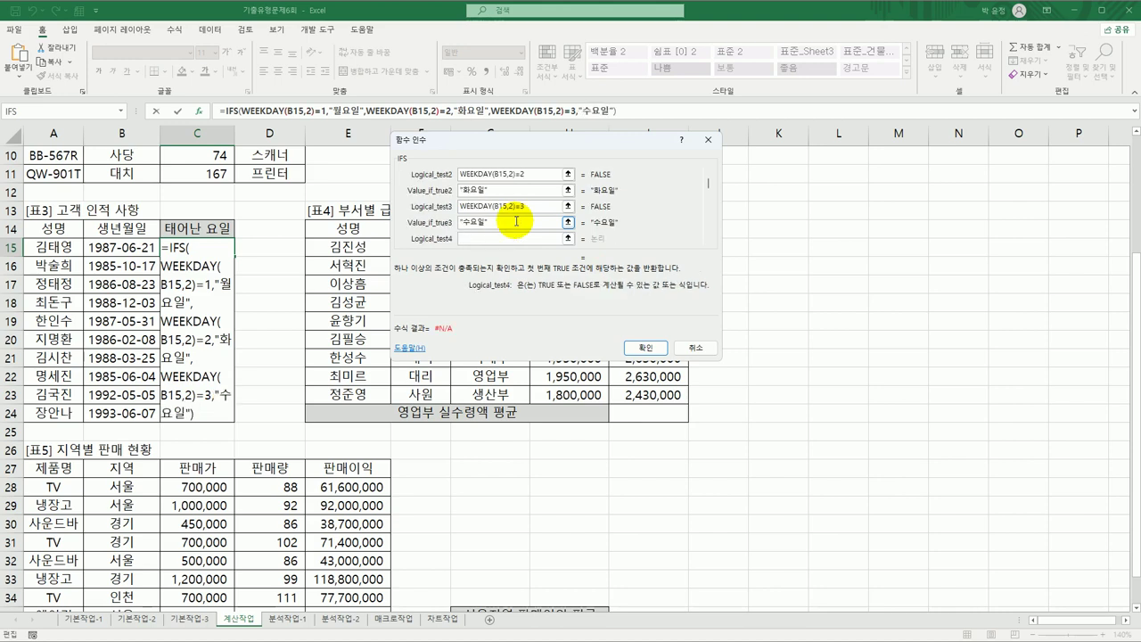
Step: Add the fourth IFS condition WEEKDAY(B15,2)=4 with the result "목요일"
key(ctrl+v)
key(BackSpace)
text(4)
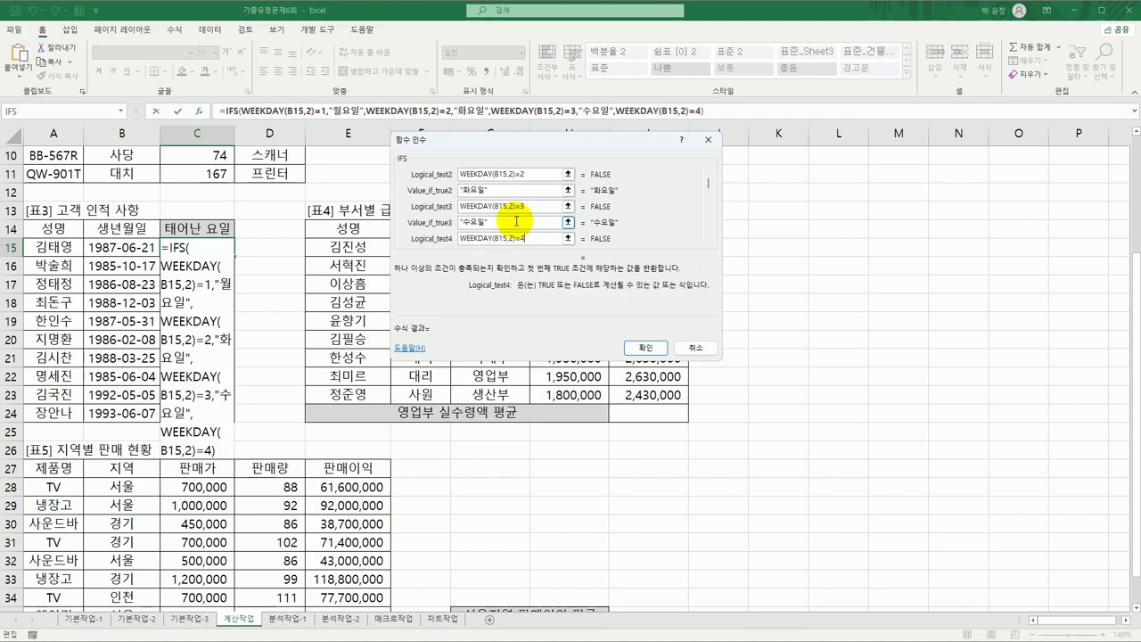
key(Tab)
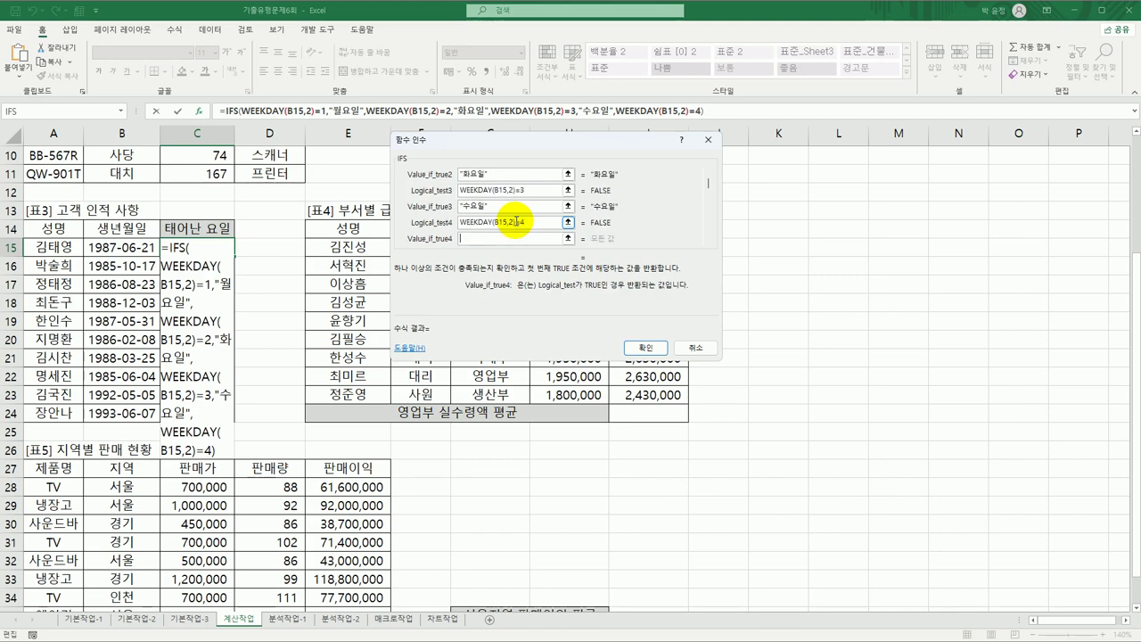
text(목요일)
key(Tab)
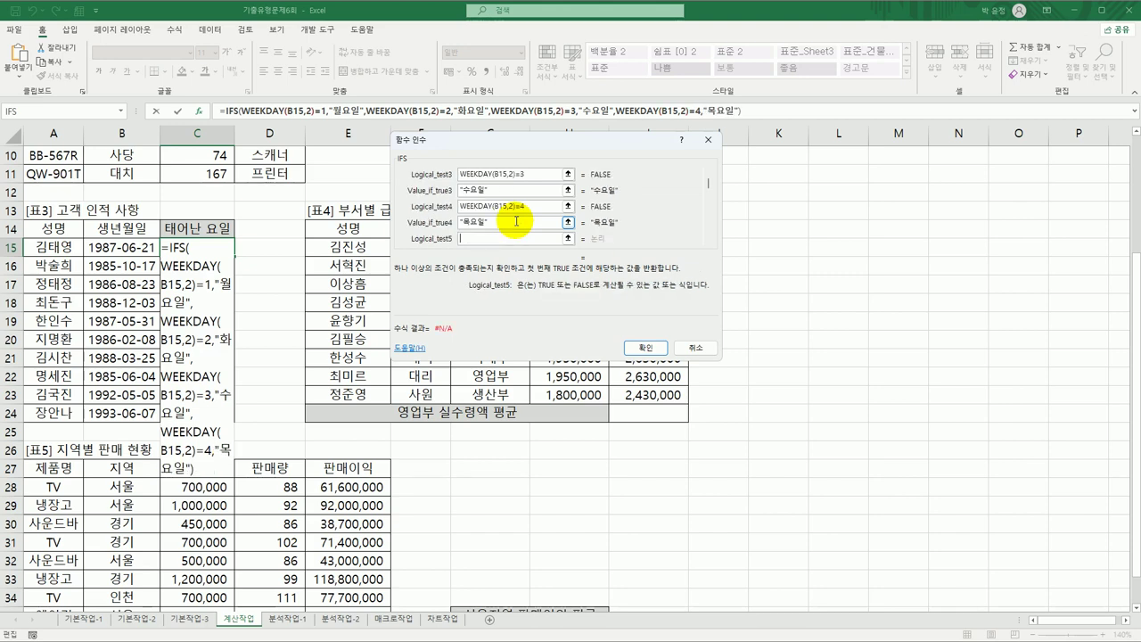
Step: Add the fifth IFS condition WEEKDAY(B15,2)=5 with the result "금요일"
key(ctrl+v)
key(BackSpace)
text(5)
key(Tab)
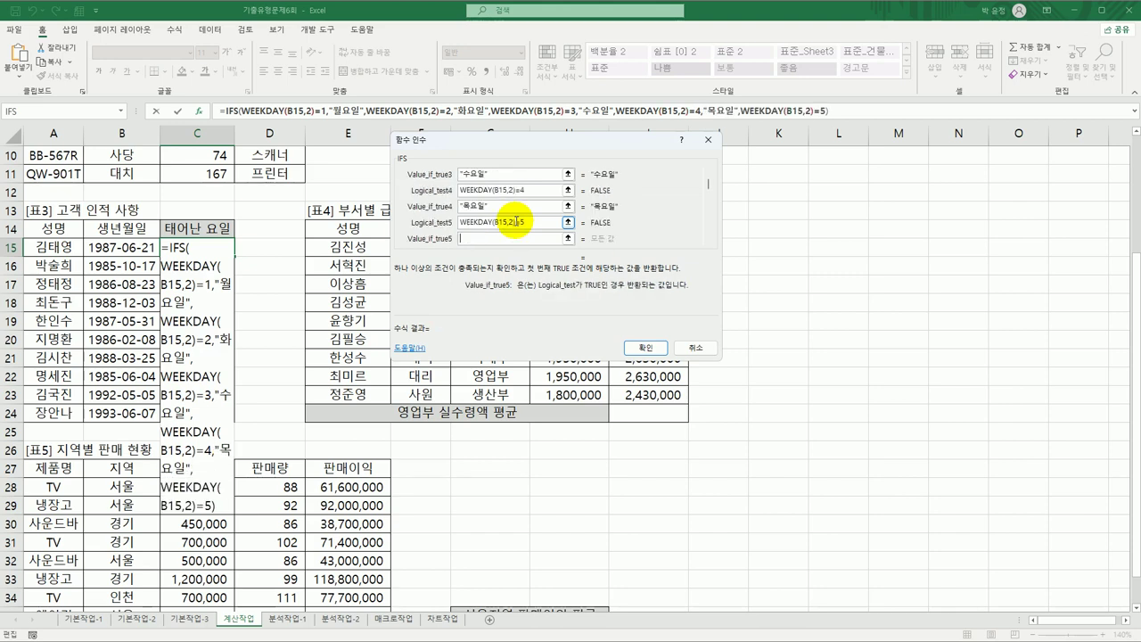
text(금요일)
key(Tab)
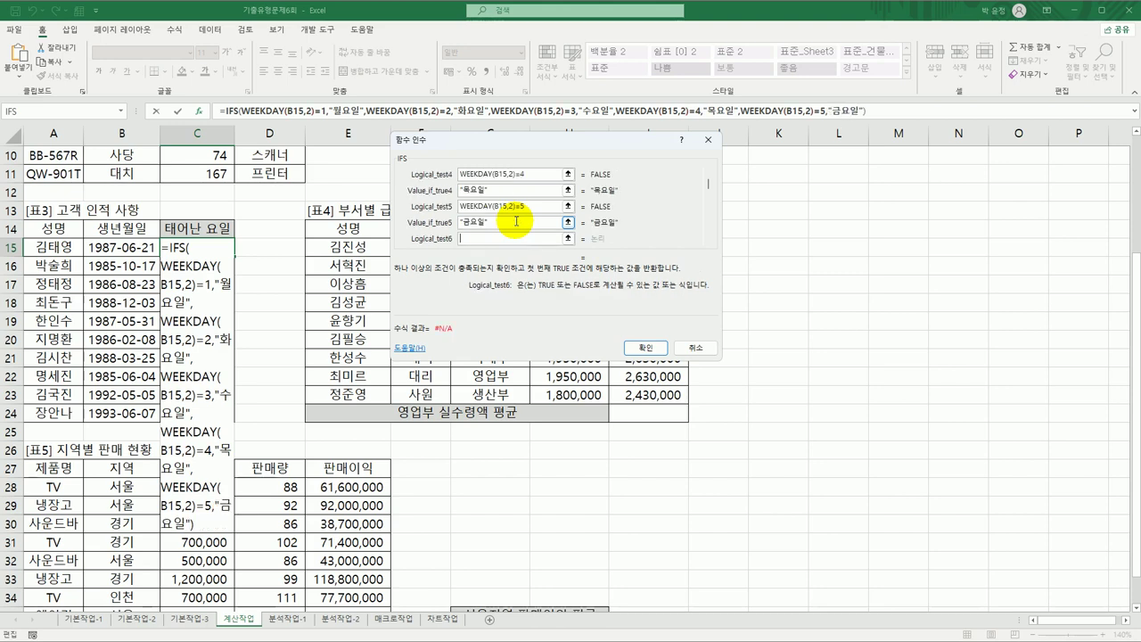
Step: Add the sixth IFS condition WEEKDAY(B15,2)=6 with the result "토요일"
key(ctrl+v)
key(BackSpace)
text(6)
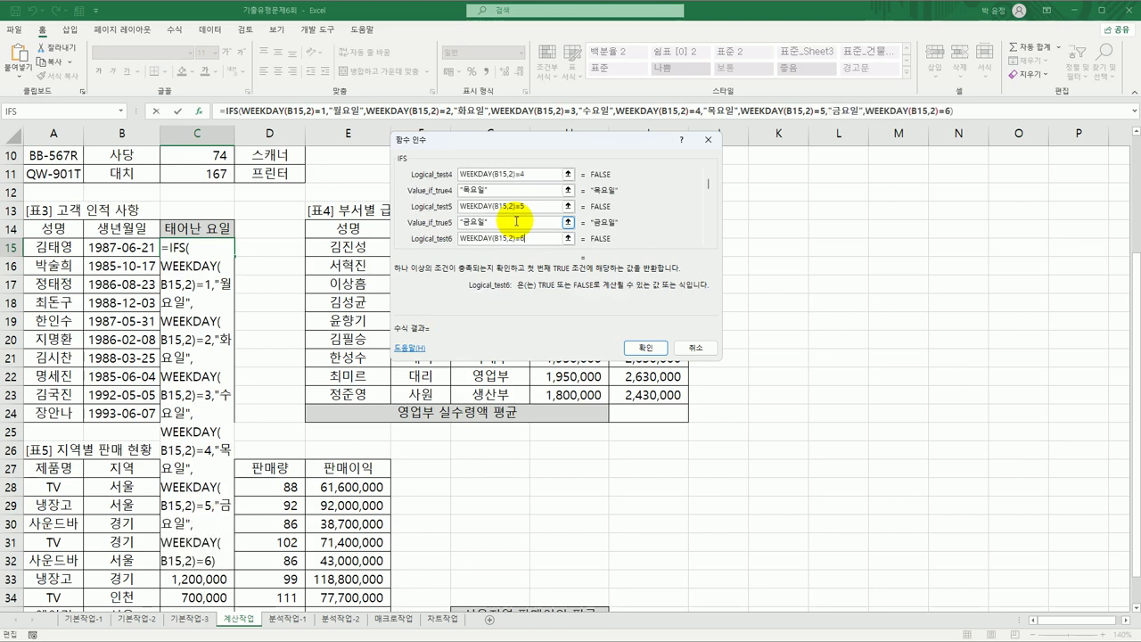
key(Tab)
text(토)
key(Tab)
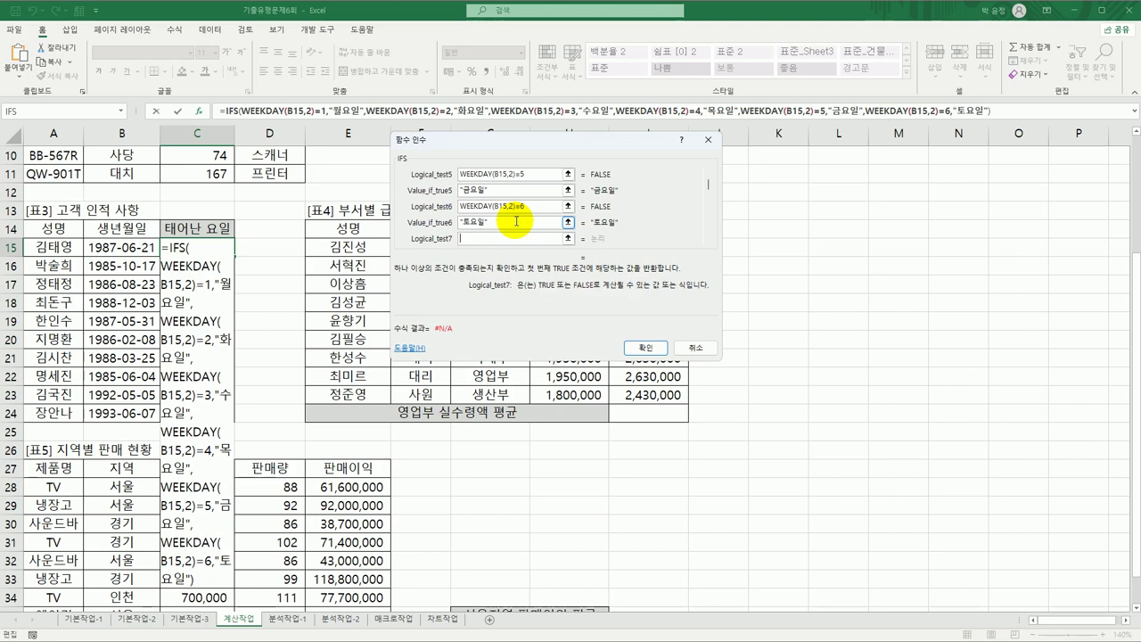
Step: Add the seventh IFS condition WEEKDAY(B15,2)=7 with the result "일요일" and fill the formula from C15 down to C24
key(ctrl+v)
text(=)
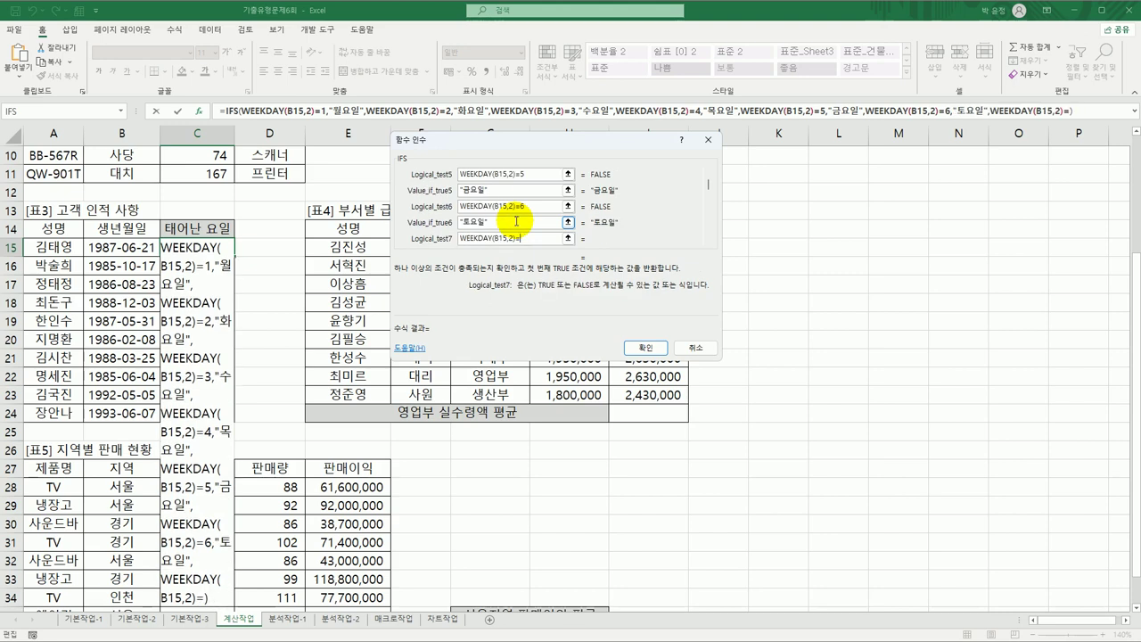
text(7)
key(Tab)
text(일요)
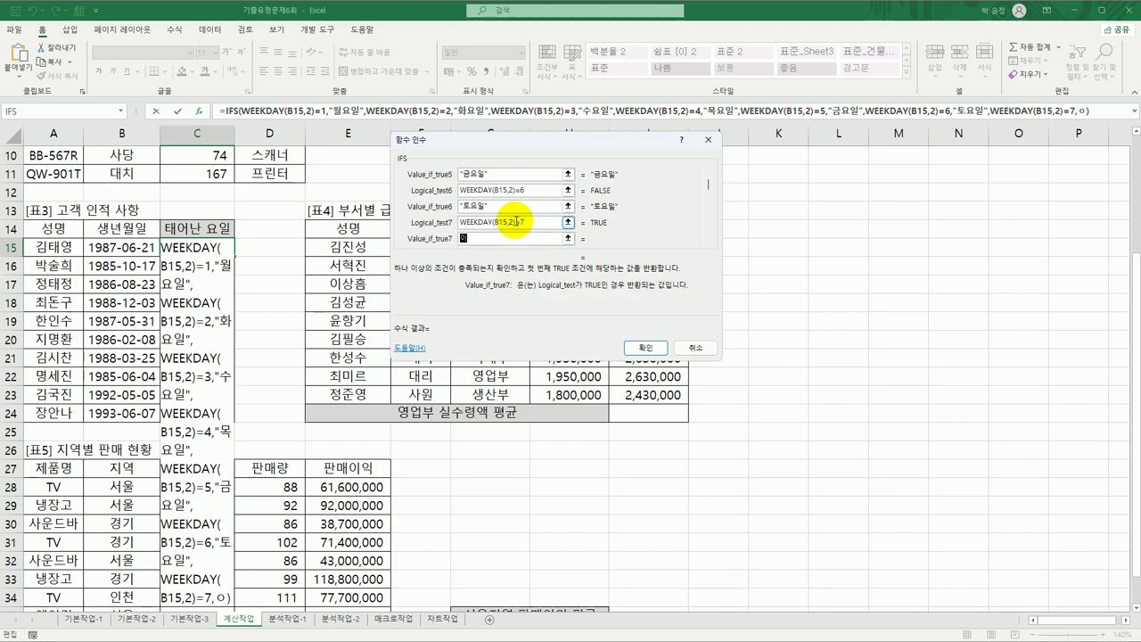
text(일)
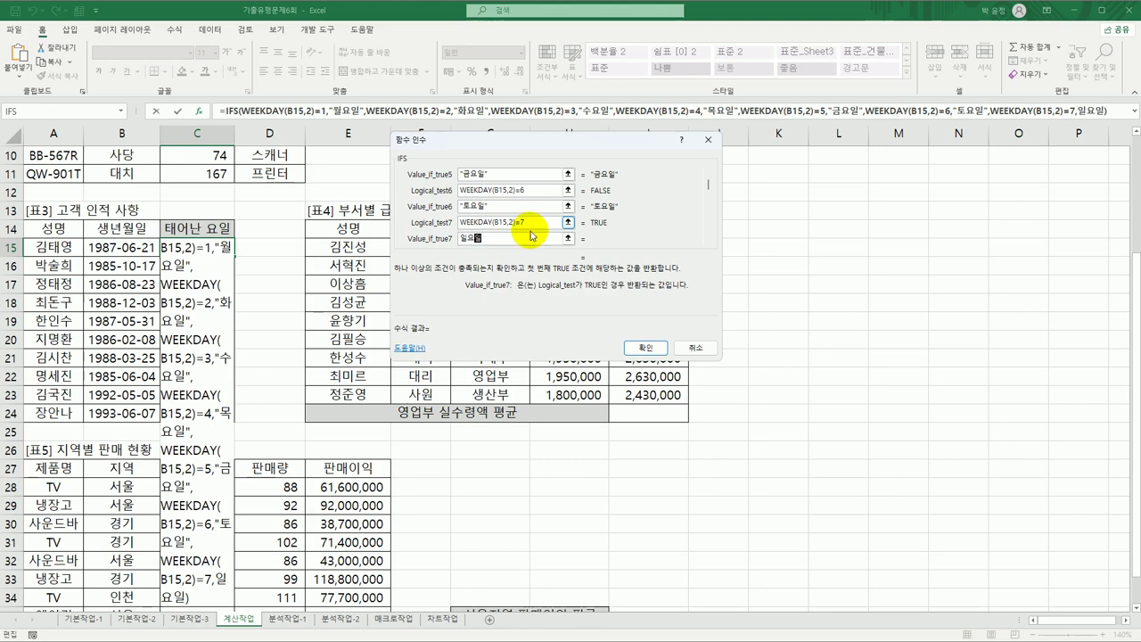
click(647, 349)
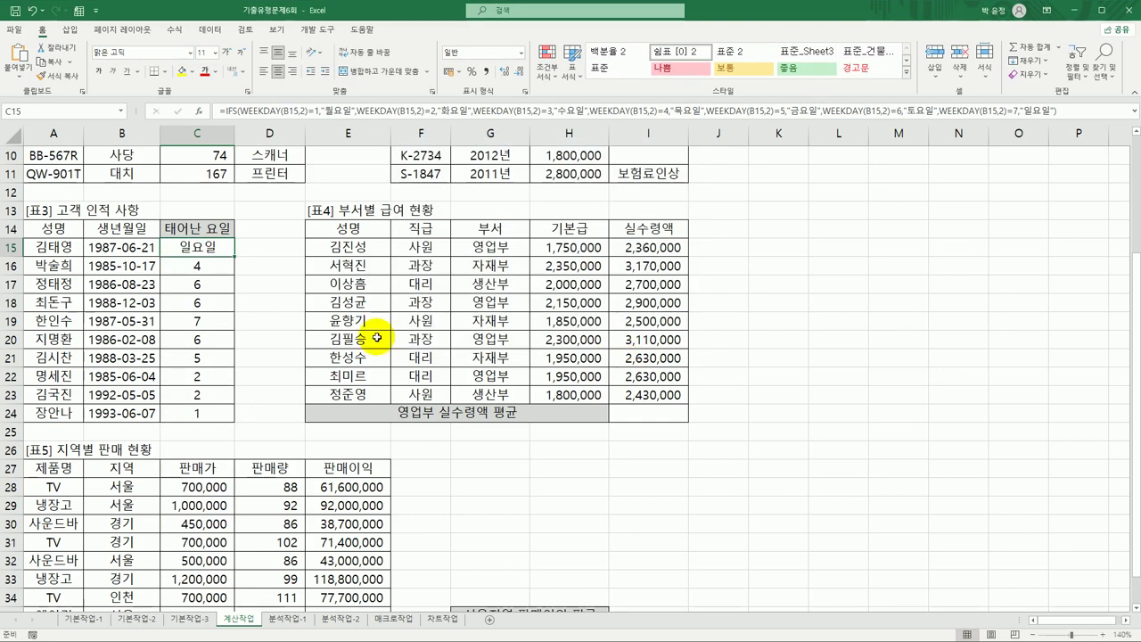
double_click(234, 257)
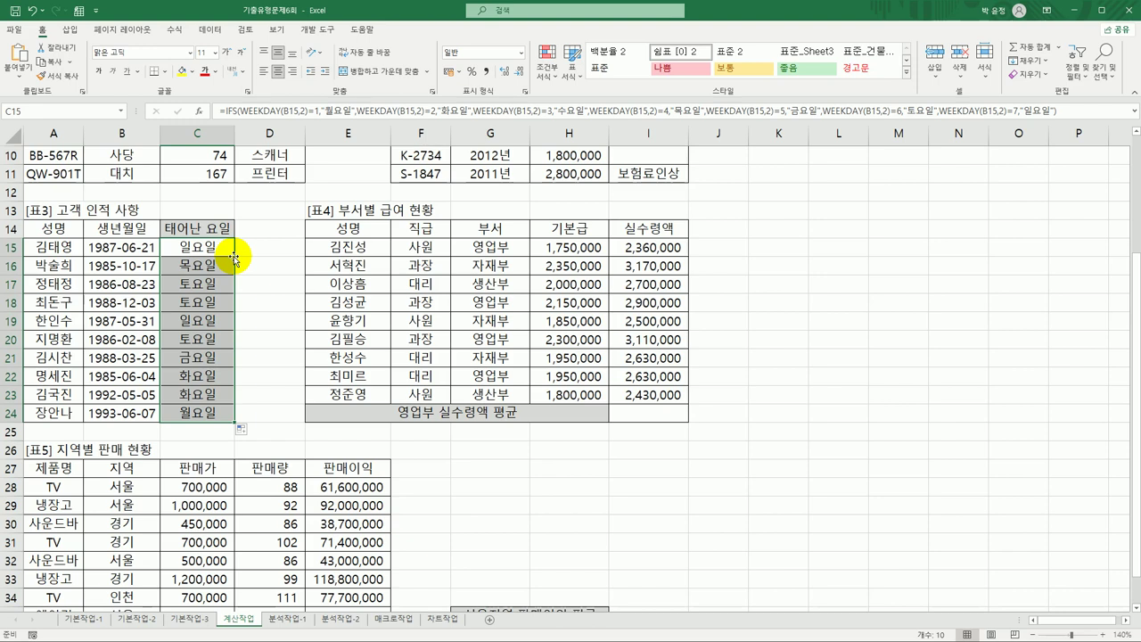
Step: Start a SUMIF formula in I24 for 영업부 실수령액 평균 of 표4 and open its function arguments
click(624, 415)
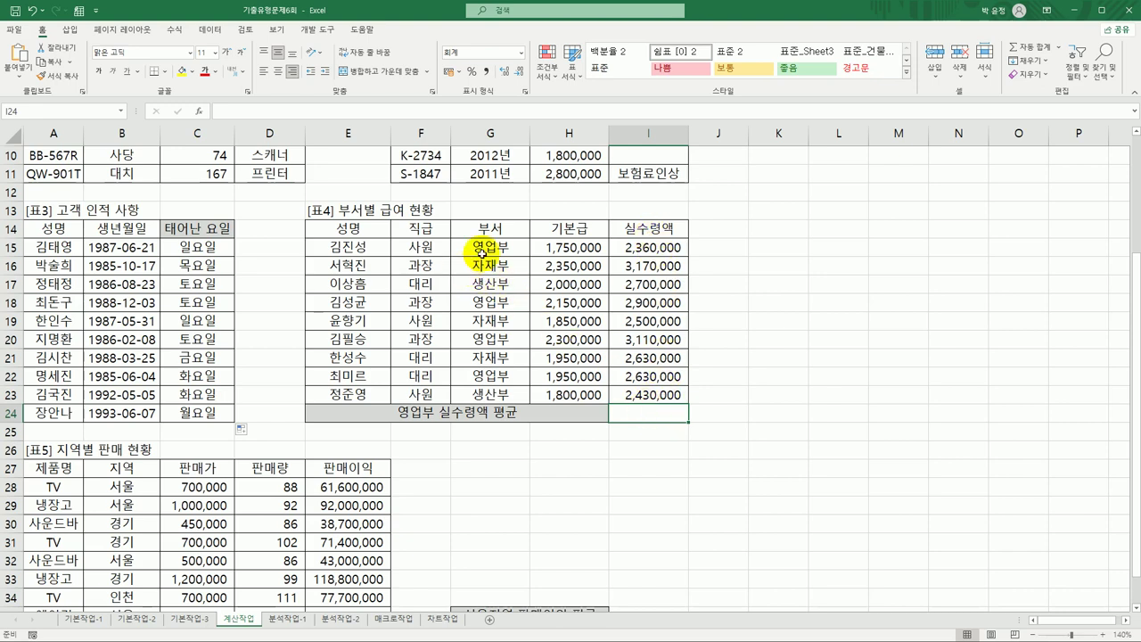
click(489, 246)
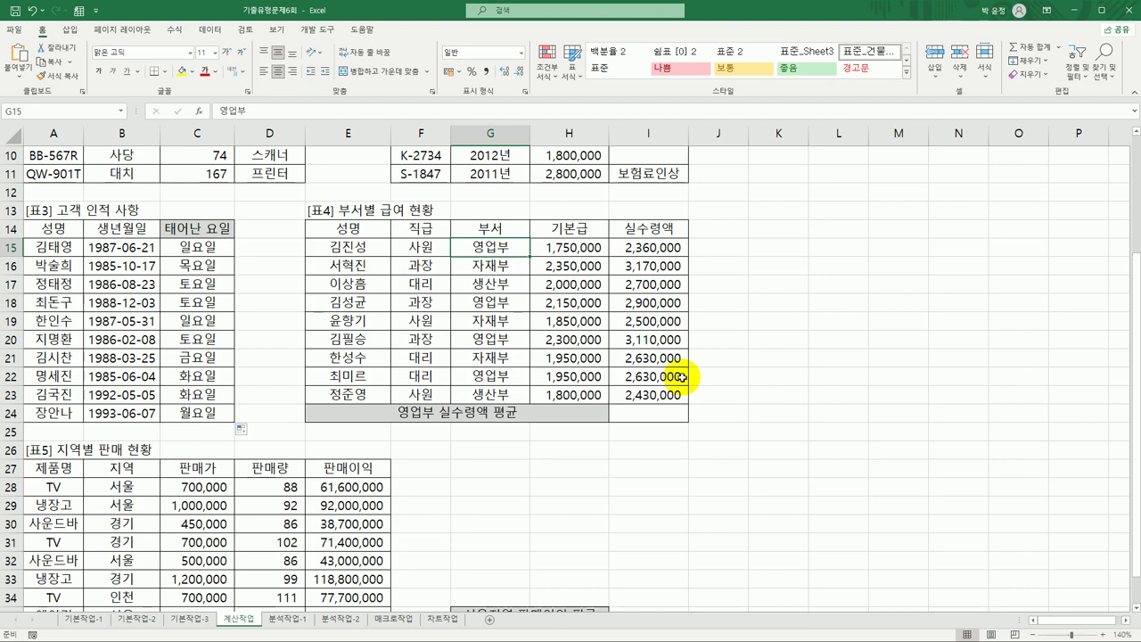
click(677, 415)
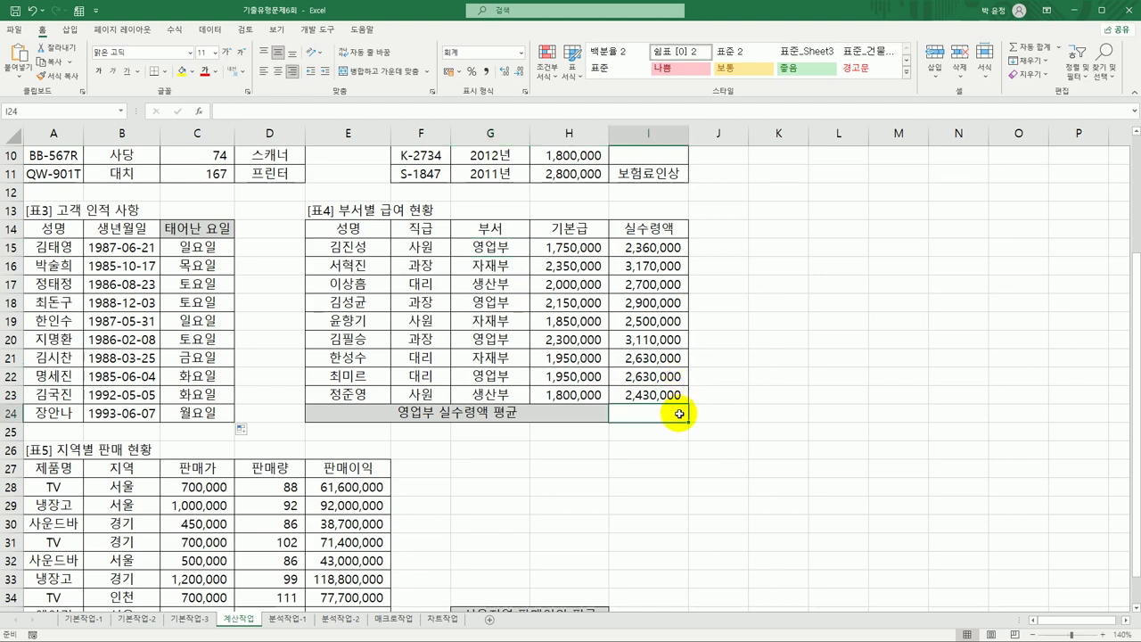
text(=ㄴ)
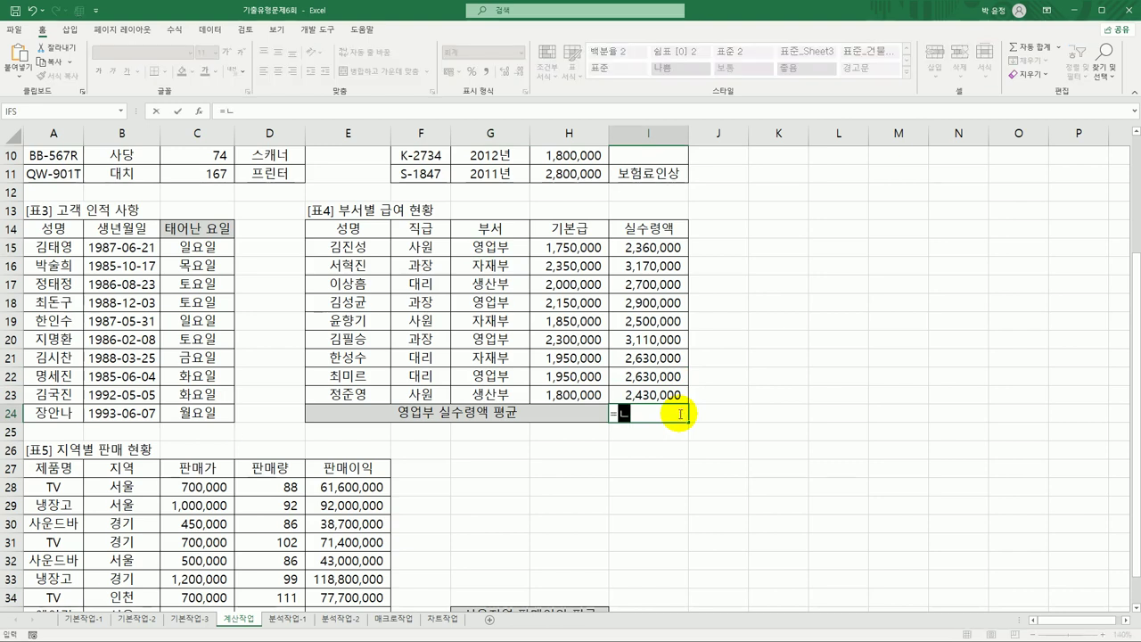
key(BackSpace)
key(BackSpace)
key(Hangul)
text(su)
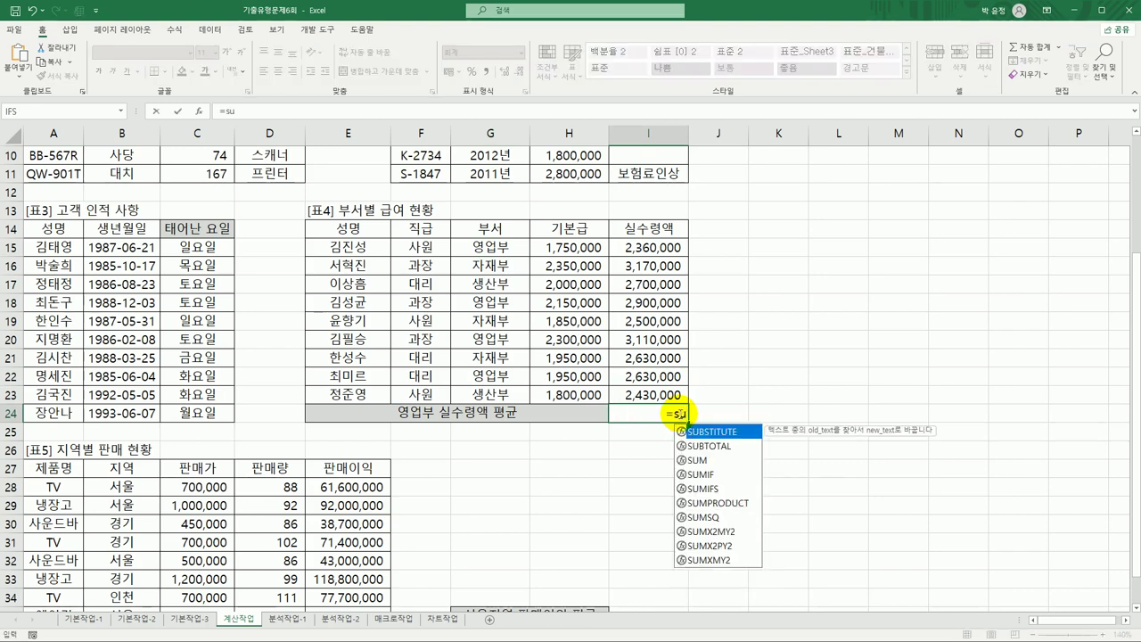
double_click(709, 474)
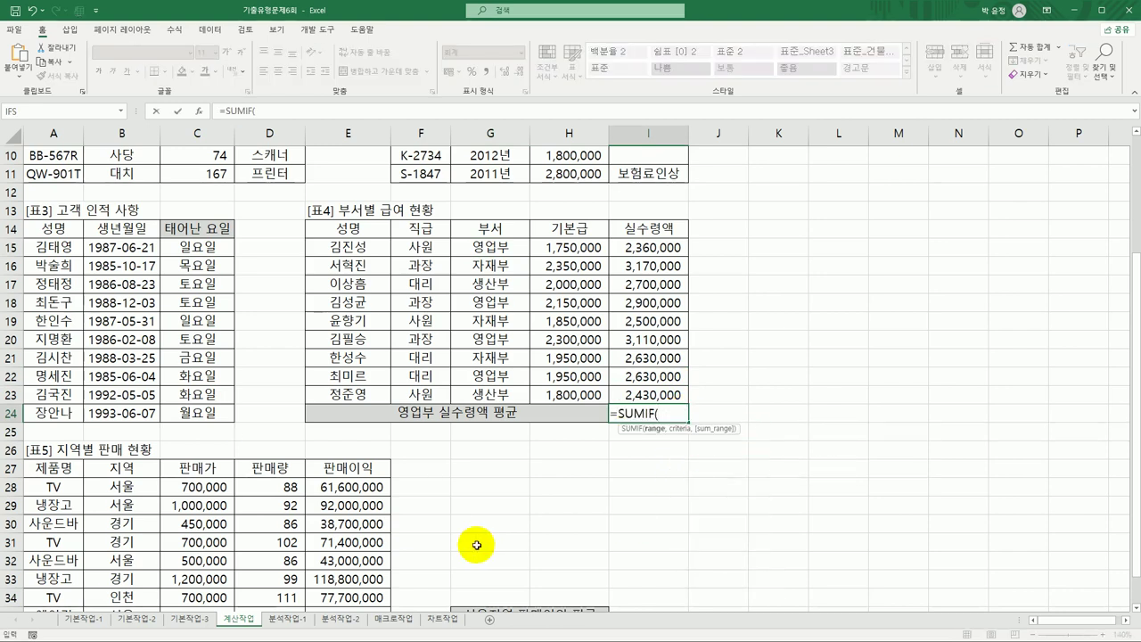
click(197, 110)
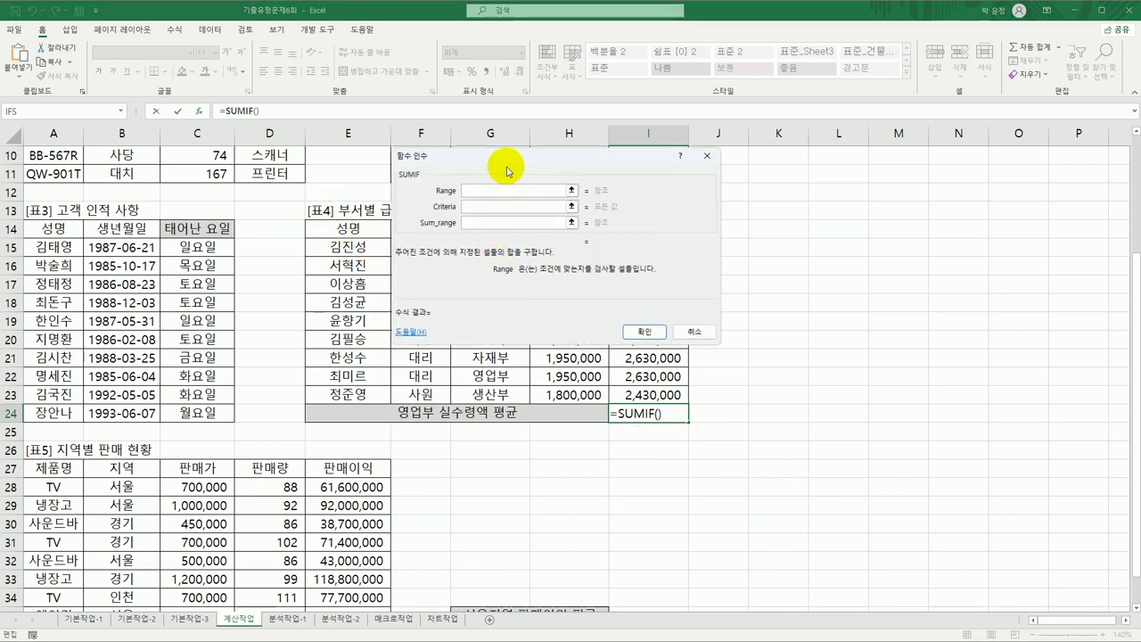
Step: Complete the SUMIF in I24 with range G15:G23, criterion G15 and sum range I15:I23
drag(506, 168, 694, 155)
drag(507, 246, 505, 394)
click(664, 197)
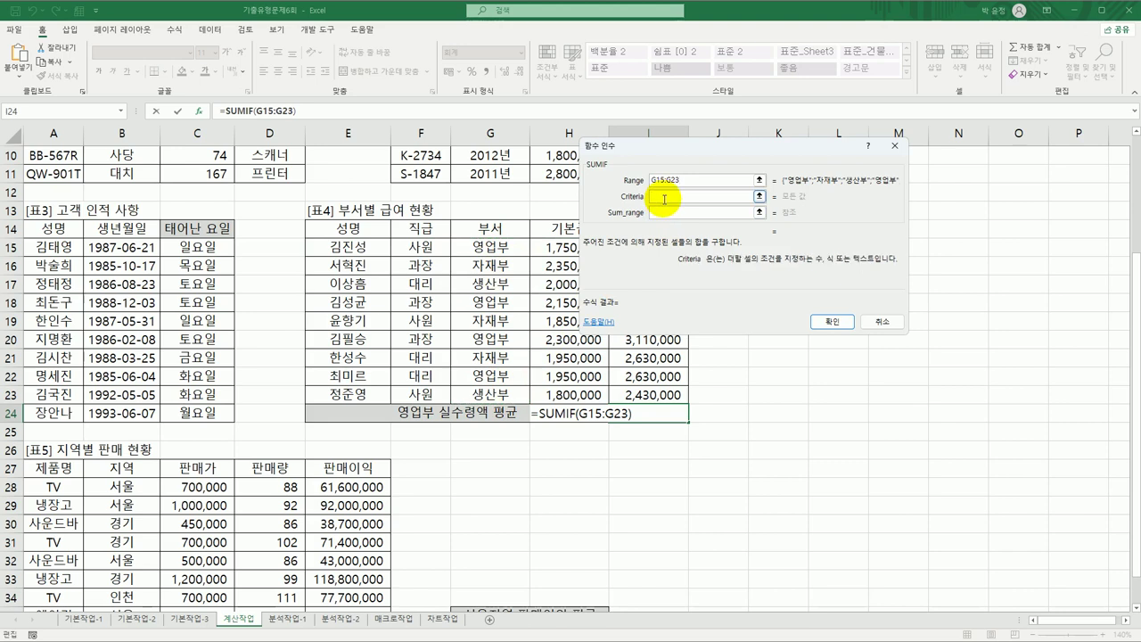
click(516, 247)
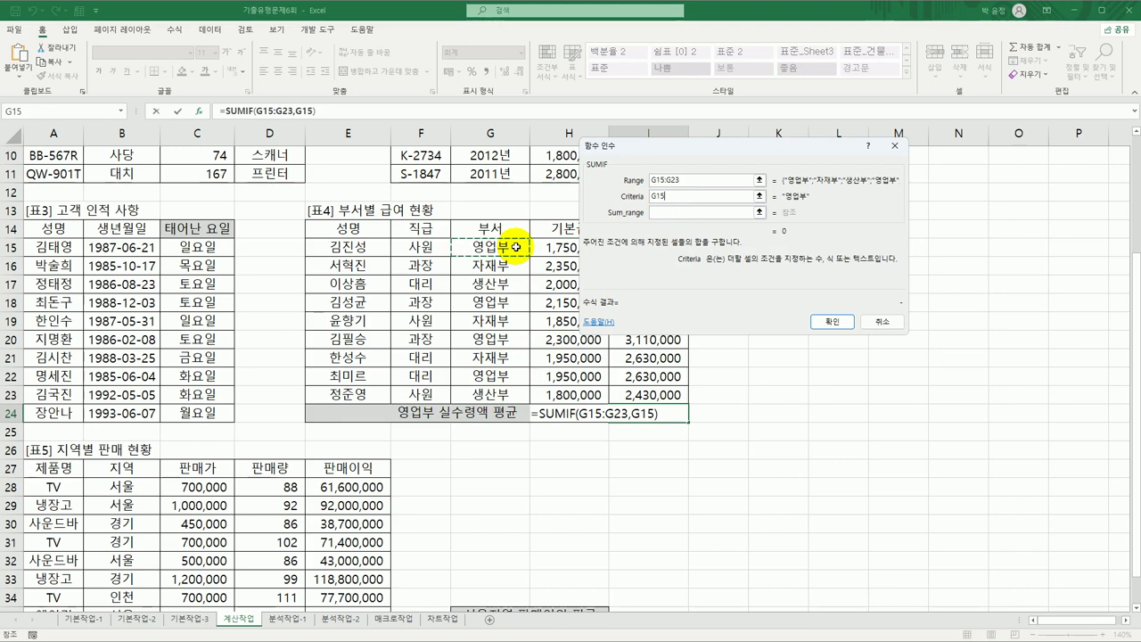
click(667, 212)
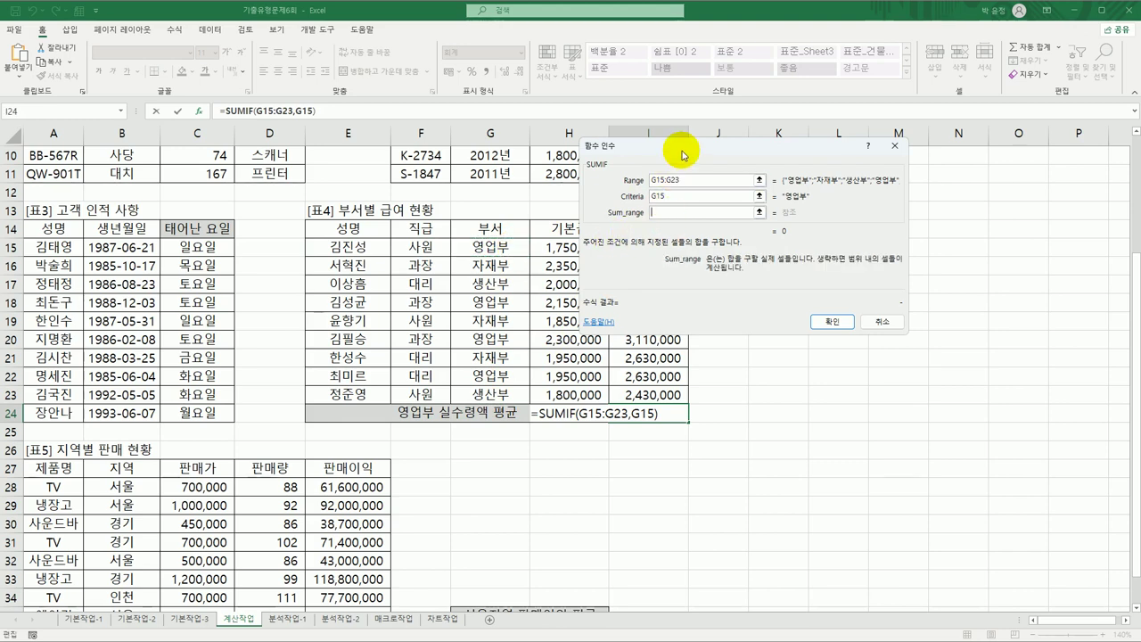
drag(684, 154, 796, 144)
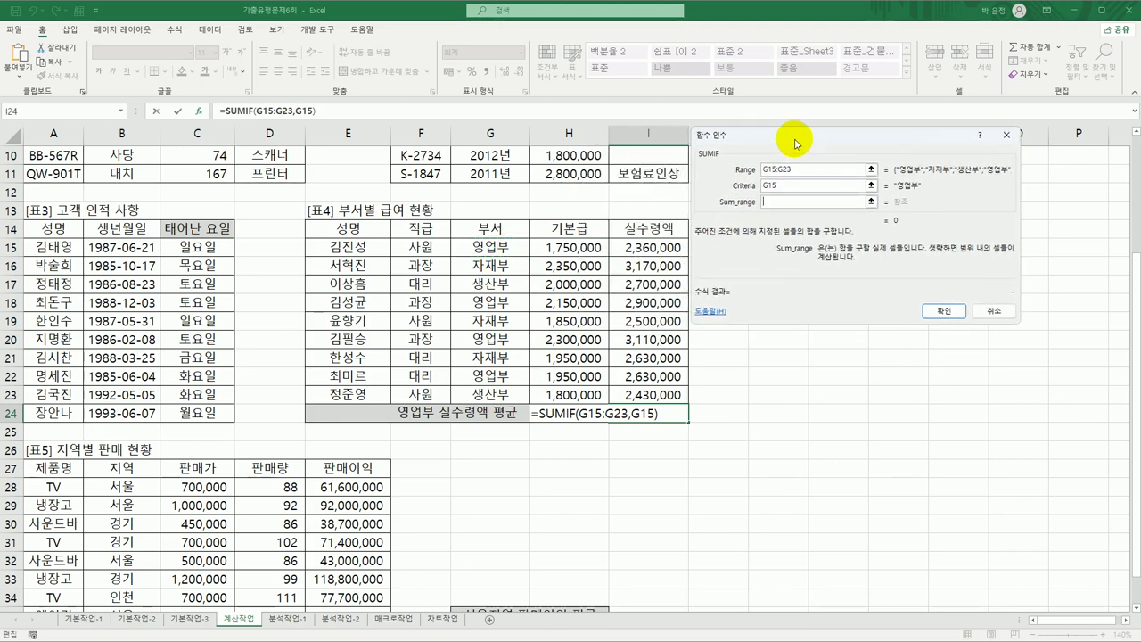
drag(671, 250, 670, 398)
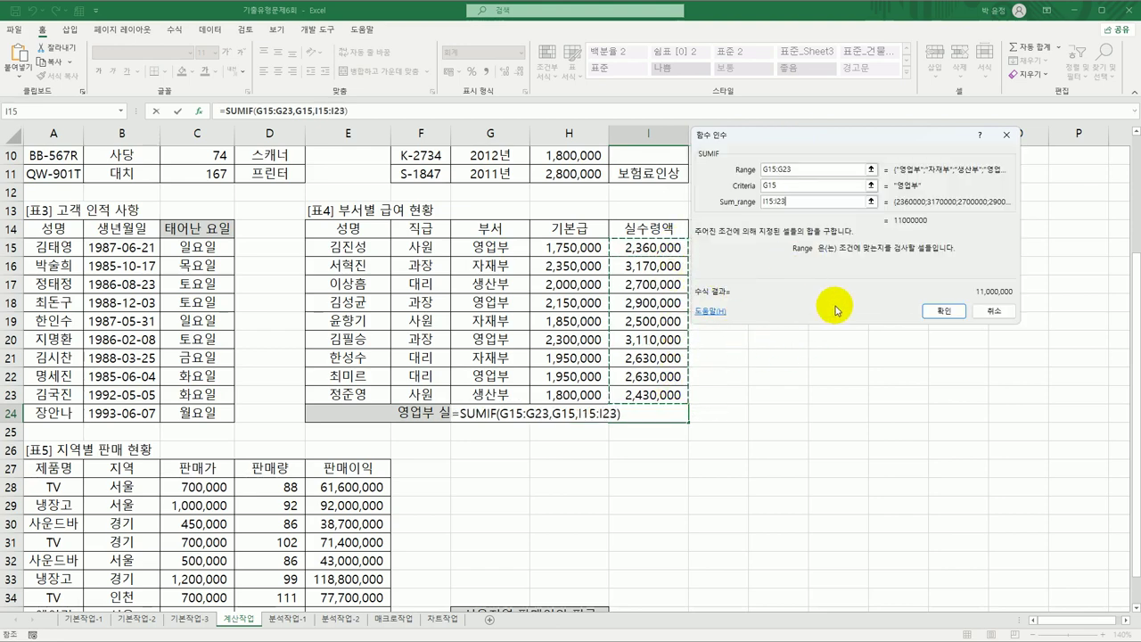
click(943, 309)
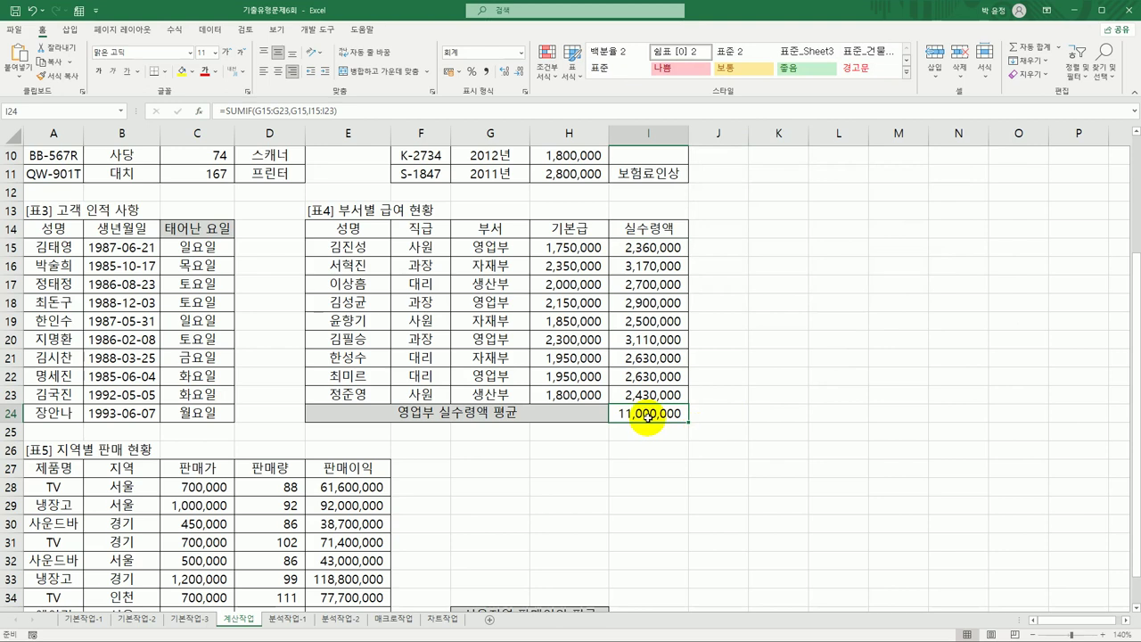
Step: Select the 영업부 amounts I15, I18, I20 and I22 together to check their sum and average
click(667, 247)
ctrl+click(665, 302)
ctrl+click(659, 339)
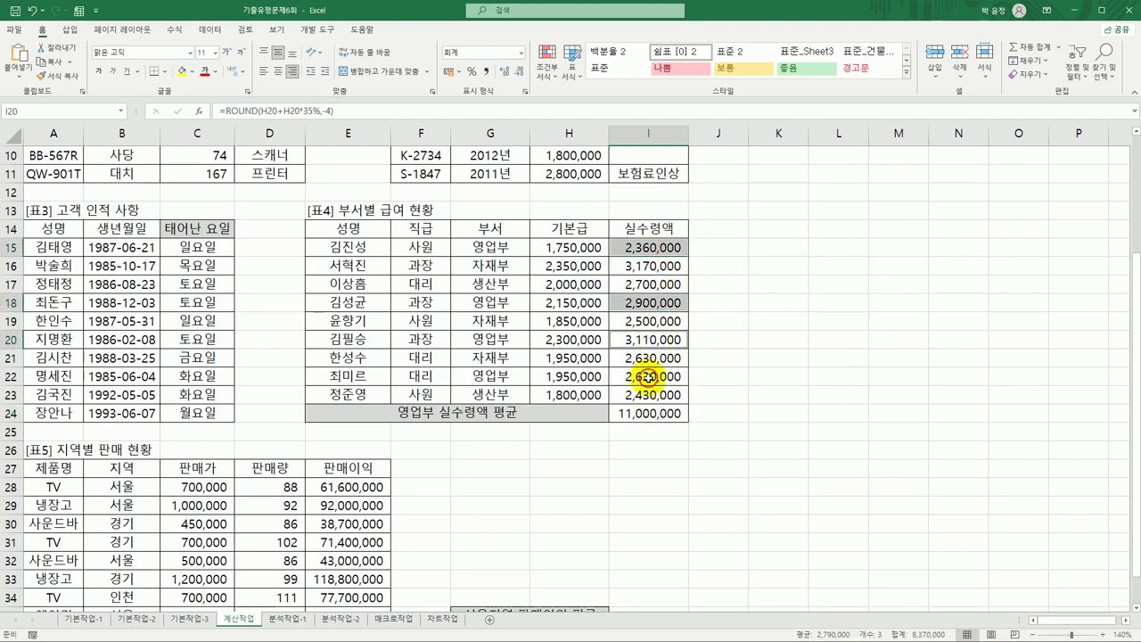
ctrl+click(647, 376)
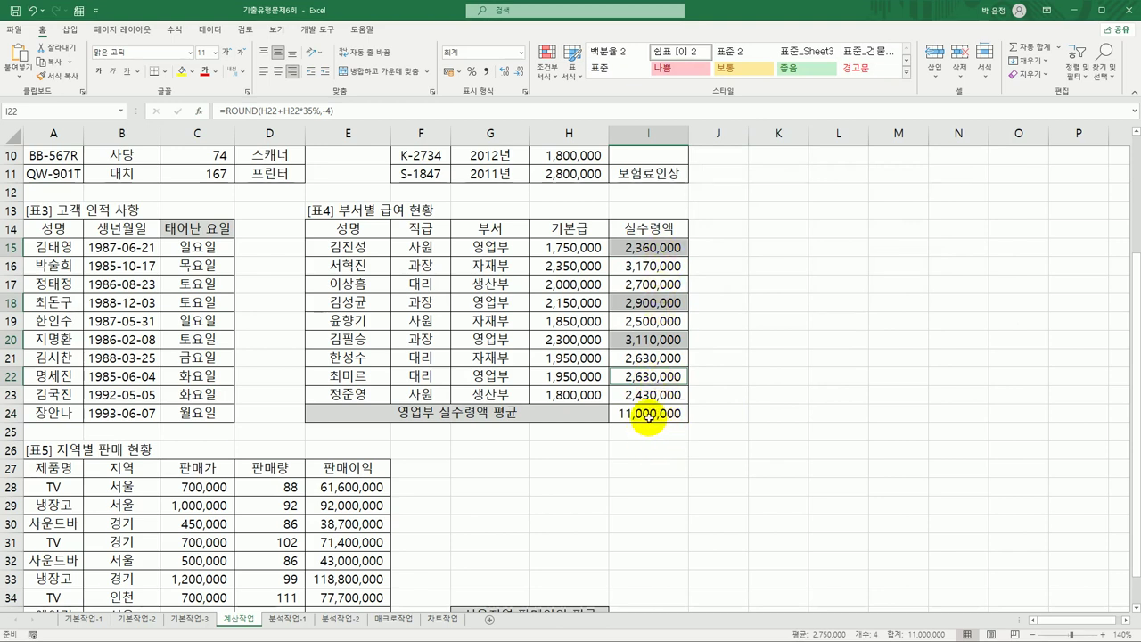
Step: Extend the I24 formula by dividing the SUMIF by COUNTIF(G15:G23,G15)
click(648, 415)
double_click(648, 415)
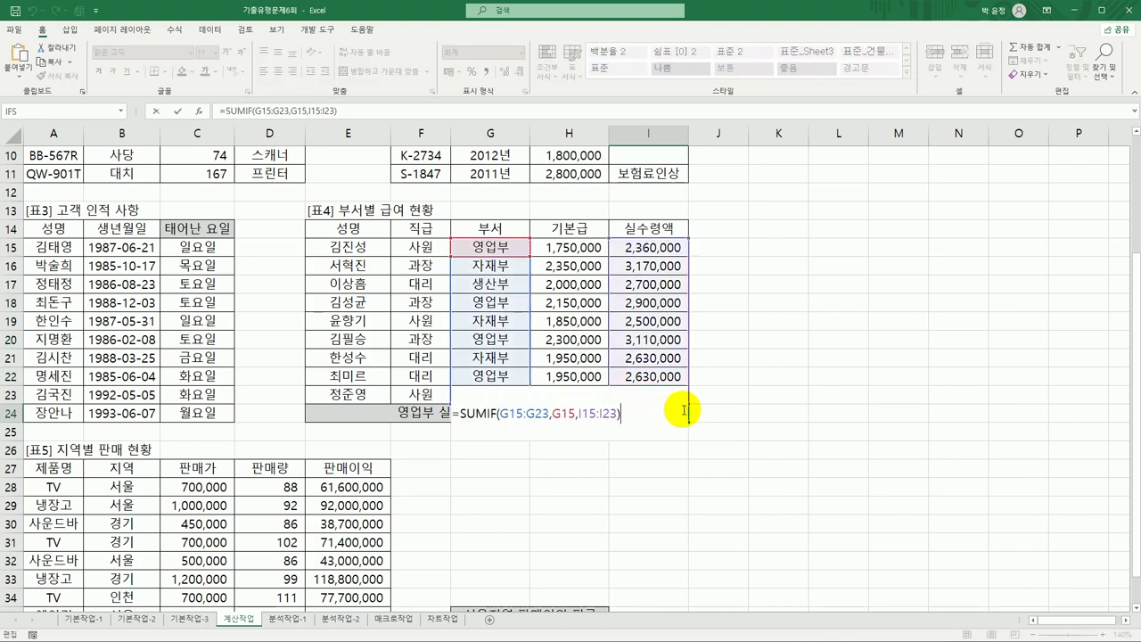
text(/count)
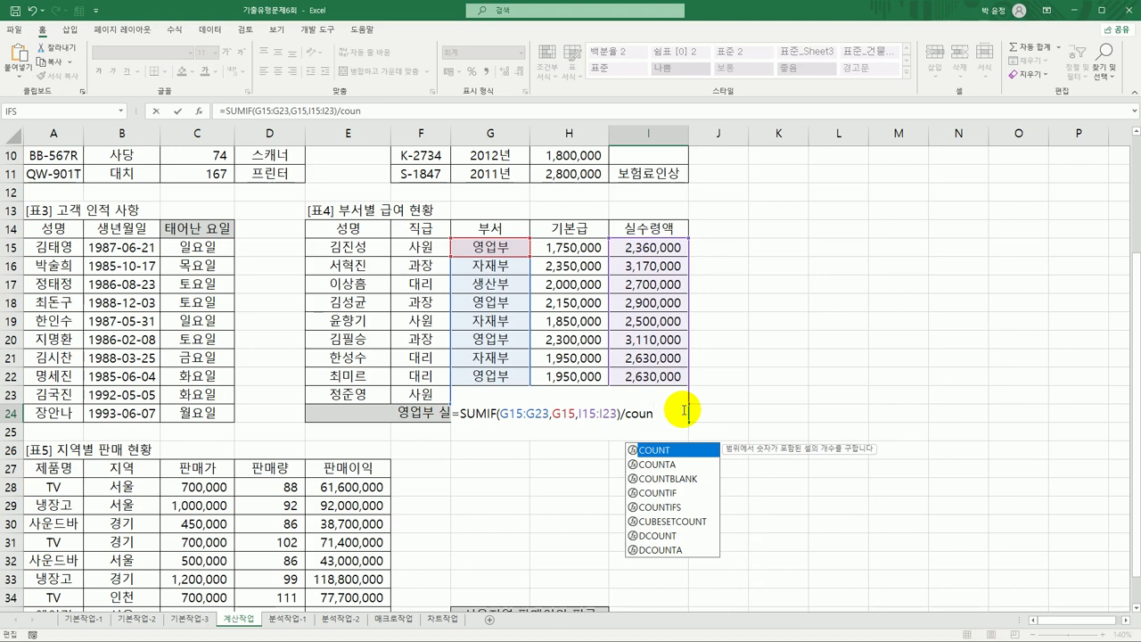
double_click(658, 492)
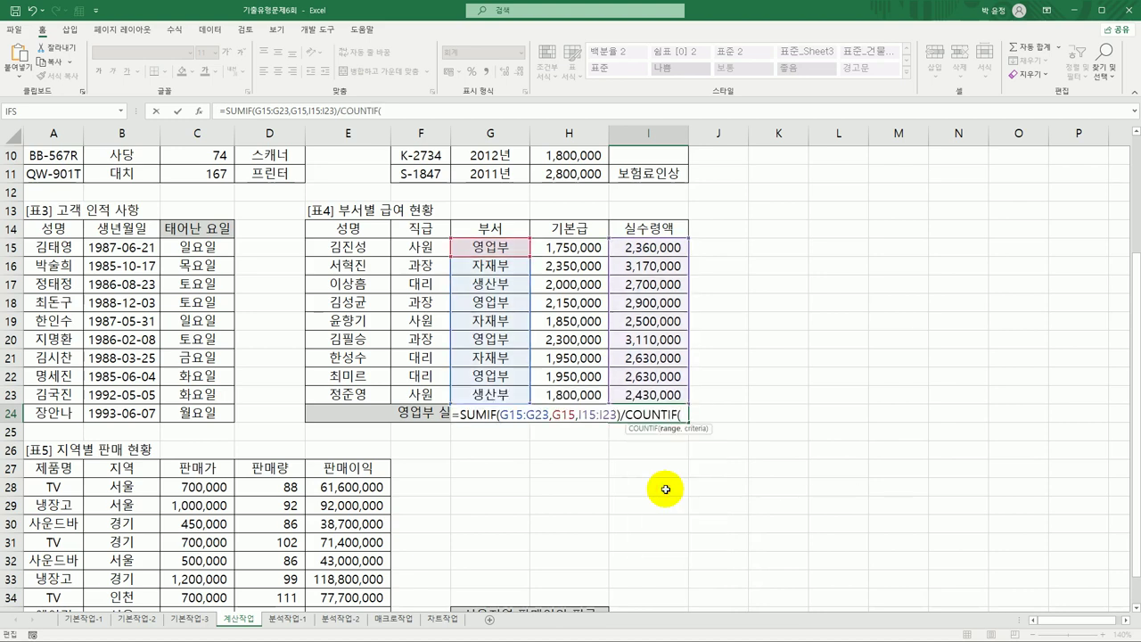
click(198, 111)
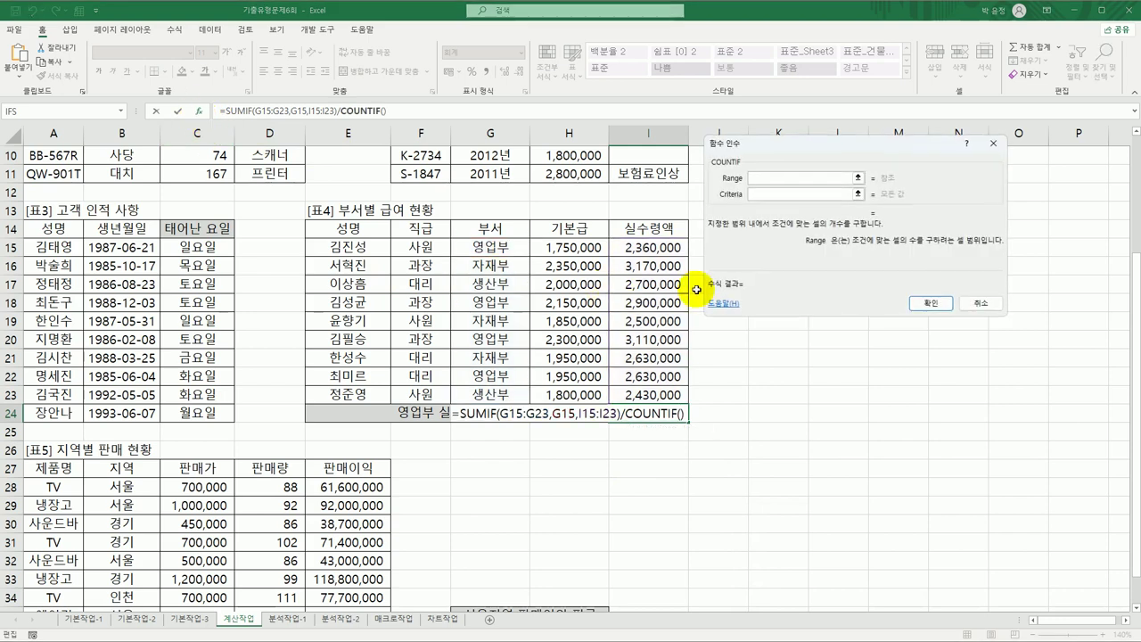
drag(490, 248, 503, 394)
click(760, 194)
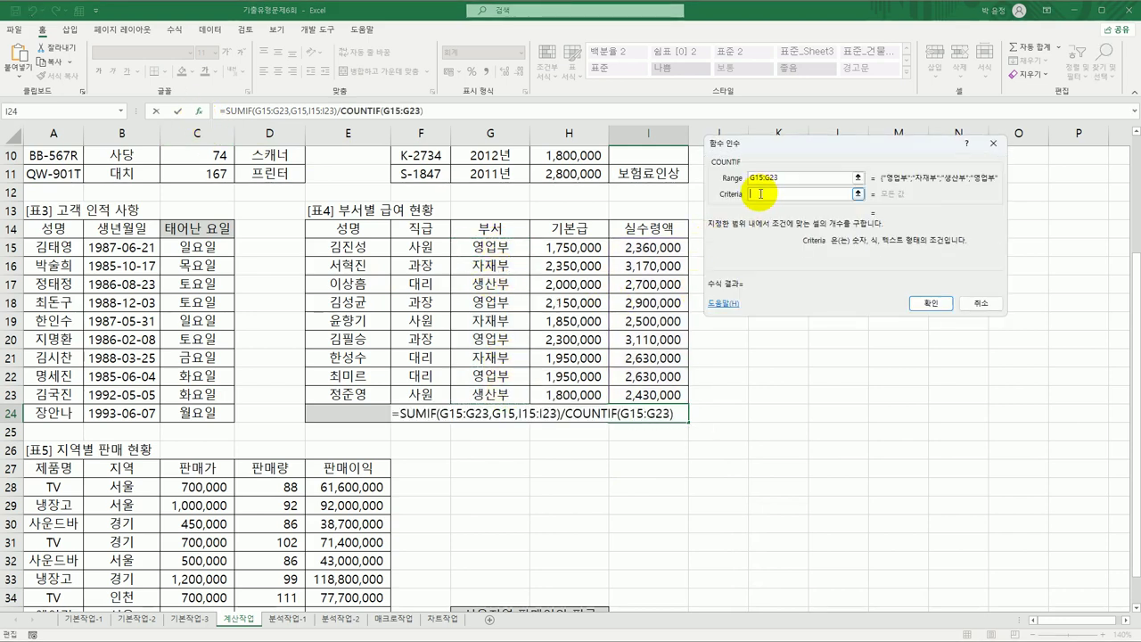
click(499, 246)
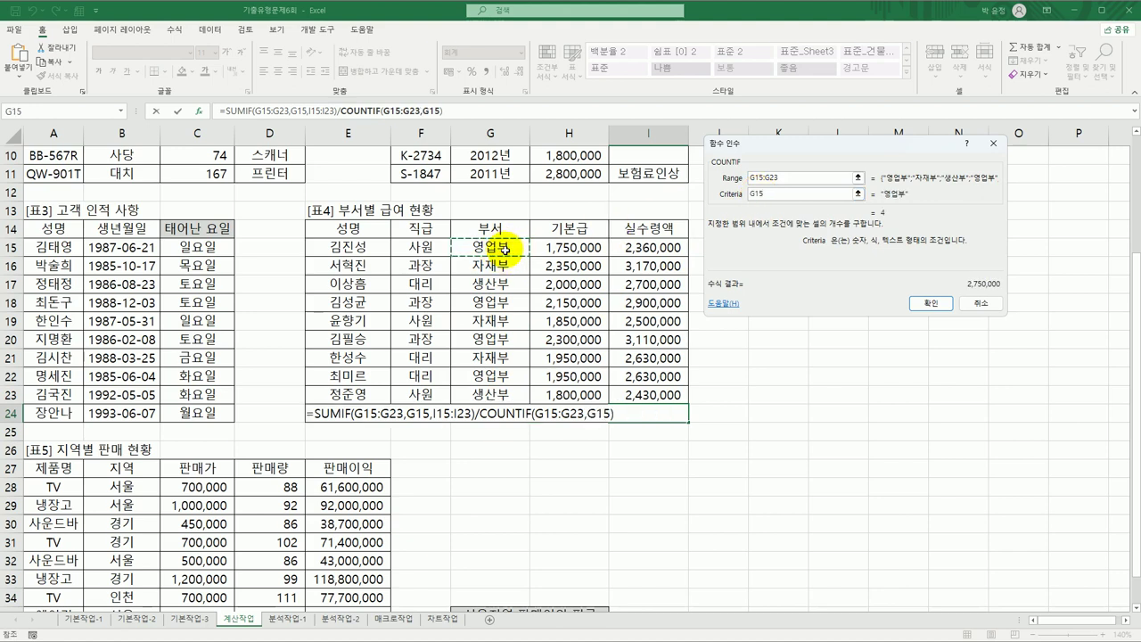
click(930, 303)
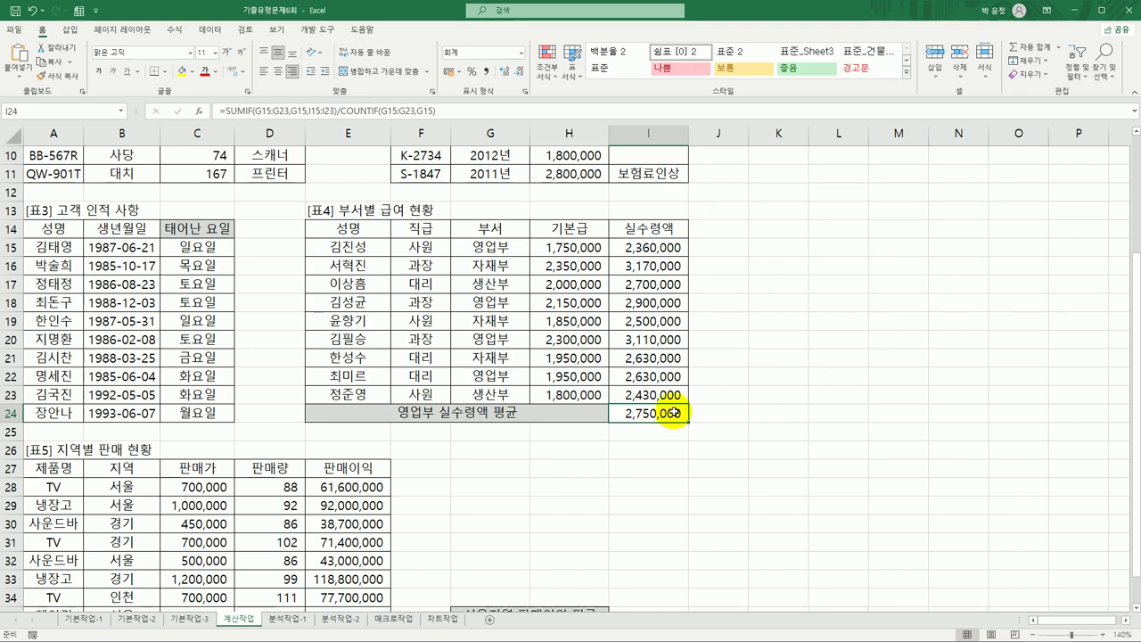
Step: Replace the G15 criterion of the SUMIF in I24 with the text "영업부"
double_click(630, 416)
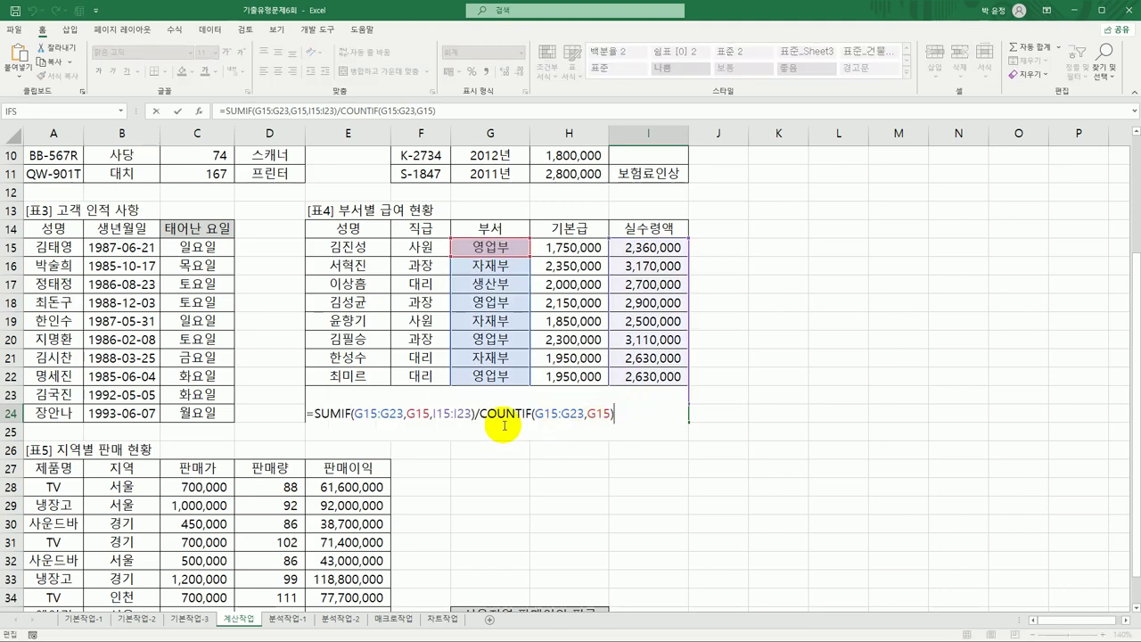
click(406, 414)
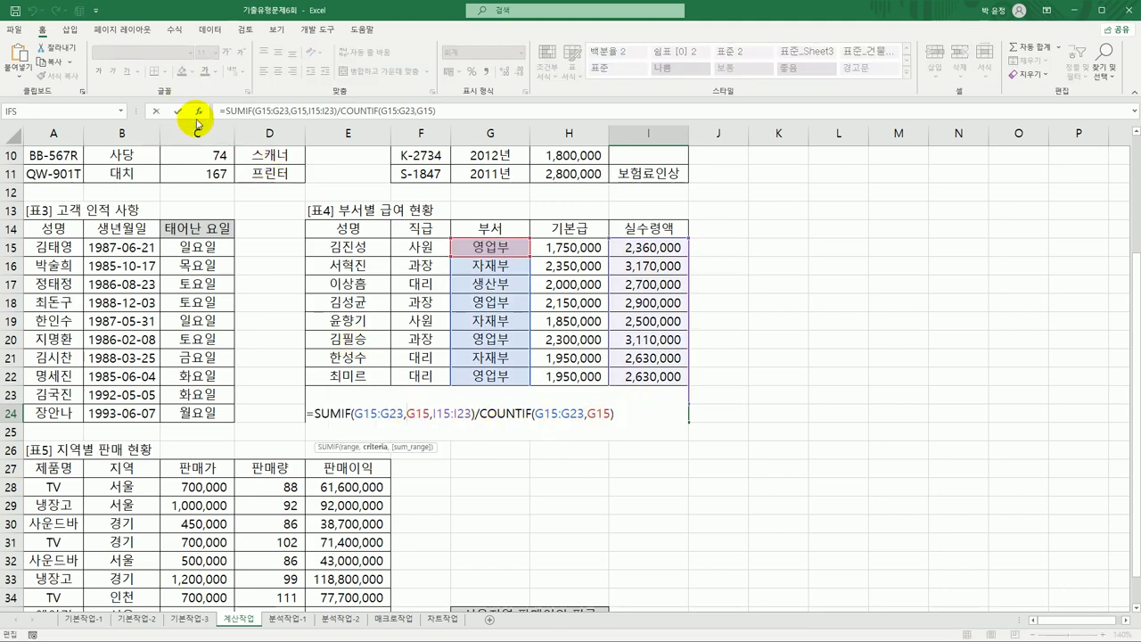
click(199, 111)
double_click(797, 184)
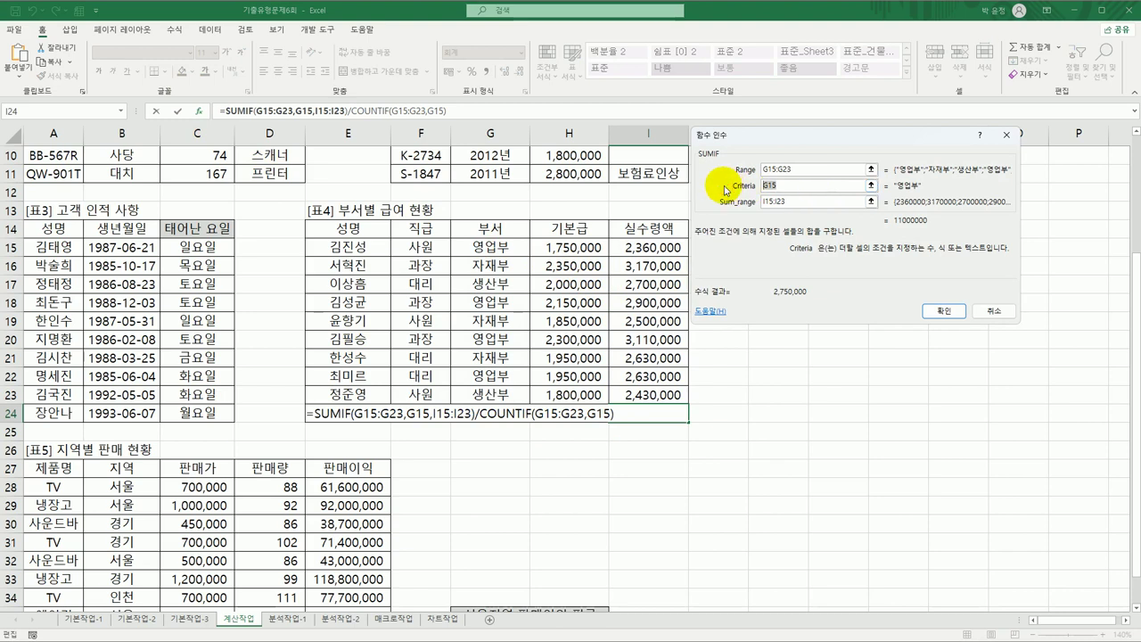
text(d)
key(BackSpace)
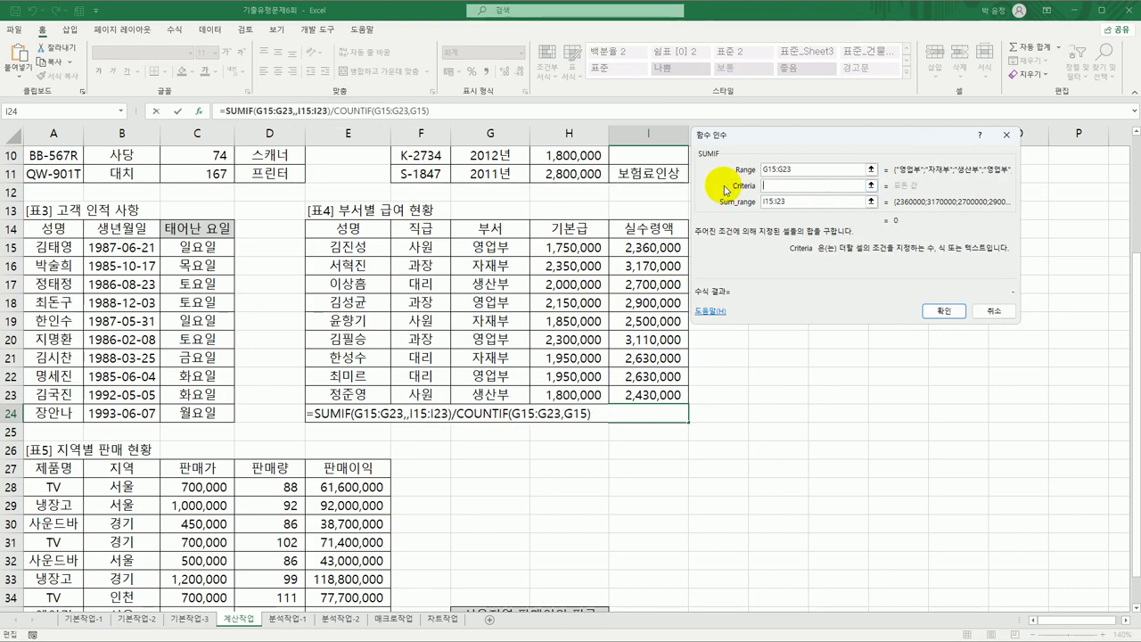
text(영어)
text(업부)
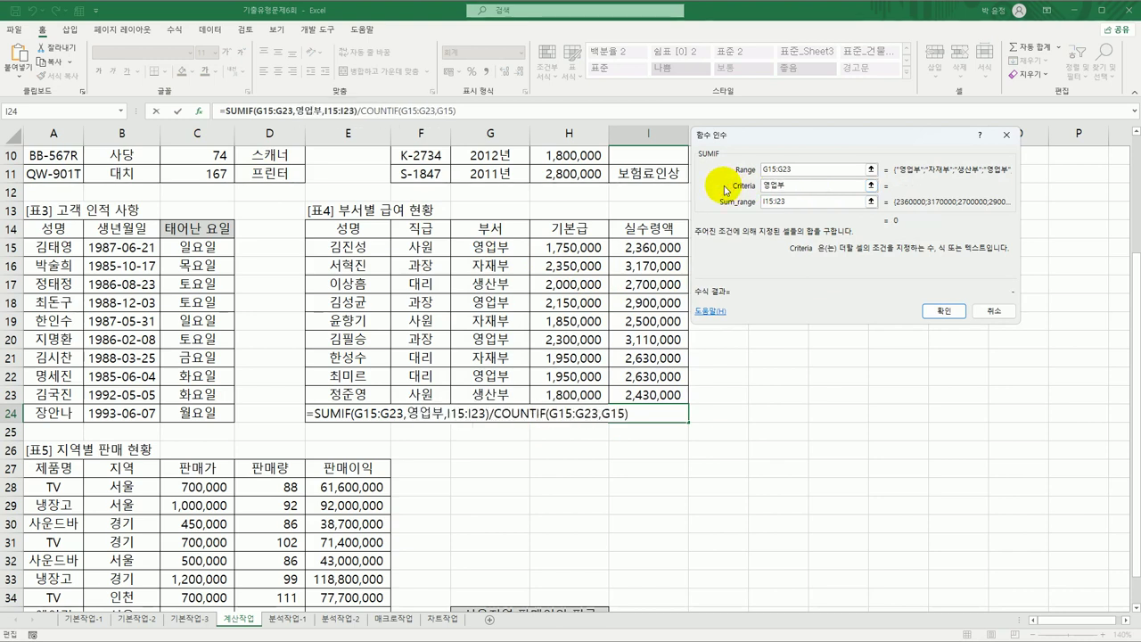
click(943, 311)
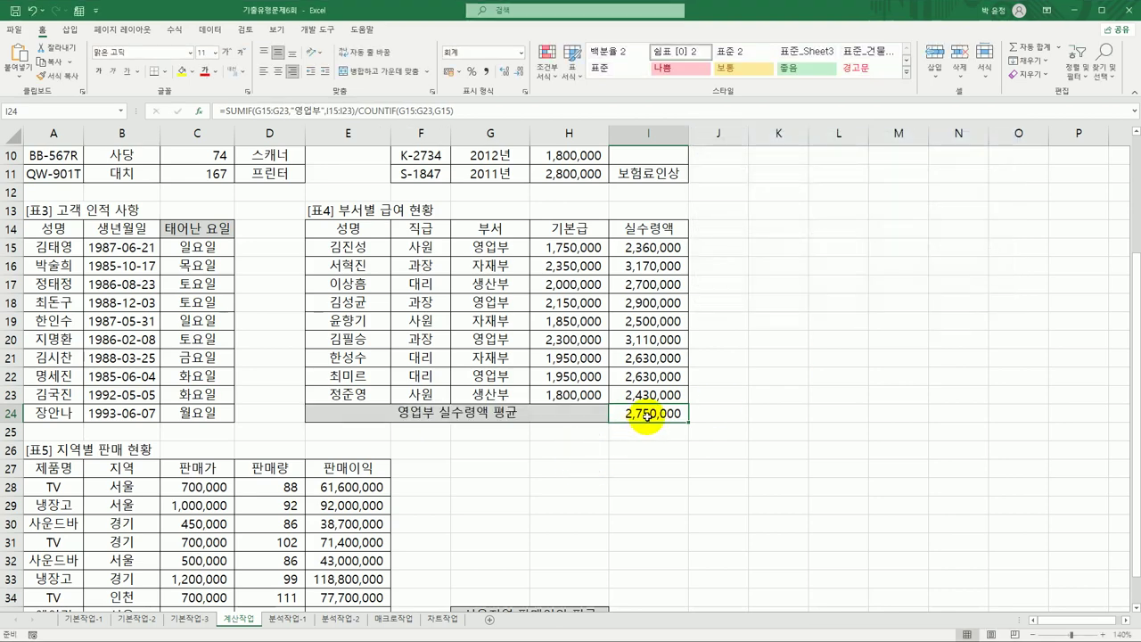
Step: Replace the G15 criterion of the COUNTIF in I24 with the text "영업부"
double_click(648, 415)
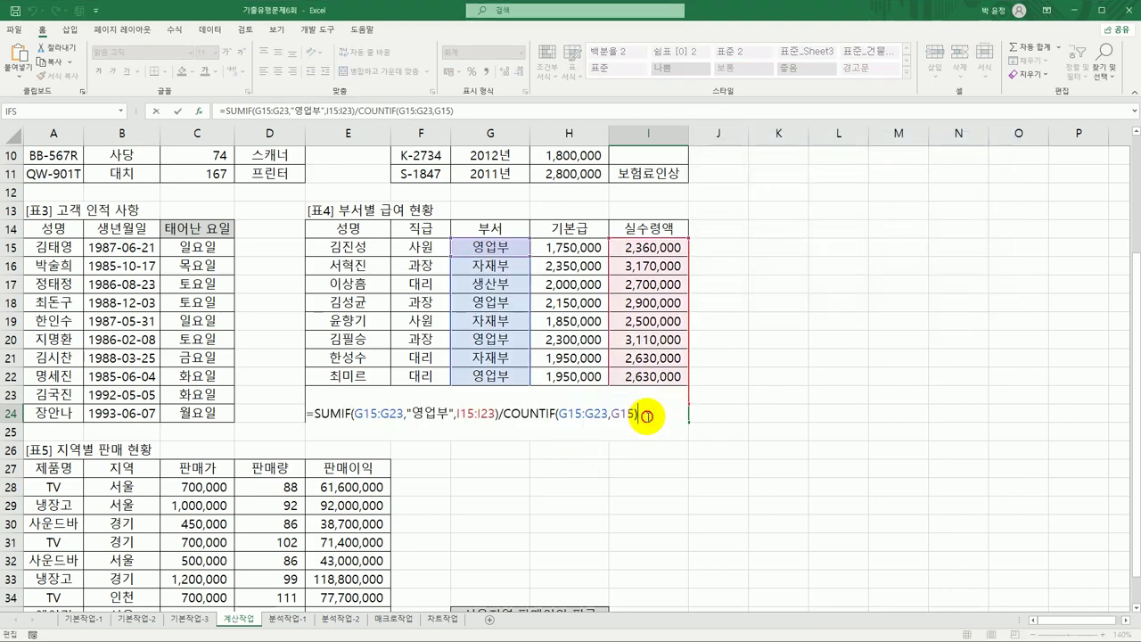
click(202, 116)
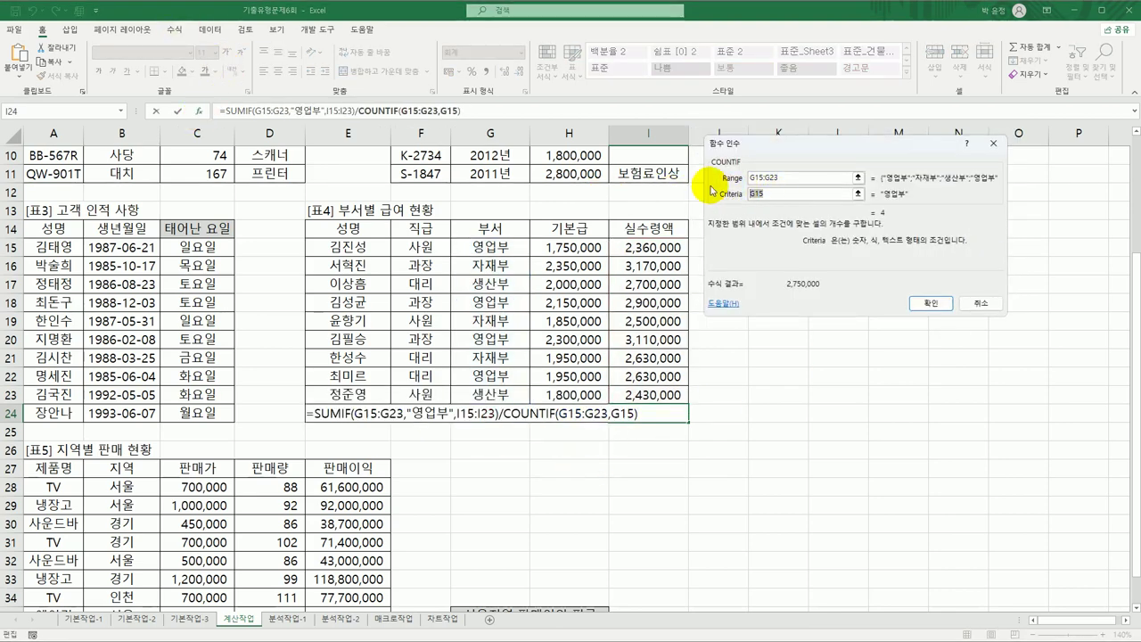
text(영업부)
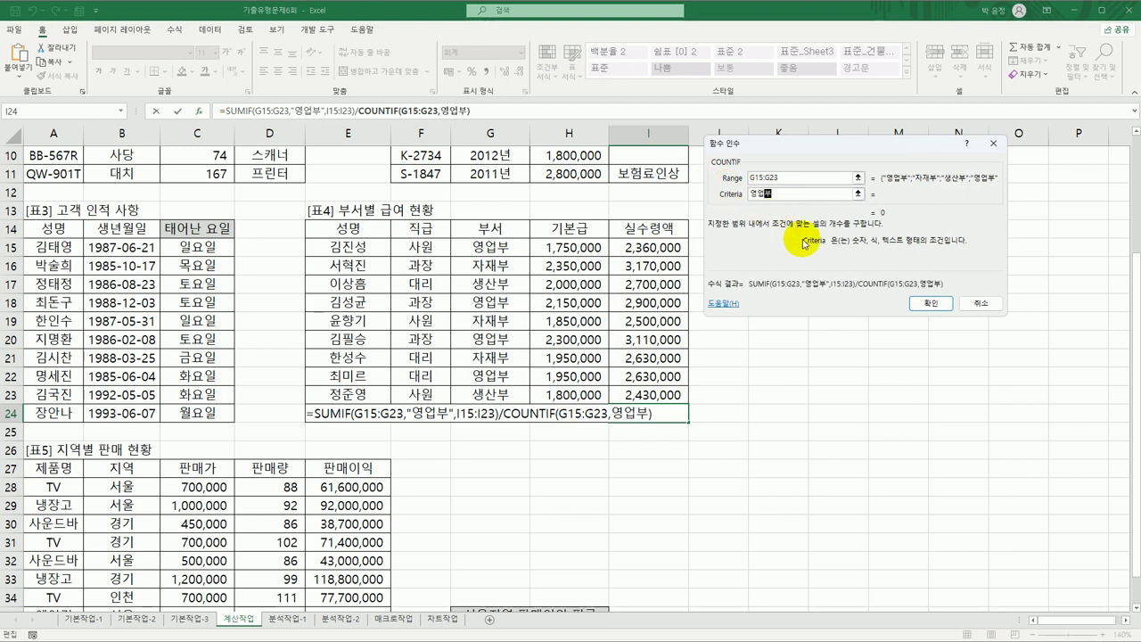
click(930, 303)
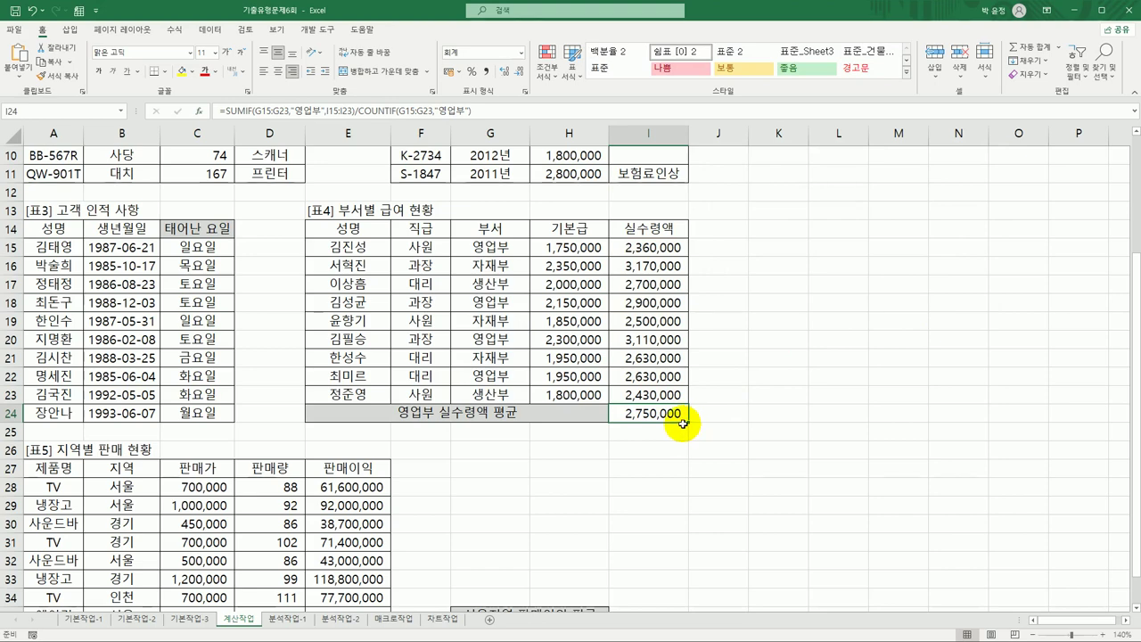
Step: Start a DAVERAGE formula in G36 under 서울지역 판매이익 평균 with the 표5 range A27:E36 as its database
scroll(532, 406, down, 6)
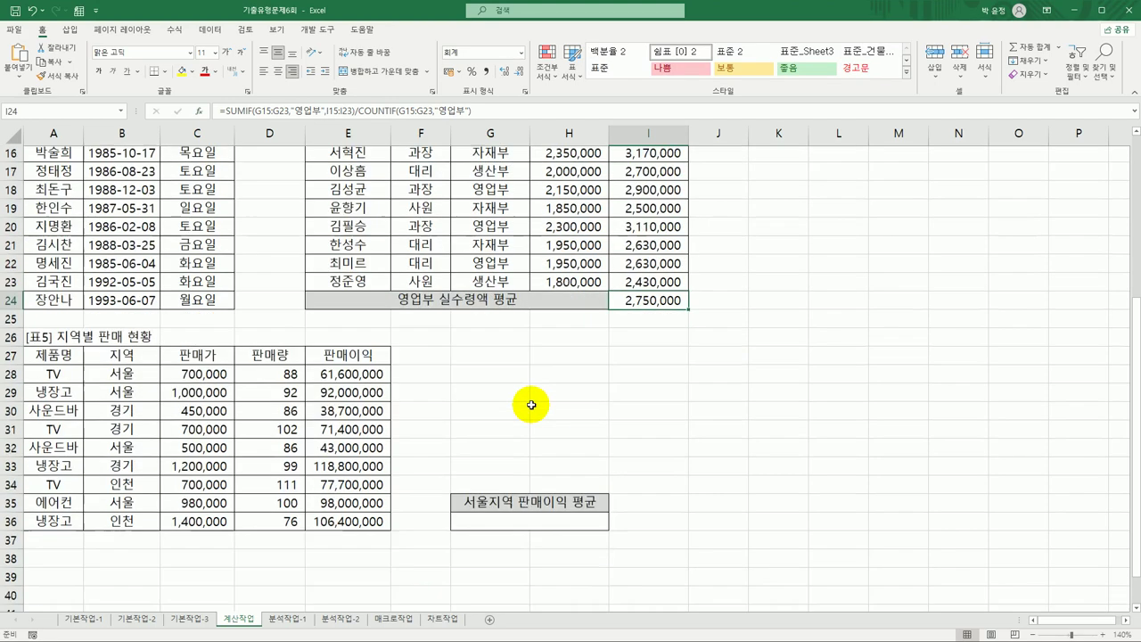
scroll(531, 406, up, 3)
click(526, 468)
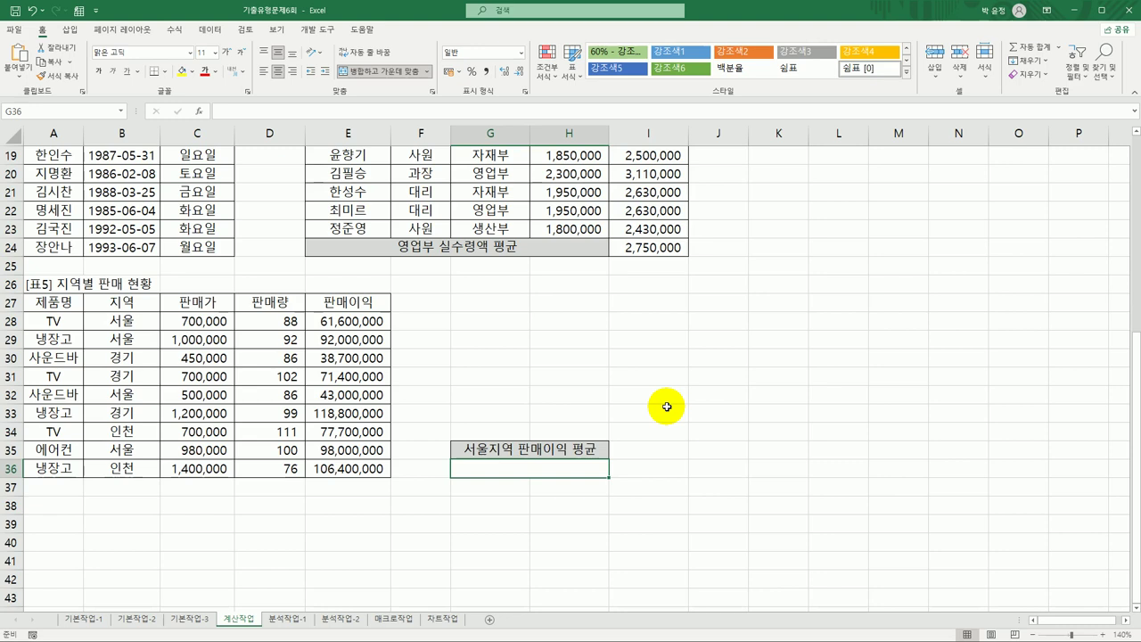
text(=d)
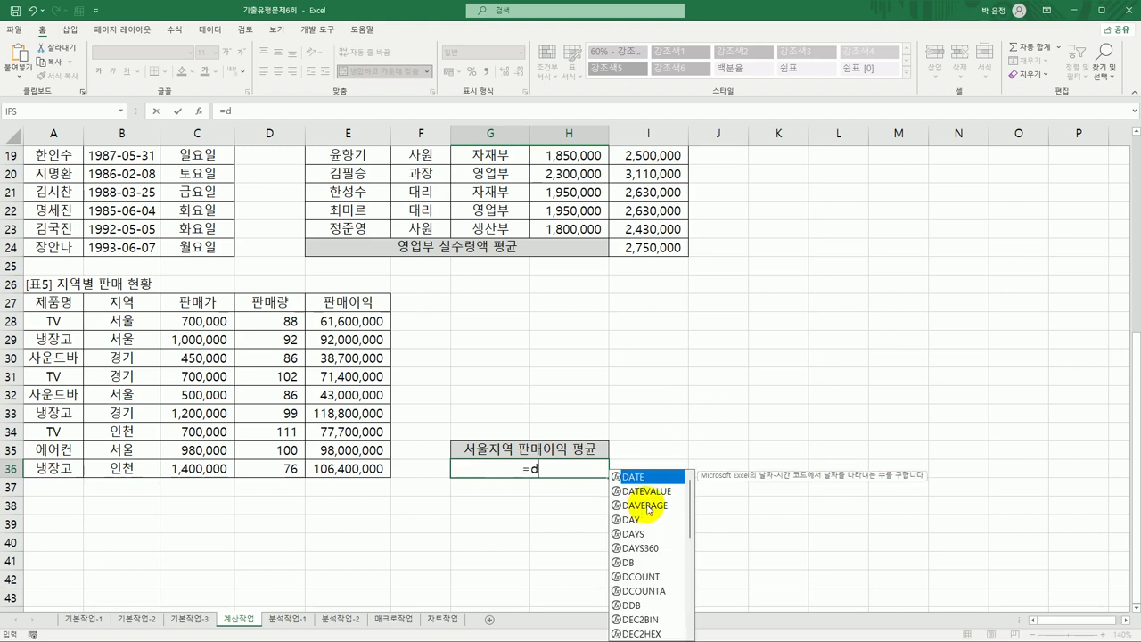
double_click(650, 506)
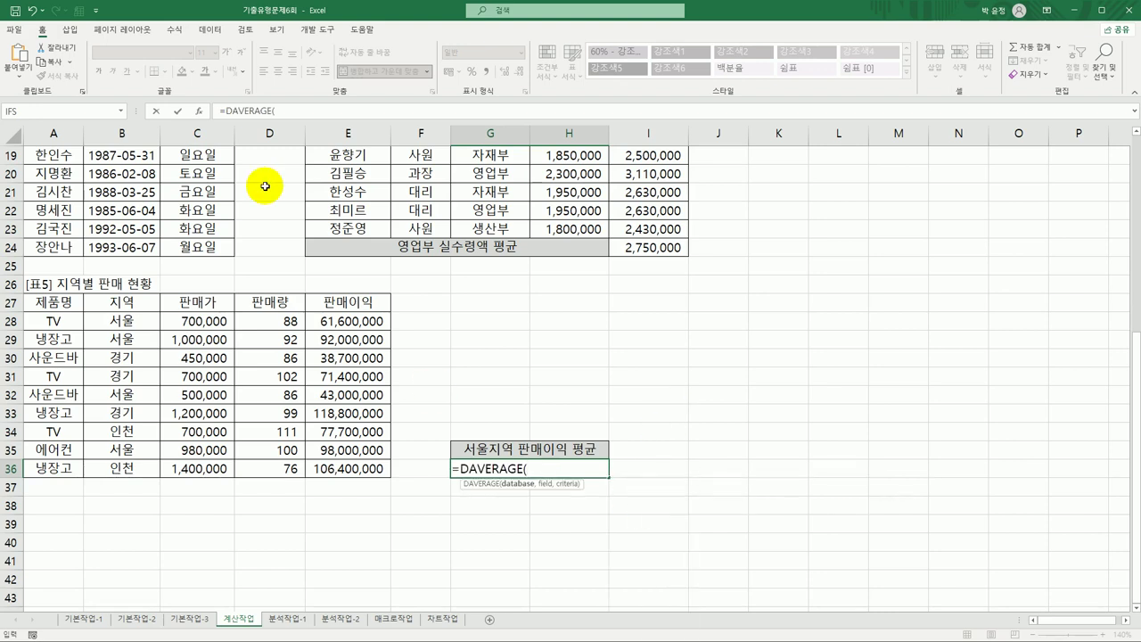
click(202, 111)
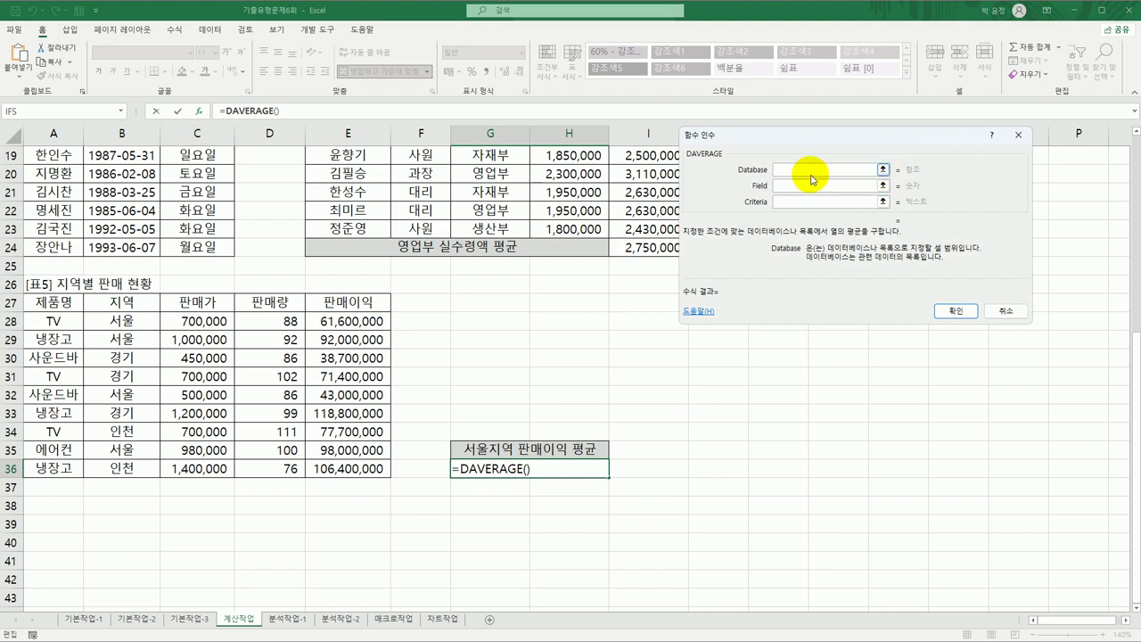
drag(798, 138, 789, 144)
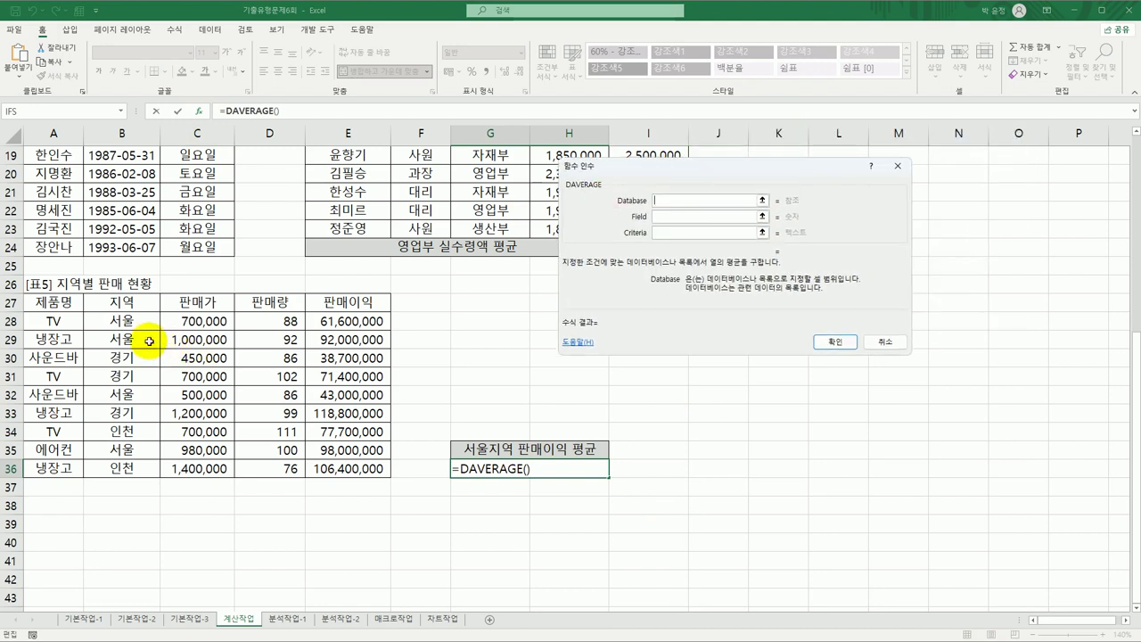
drag(76, 305, 384, 471)
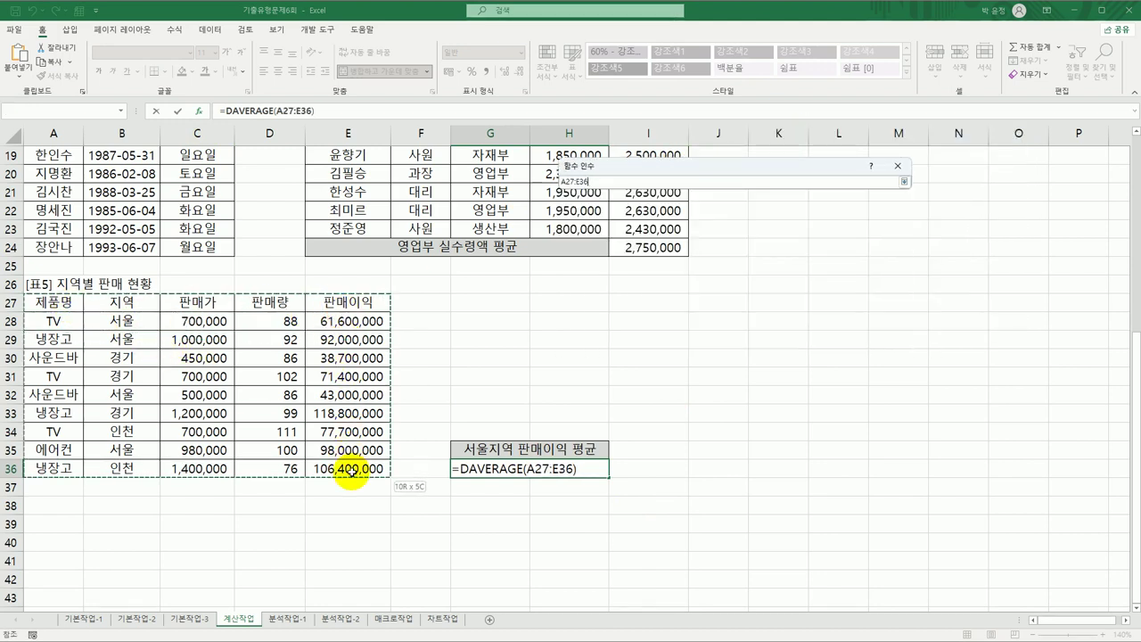
Step: Set the Field argument of the DAVERAGE to column number 5 for 판매이익
click(673, 217)
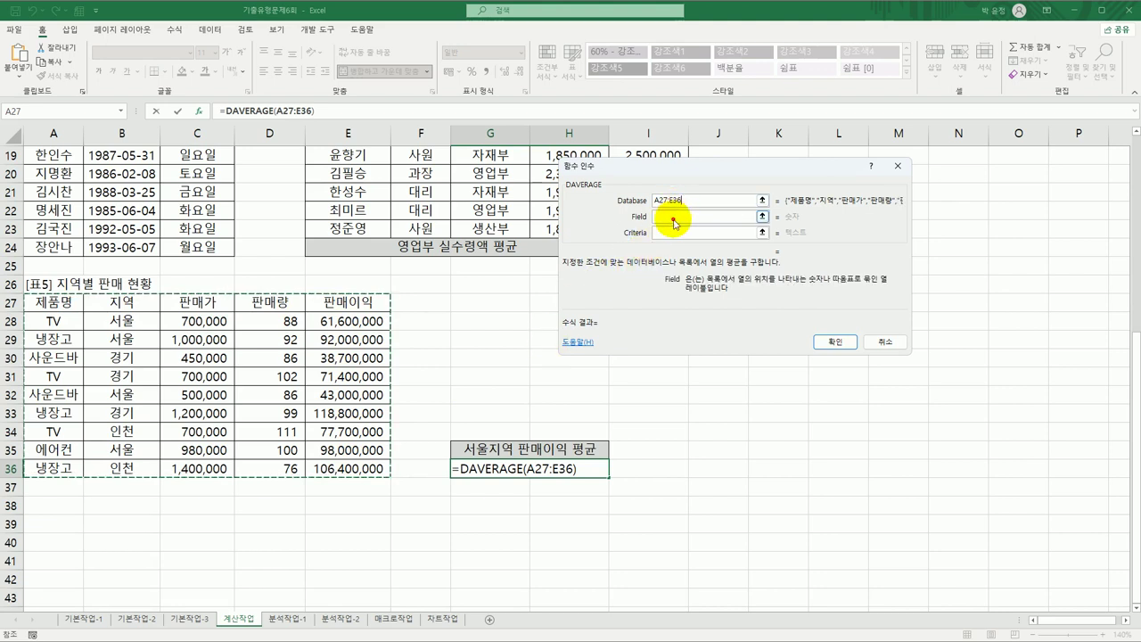
click(363, 300)
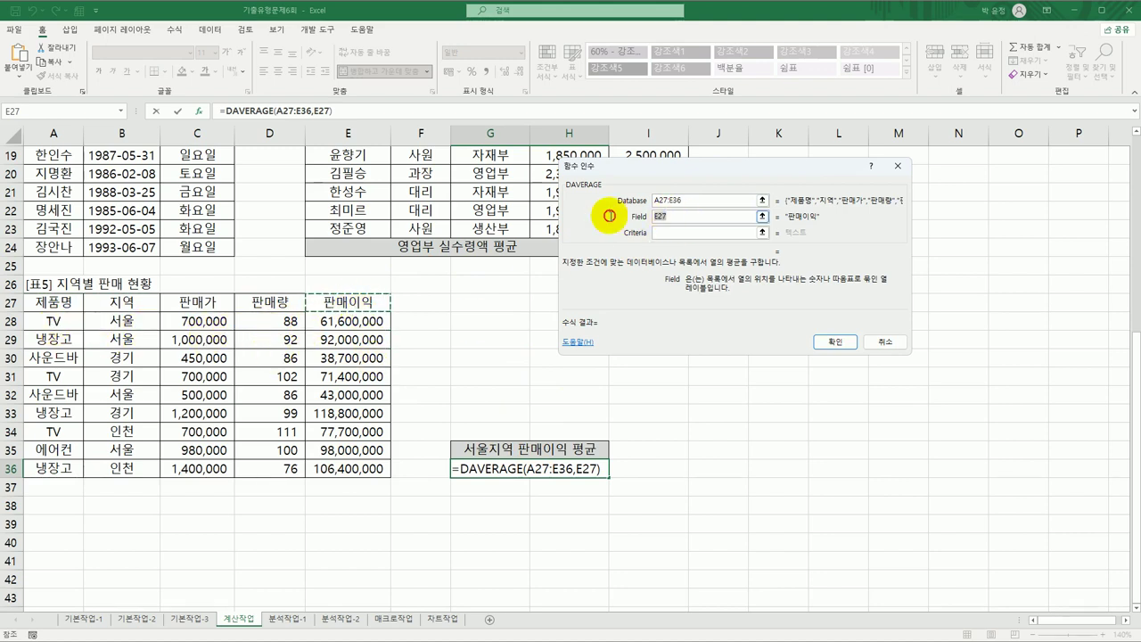
key(BackSpace)
key(BackSpace)
key(BackSpace)
text(5)
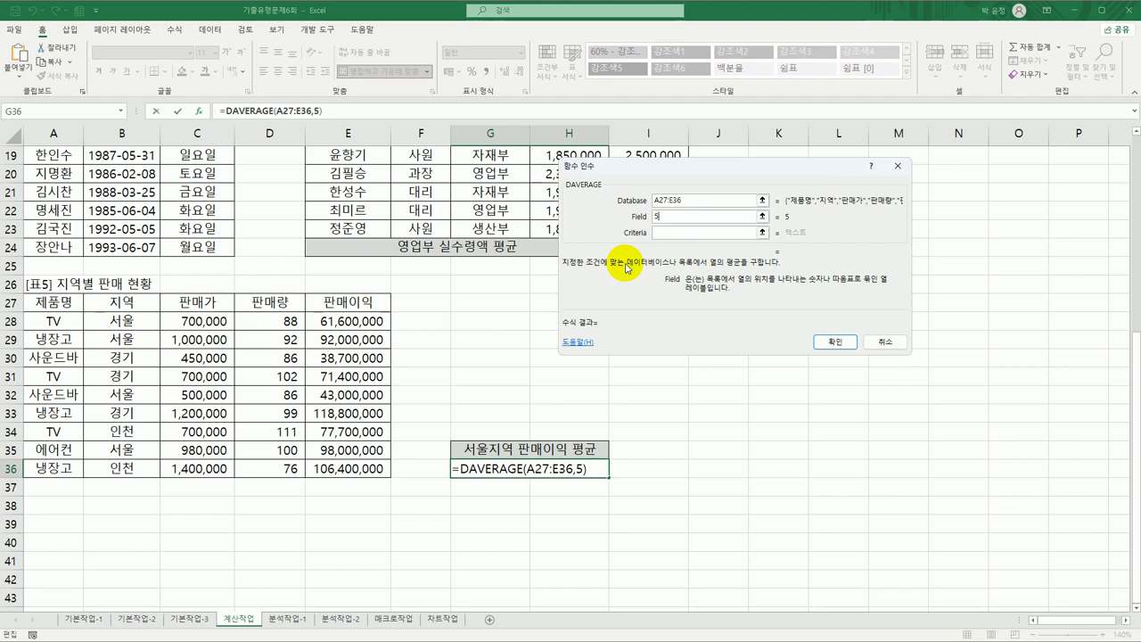
Step: Set the DAVERAGE criteria to the 지역 header and 서울 cell B27:B28 and complete the formula
click(674, 233)
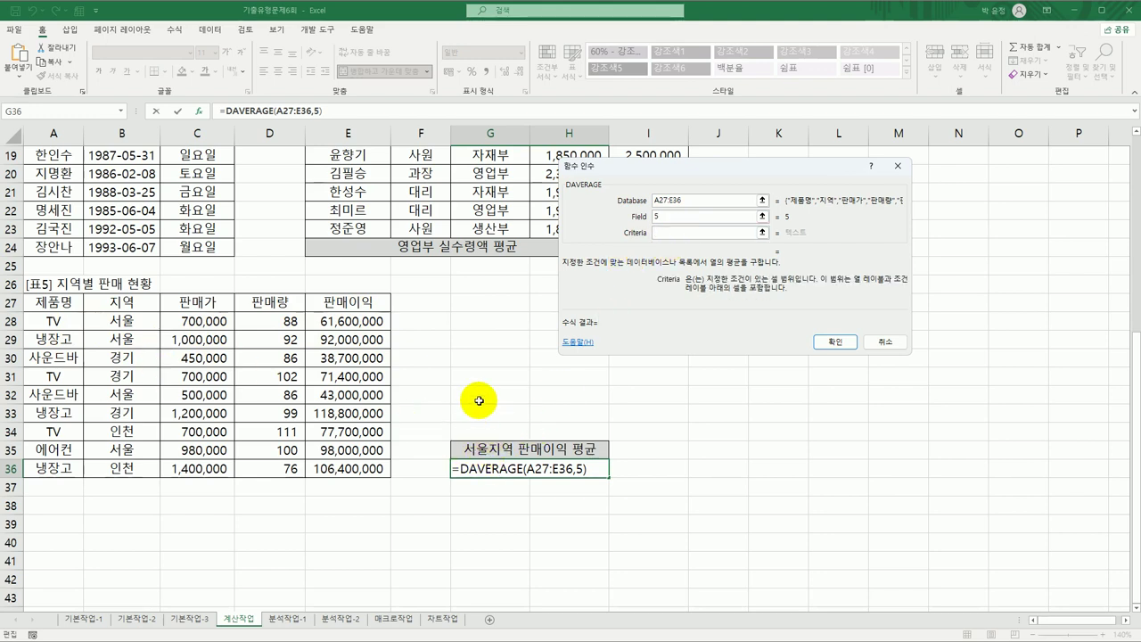
click(143, 300)
drag(143, 301, 148, 320)
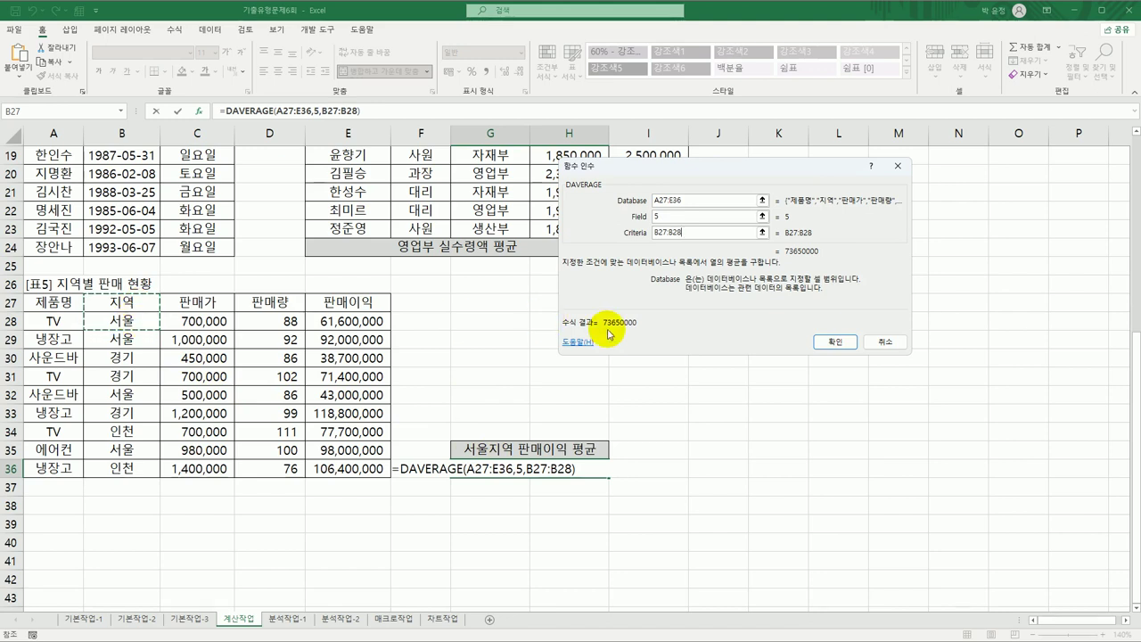
click(829, 343)
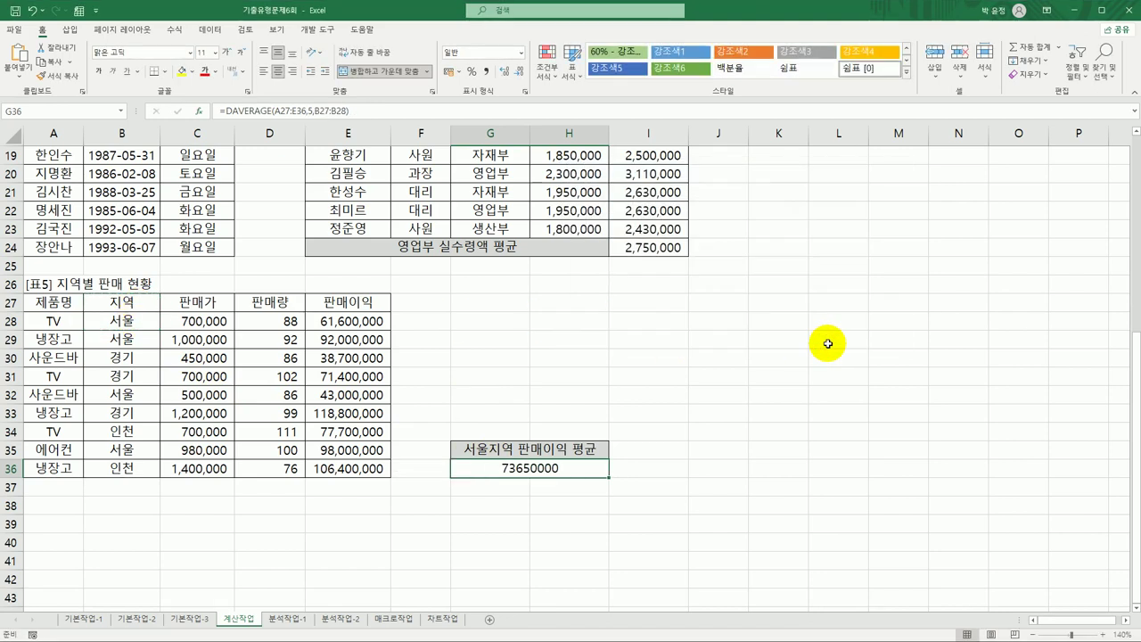
Step: Wrap the DAVERAGE in G36 in a ROUNDUP function with Num_digits set to -3
double_click(522, 473)
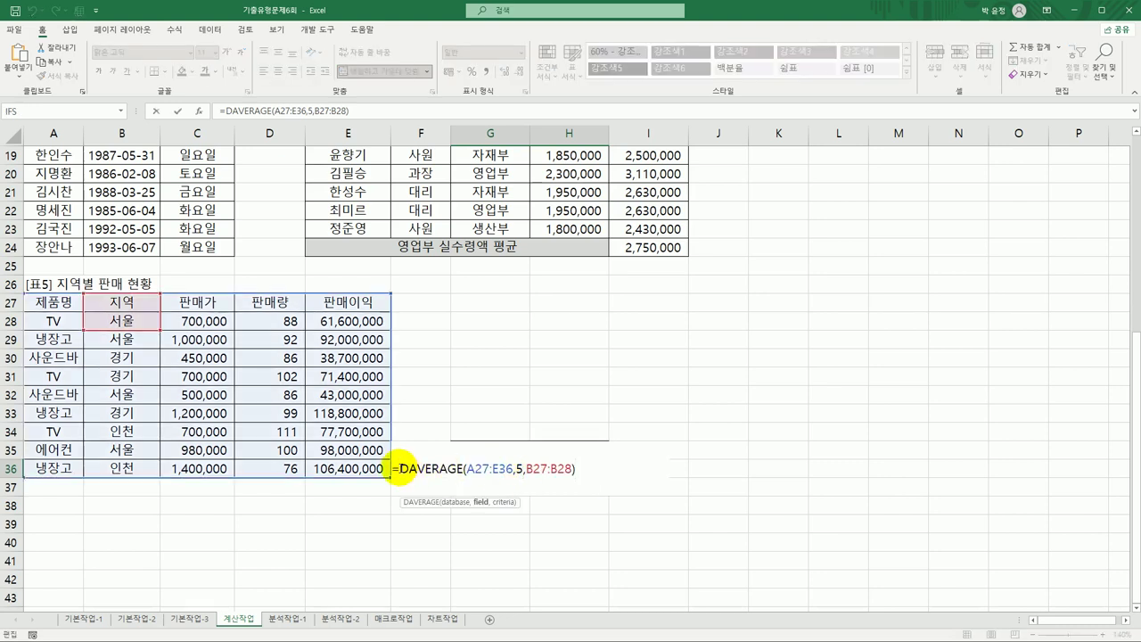
text(rou)
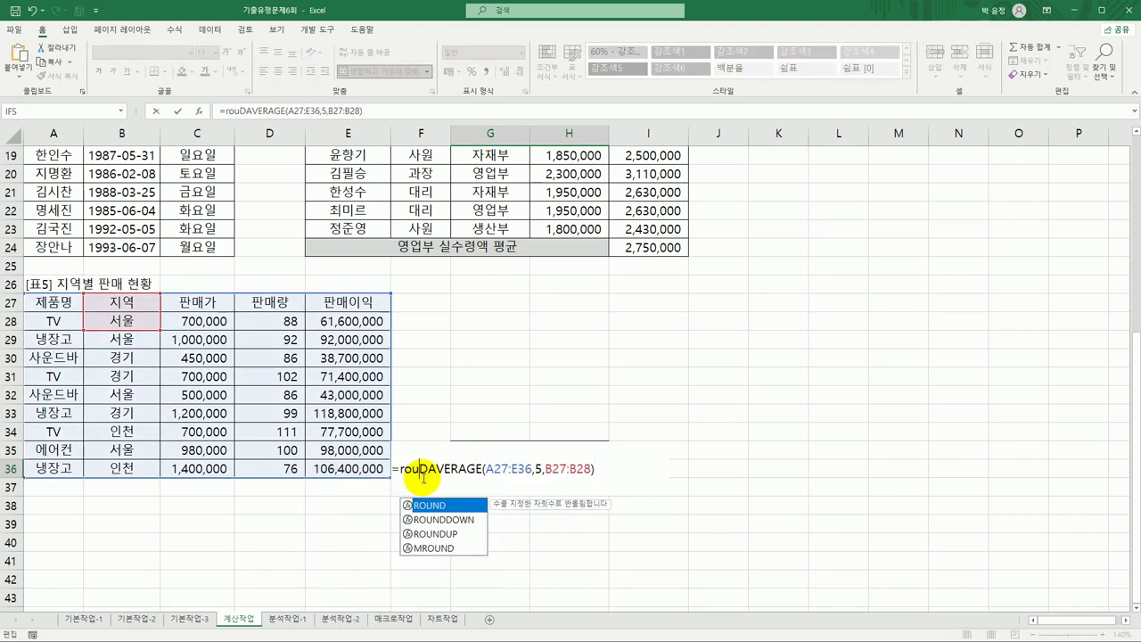
double_click(426, 533)
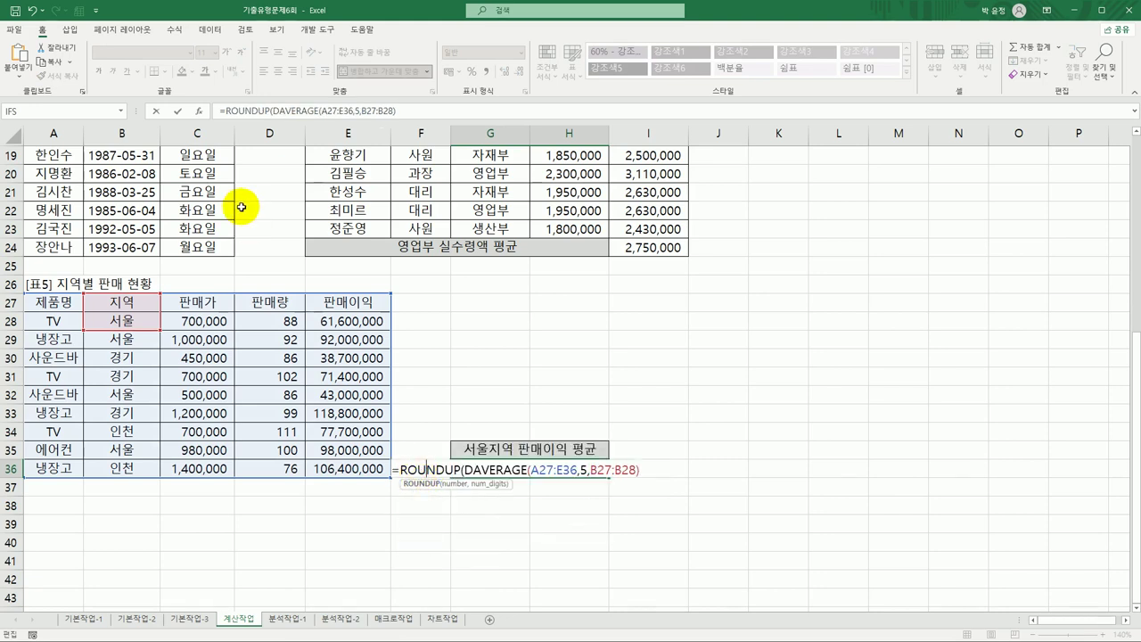
click(199, 112)
click(679, 226)
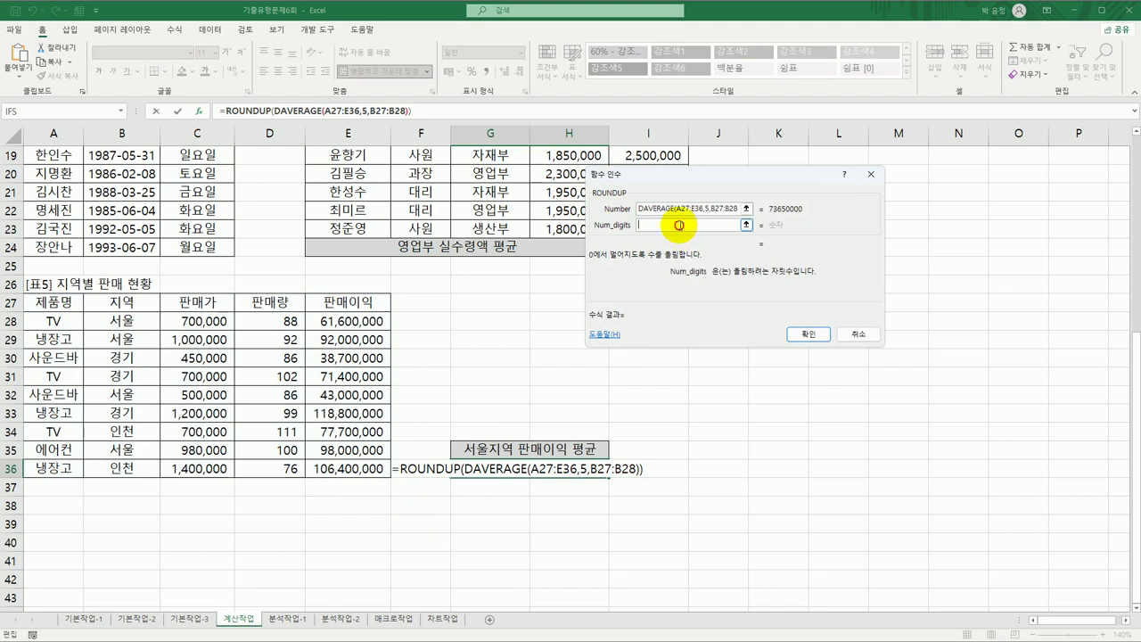
text(-1)
key(BackSpace)
text(2)
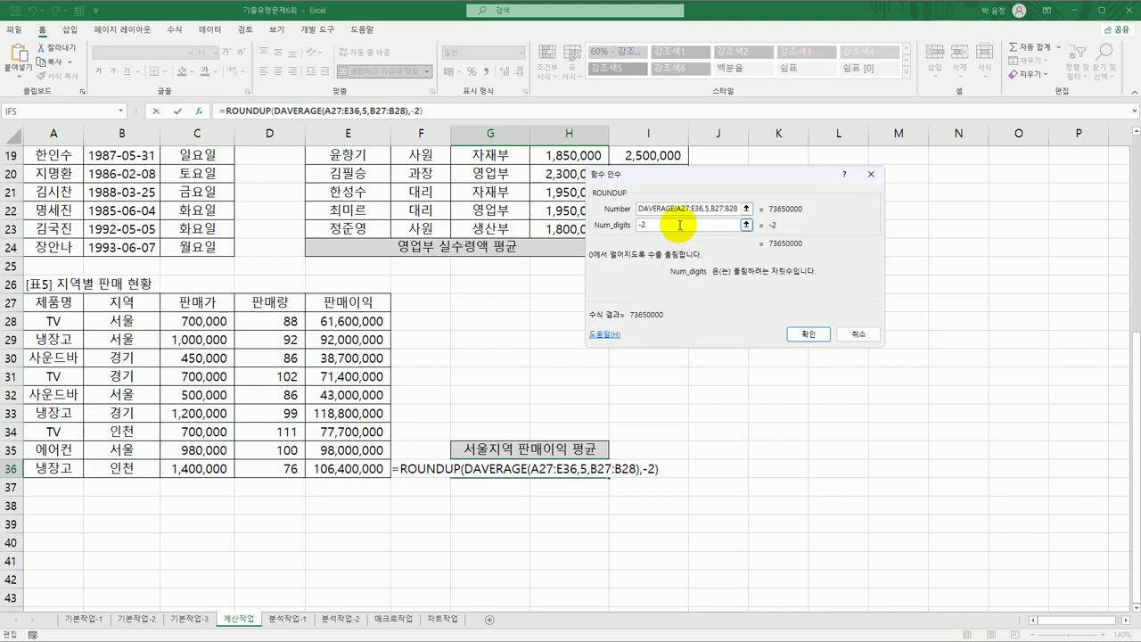
key(BackSpace)
text(3)
click(802, 333)
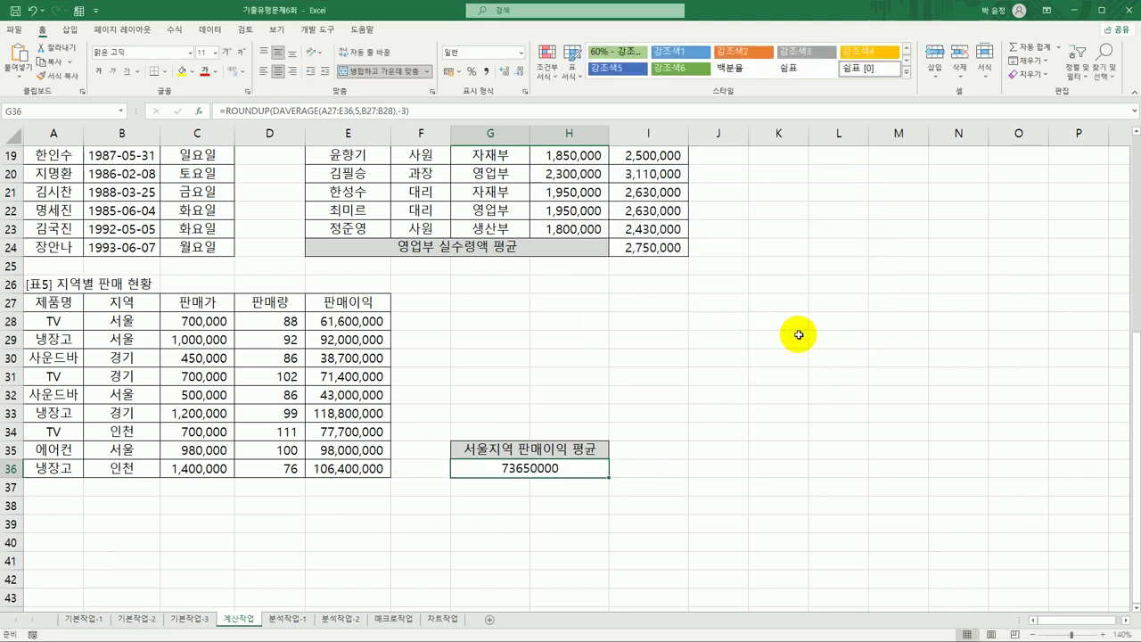
Step: Append &"원" to the end of the ROUNDUP formula in G36
key(F2)
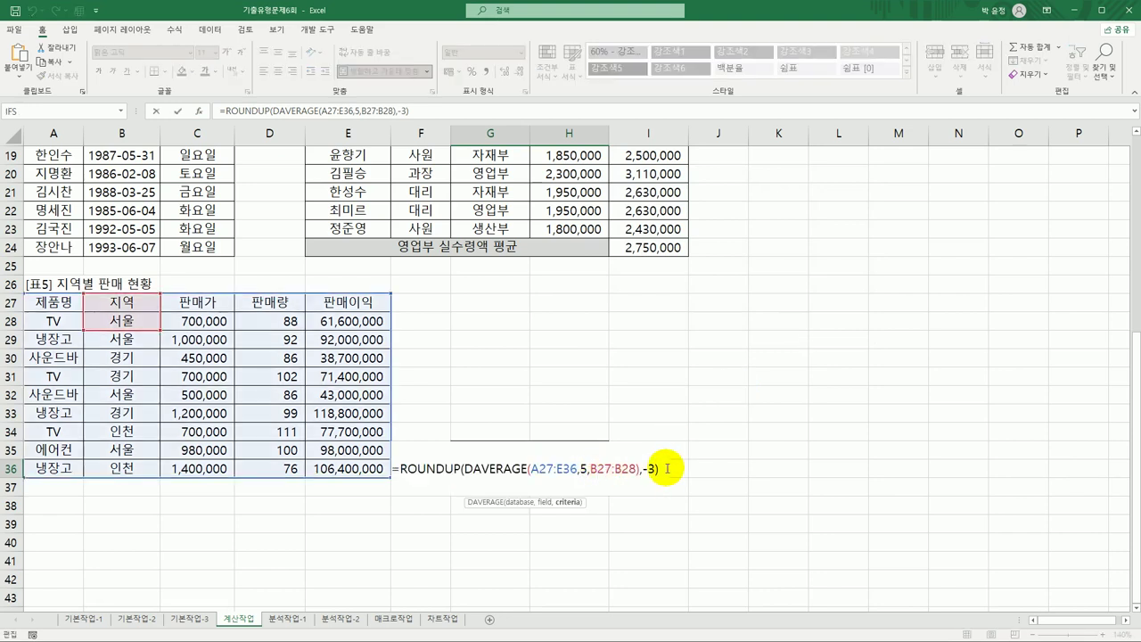
click(658, 468)
text(&)
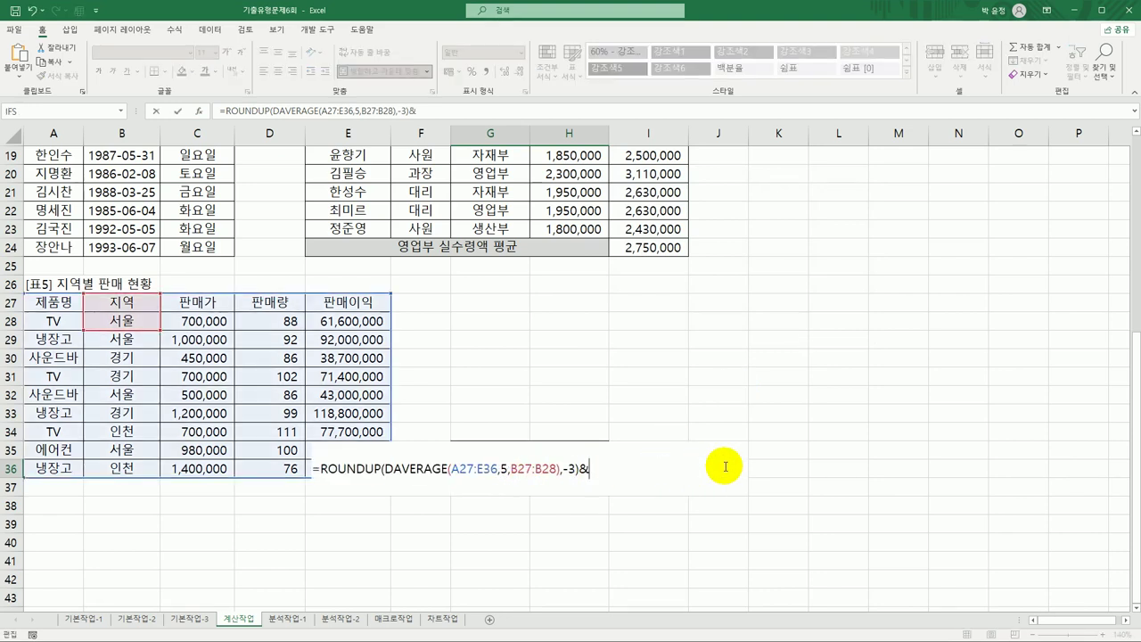
text("우)
text("원")
key(Return)
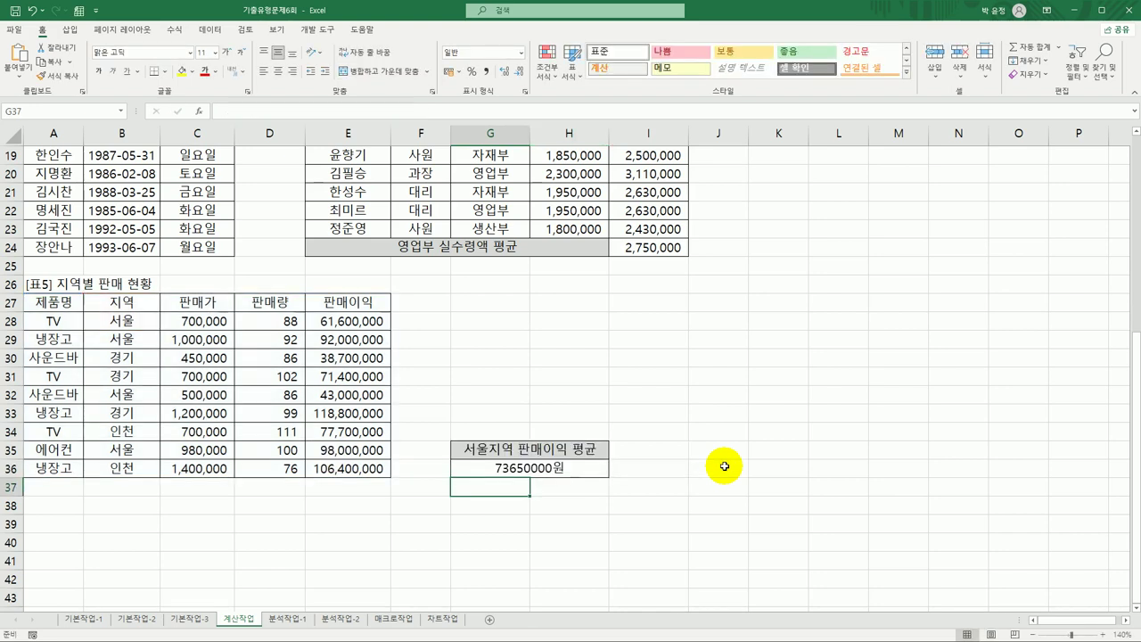
click(575, 466)
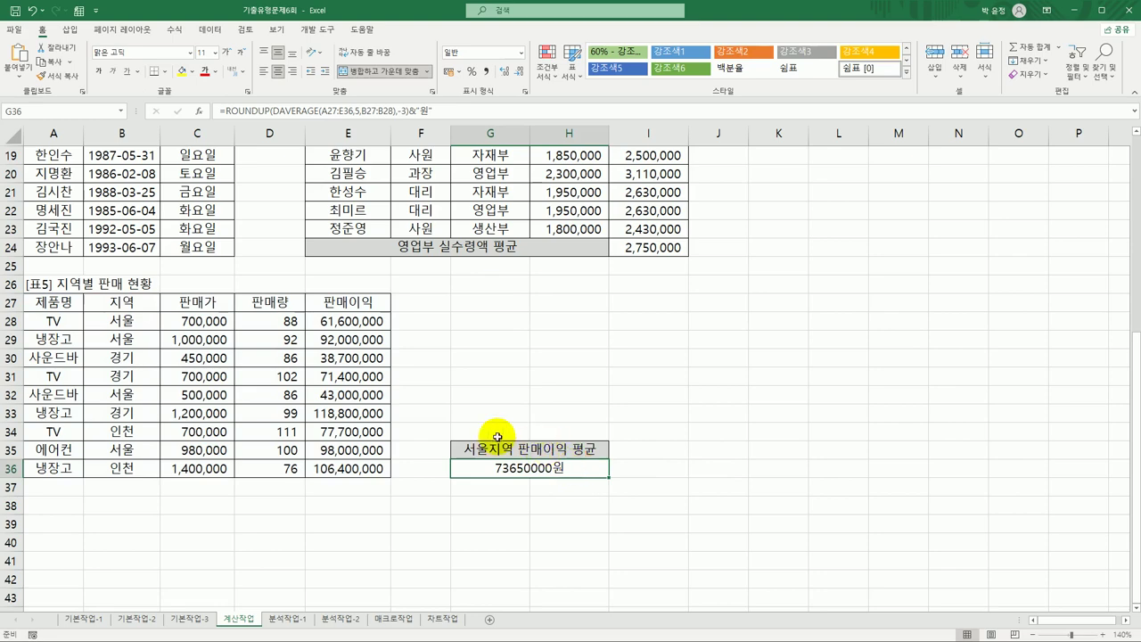
Step: Create a pivot table from the 영업 현황 data A3:F18 on sheet 분석작업-1, placed in the existing worksheet at H3
click(302, 620)
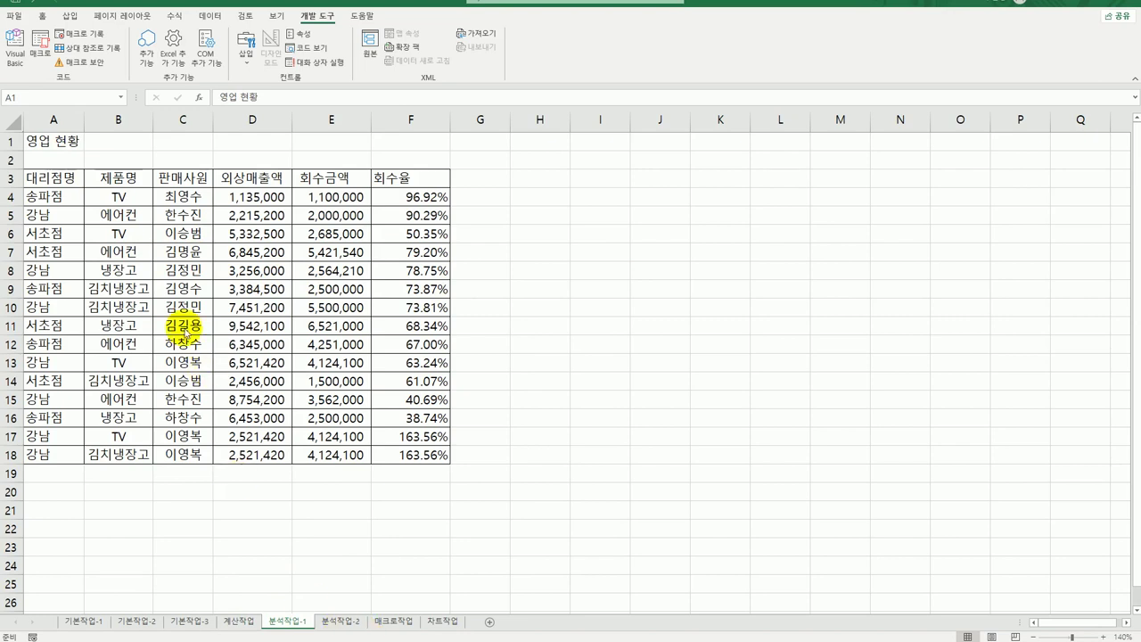
click(63, 176)
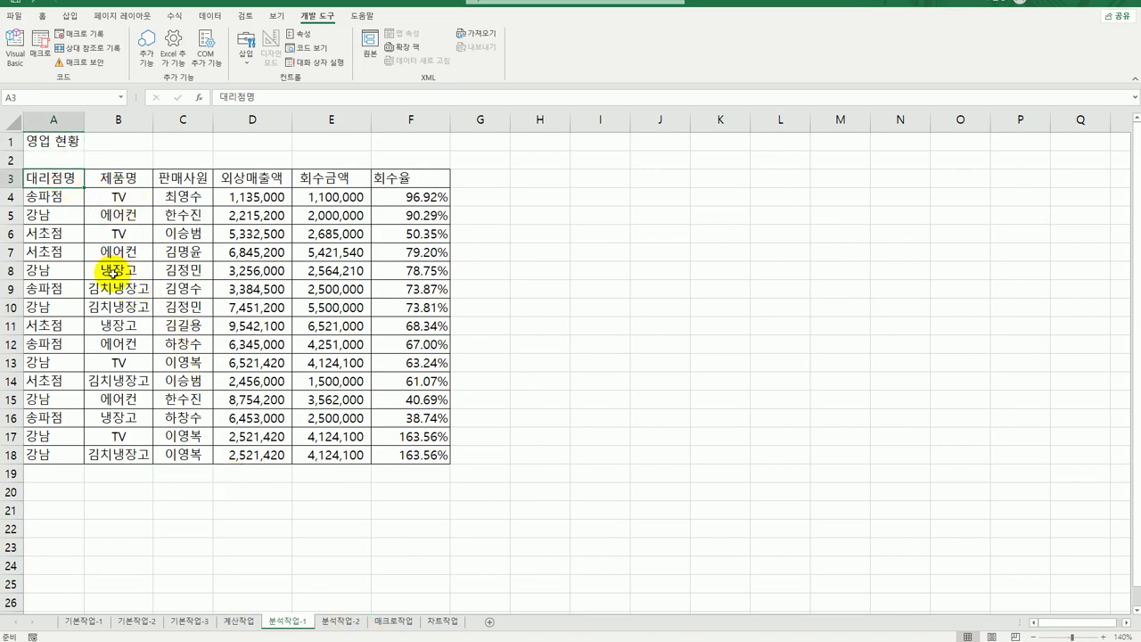
click(70, 17)
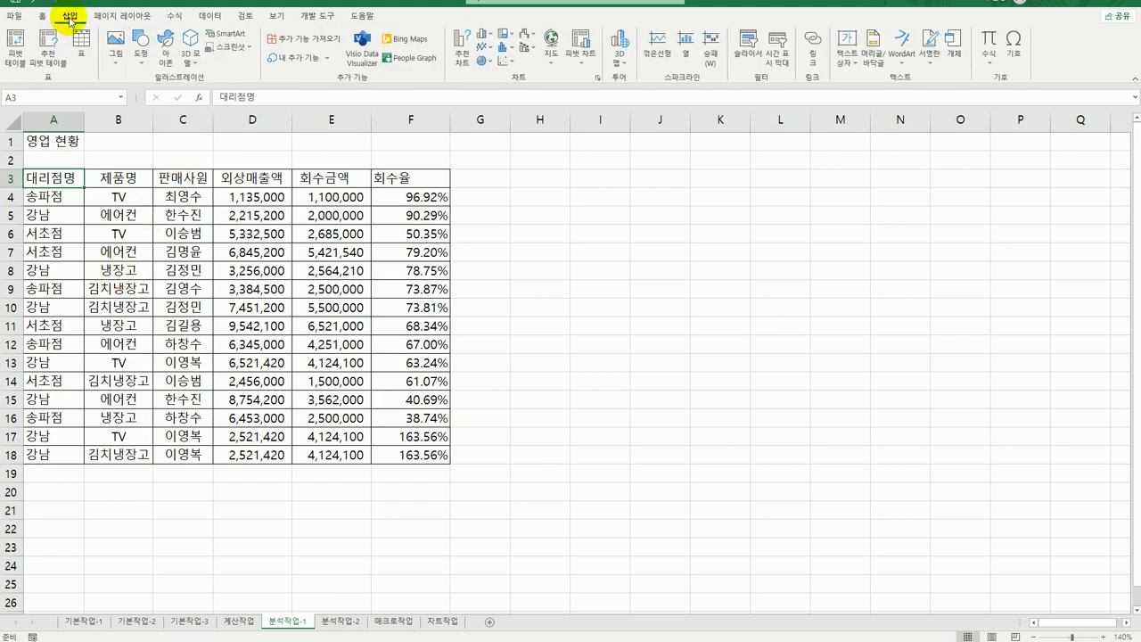
click(16, 55)
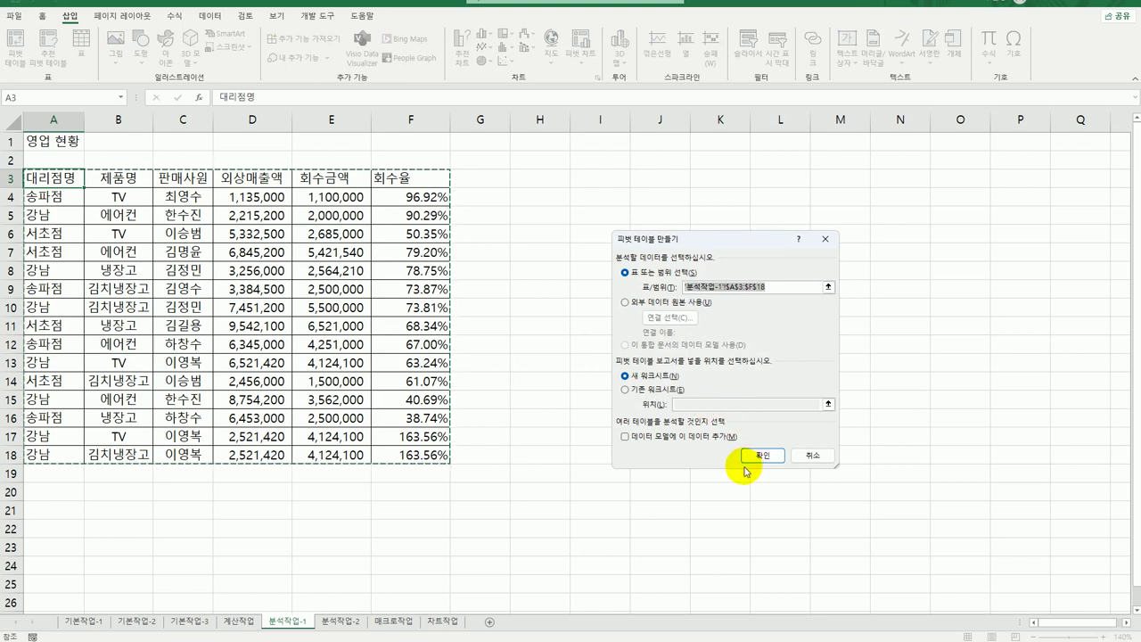
click(663, 391)
click(694, 405)
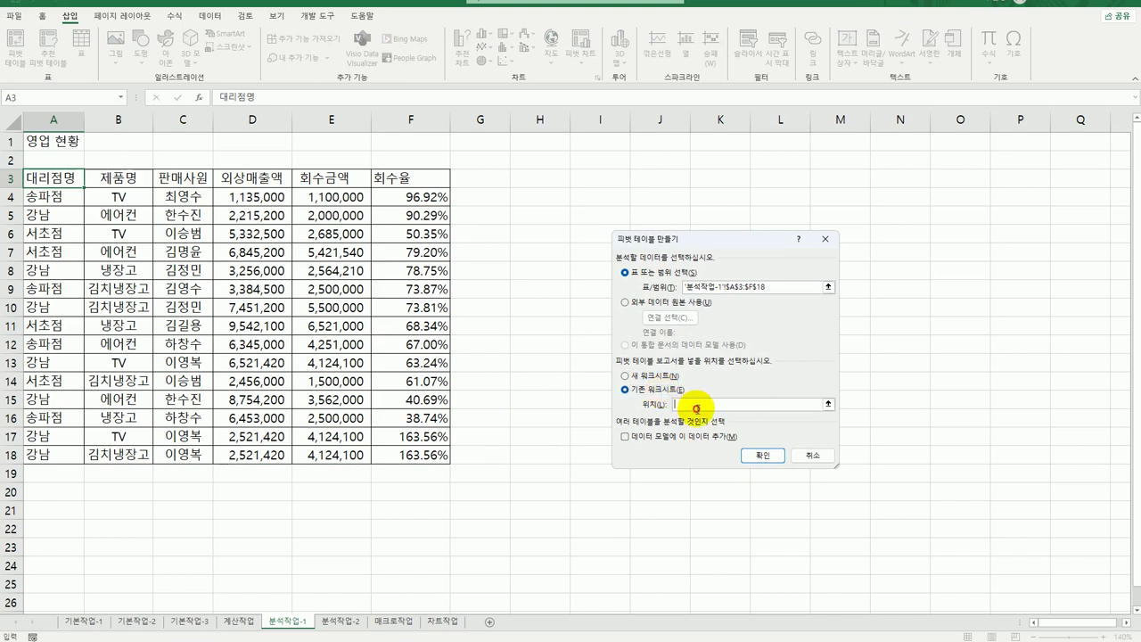
click(547, 187)
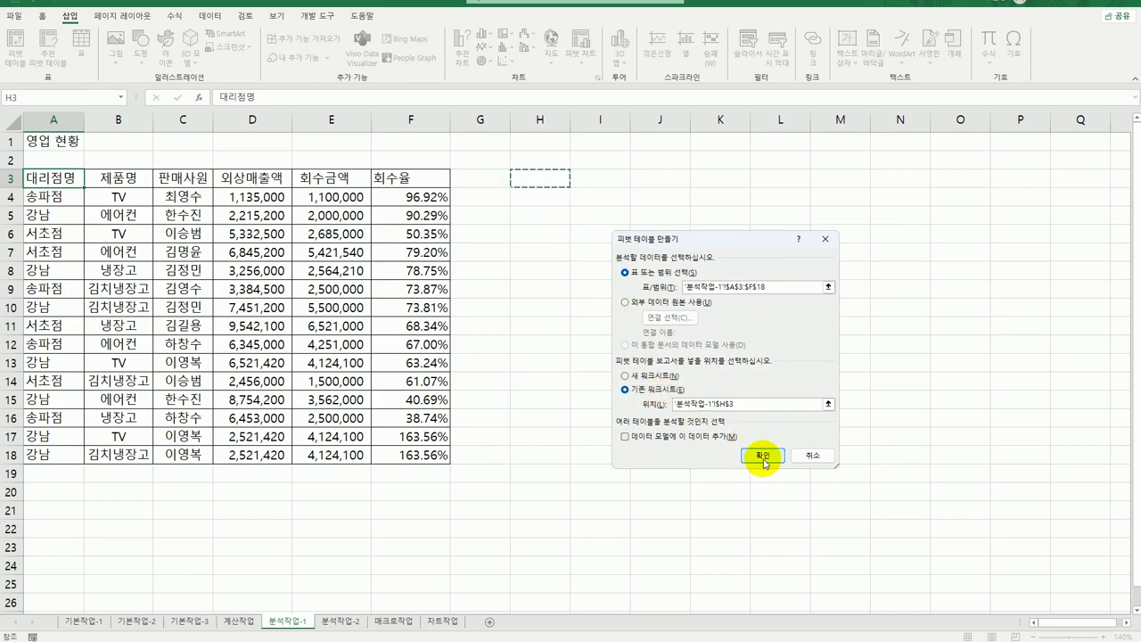
click(763, 458)
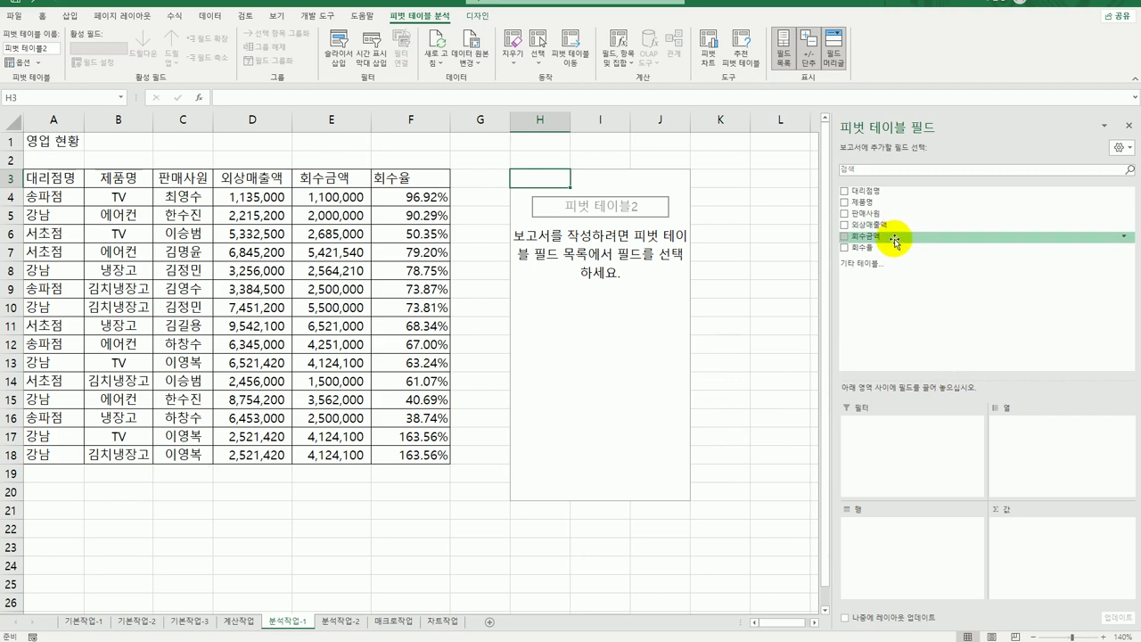
Step: Add 대리점명 and 판매사원 as row fields, 제품명 as the column field and 외상매출액 as the value field
drag(882, 198, 888, 544)
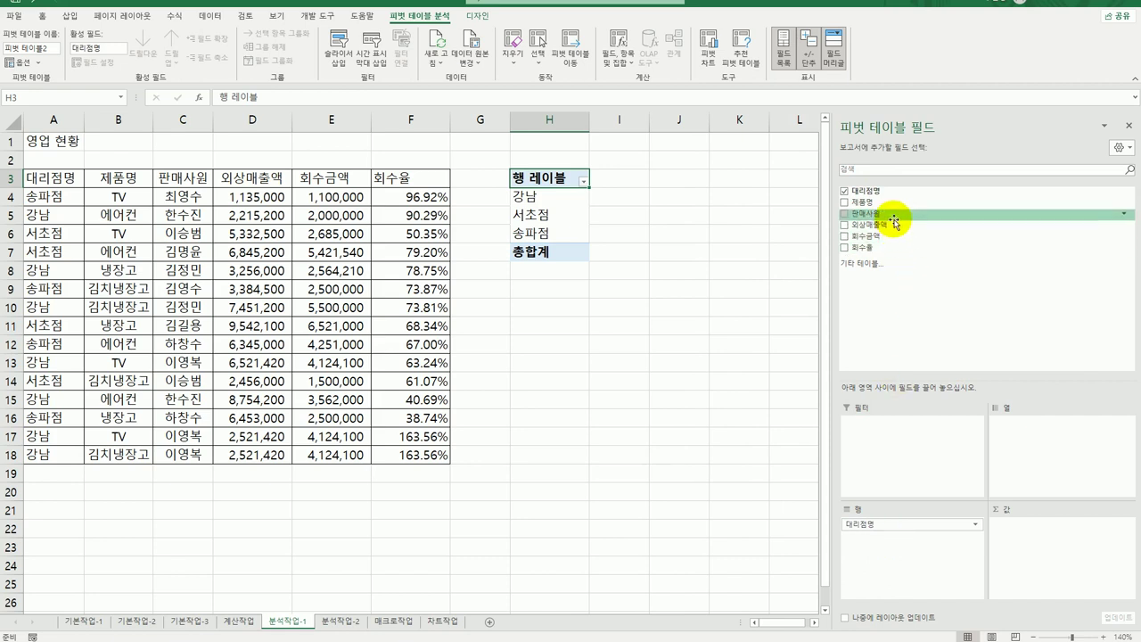
drag(884, 214, 897, 576)
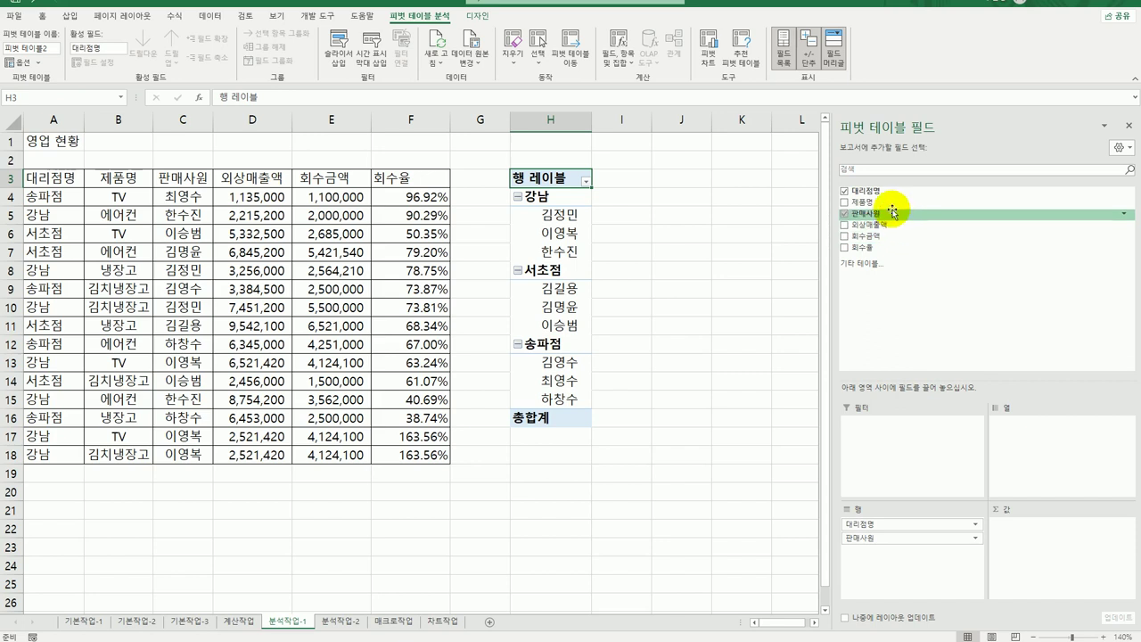
drag(895, 204, 1043, 485)
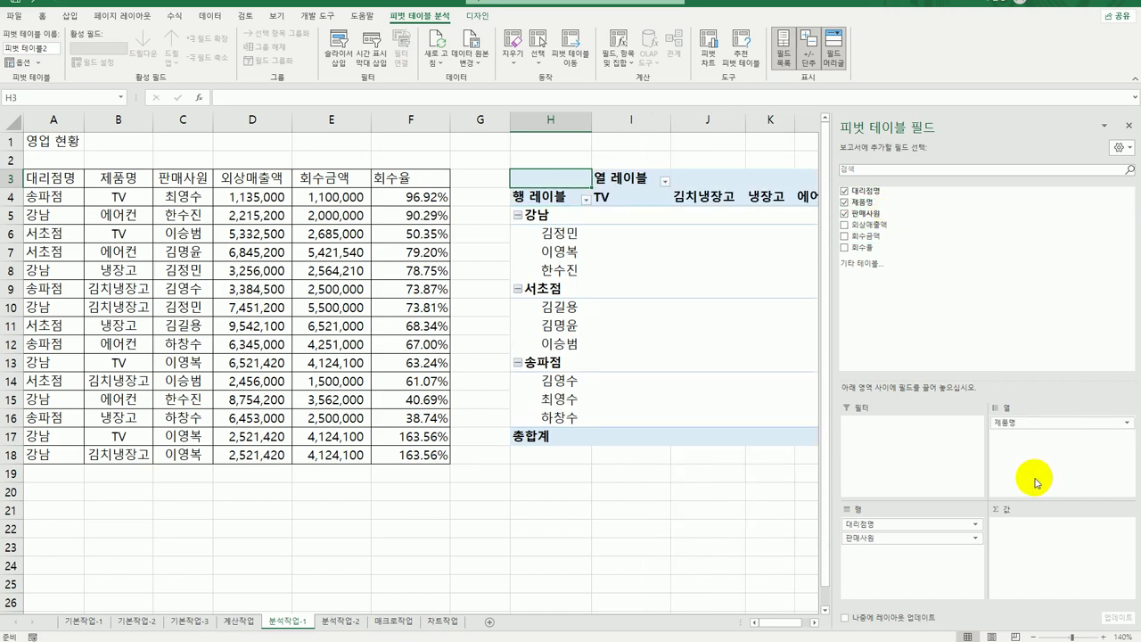
drag(892, 225, 1046, 575)
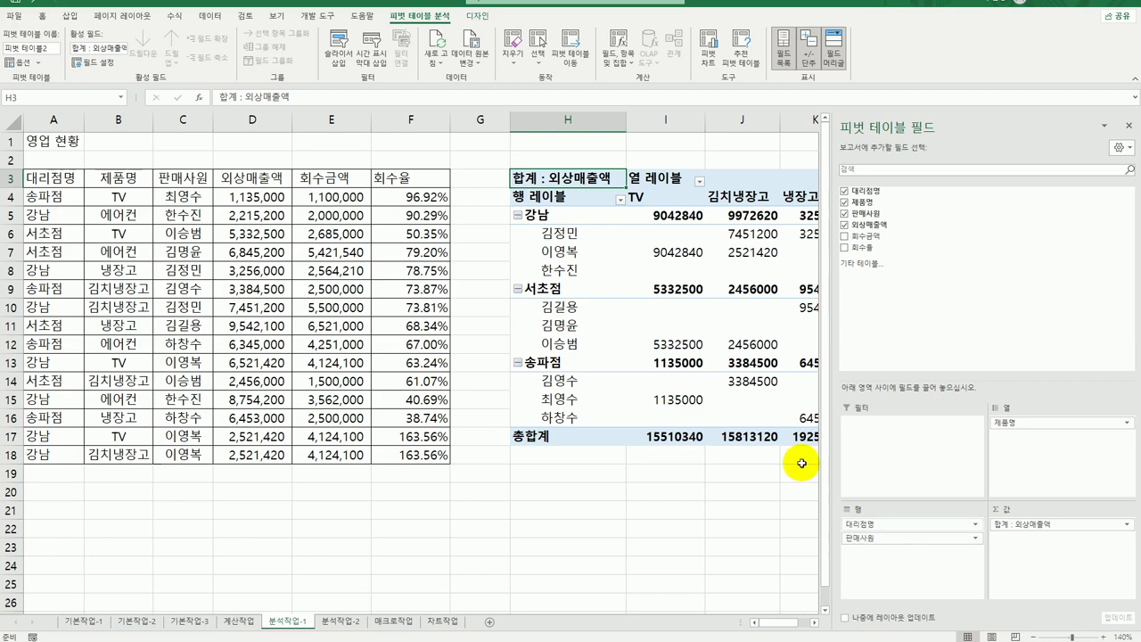
Step: Set the pivot table's grand totals to show for columns only
click(651, 291)
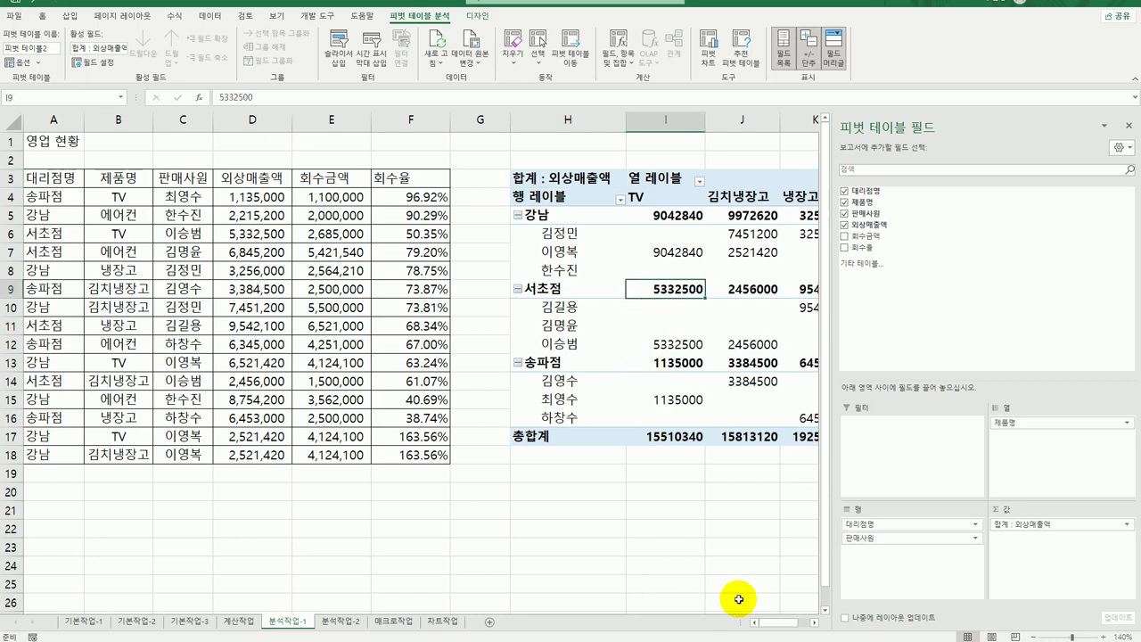
click(812, 623)
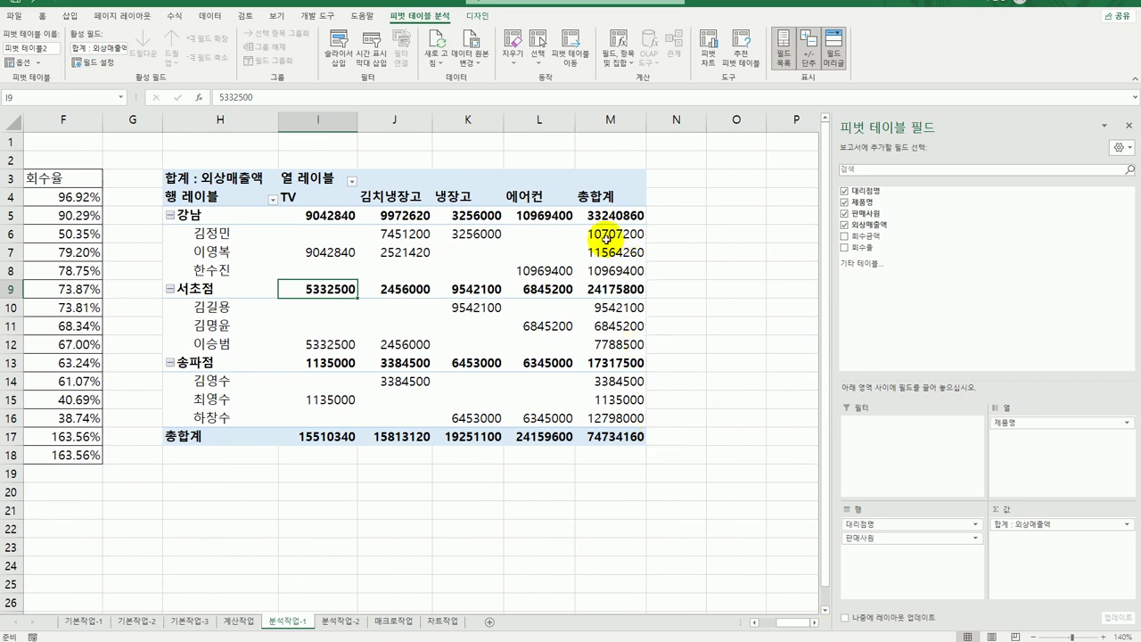
click(613, 212)
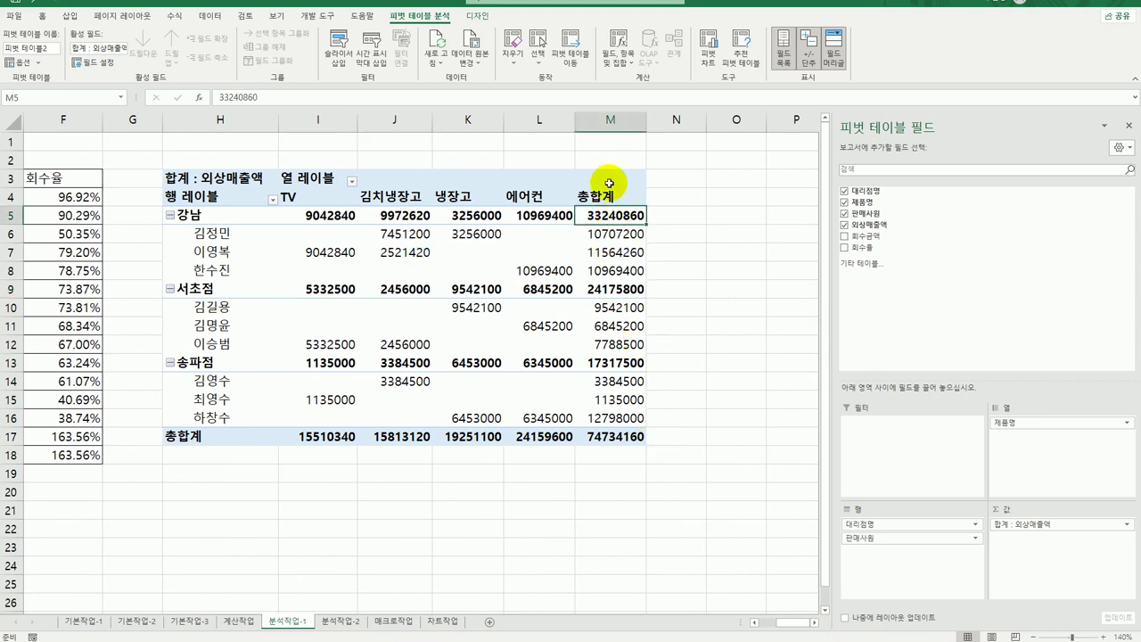
click(472, 20)
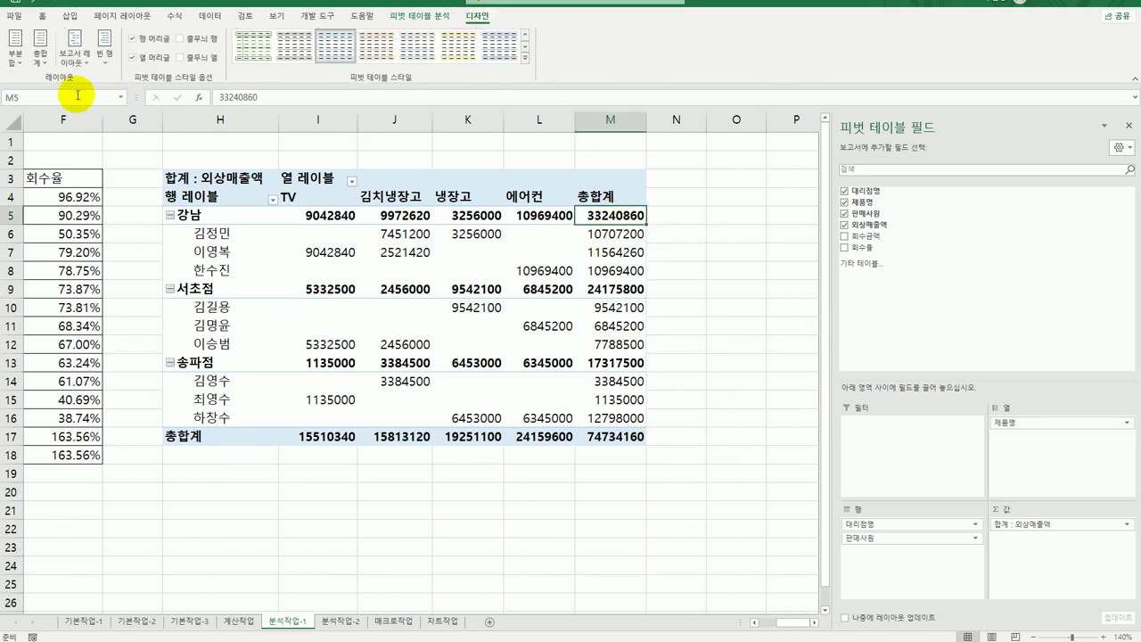
click(41, 49)
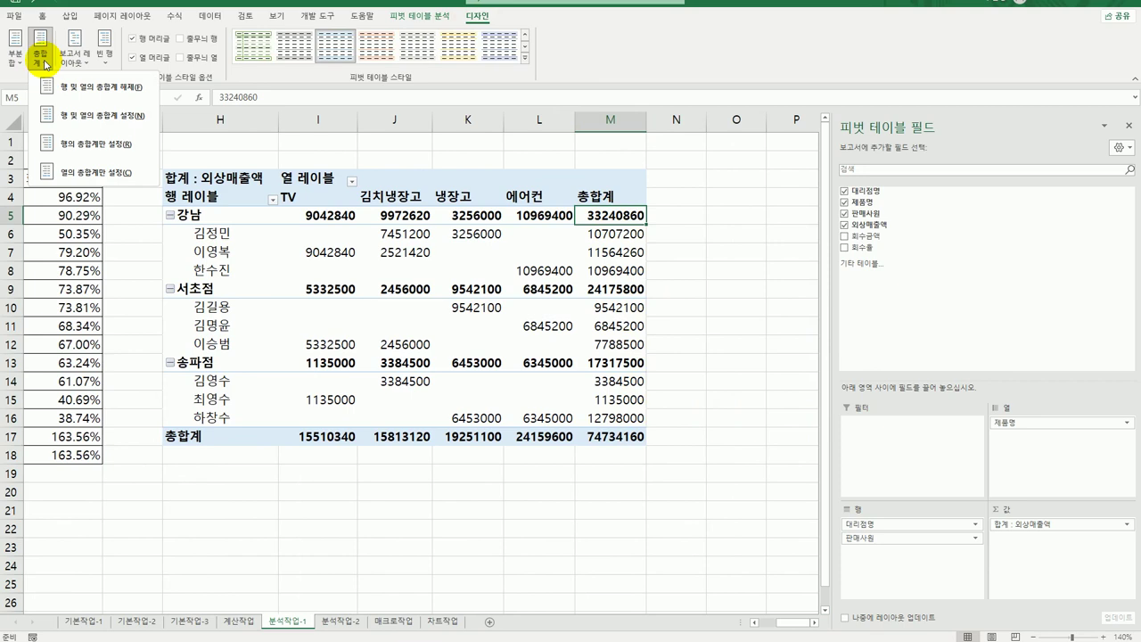
click(76, 173)
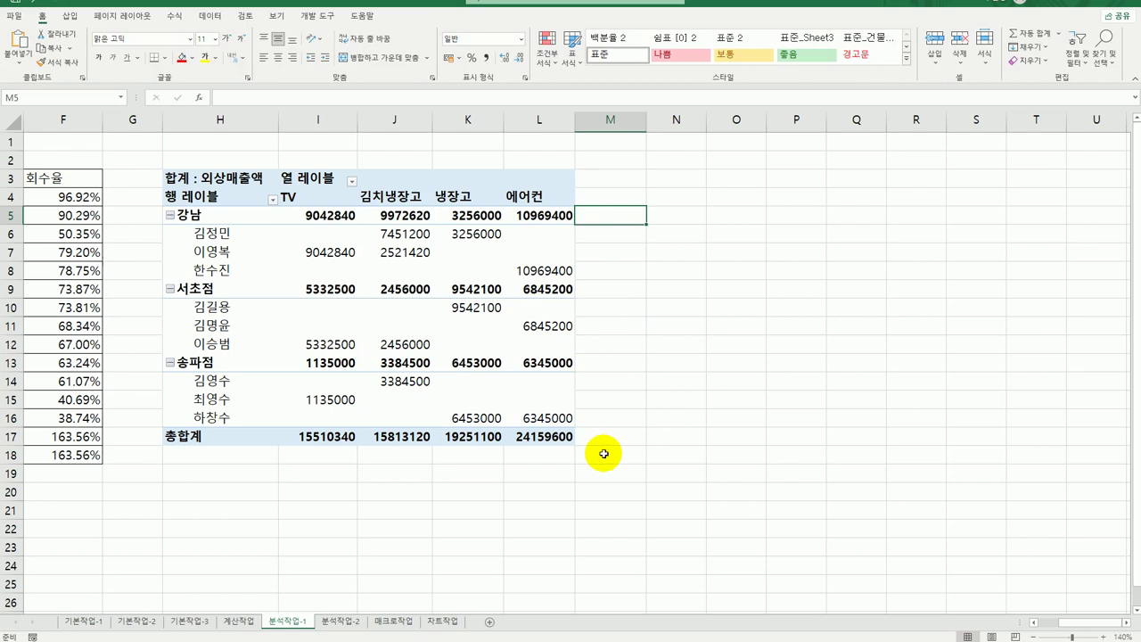
Step: Display the pivot report in outline form and show all subtotals at the bottom of each group
click(387, 274)
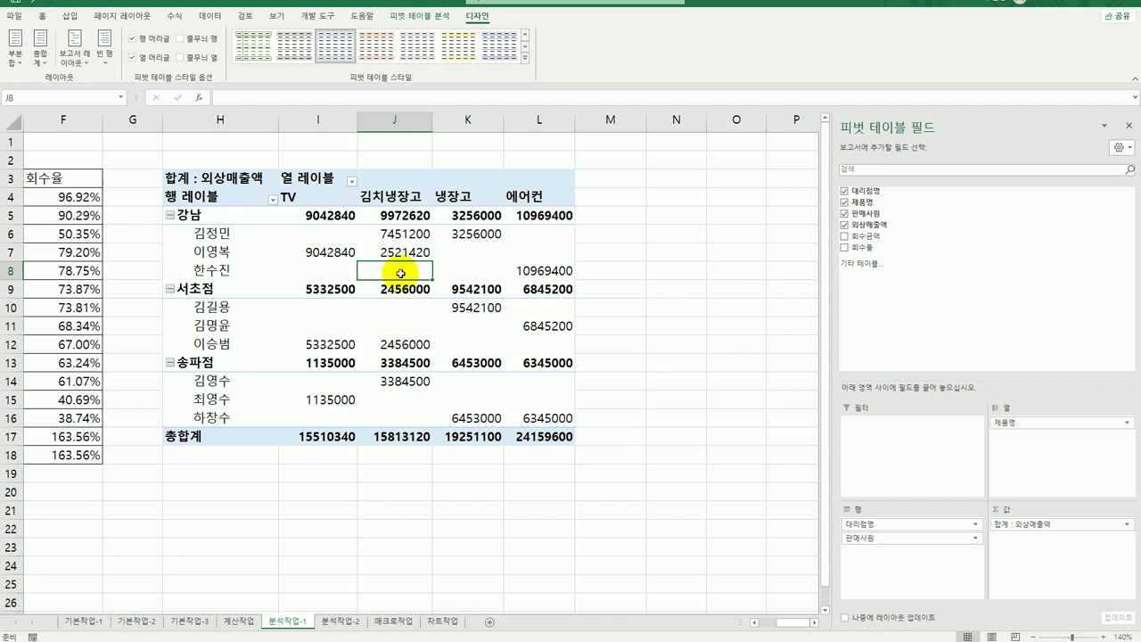
click(74, 60)
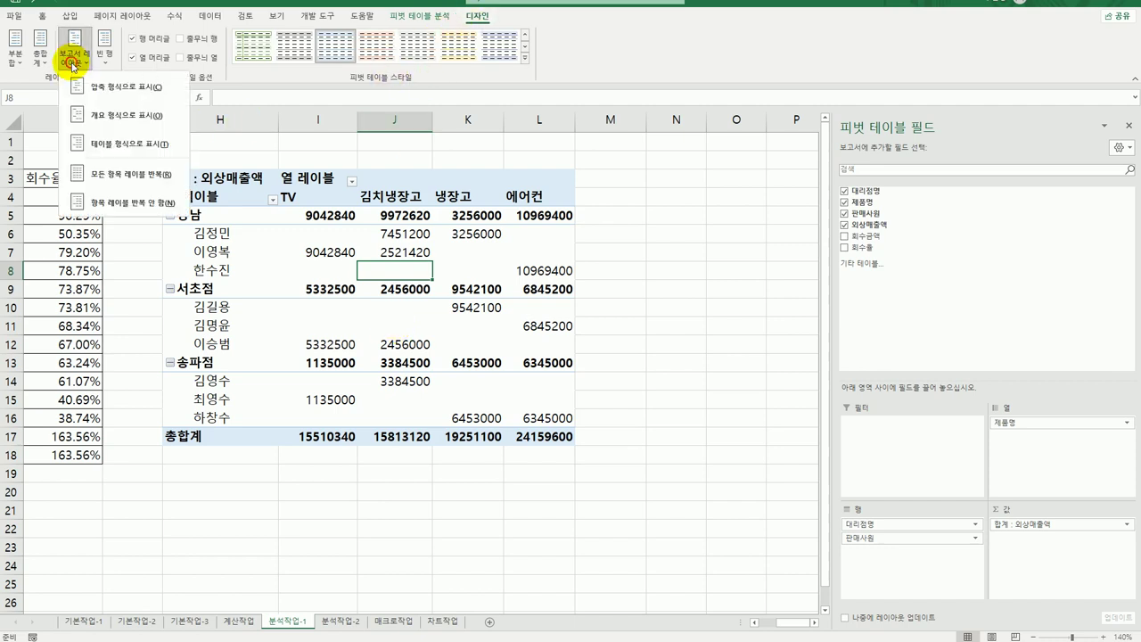
click(81, 115)
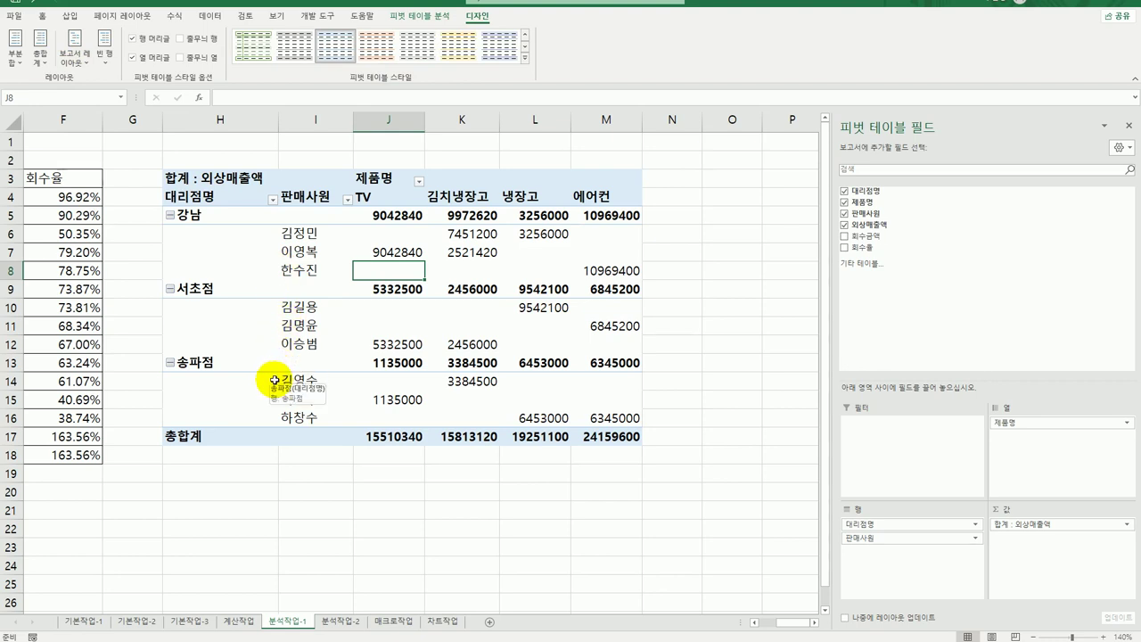
click(16, 58)
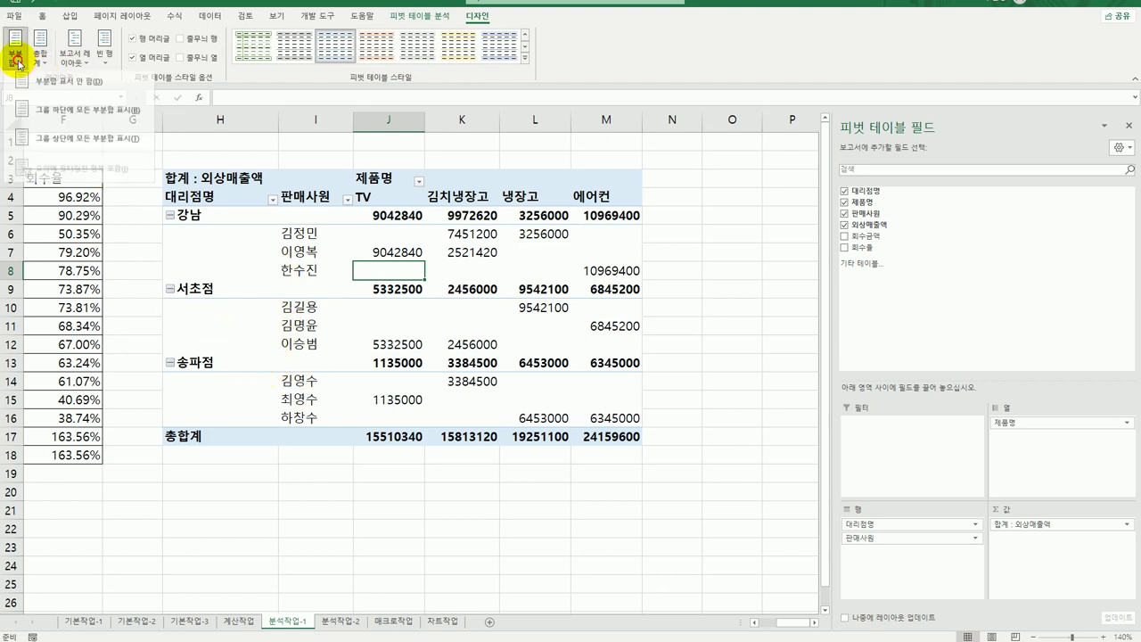
click(49, 116)
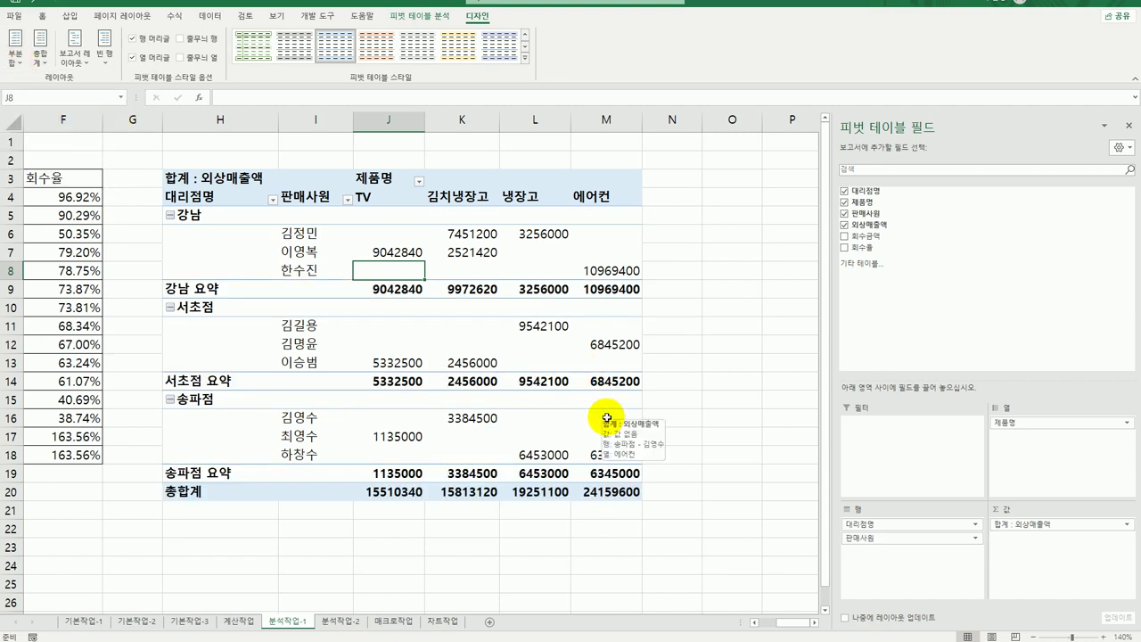
mouse_move(576, 490)
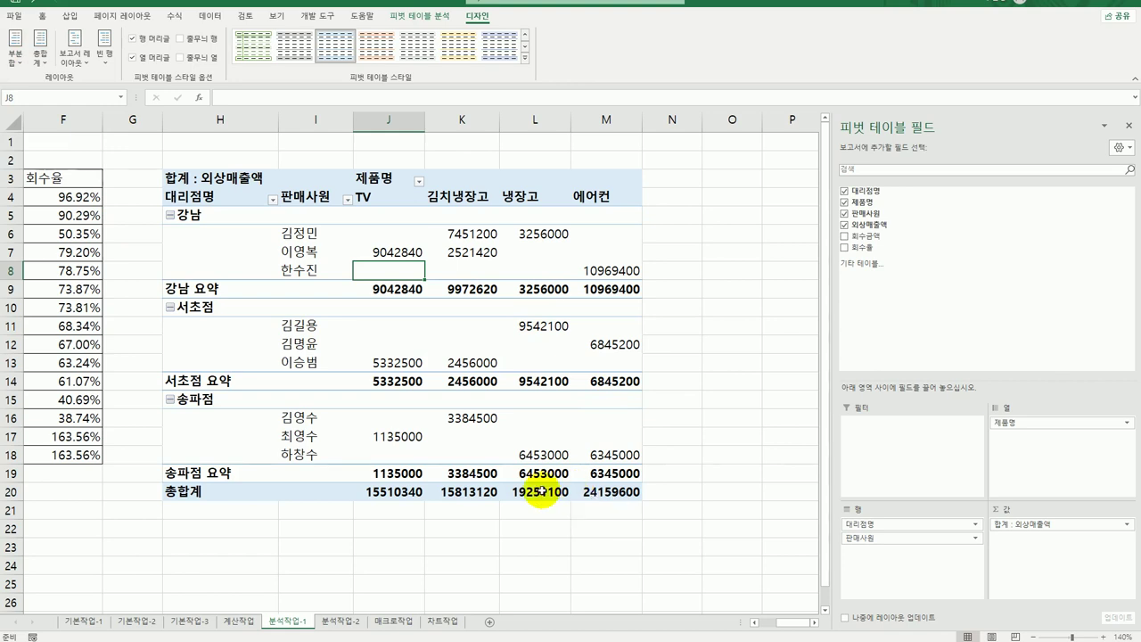
Step: Change the summary calculation of the 외상매출액 value field in H3 to 평균
click(217, 183)
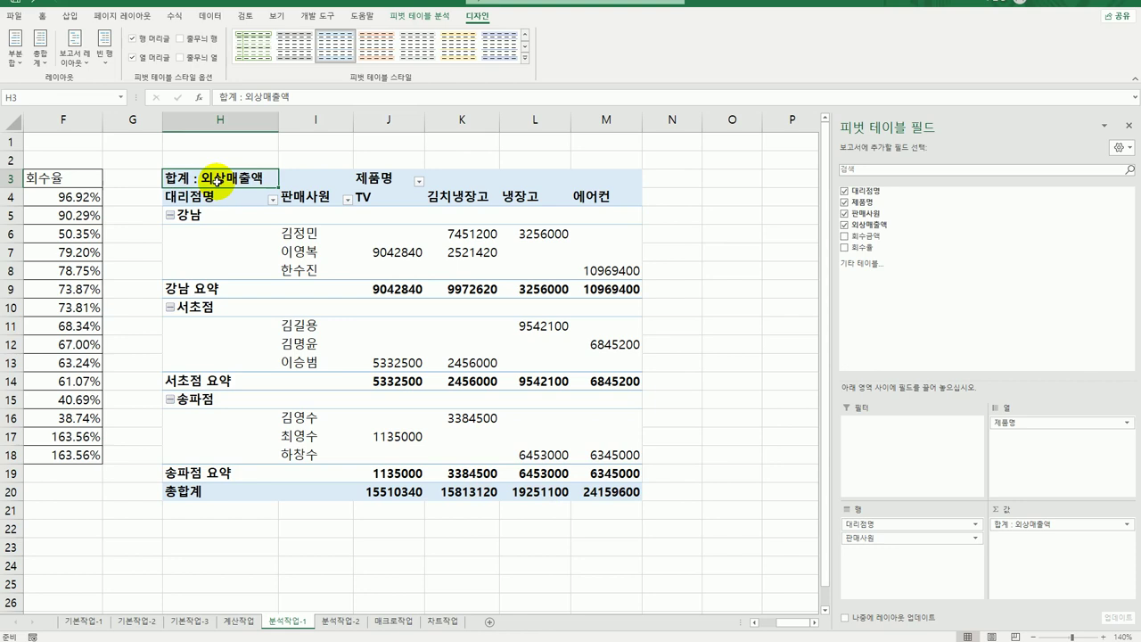
right_click(217, 181)
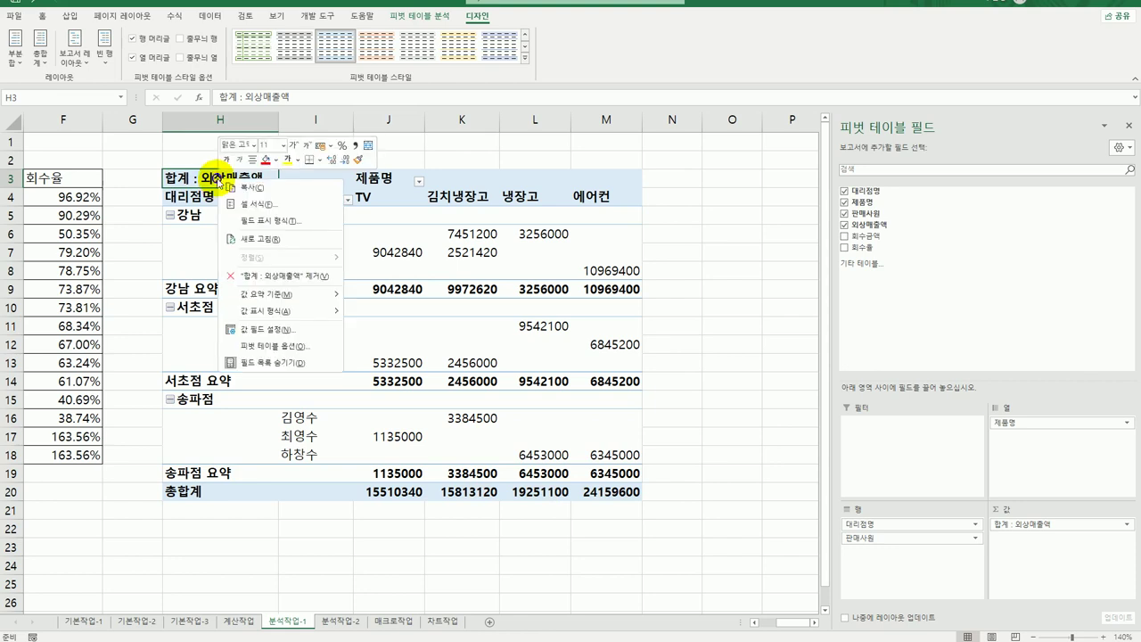
click(282, 330)
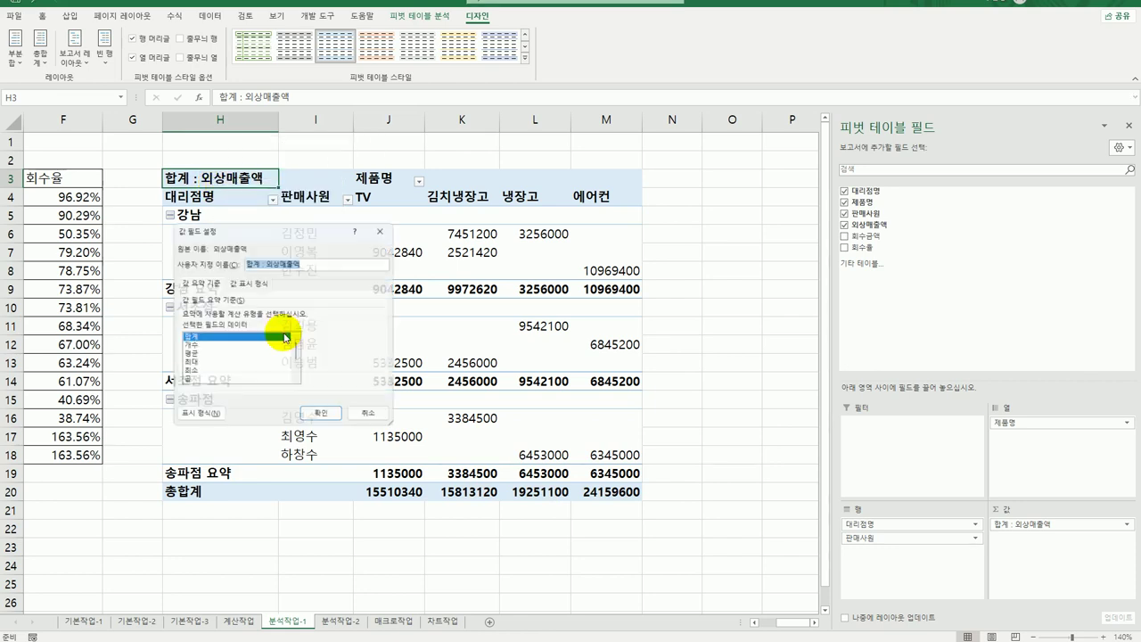
drag(300, 228, 585, 234)
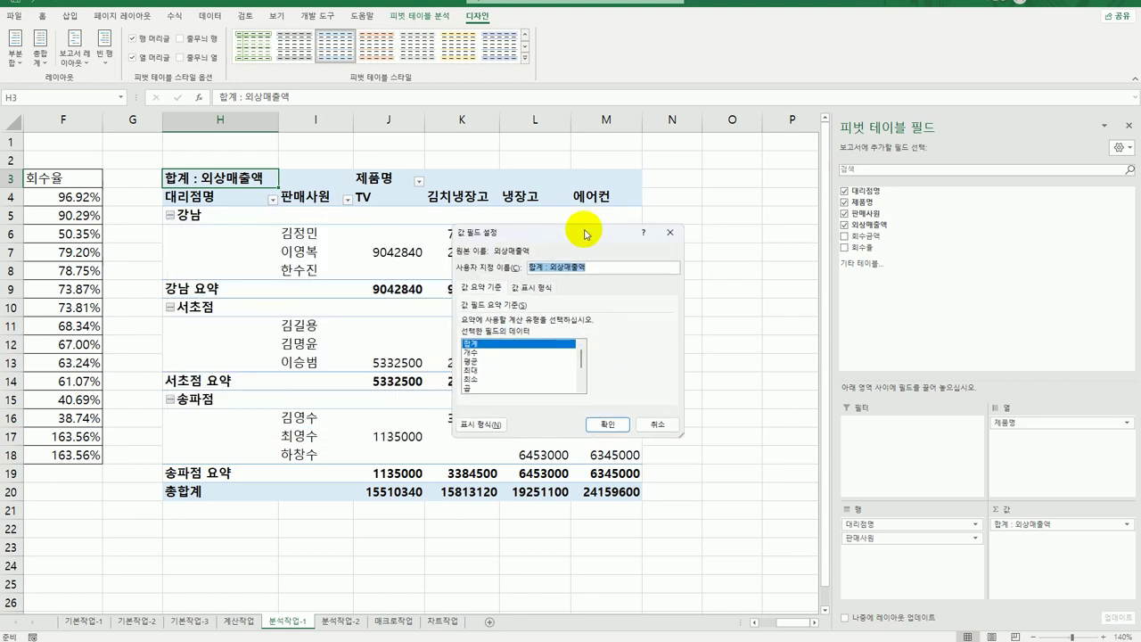
click(505, 362)
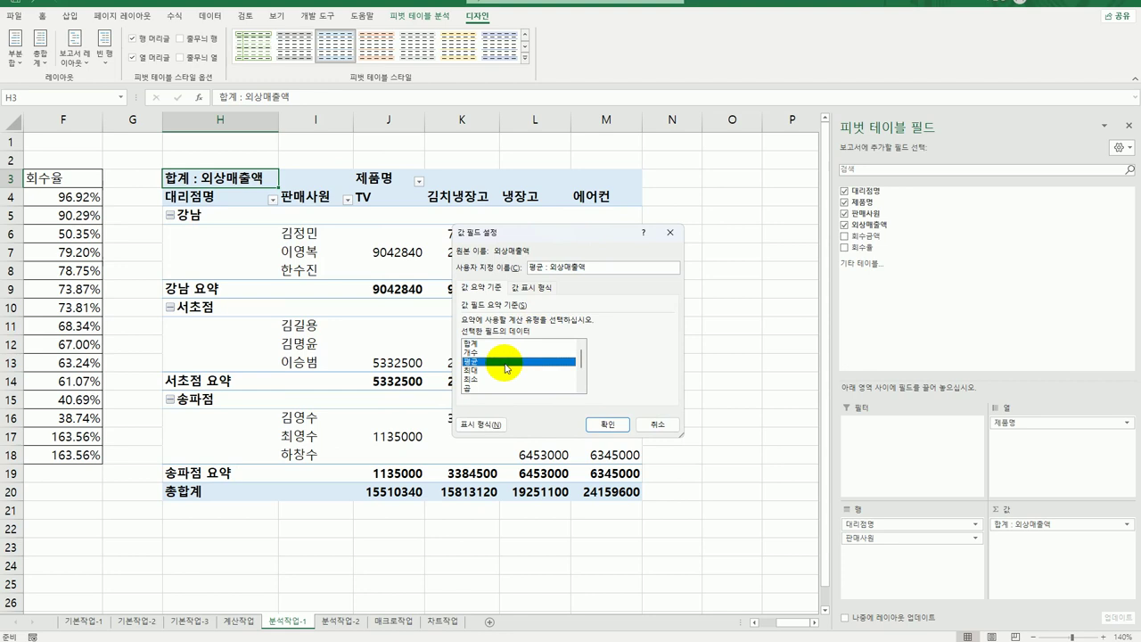
Step: Format the 외상매출액 averages as 숫자 with one decimal place and the thousands separator, and apply the field settings
click(479, 426)
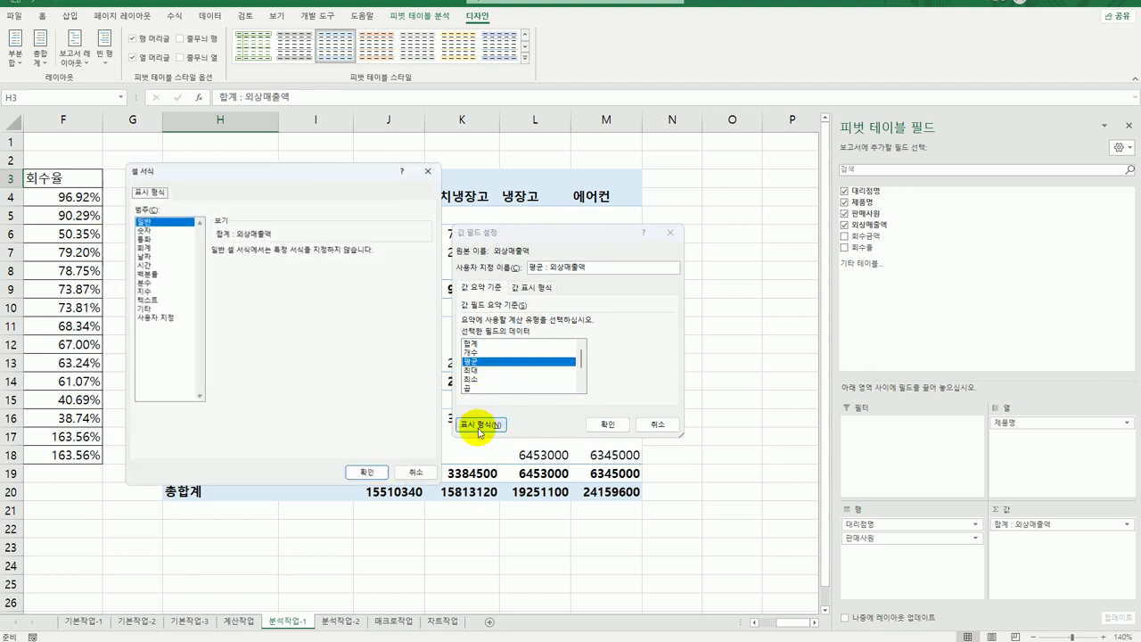
click(147, 228)
click(230, 266)
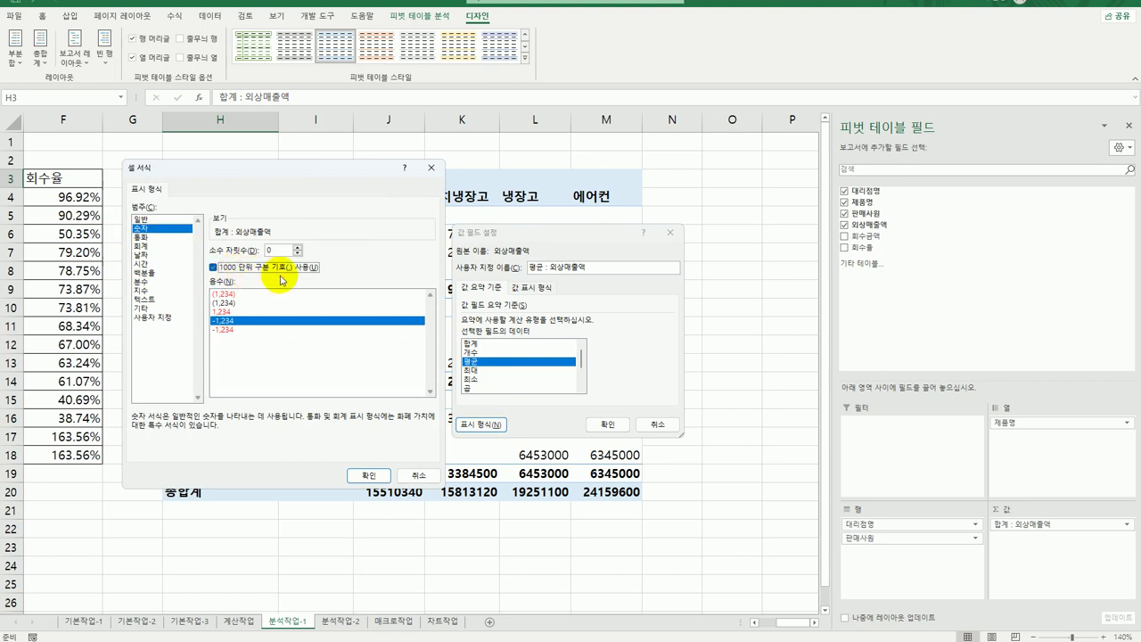
click(368, 475)
click(606, 424)
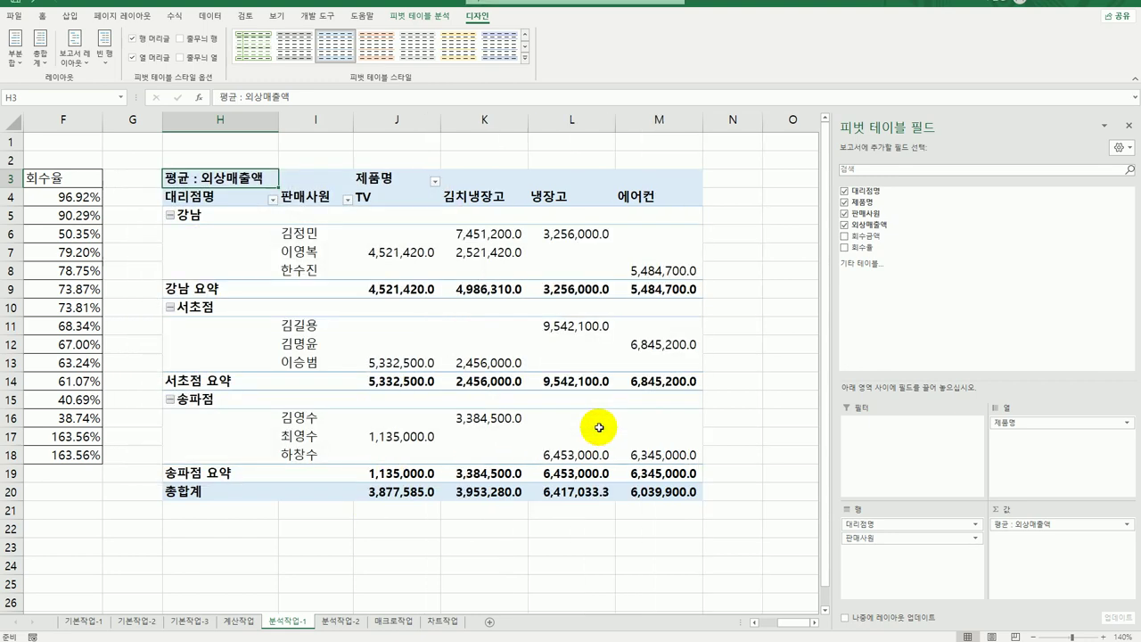
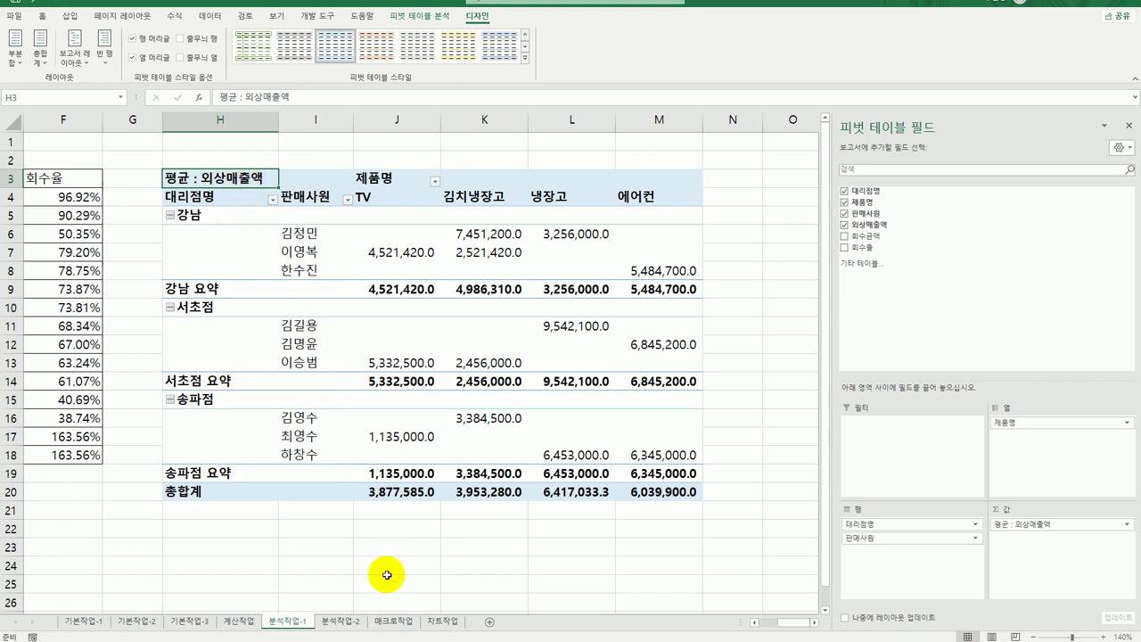
Step: Examine the 총합계 row of the pivot table to compare the order of the product averages
drag(381, 493, 652, 491)
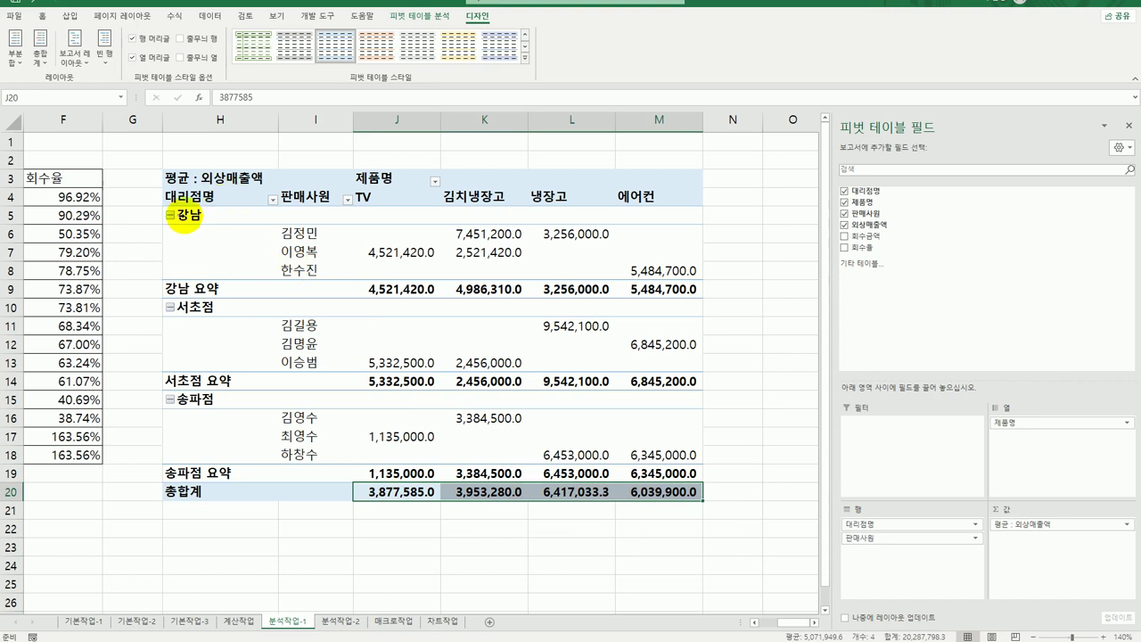
click(204, 178)
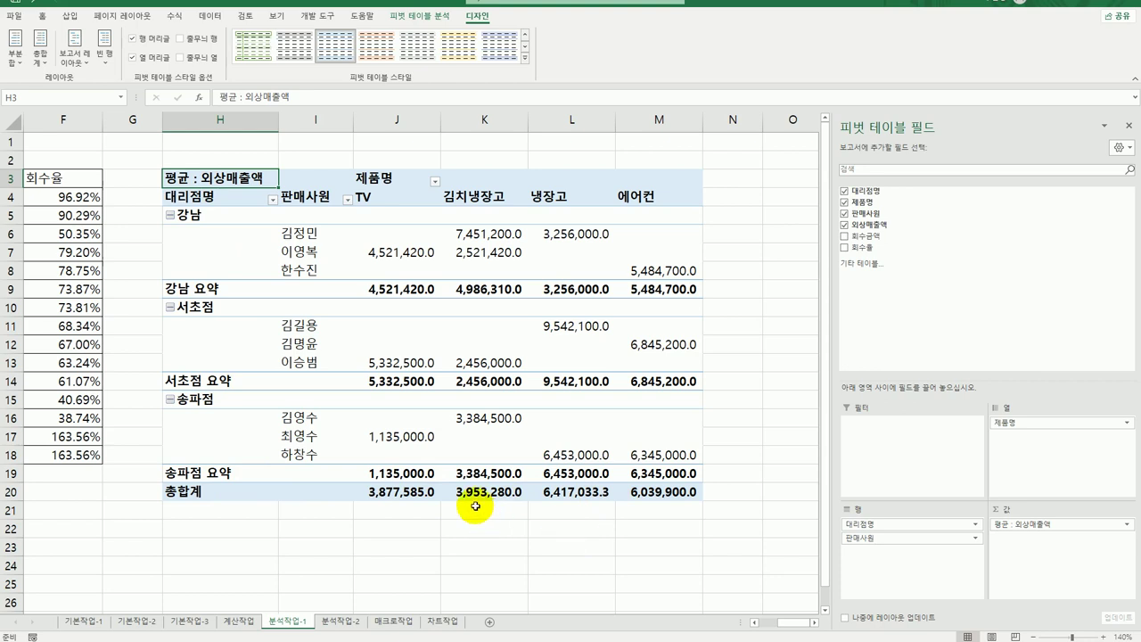
click(402, 492)
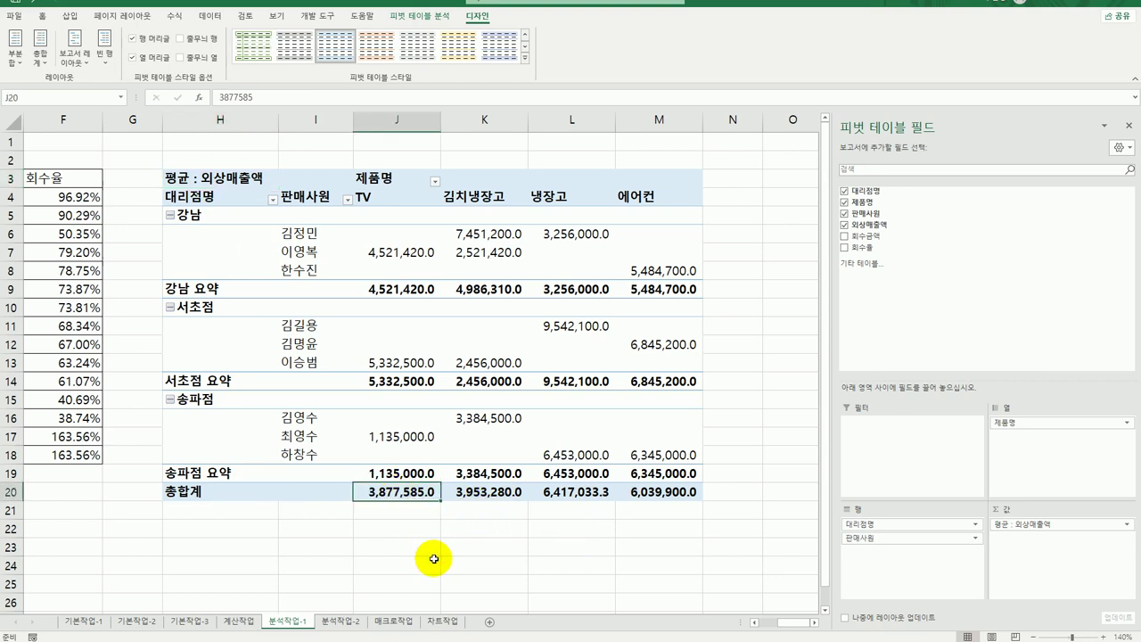
click(475, 491)
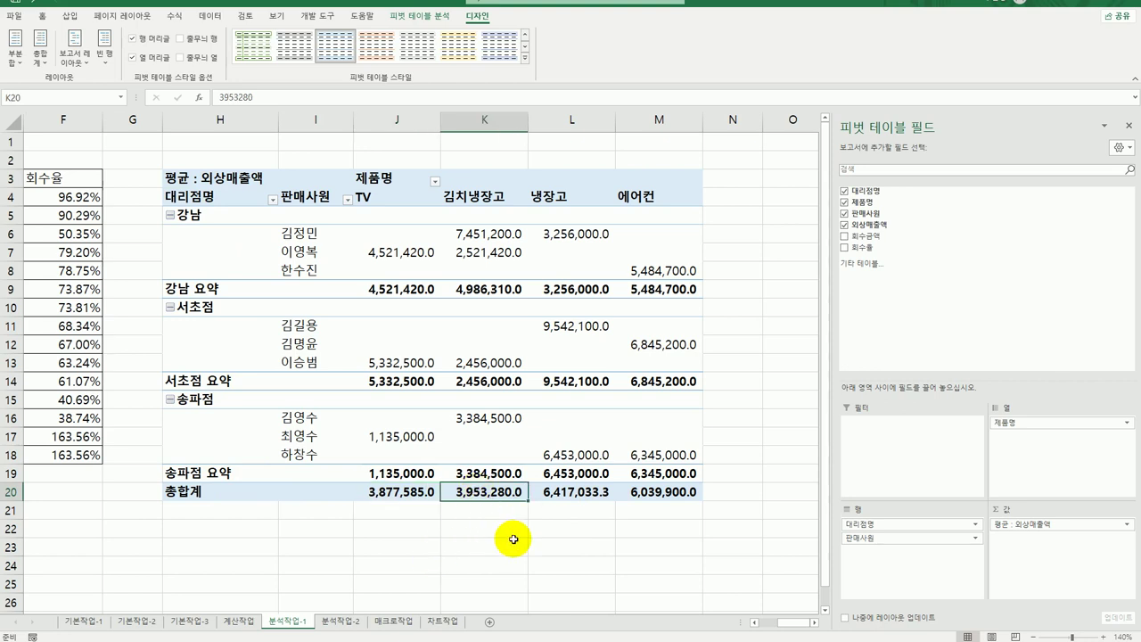
click(658, 494)
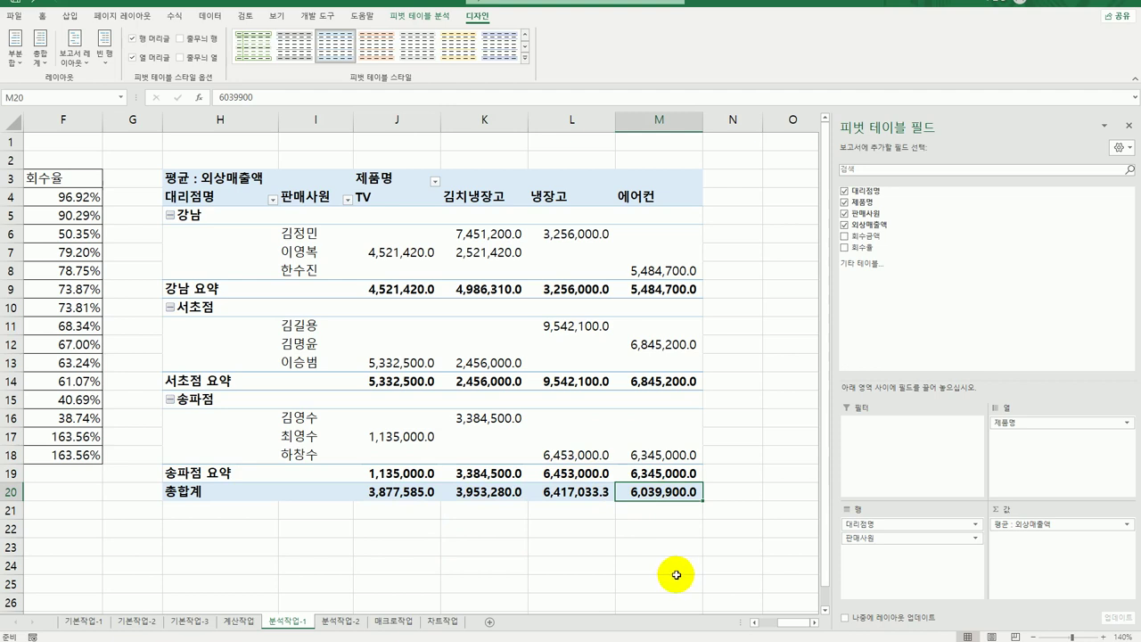
click(218, 495)
drag(369, 492, 643, 495)
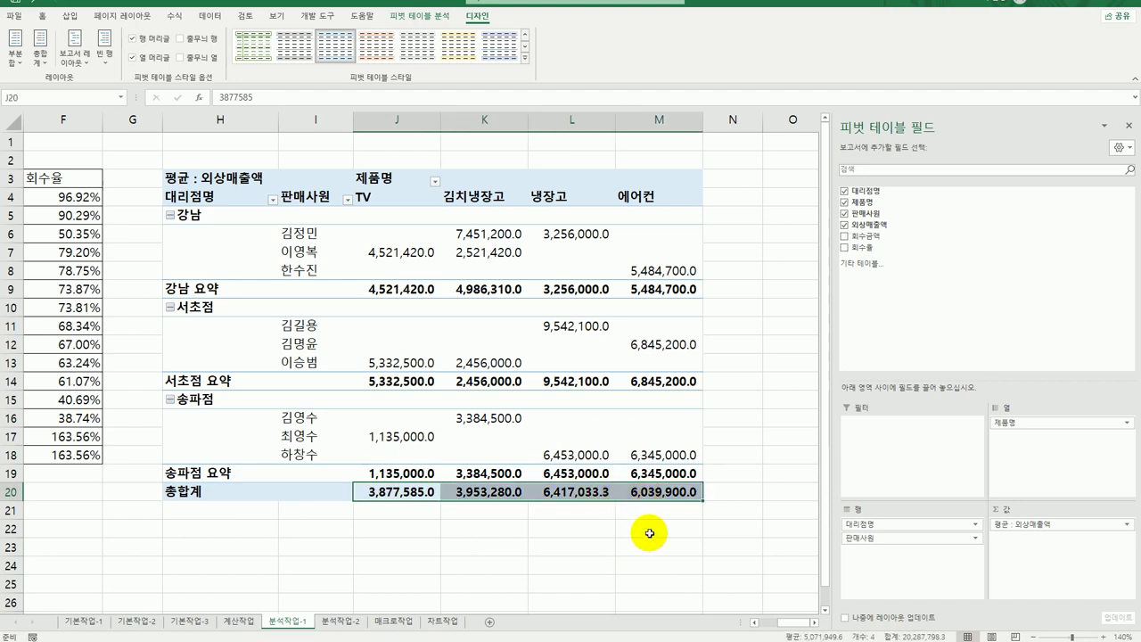
click(650, 532)
click(654, 492)
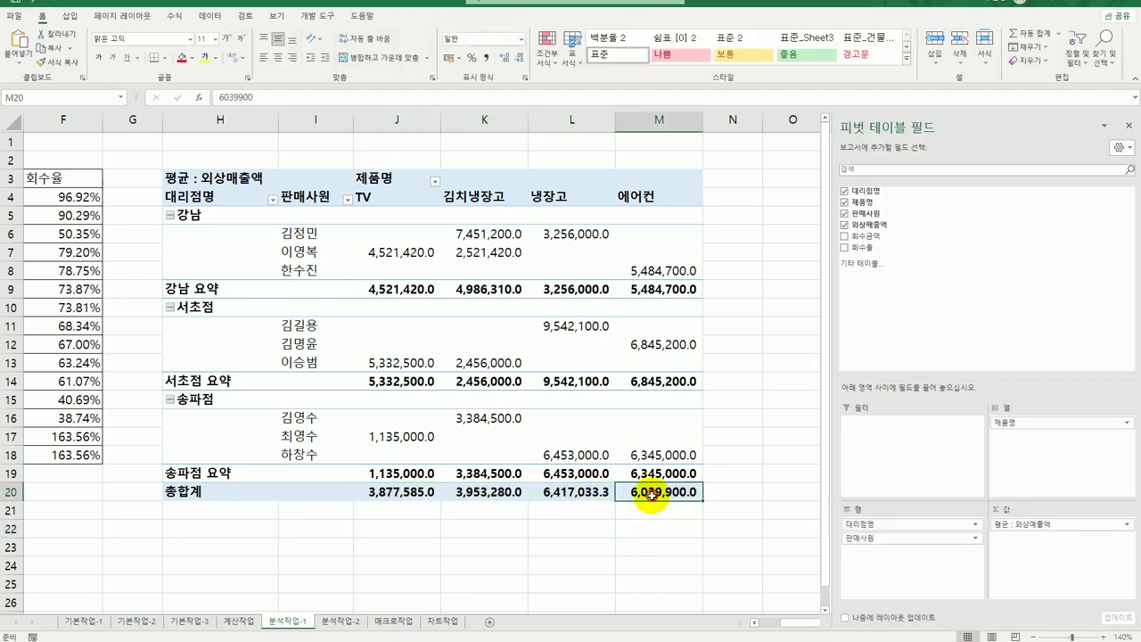
Step: Move the 에어컨 column ahead of the 냉장고 column in the pivot table and select the 총합계 row H20:M20
click(646, 202)
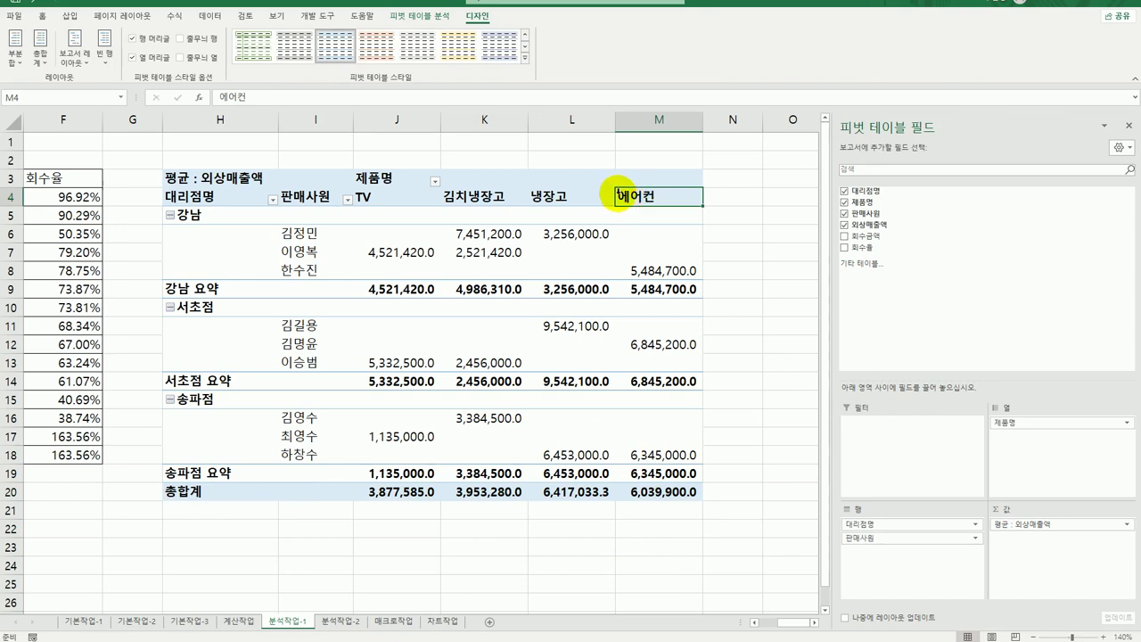
drag(615, 198, 527, 205)
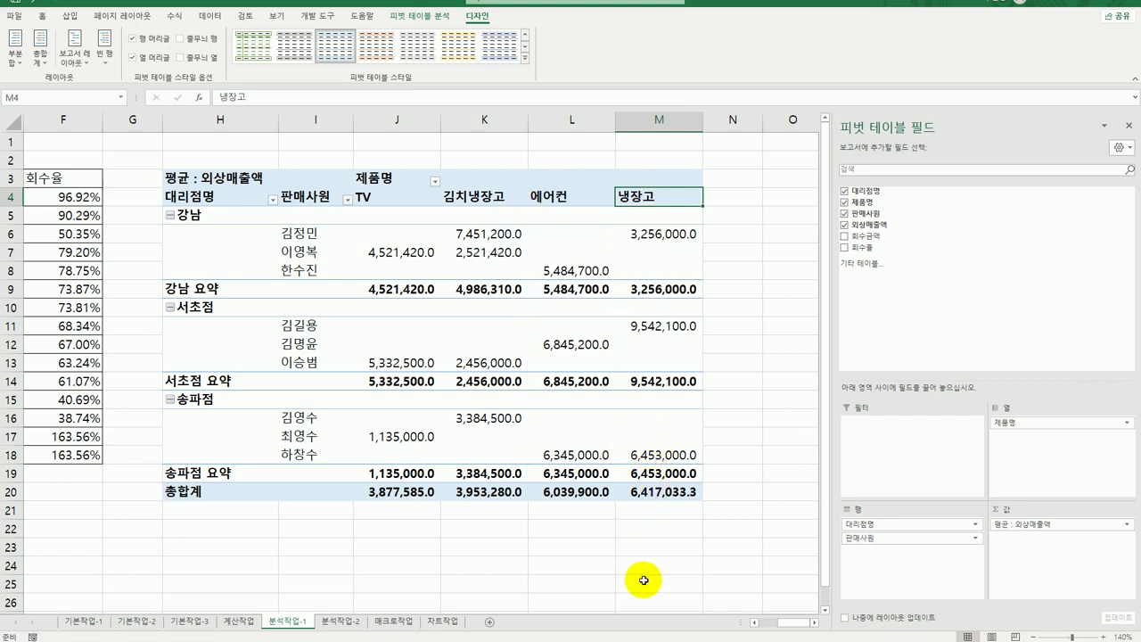
drag(205, 491, 666, 491)
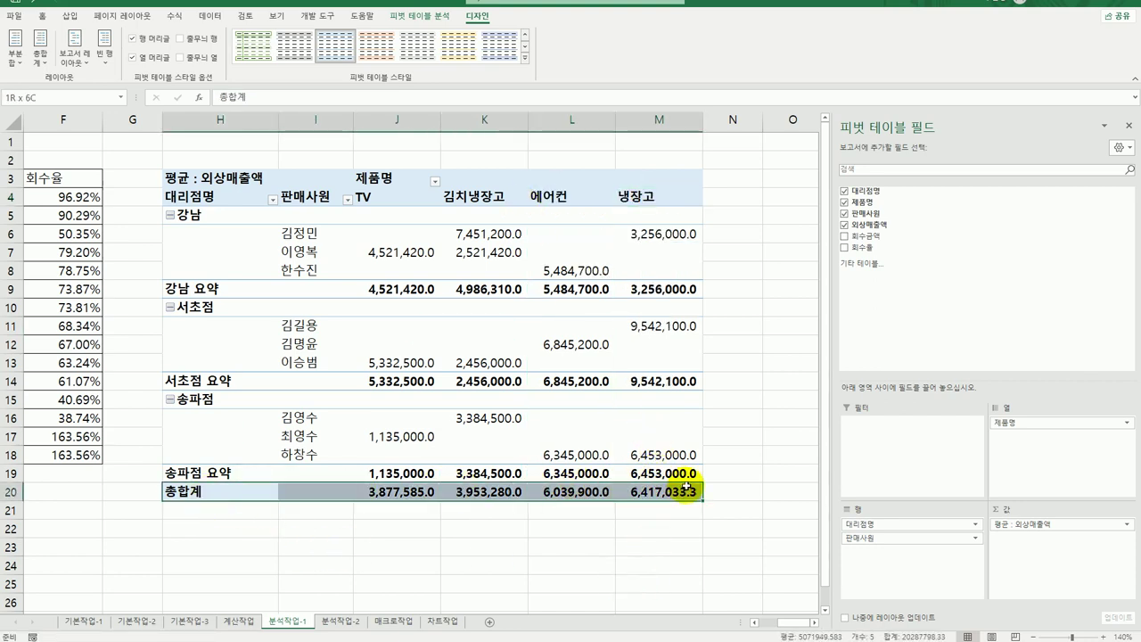
Step: Deselect the pivot table, switch to sheet 분석작업-2, and auto-fit the widths of columns C, D and I
click(651, 555)
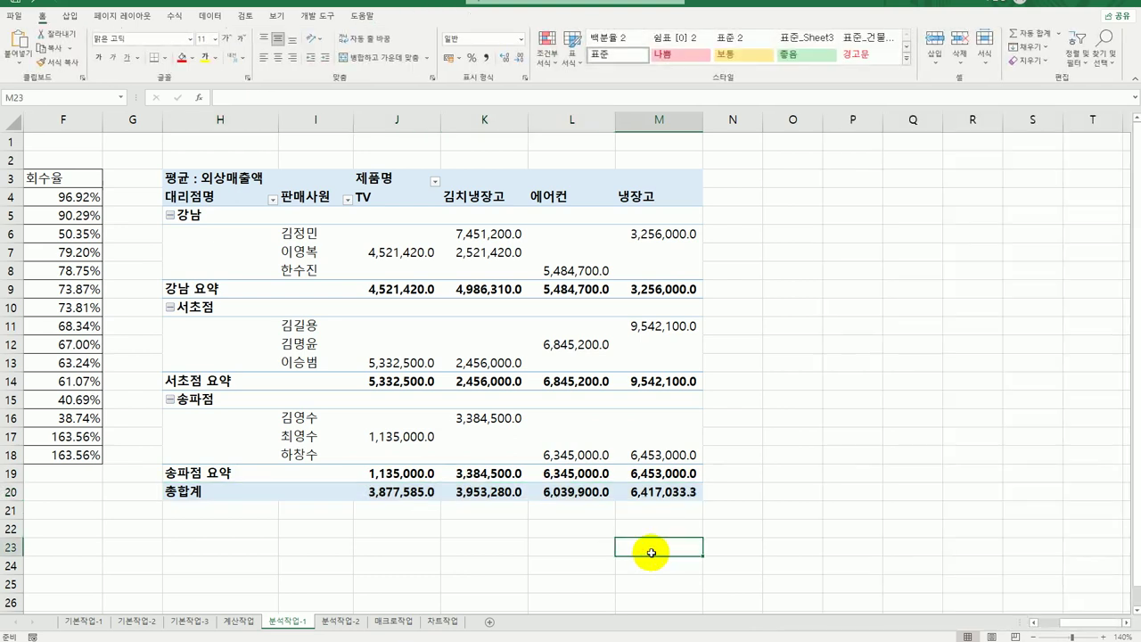
click(739, 536)
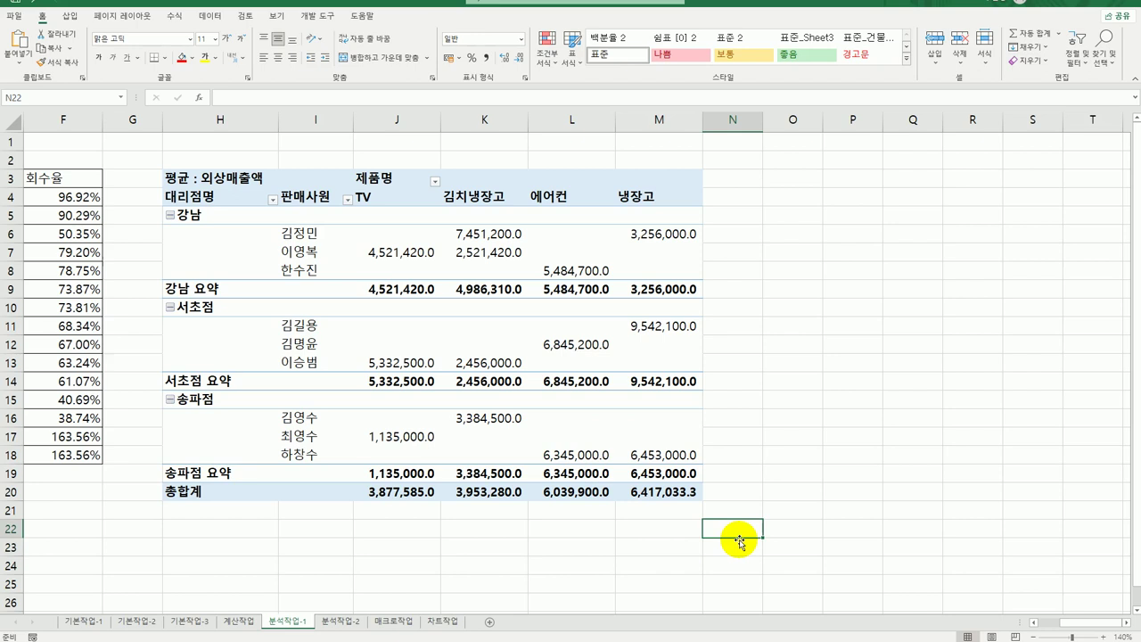
click(339, 626)
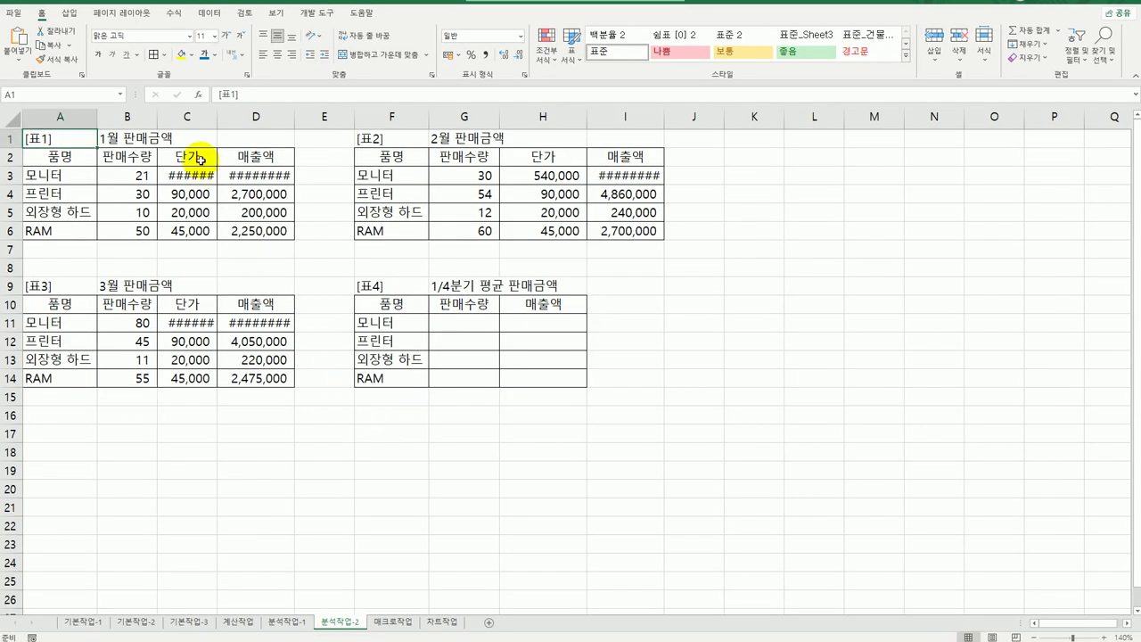
drag(186, 118, 257, 119)
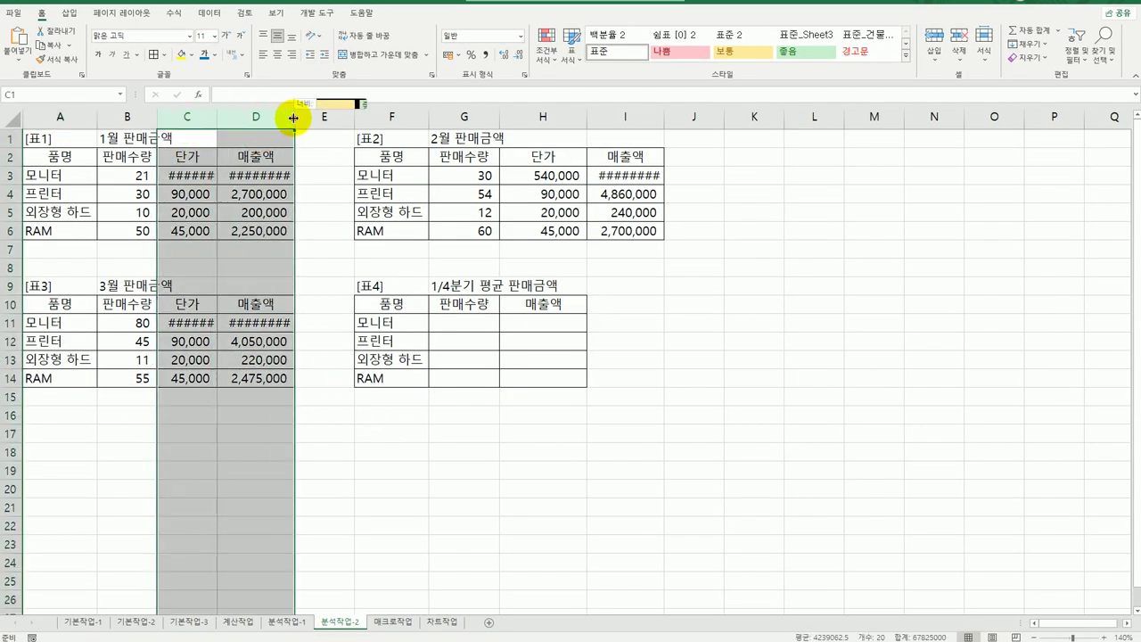
double_click(295, 118)
double_click(675, 116)
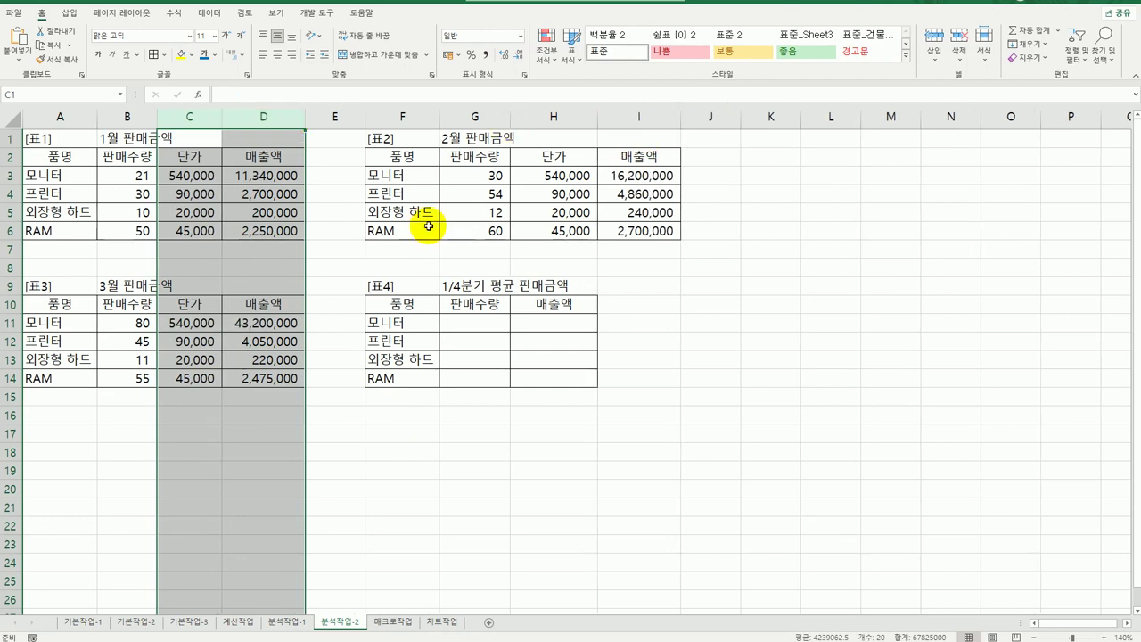
click(514, 434)
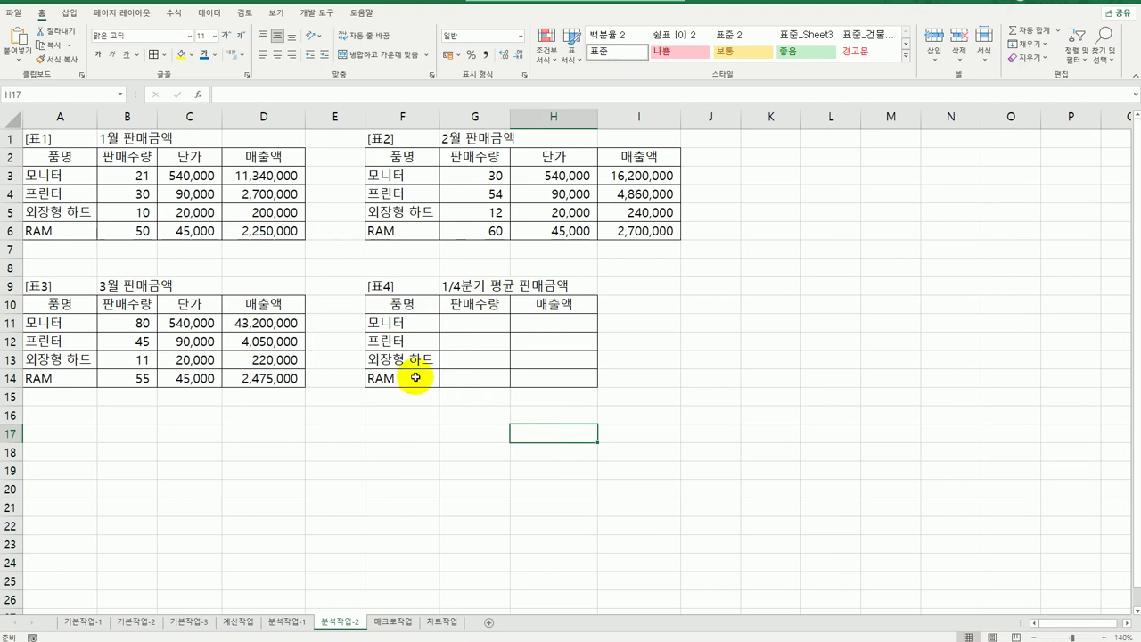
Step: Start a data consolidation into the [표4] range F10:H14 with 평균 as the function
click(403, 304)
drag(403, 304, 555, 383)
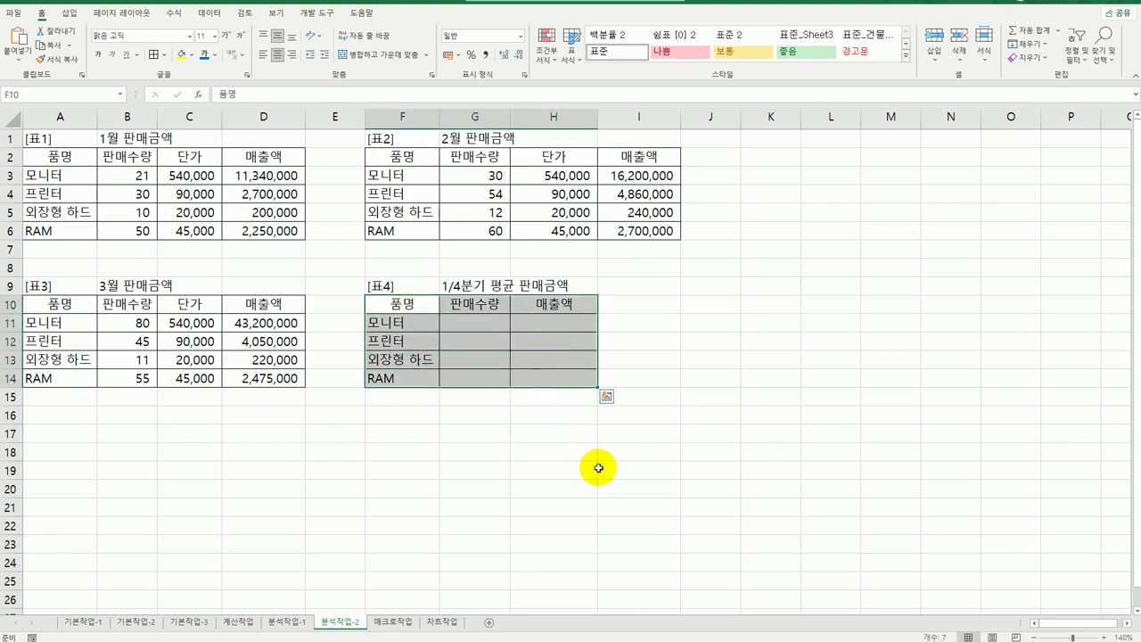
click(209, 12)
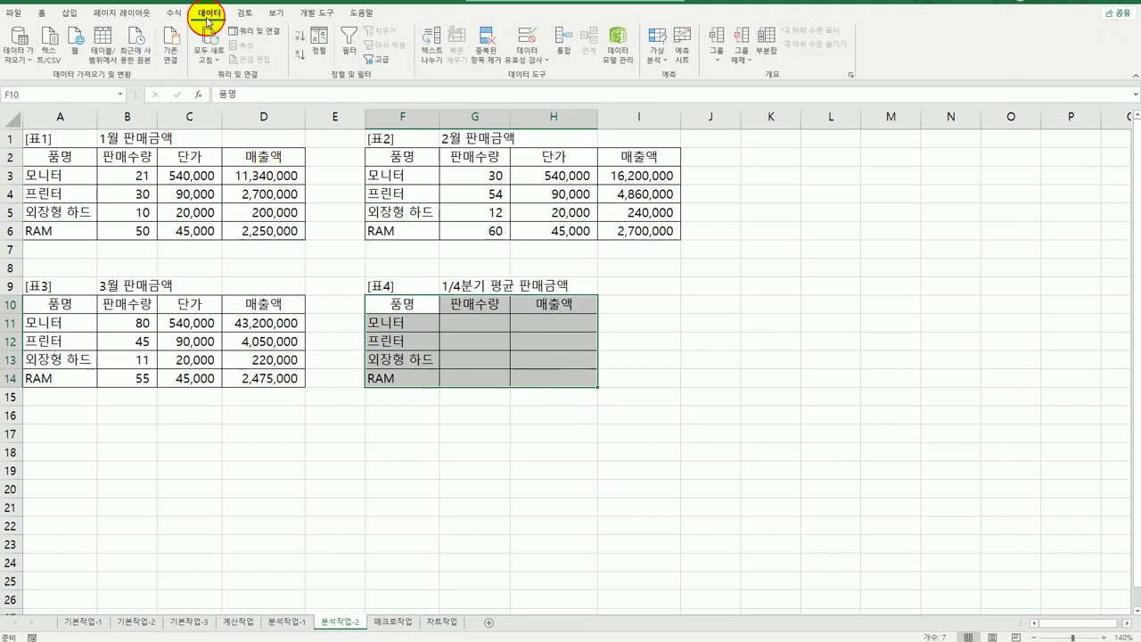
click(564, 41)
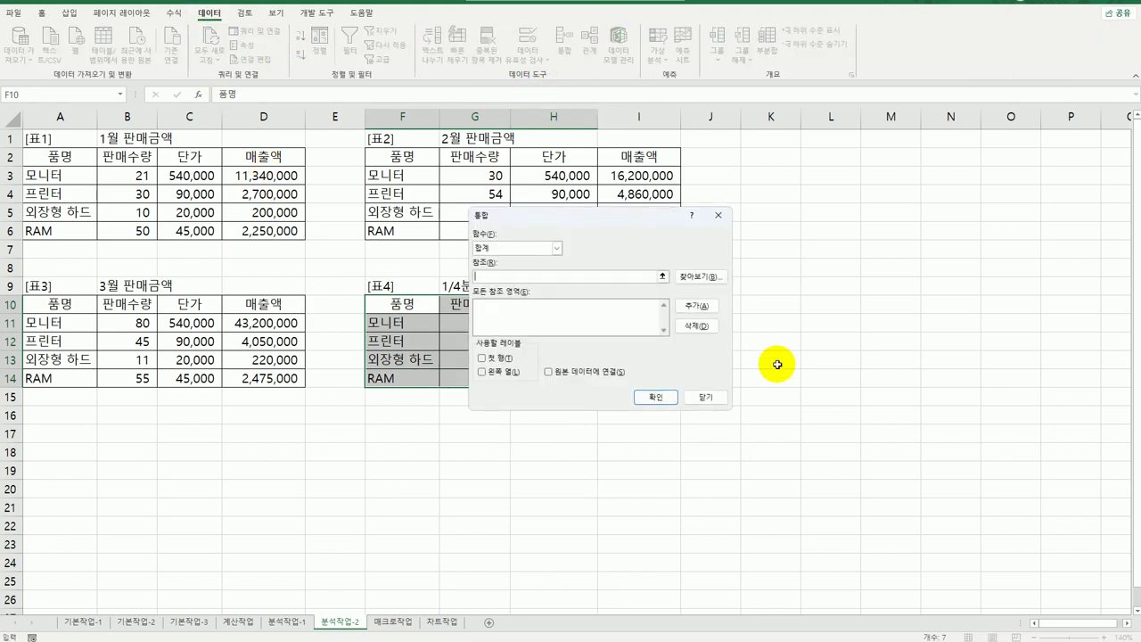
click(556, 248)
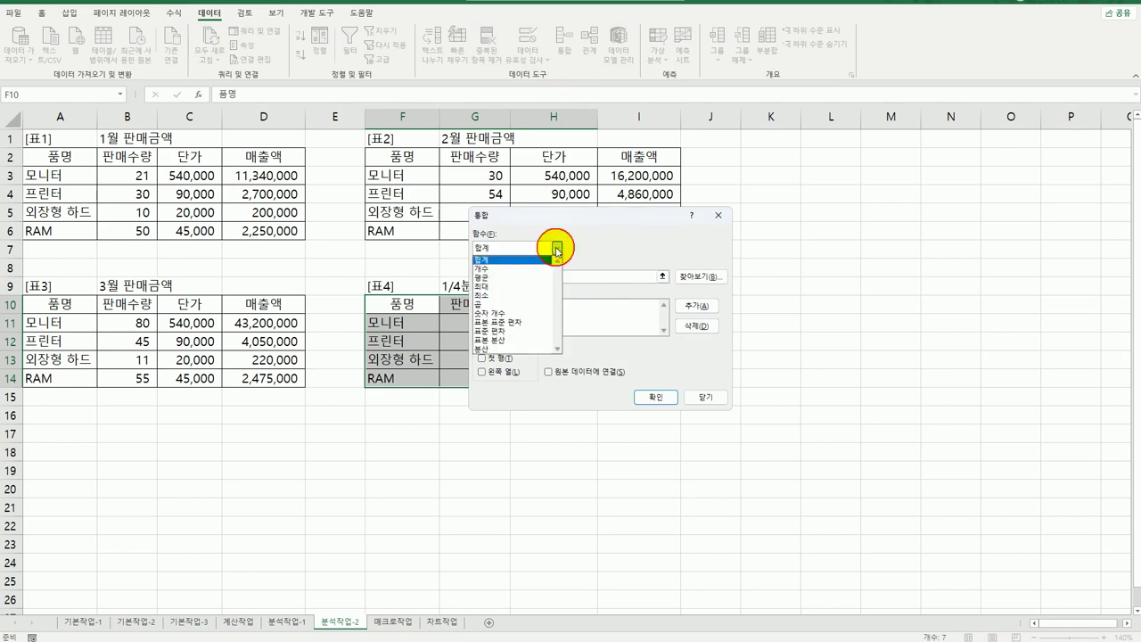
click(546, 280)
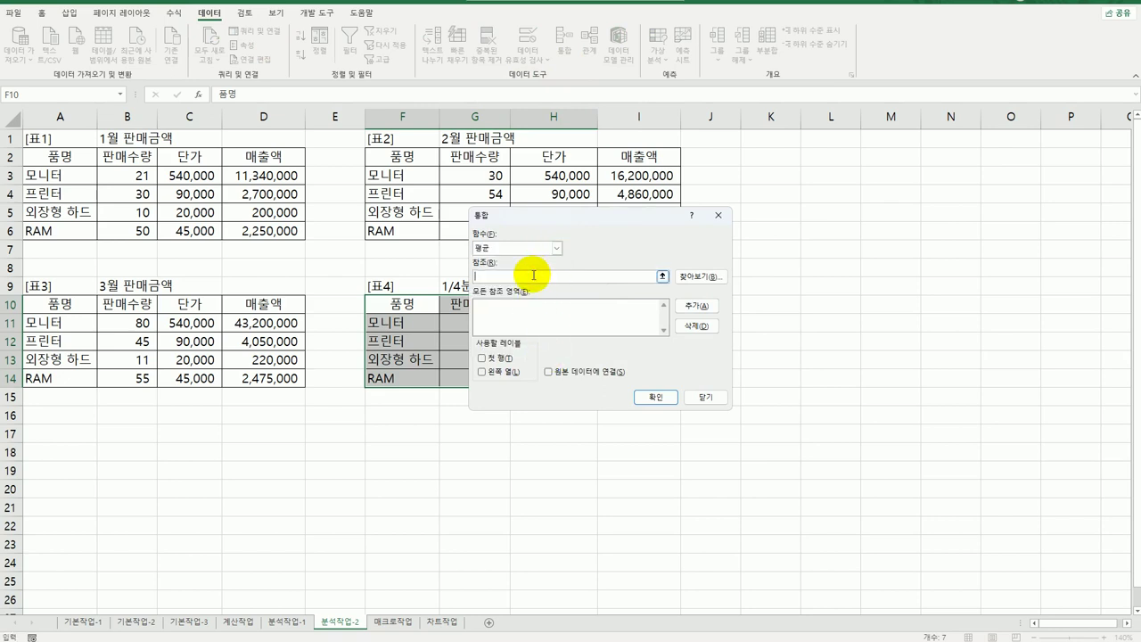
Step: Add the ranges A2:D6, F2:I6 and A10:D14 as references for the consolidation
drag(71, 163, 267, 227)
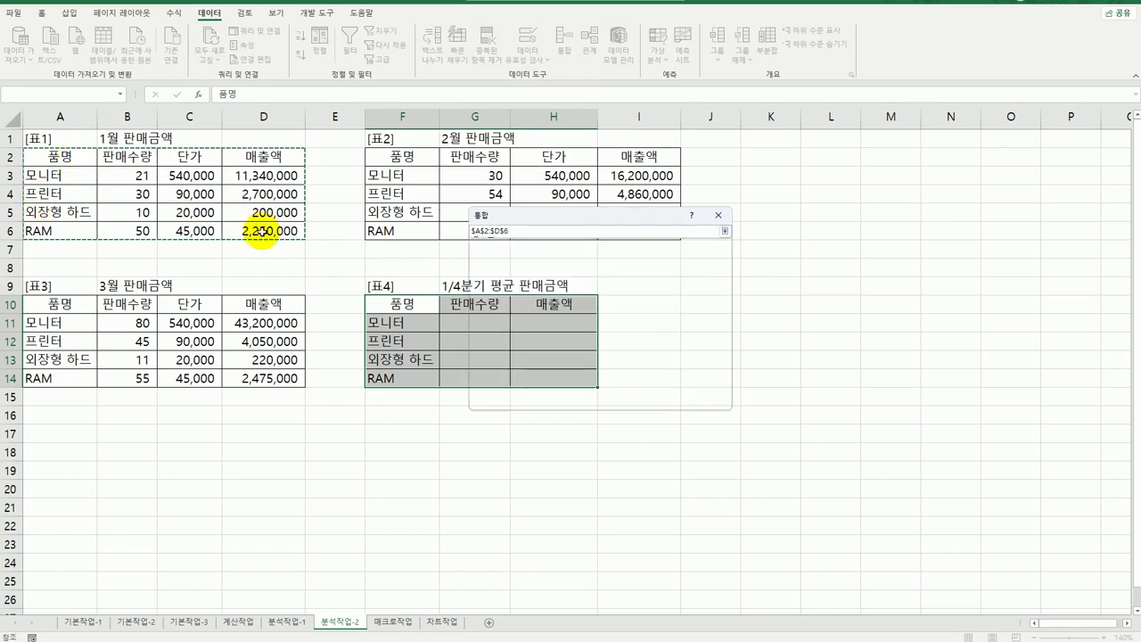
click(700, 306)
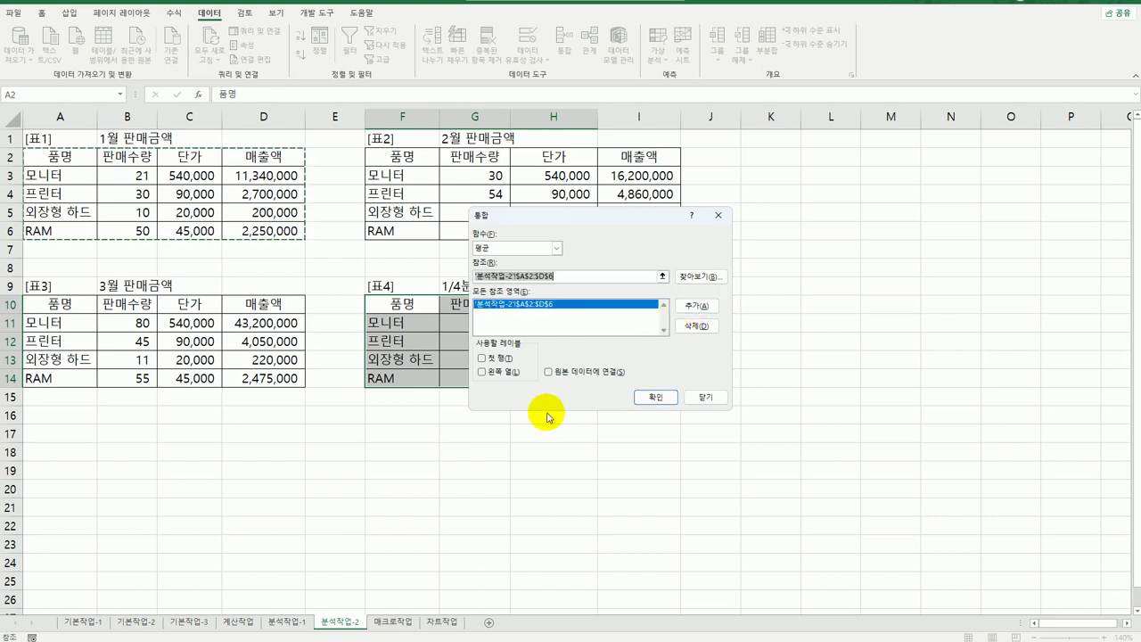
drag(408, 155, 642, 226)
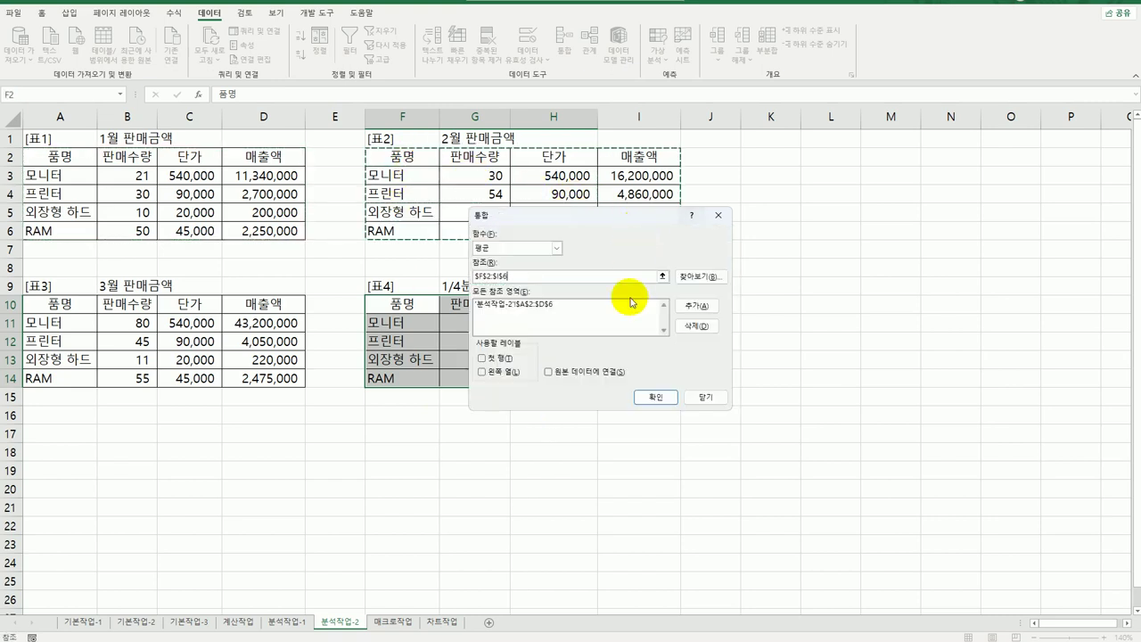
click(696, 306)
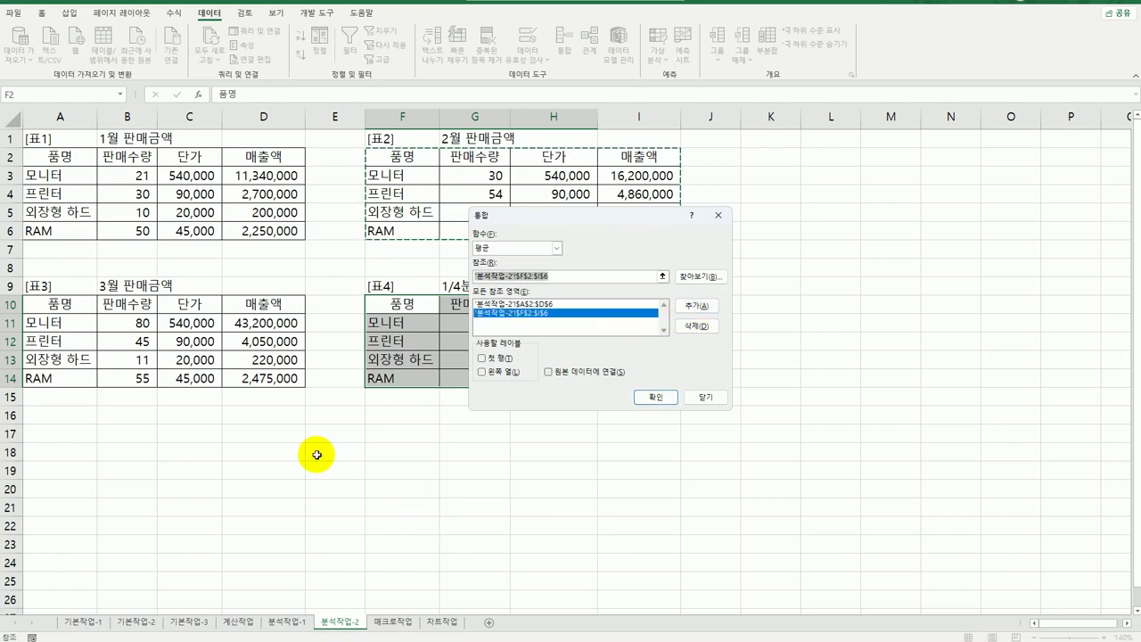
drag(89, 312, 256, 380)
click(696, 305)
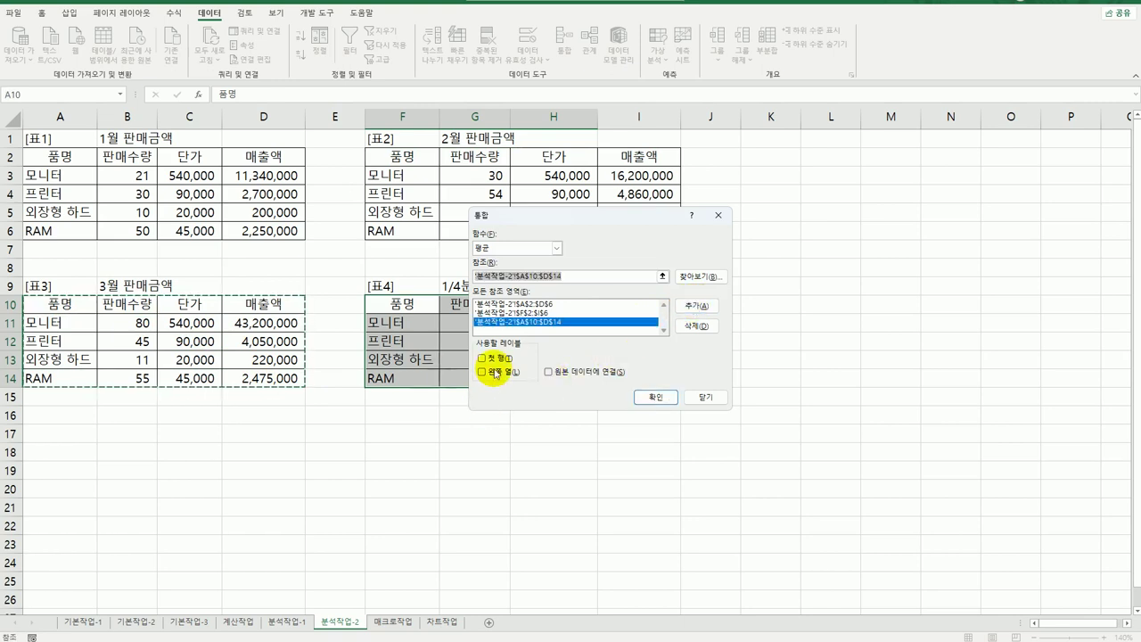
Step: Use the labels from 첫 행 and 왼쪽 열, and run the consolidation into [표4]
click(482, 357)
click(497, 374)
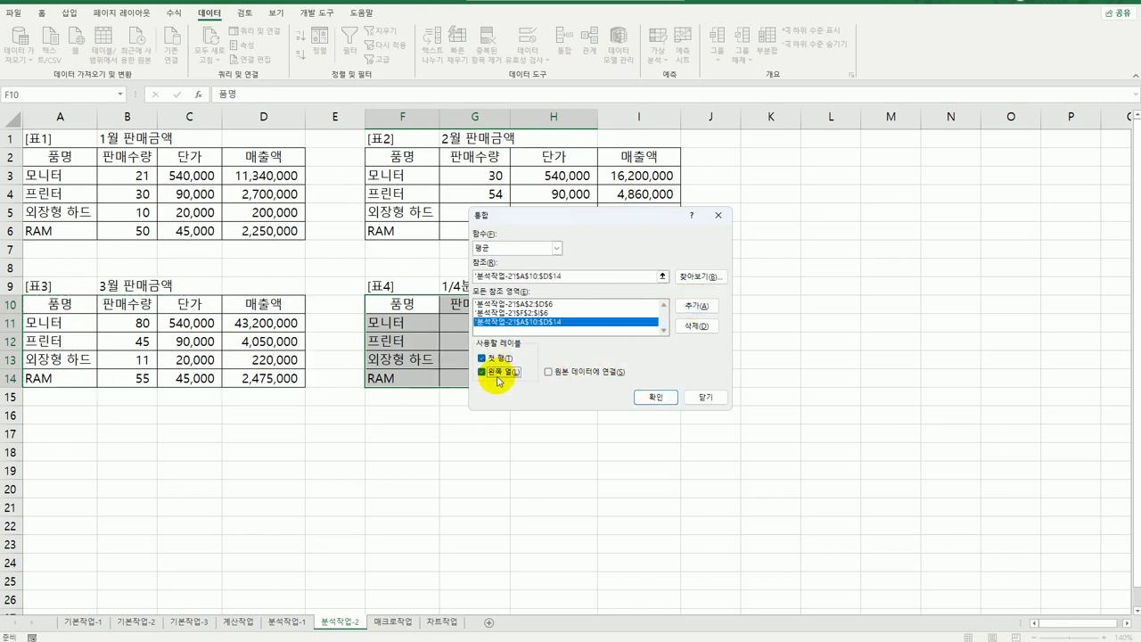
click(656, 403)
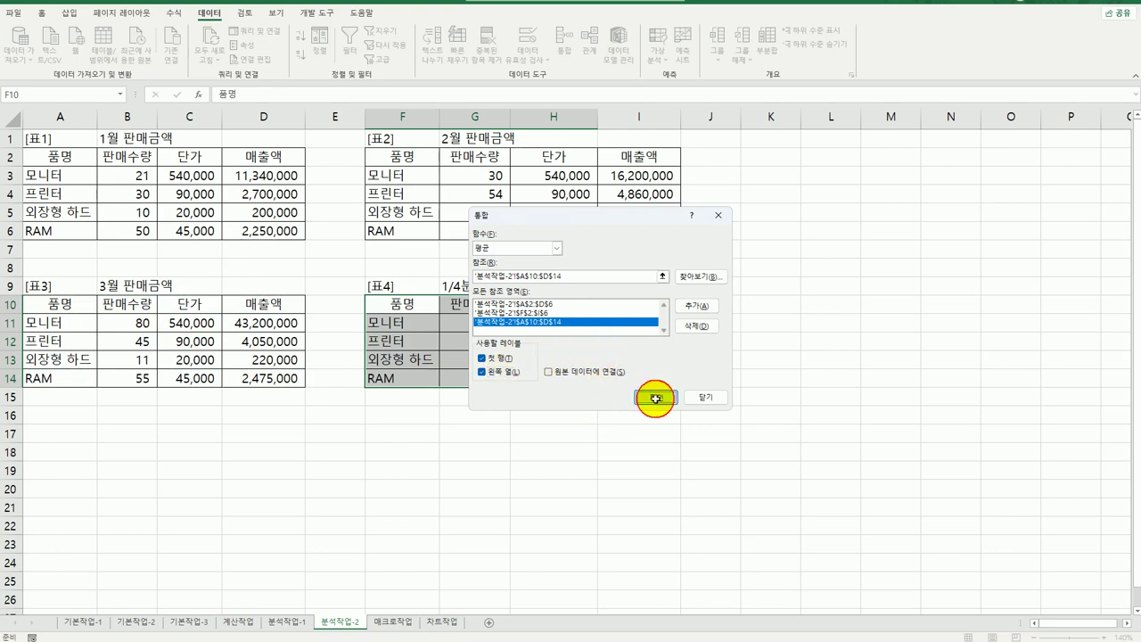
click(709, 455)
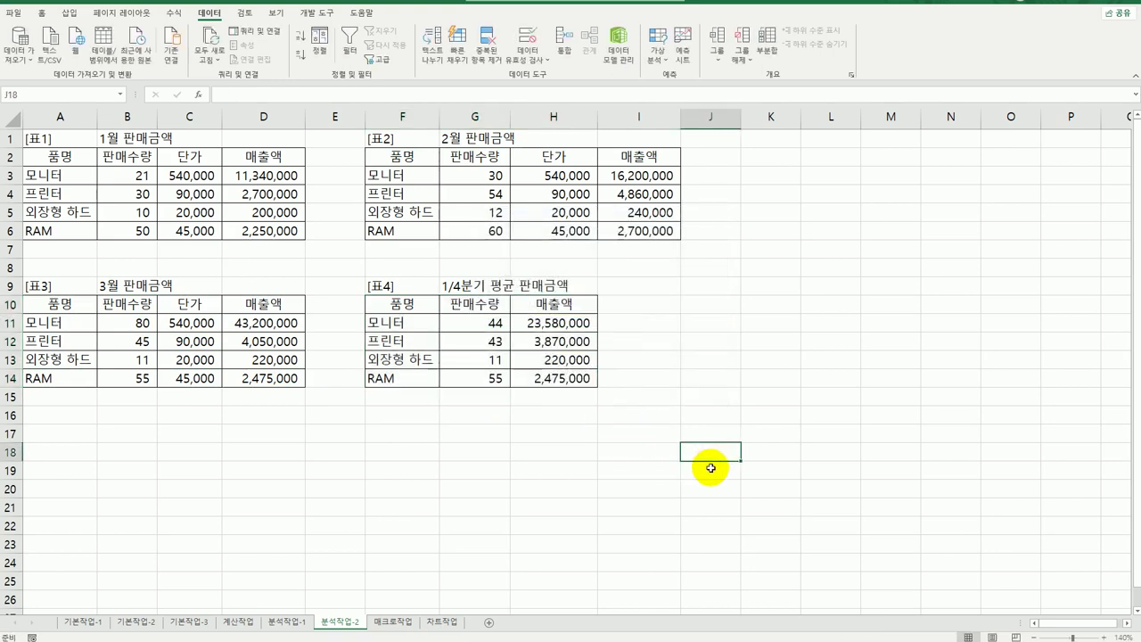
Step: Switch to sheet 매크로작업 and auto-fit the width of the 사용요금 column C
click(390, 622)
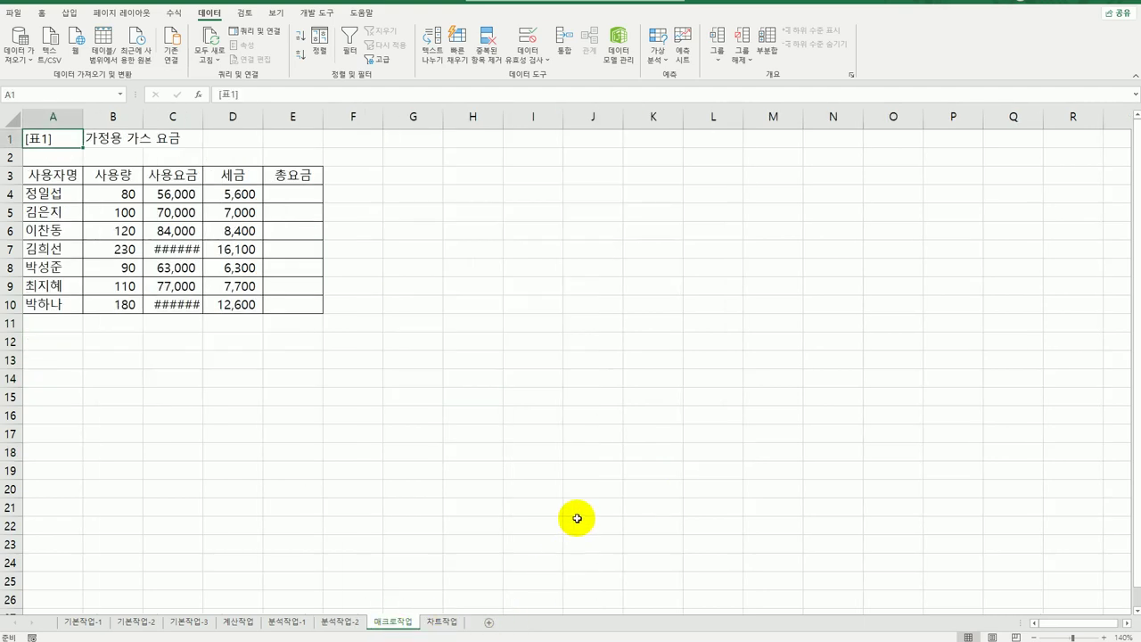
double_click(203, 117)
click(528, 356)
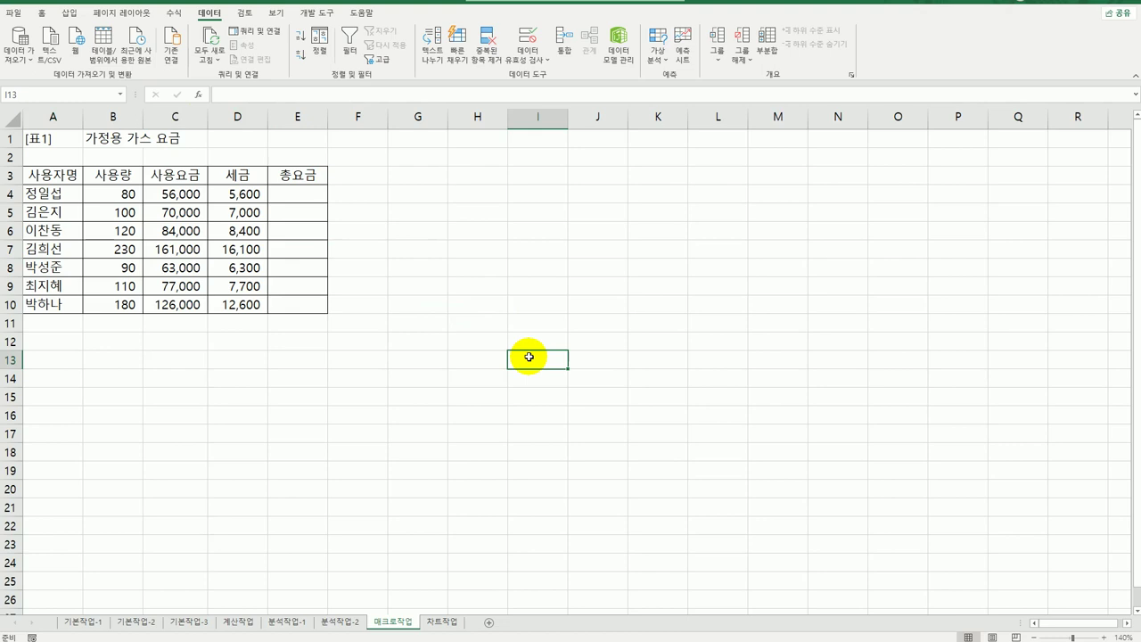
Step: Draw a diamond shape over cells H3:I5, about 1.76 cm high and 3.82 cm wide, and label it 통화
click(71, 14)
click(139, 61)
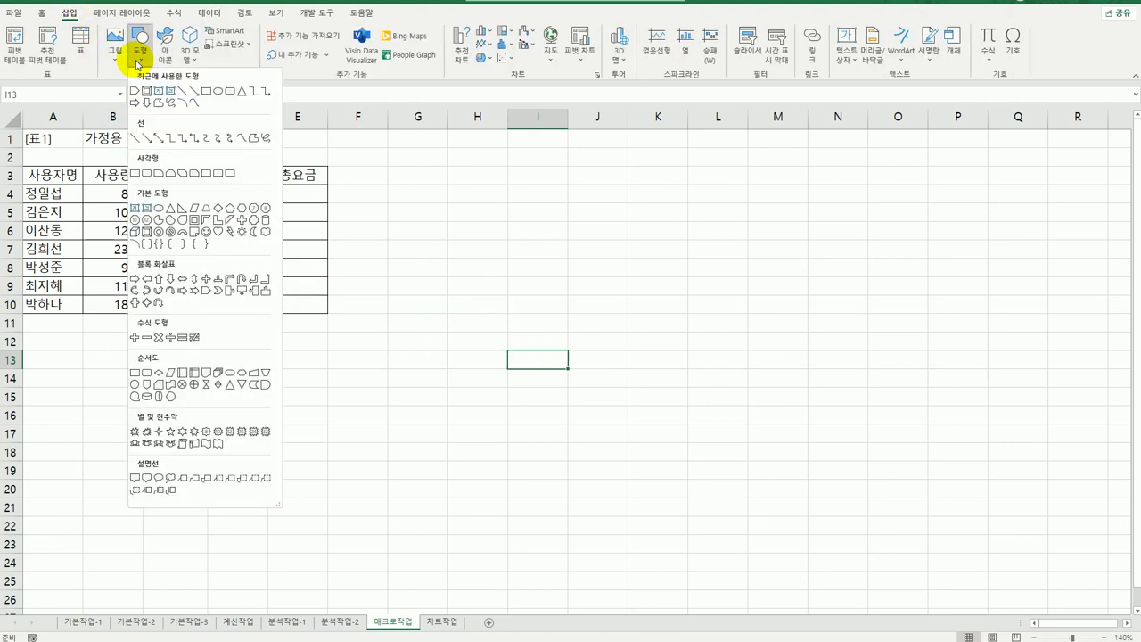
click(218, 211)
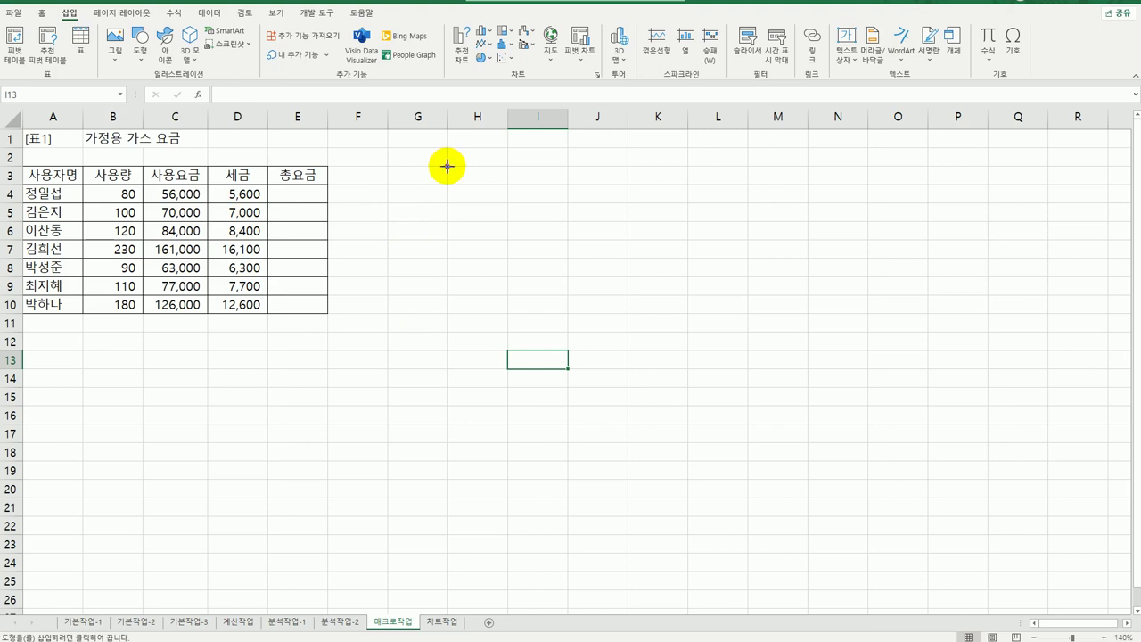
mouse_move(446, 166)
mouse_down()
mouse_move(519, 195)
mouse_move(514, 184)
mouse_move(504, 217)
mouse_move(564, 220)
mouse_up()
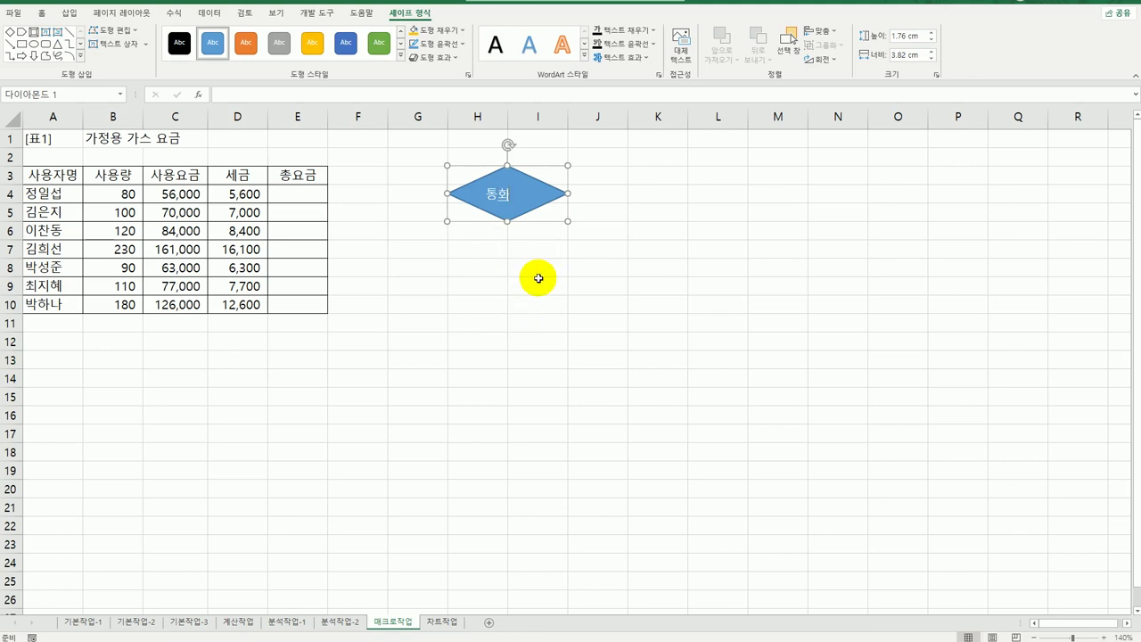
Step: Assign a new macro named 통화 to the diamond and start recording it, stored in 현재 통합 문서
right_click(531, 190)
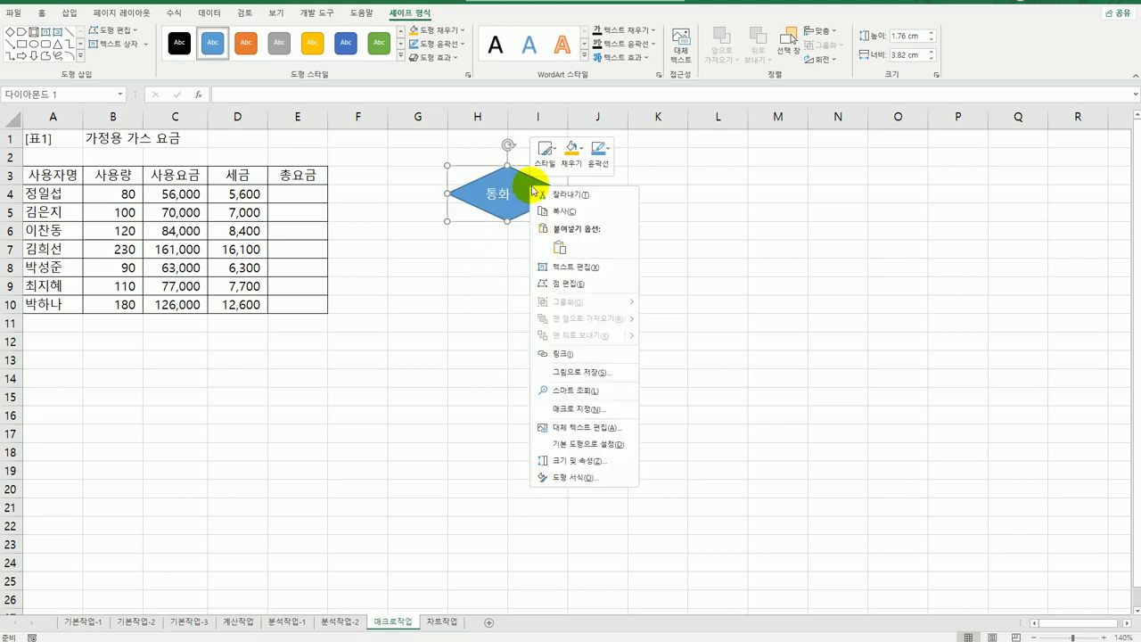
click(611, 408)
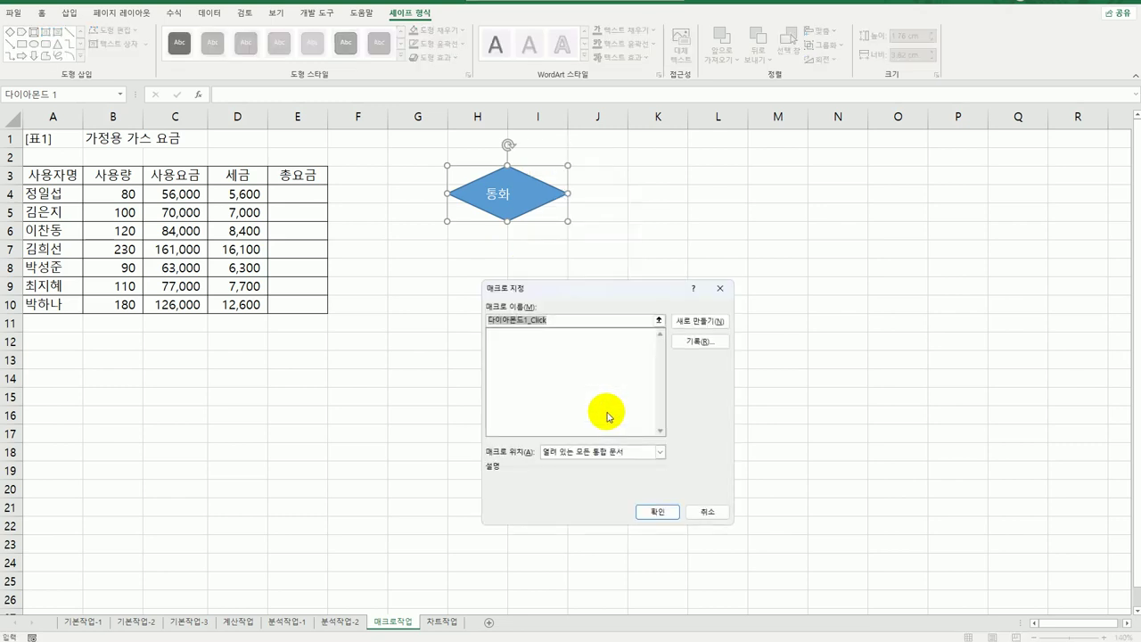
text(ㅌ)
text(화)
click(700, 342)
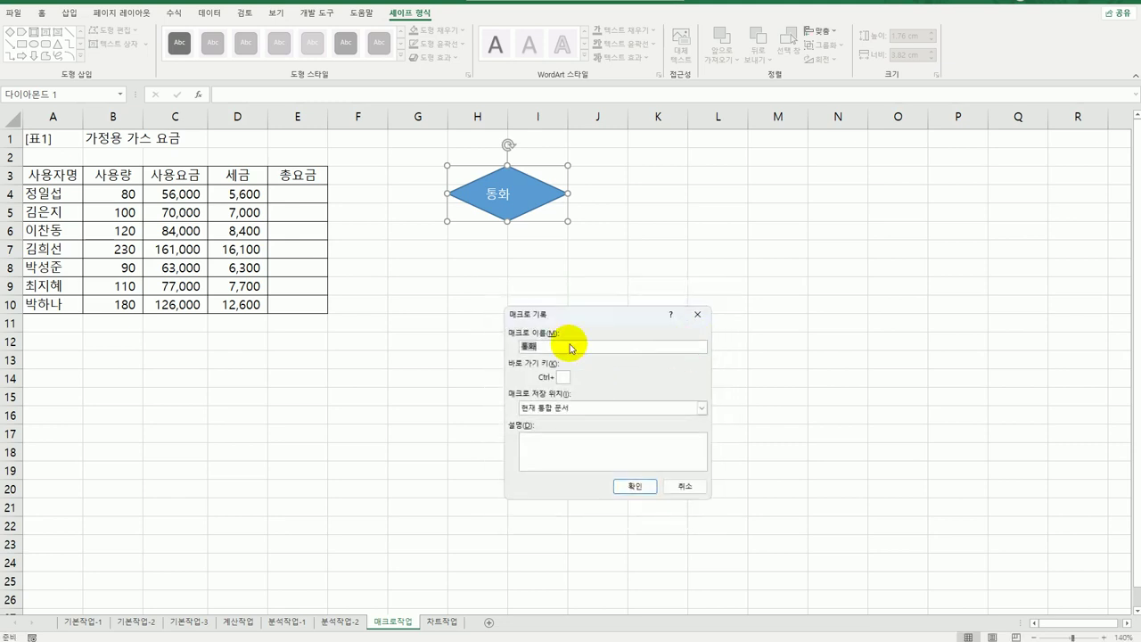
click(632, 487)
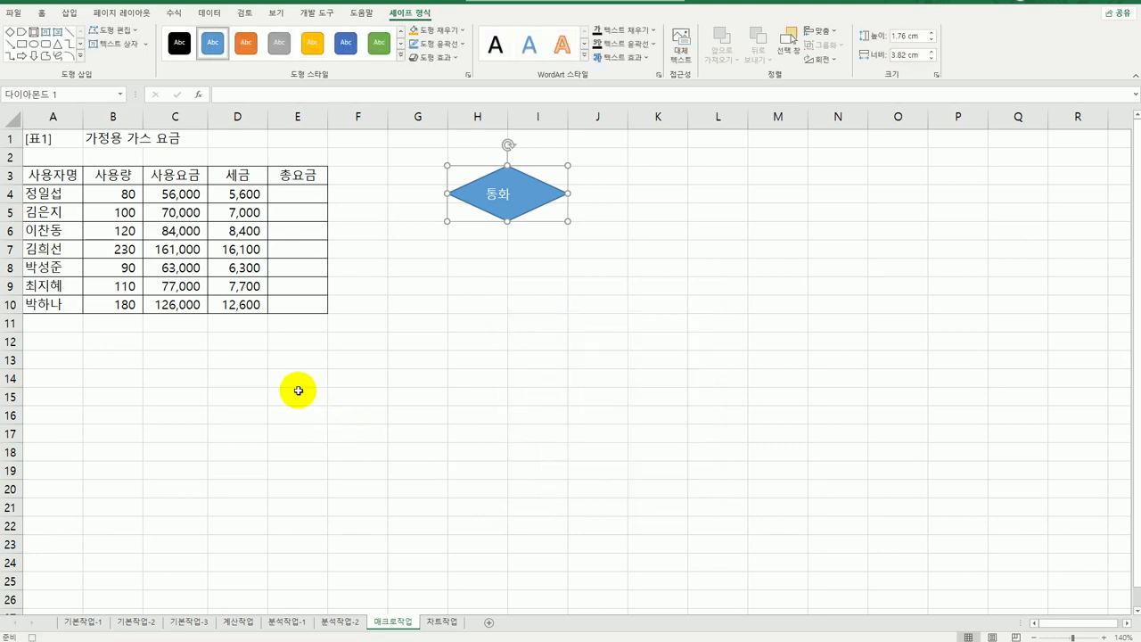
Step: Apply the 통화 number format to the 사용요금 and 세금 values in C4:D10, and stop recording the macro
drag(178, 194, 224, 301)
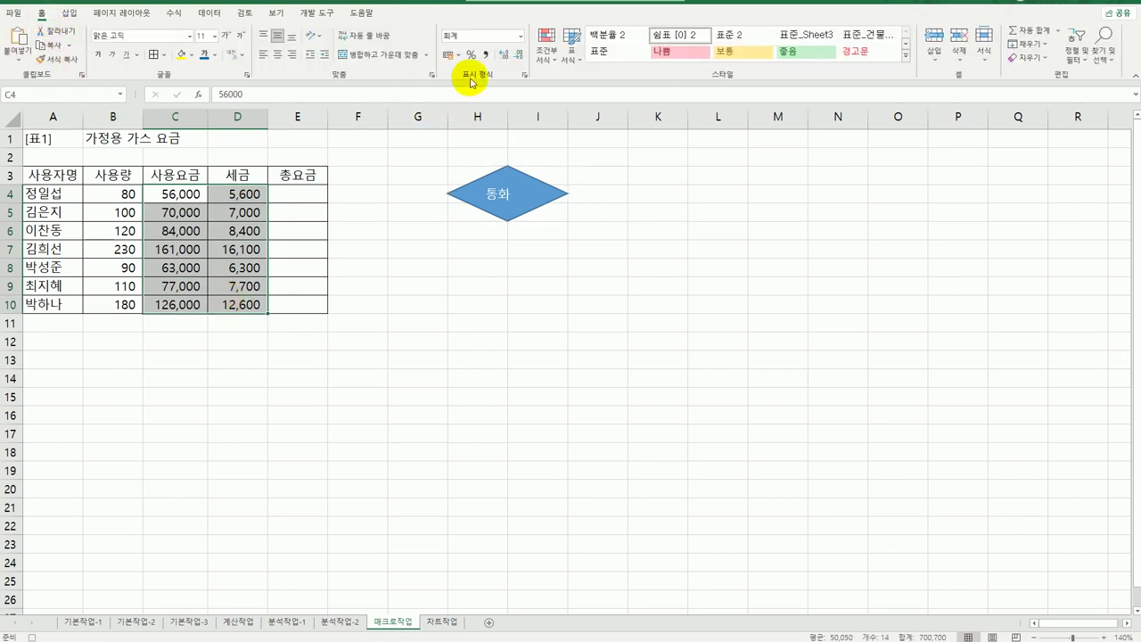
click(521, 36)
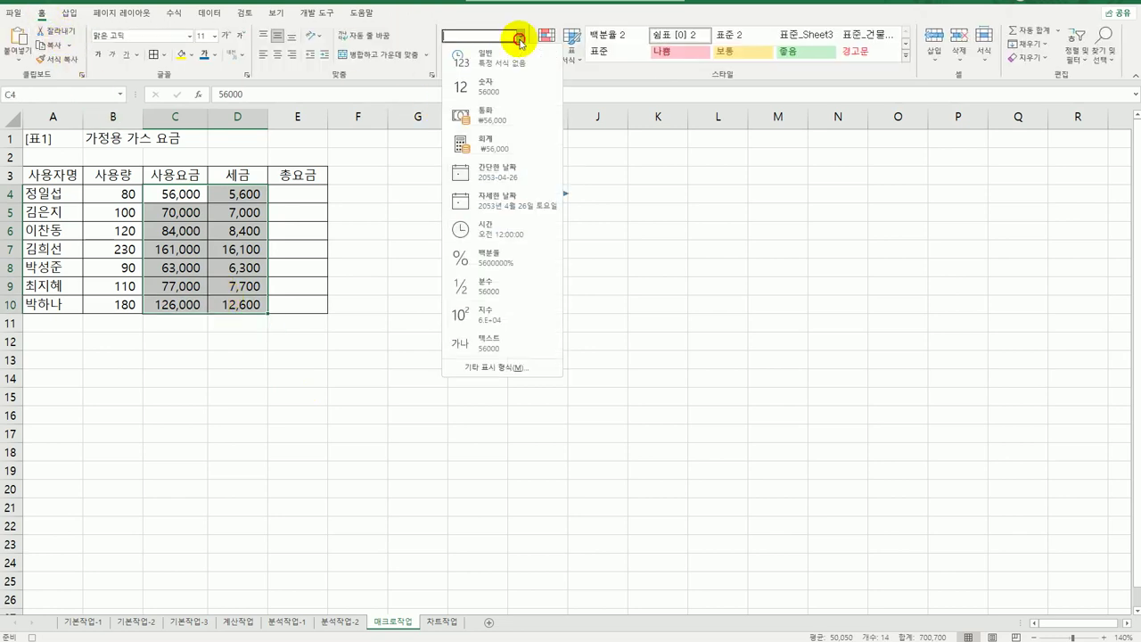
click(515, 121)
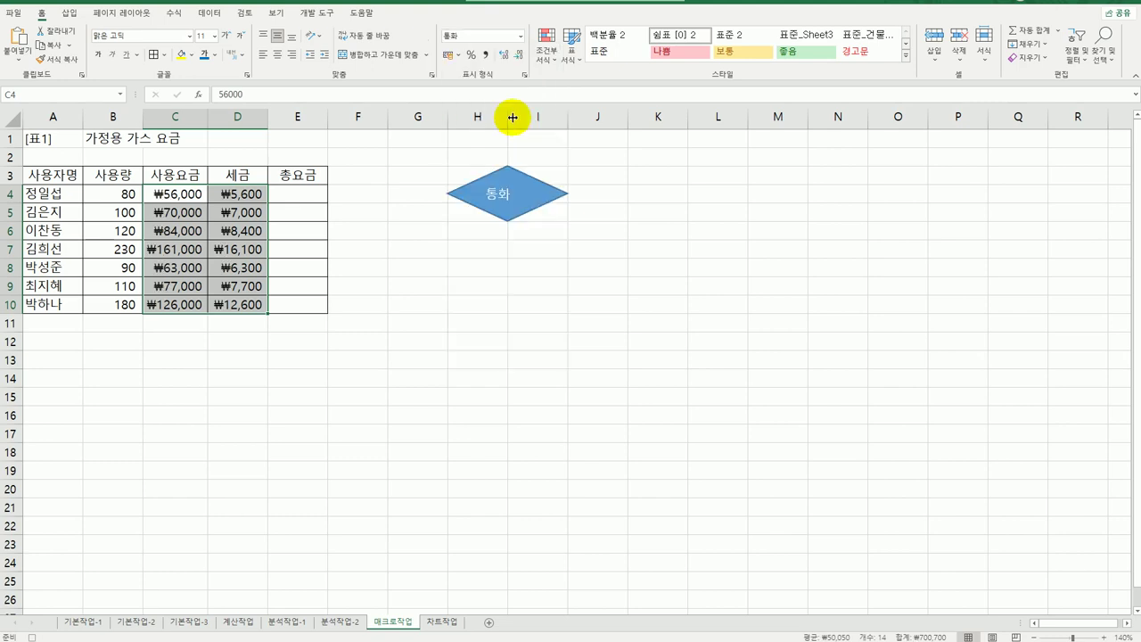
click(243, 305)
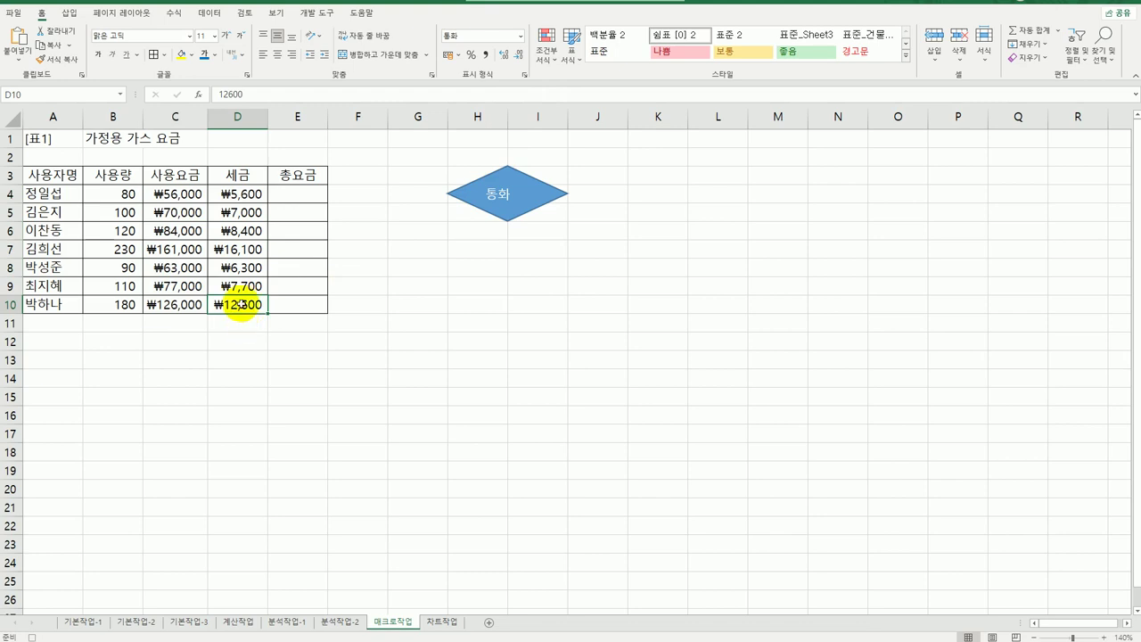
click(312, 12)
click(76, 31)
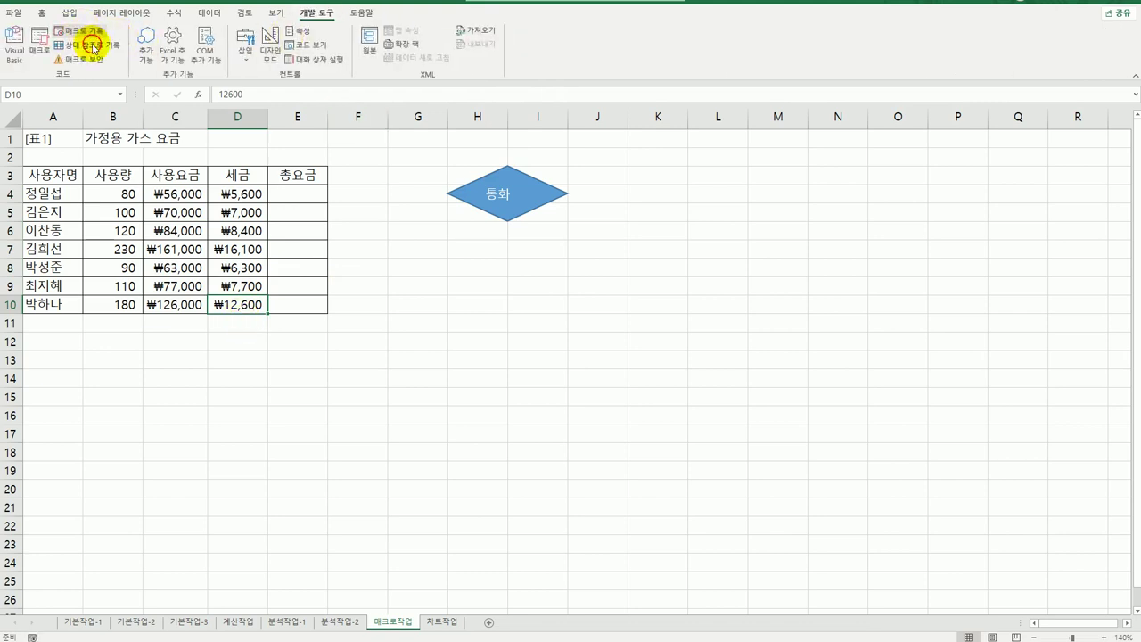
click(485, 426)
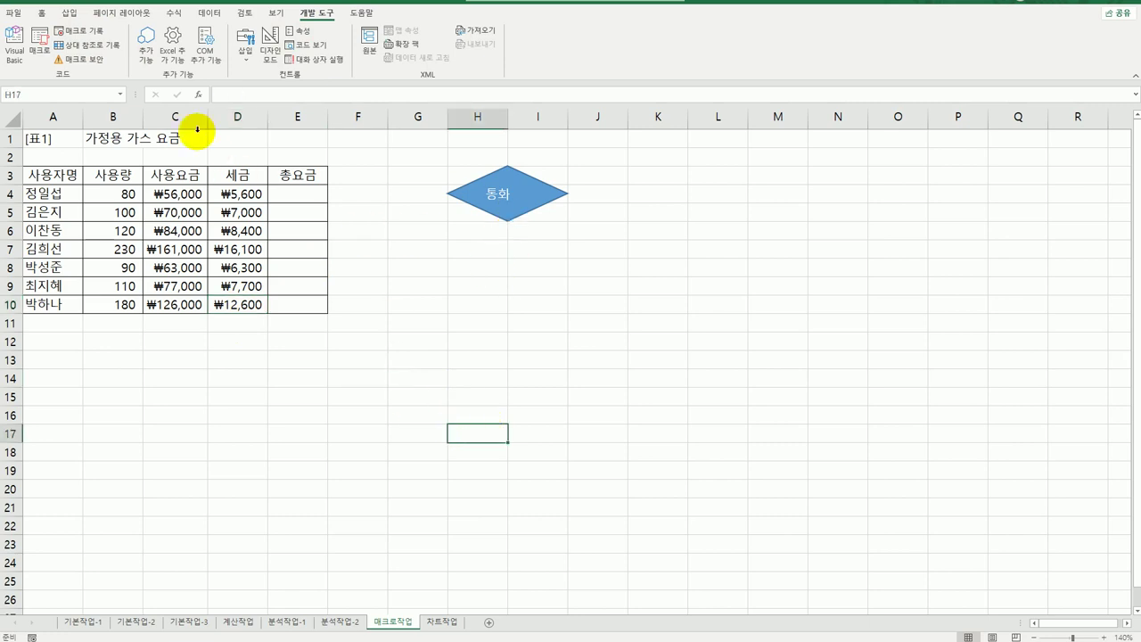
Step: Draw a plaque shape over cells H7:I8, about 1.17 cm high and 3.82 cm wide, and label it 총요금
click(69, 13)
click(140, 49)
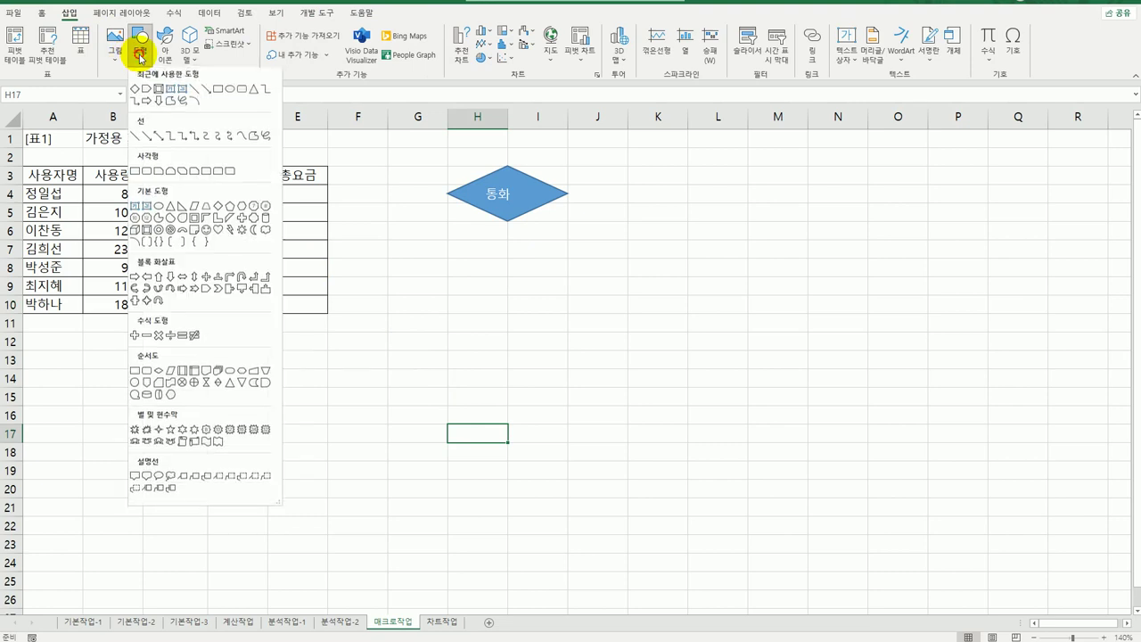
click(253, 220)
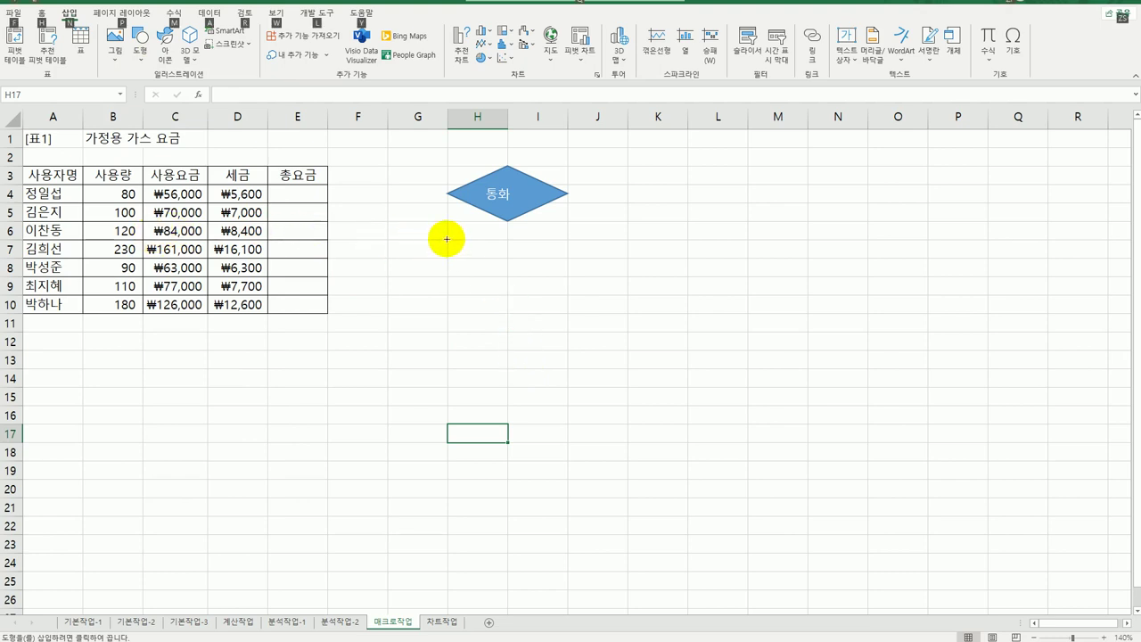
drag(446, 239, 576, 279)
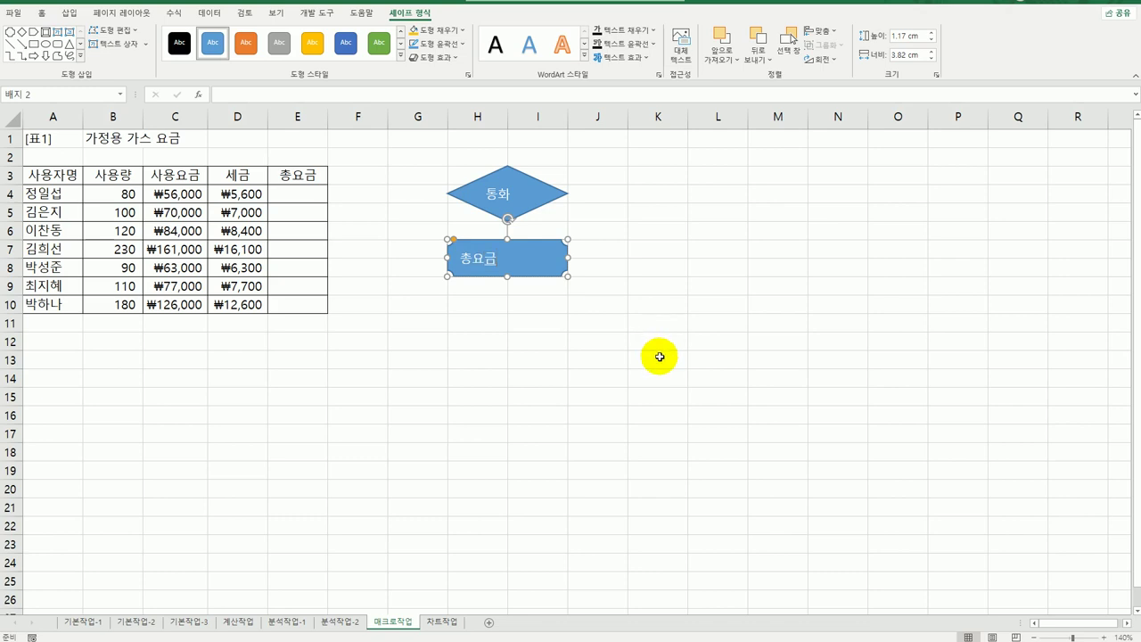
click(659, 357)
Step: Assign a new macro named 총요금 to the plaque shape and start recording it, stored in 현재 통합 문서
right_click(524, 253)
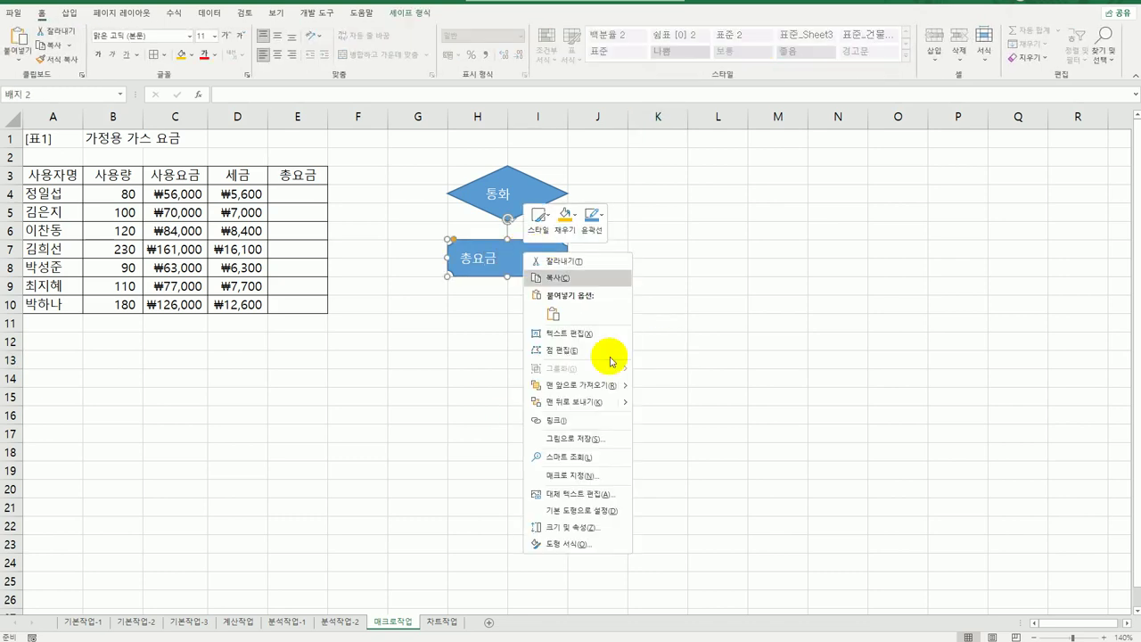
click(578, 475)
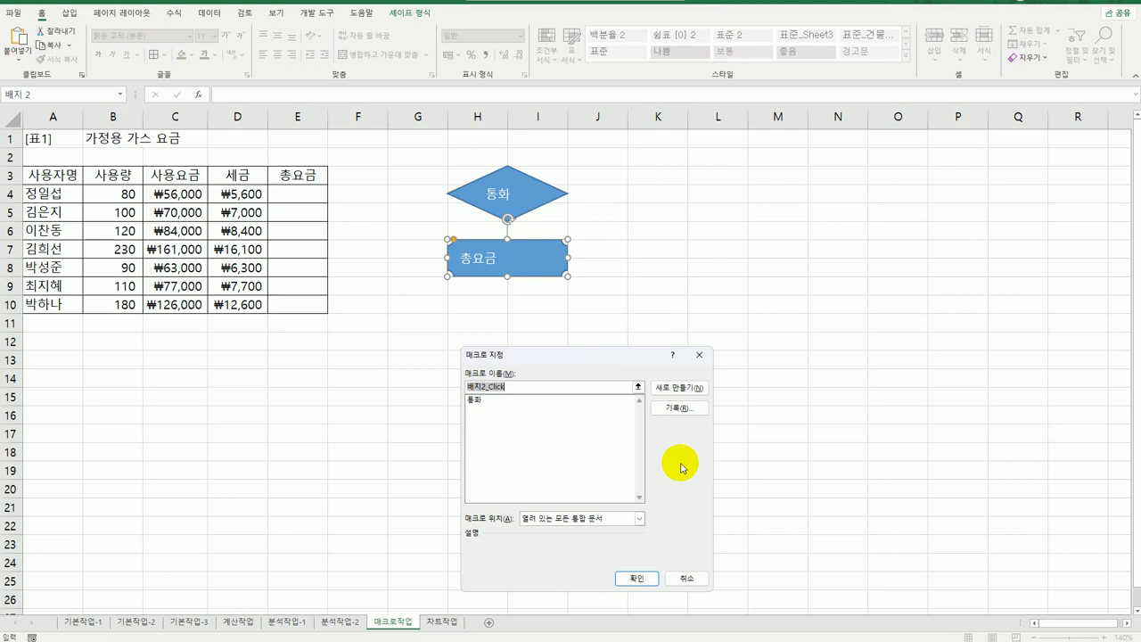
text(초)
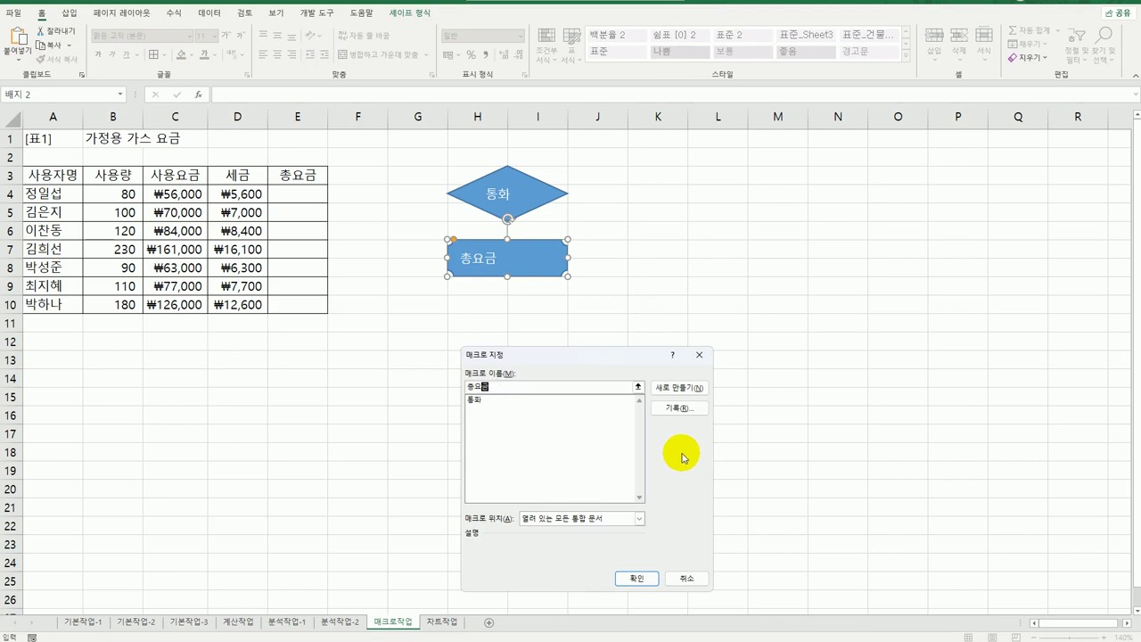
click(678, 407)
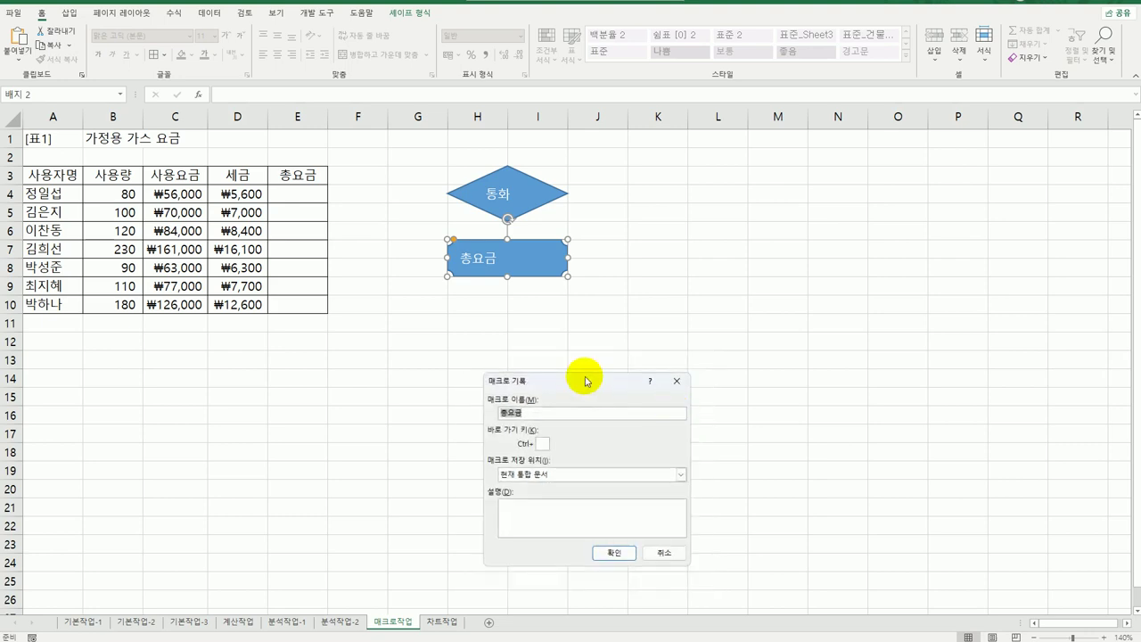
drag(583, 378, 691, 179)
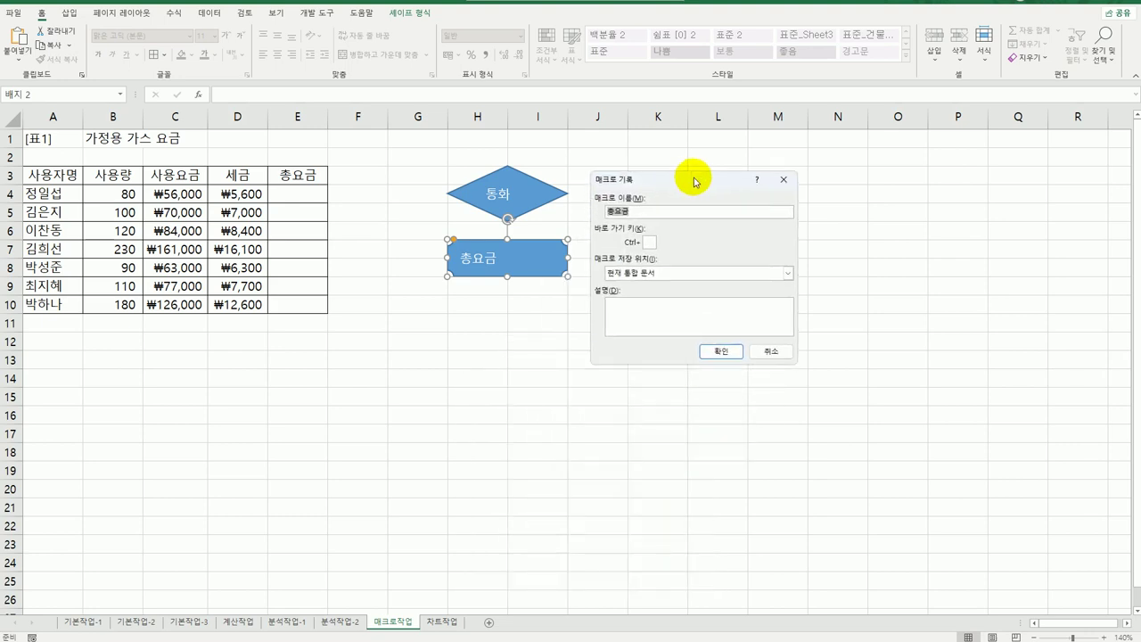
click(721, 352)
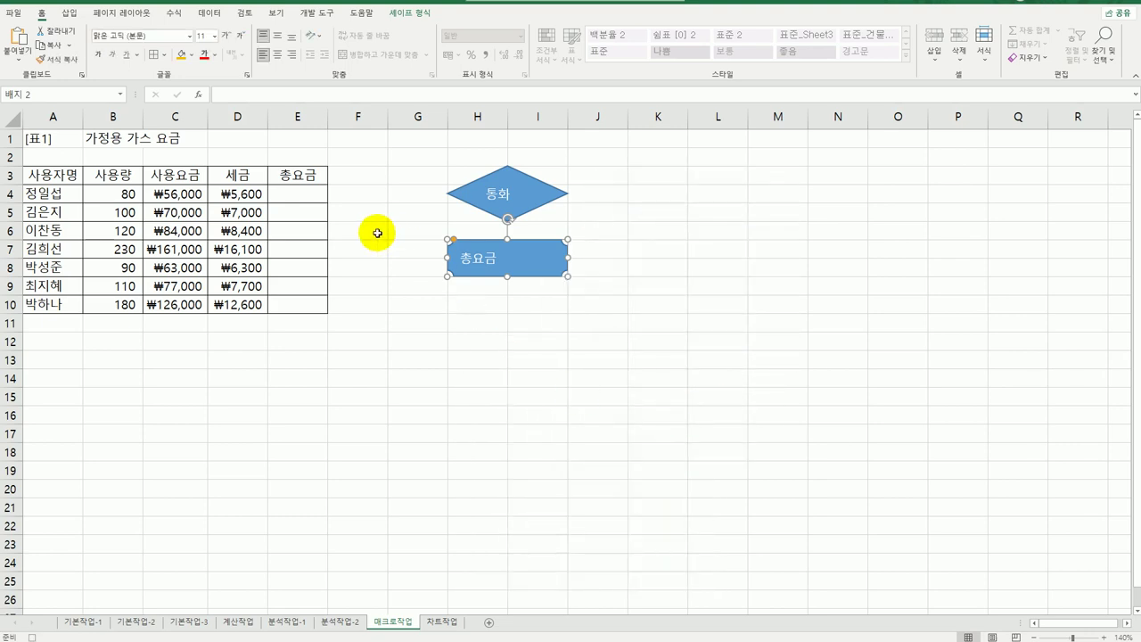
Step: Enter the formula =C4+D4 in cell E4 of the 총요금 column and fill it down to E10
click(305, 193)
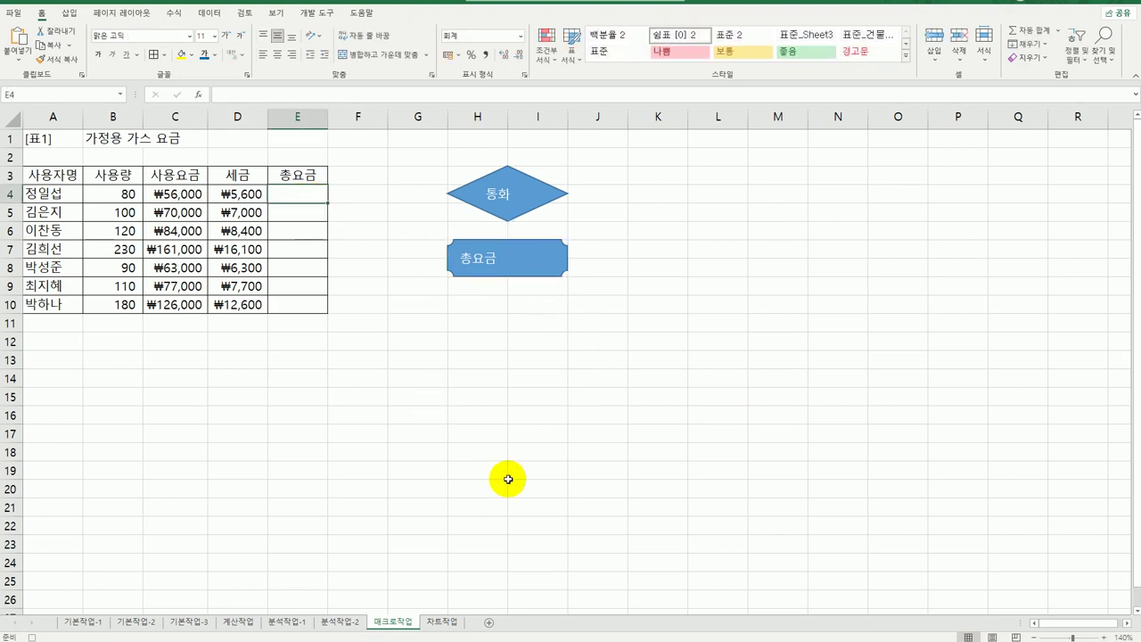
text(=)
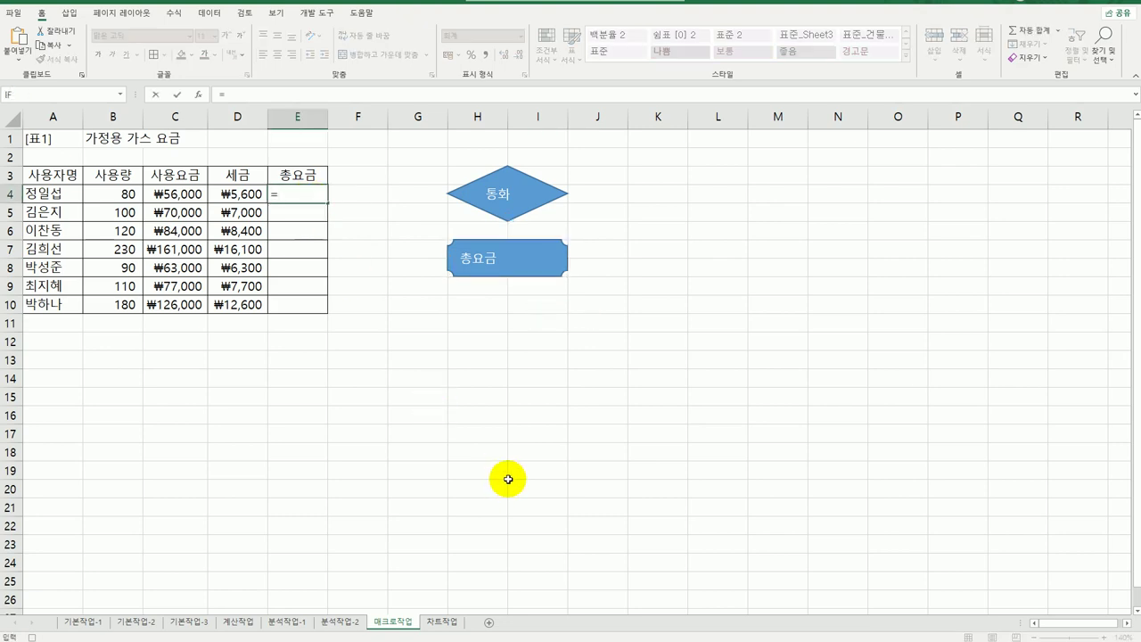
key(Left)
key(Left)
text(+)
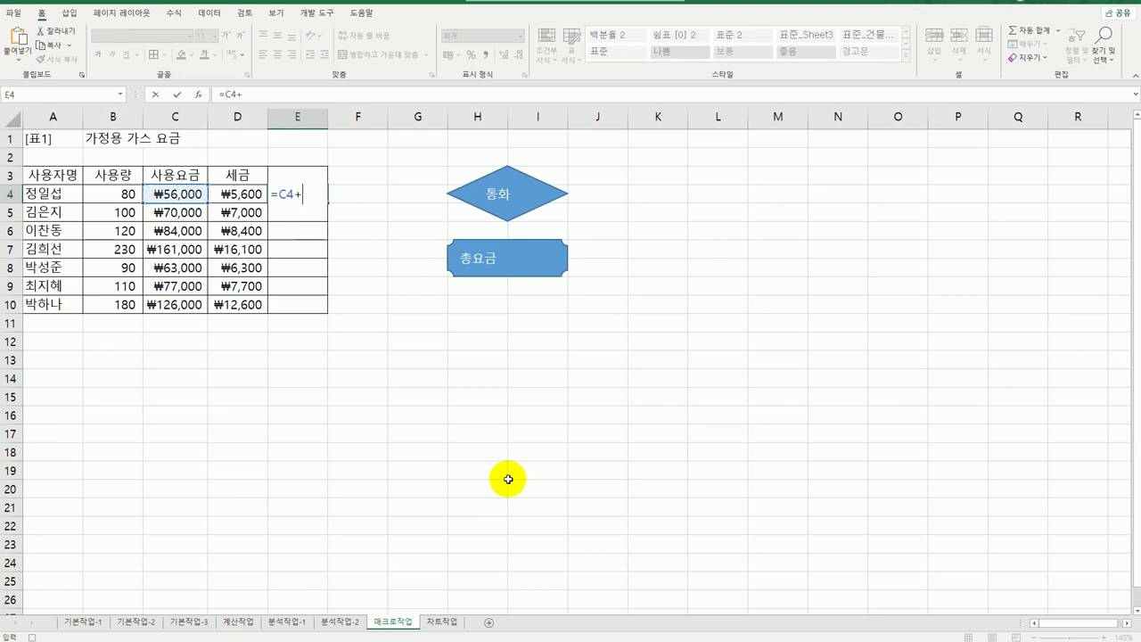
key(Left)
key(Return)
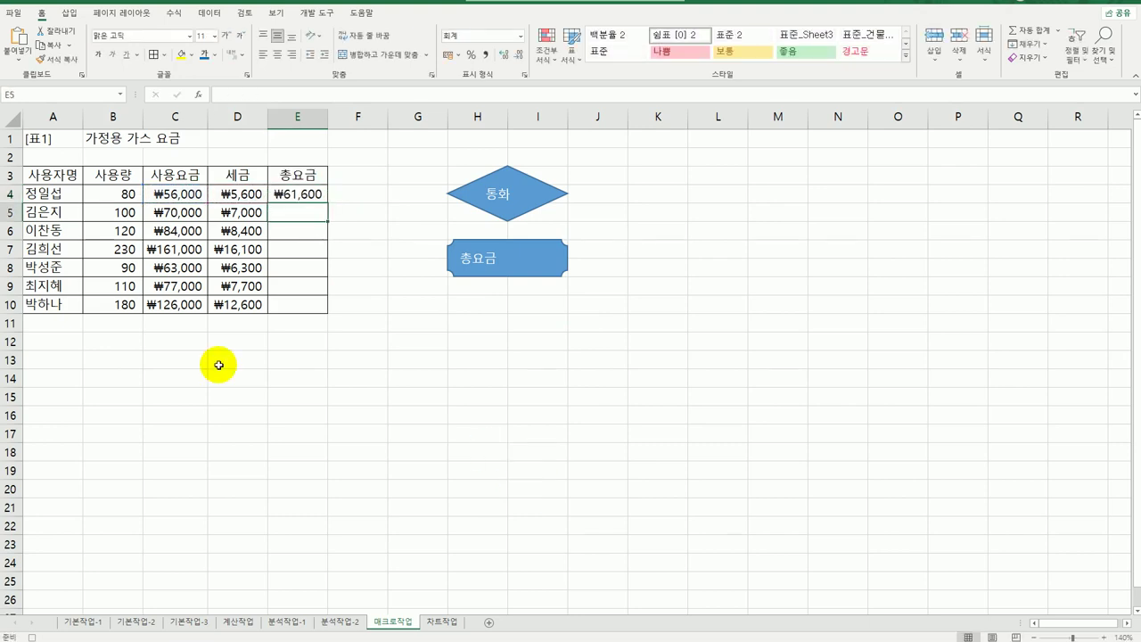
click(295, 193)
drag(326, 202, 318, 320)
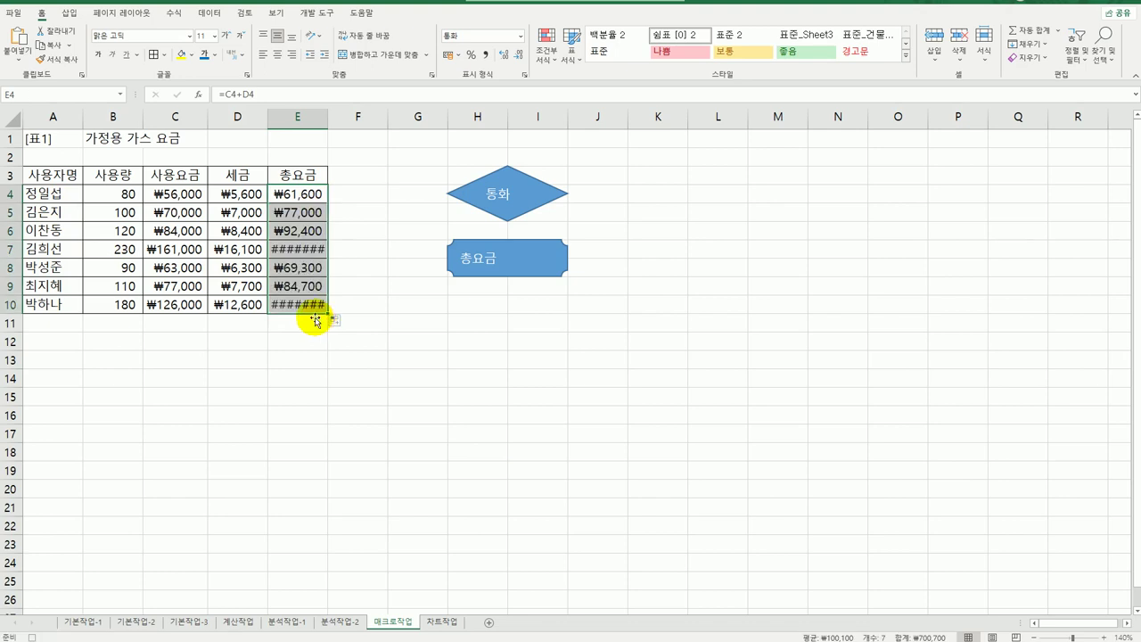
Step: Auto-fit the width of the 총요금 column E and stop recording the macro
click(319, 310)
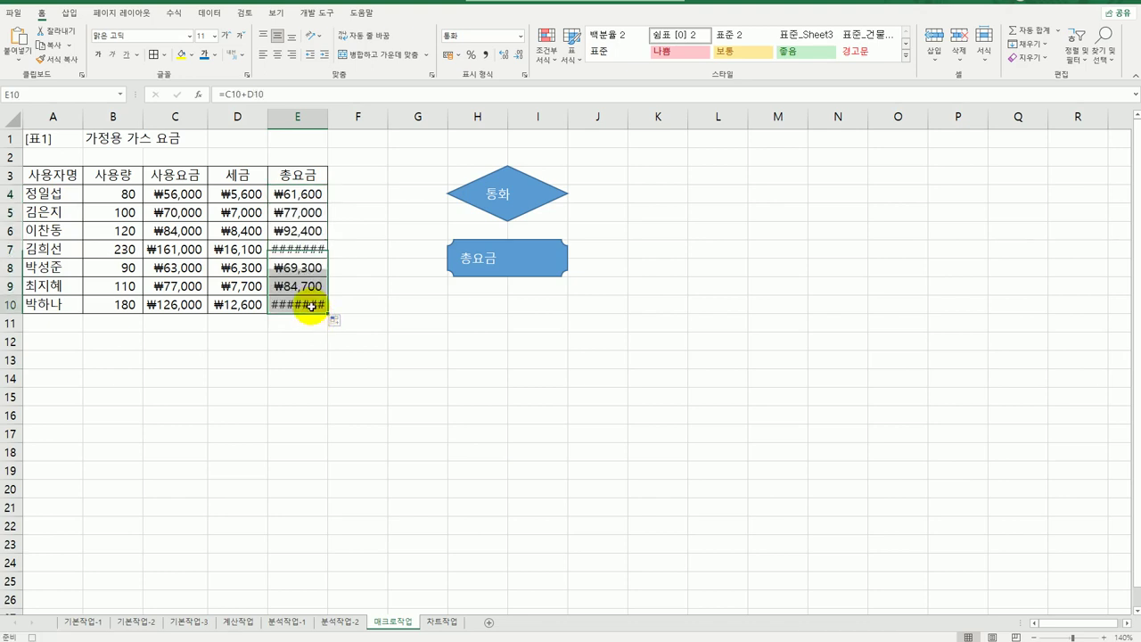
double_click(327, 117)
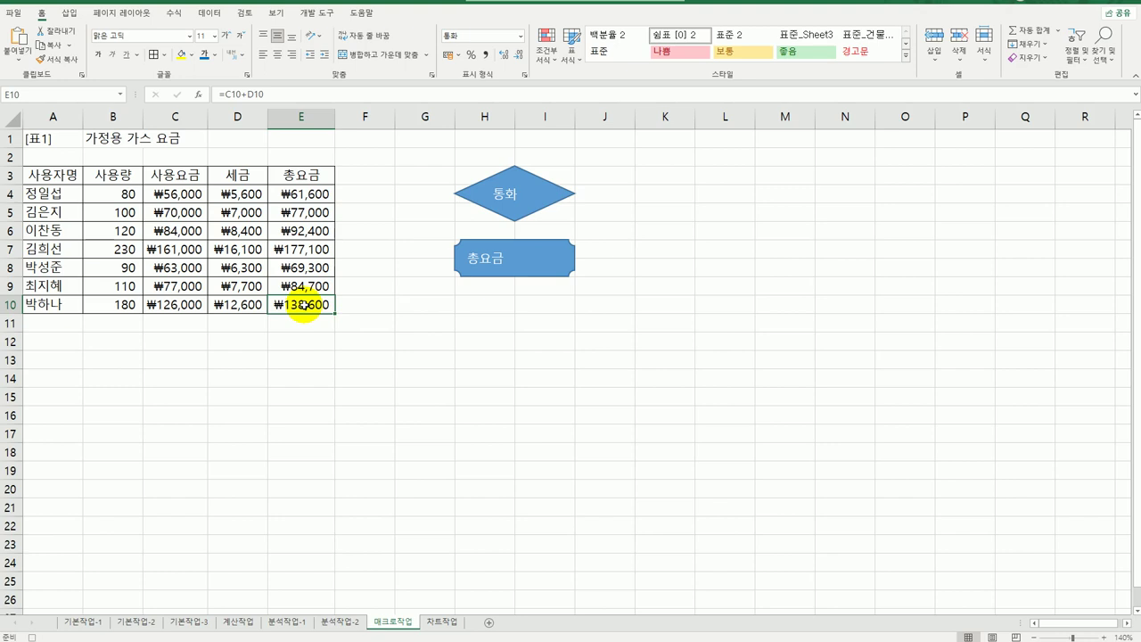
click(316, 12)
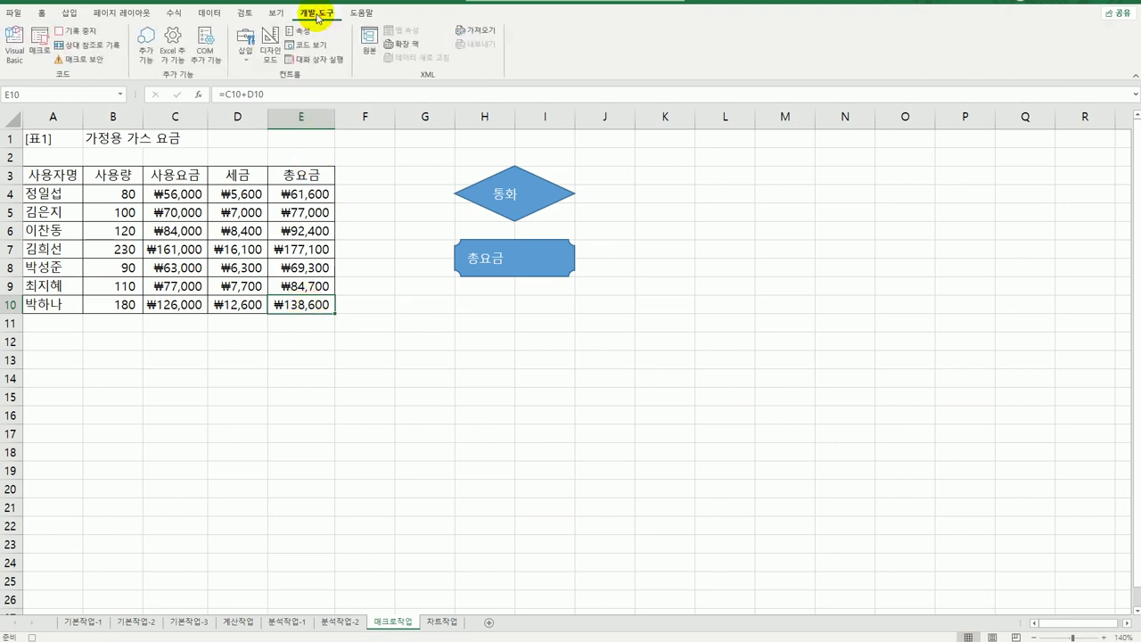
click(78, 30)
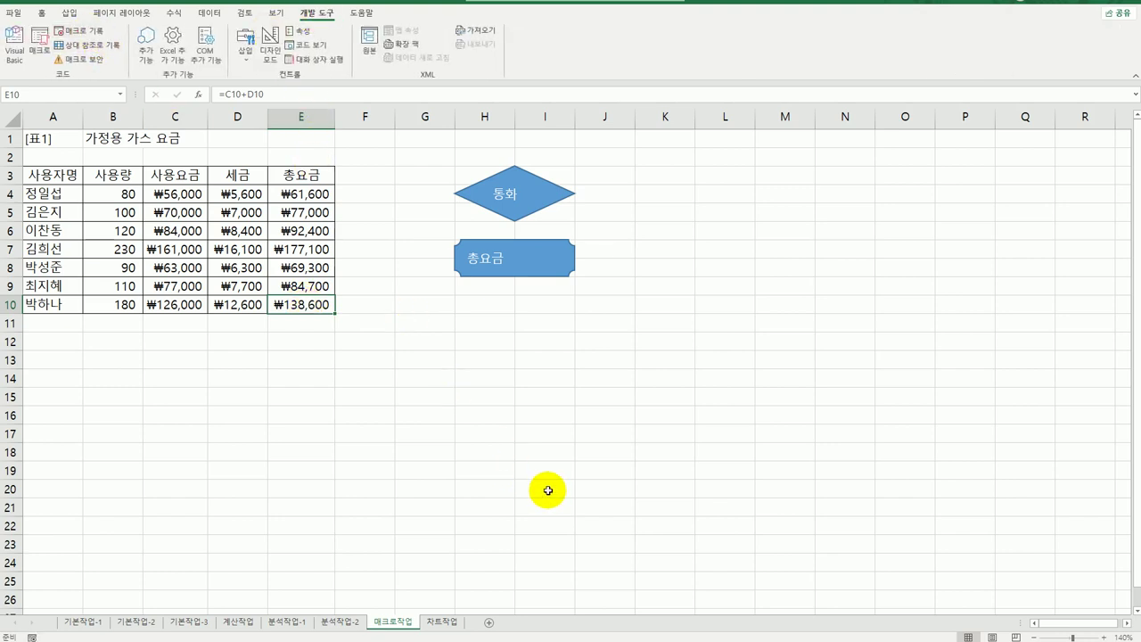
click(548, 490)
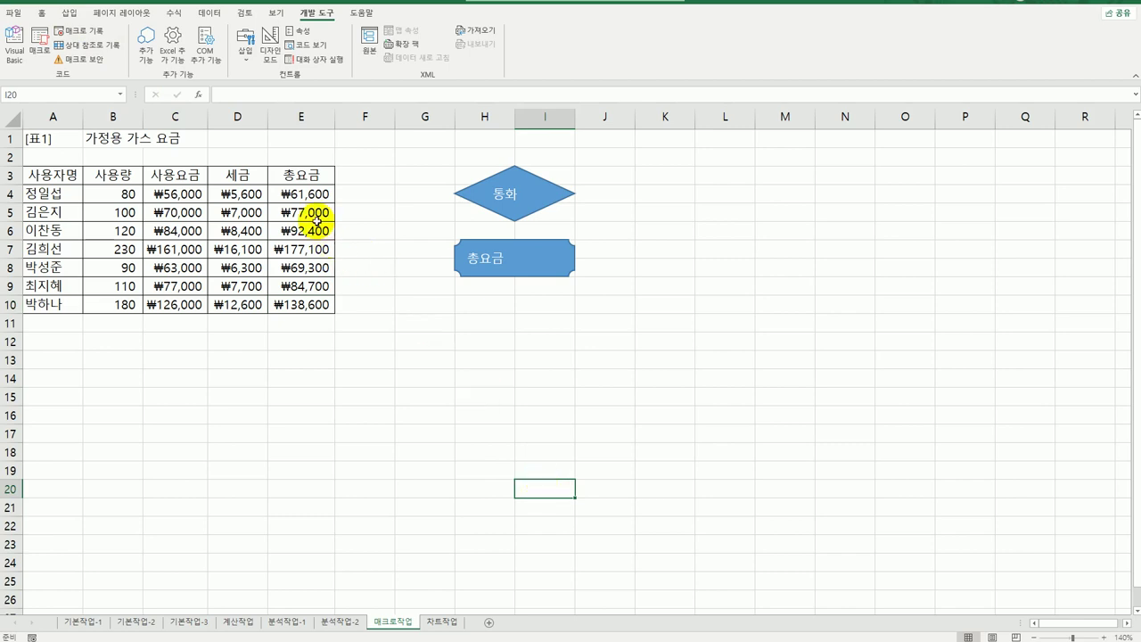
Step: Clear the 총요금 values in E4:E10 and reset cells C4:E10 to the 일반 number format
drag(301, 195, 301, 304)
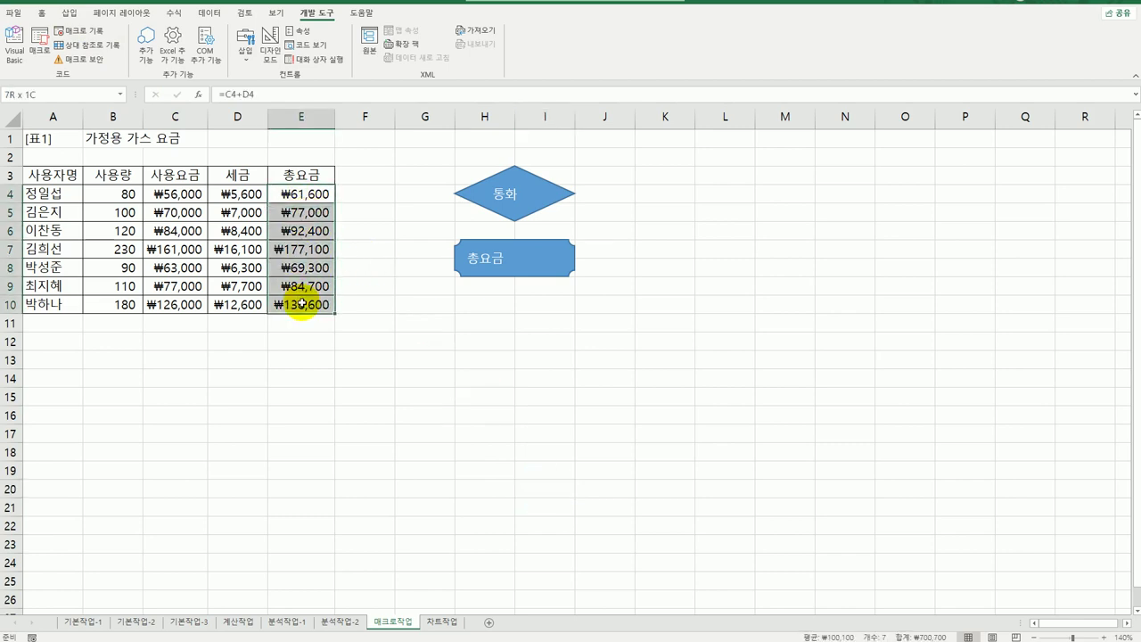
key(Delete)
click(427, 472)
drag(176, 194, 300, 302)
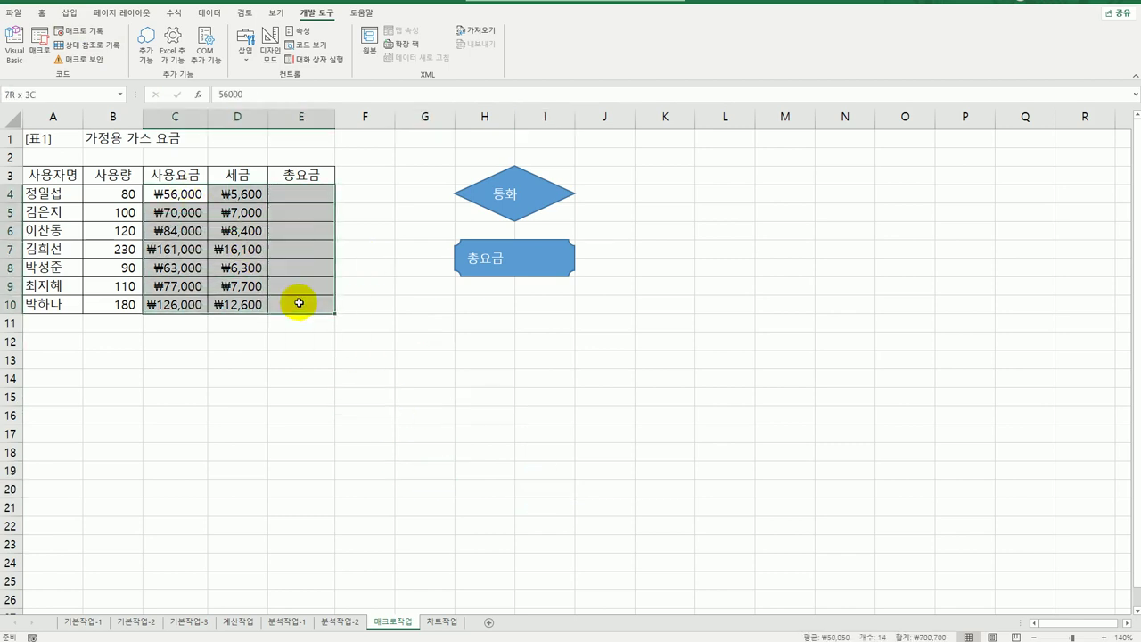
click(41, 12)
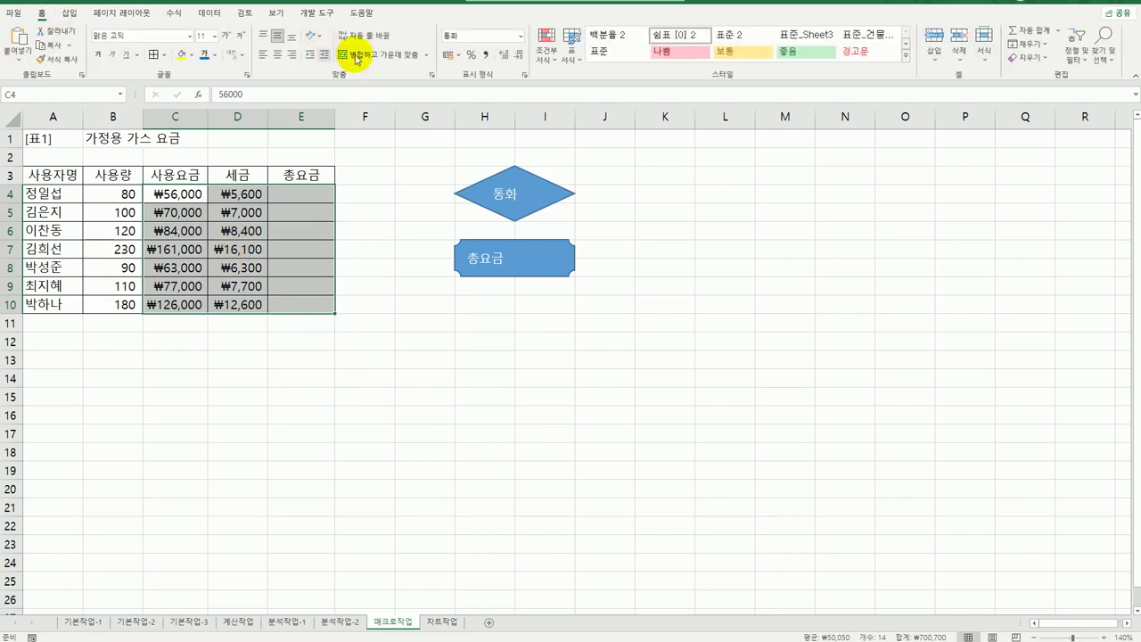
click(481, 36)
click(524, 37)
click(506, 51)
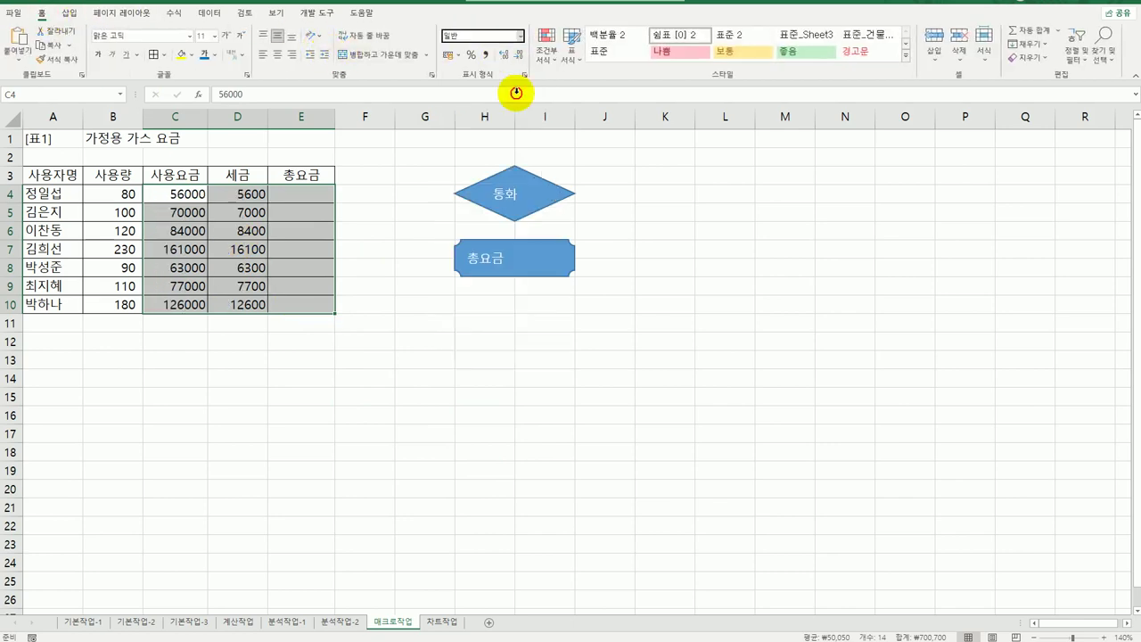
click(679, 360)
Step: Test both macros by running 통화 from the diamond and 총요금 from the plaque shape
click(510, 198)
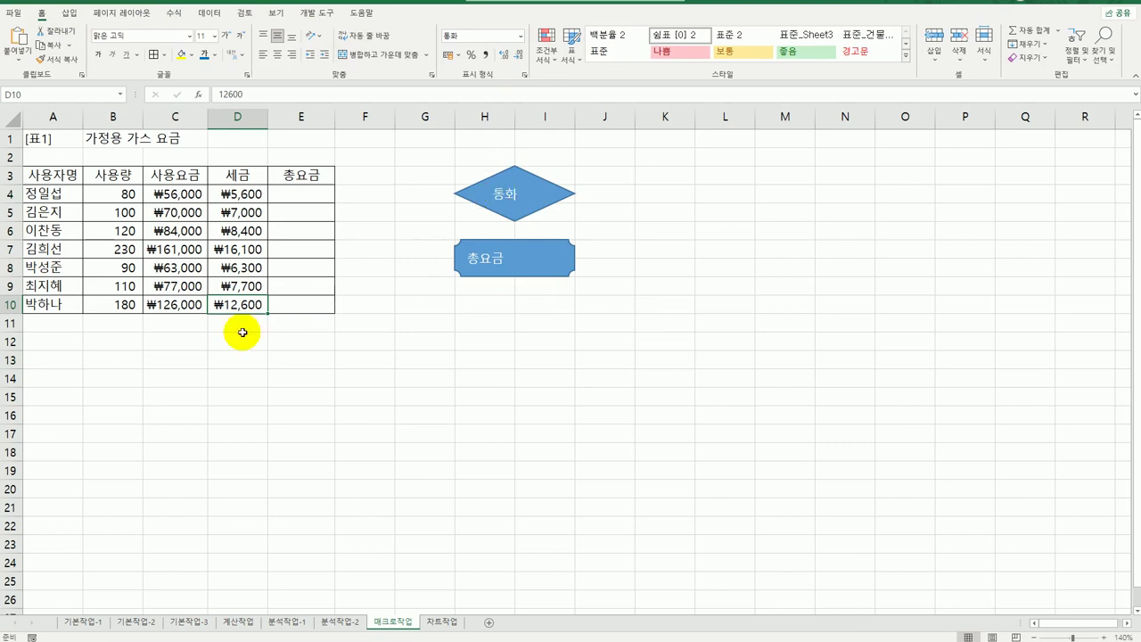
click(493, 265)
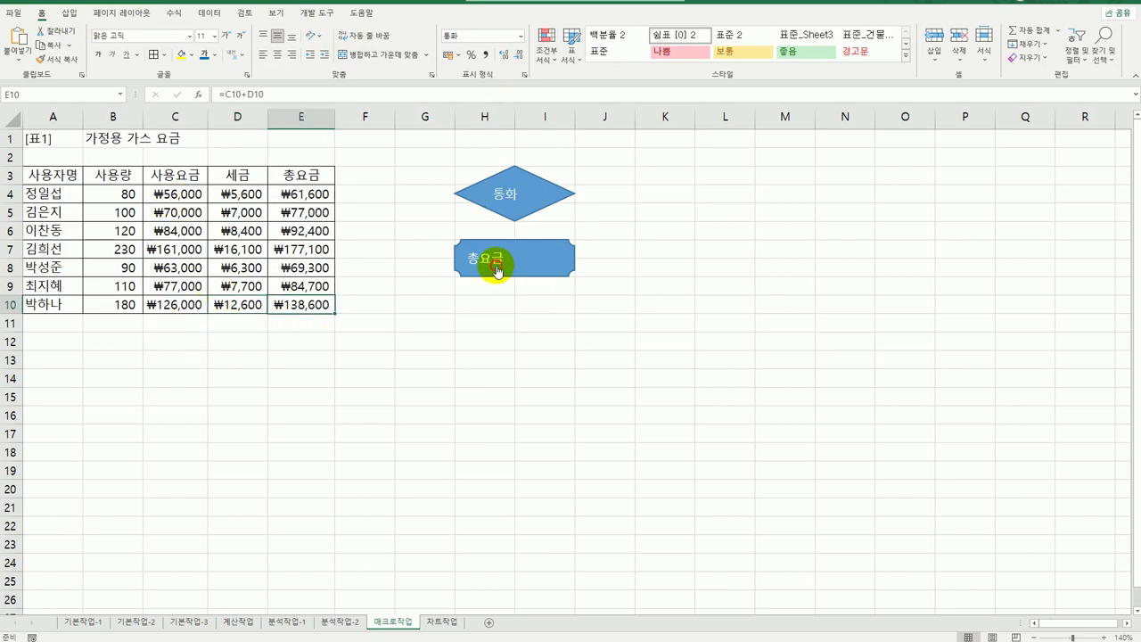
click(682, 398)
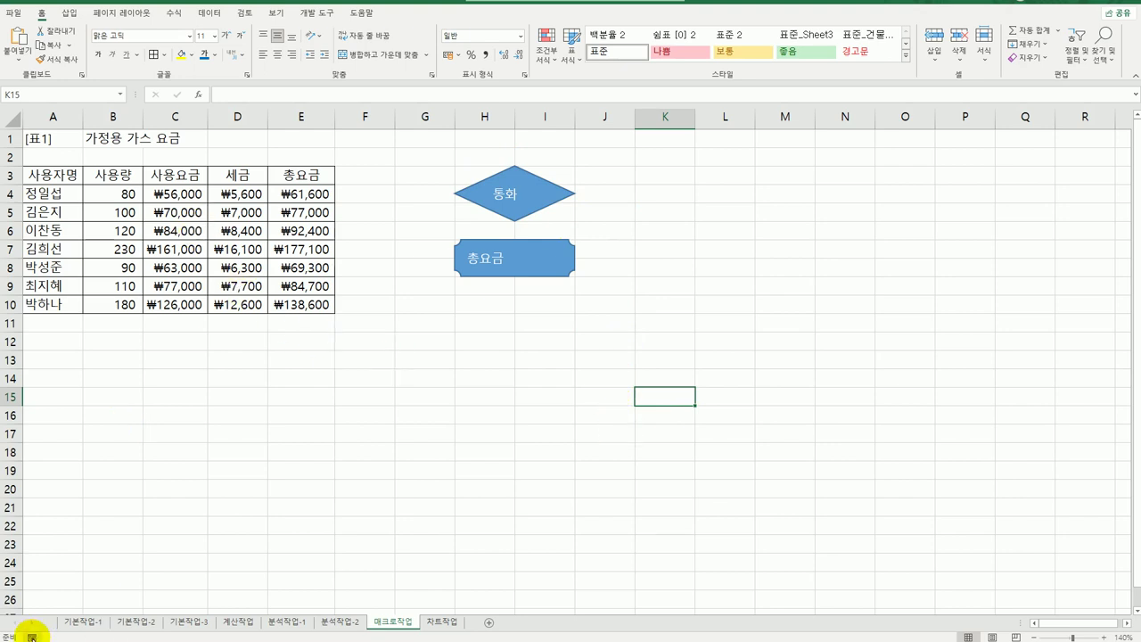
click(31, 635)
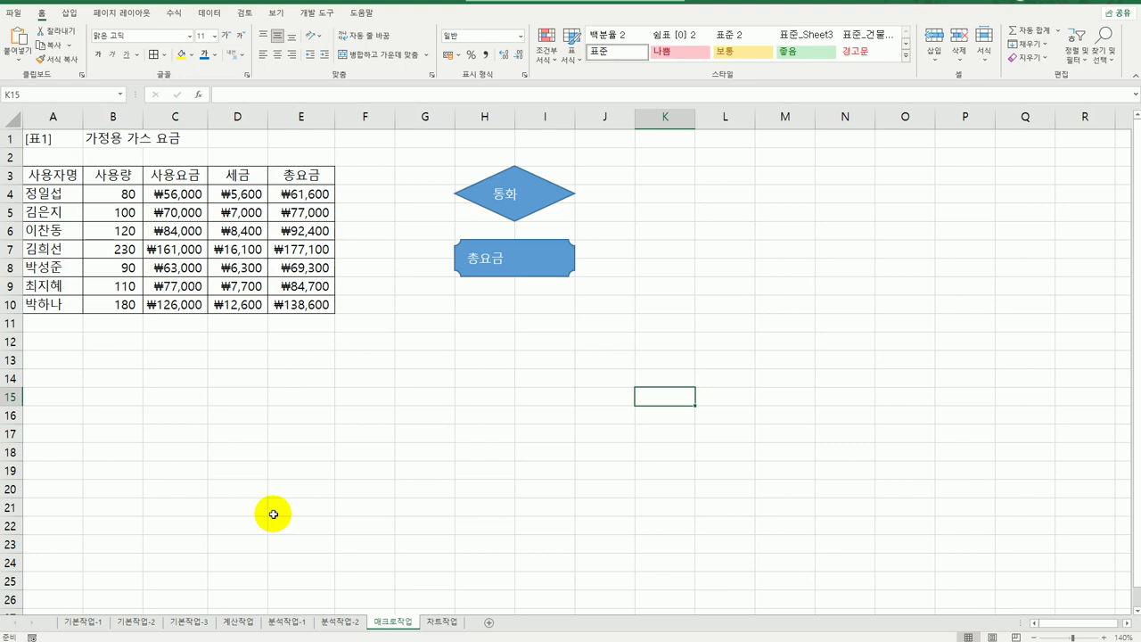
Step: Switch to sheet 차트작업 and auto-fit the width of the 기타수신 column E
click(437, 622)
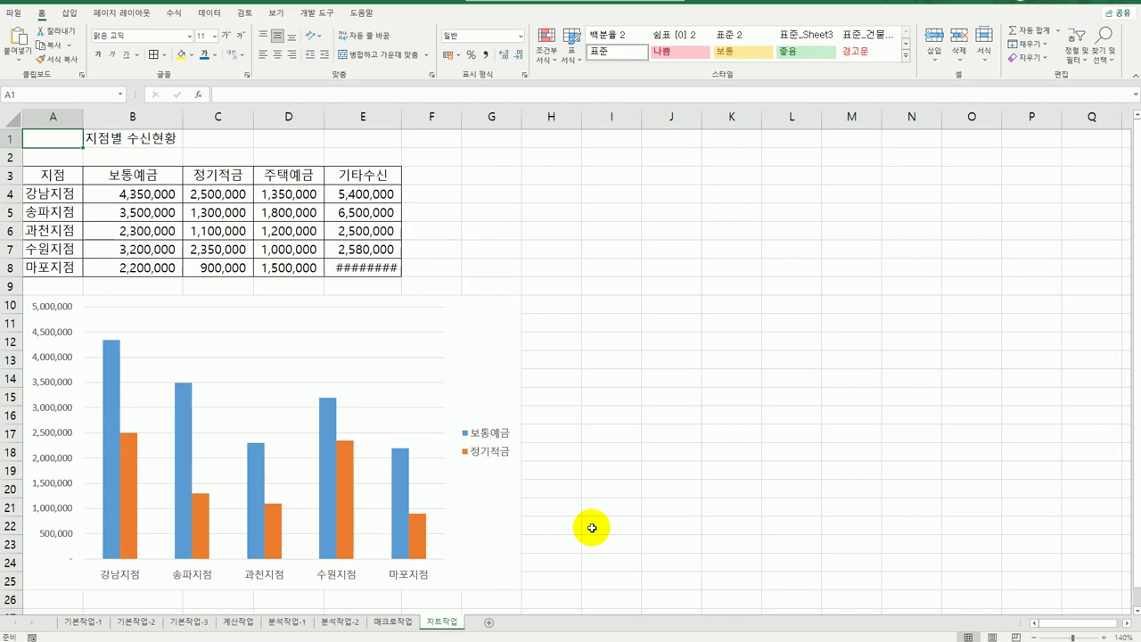
scroll(592, 528, down, 1)
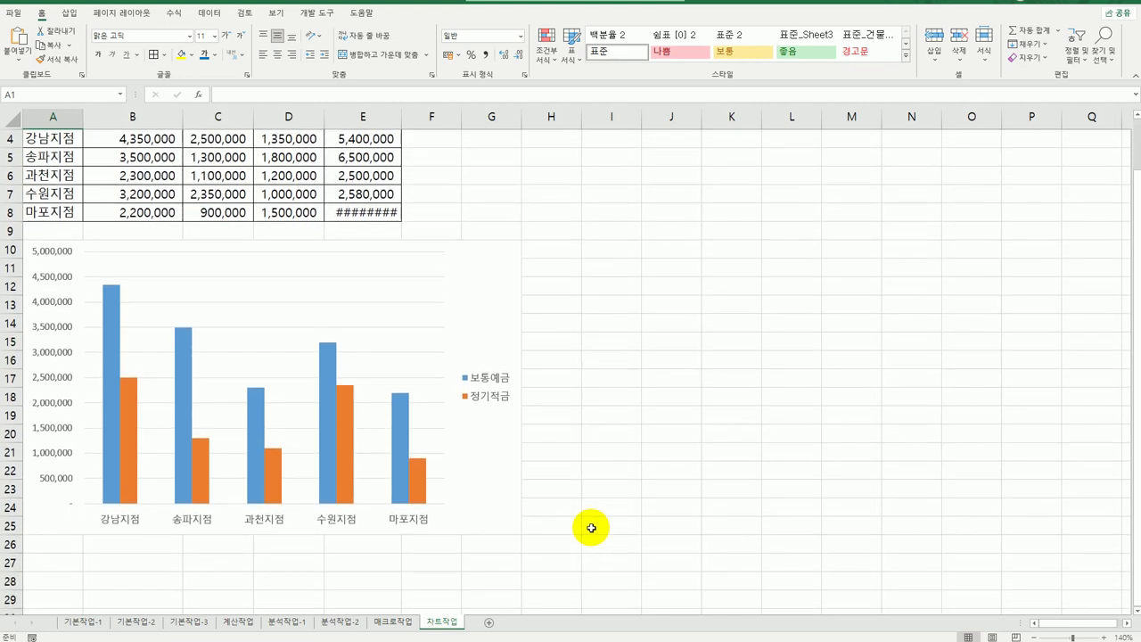
scroll(592, 527, up, 1)
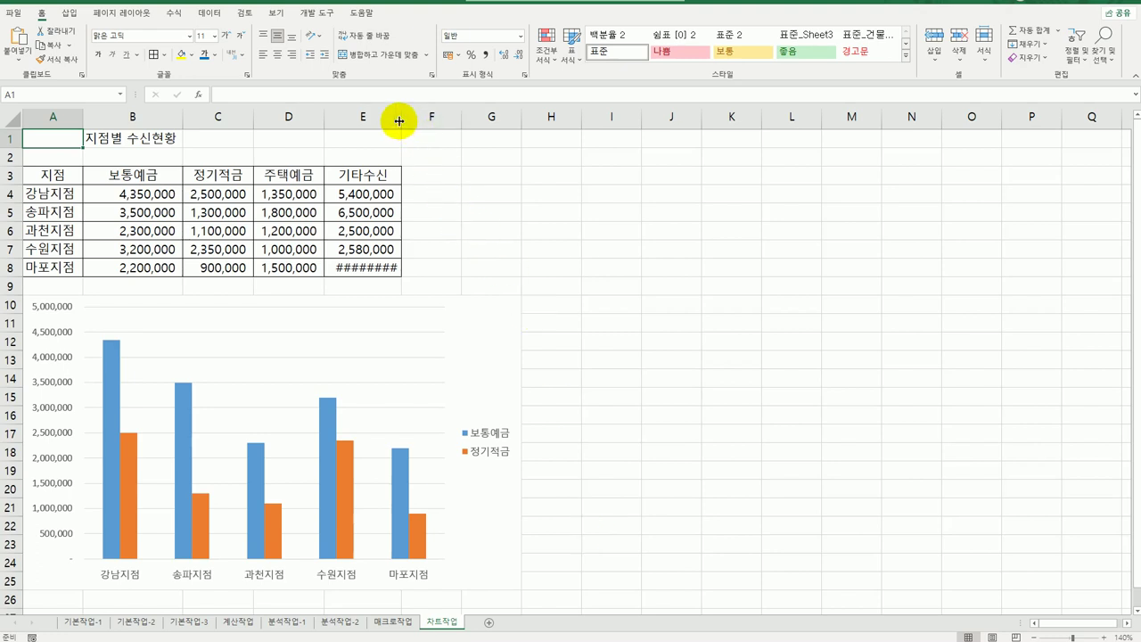
double_click(398, 120)
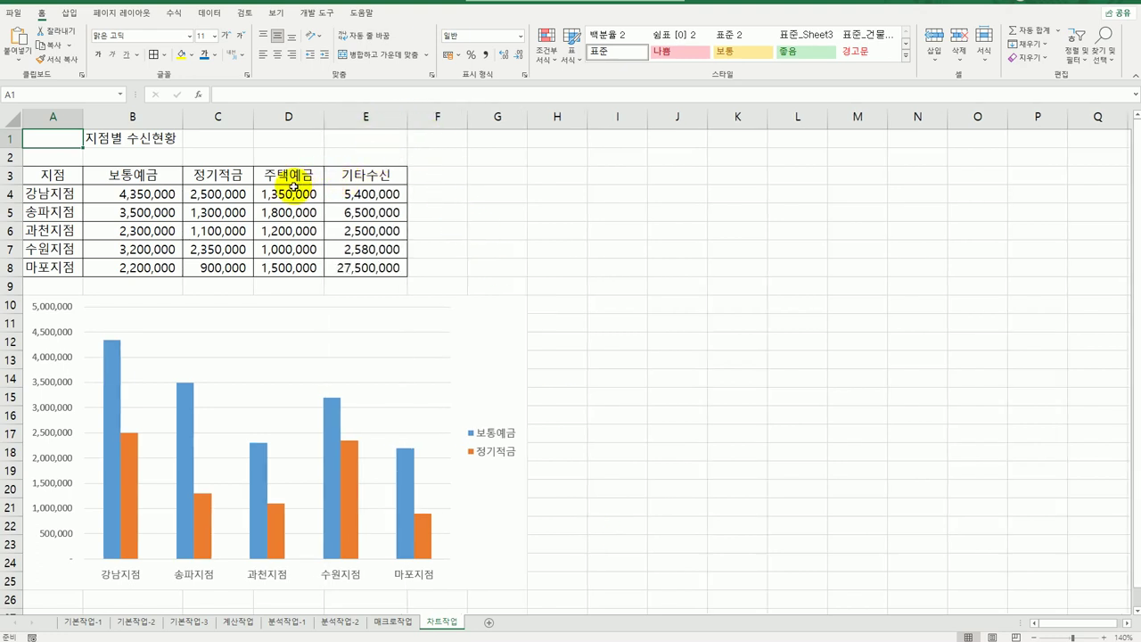
Step: Add the 주택예금 data in D3:D8 to the chart as a new series by copying and pasting it
drag(290, 176, 286, 268)
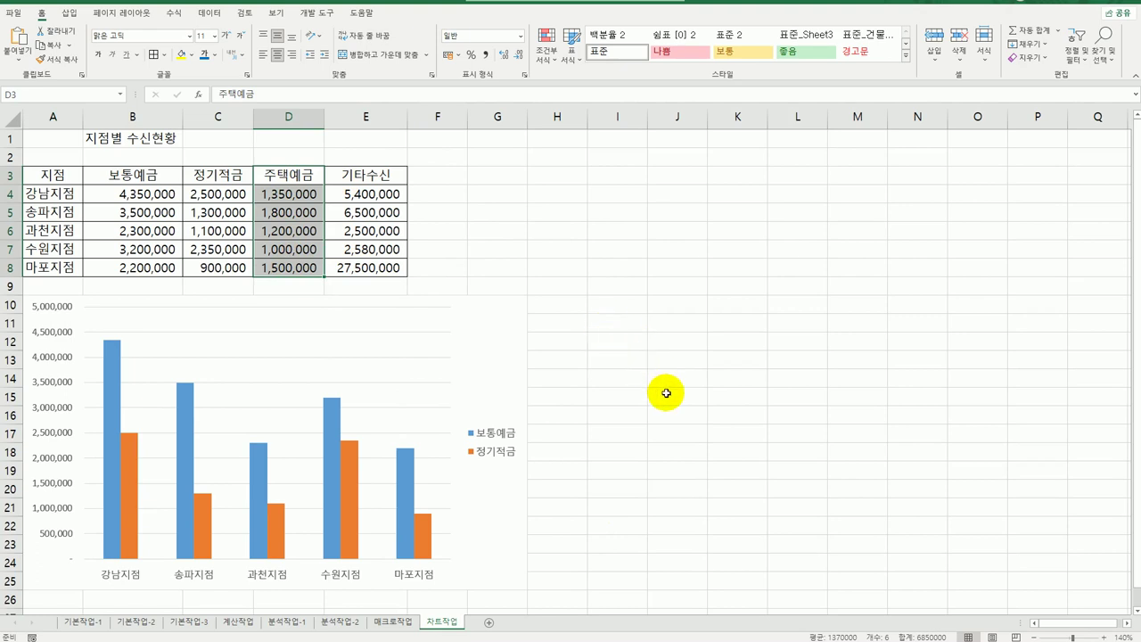
key(ctrl+c)
click(524, 338)
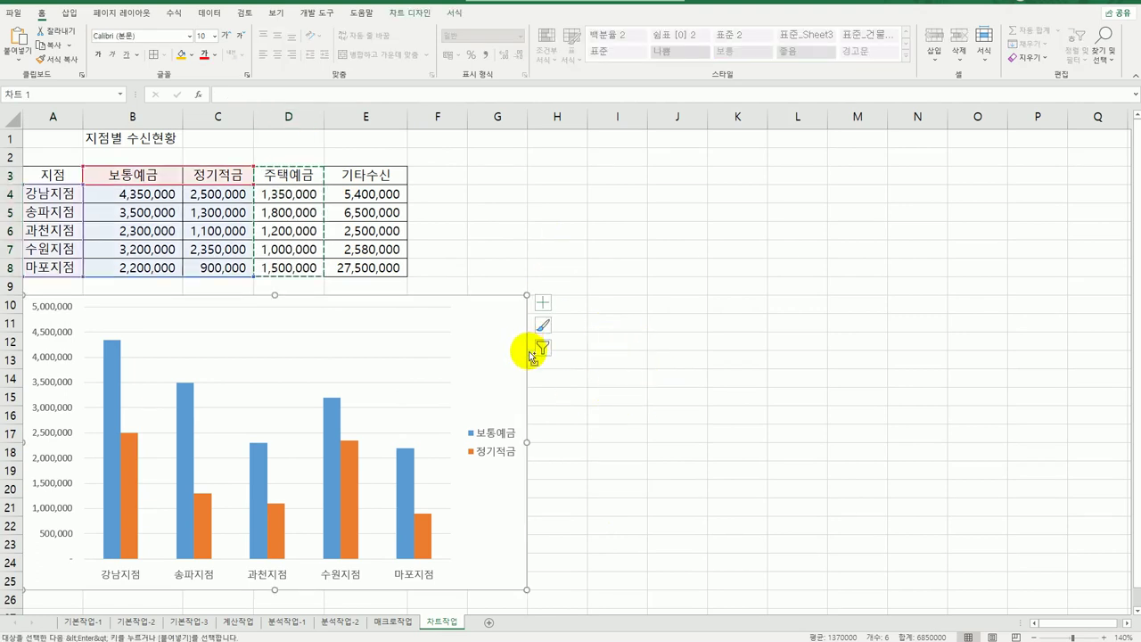
key(ctrl+v)
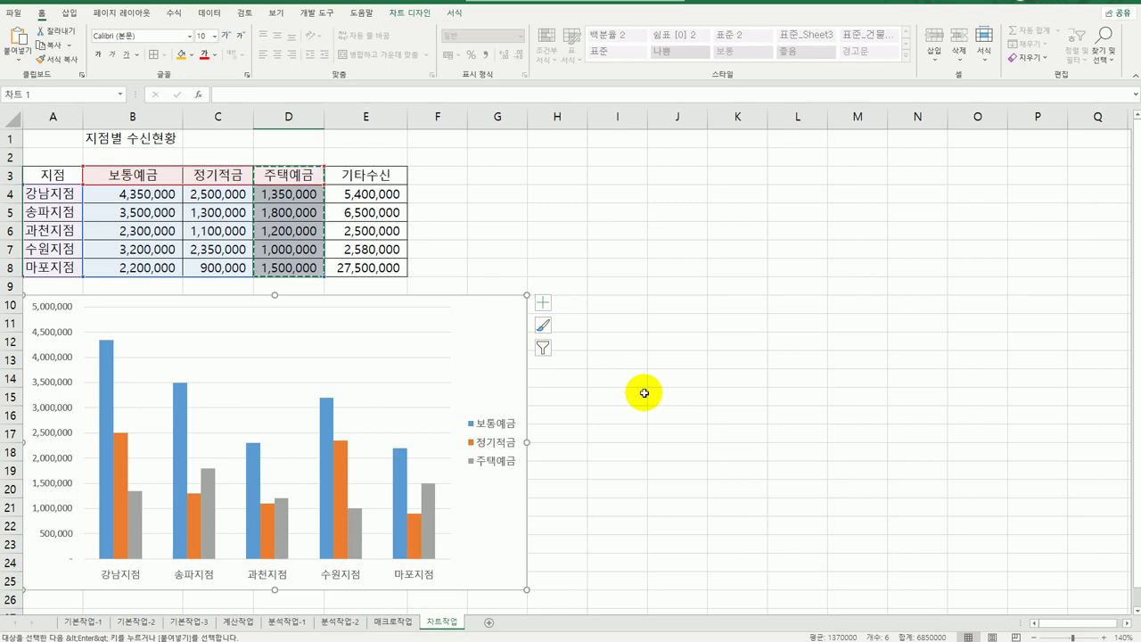
Step: Change the 보통예금 series to 표식이 있는 꺾은선형 and plot it on the secondary axis
click(106, 364)
right_click(107, 364)
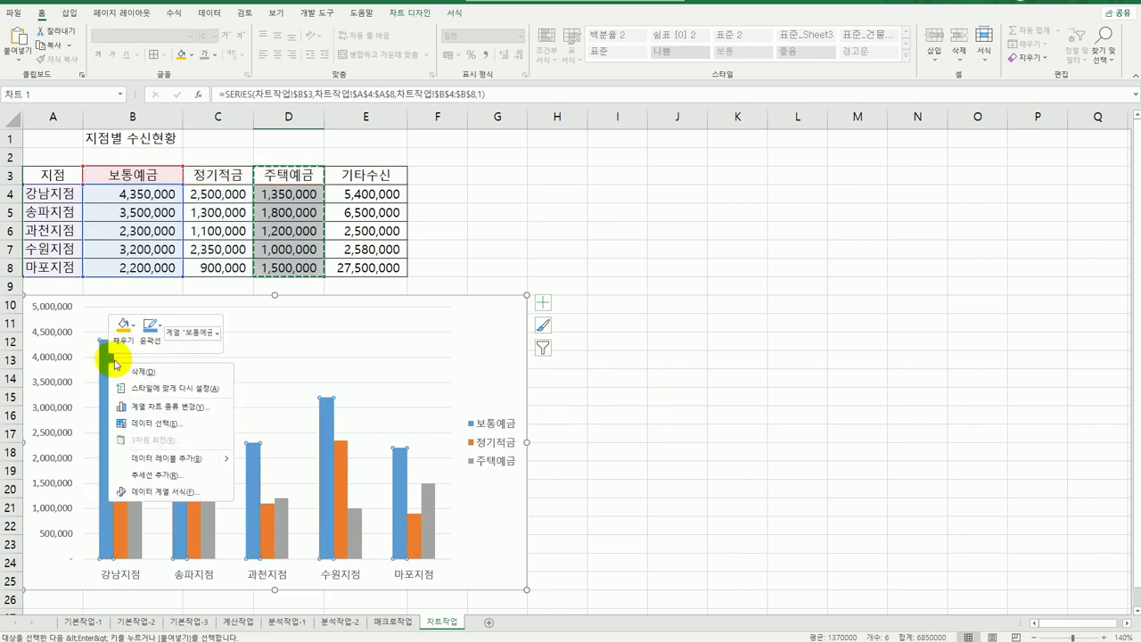
click(189, 410)
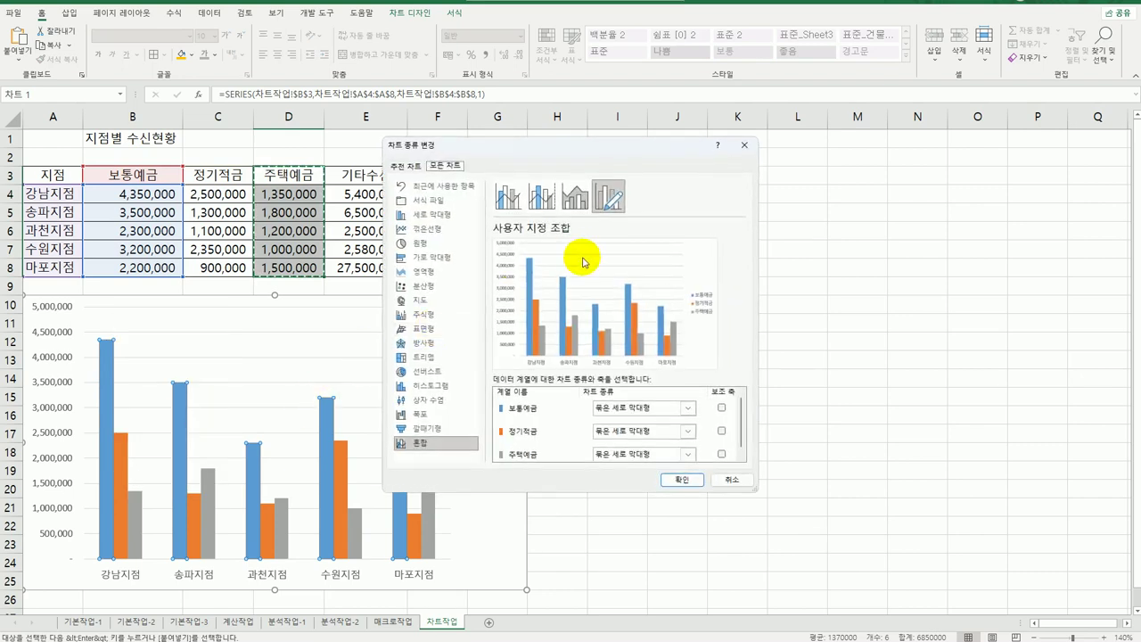
click(688, 410)
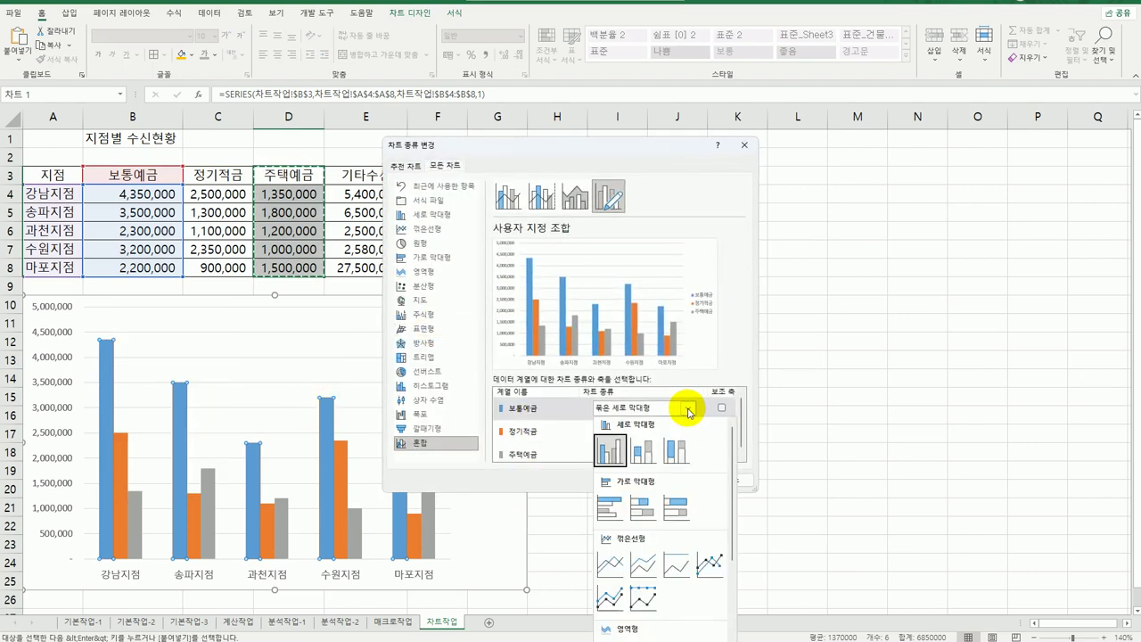
click(712, 577)
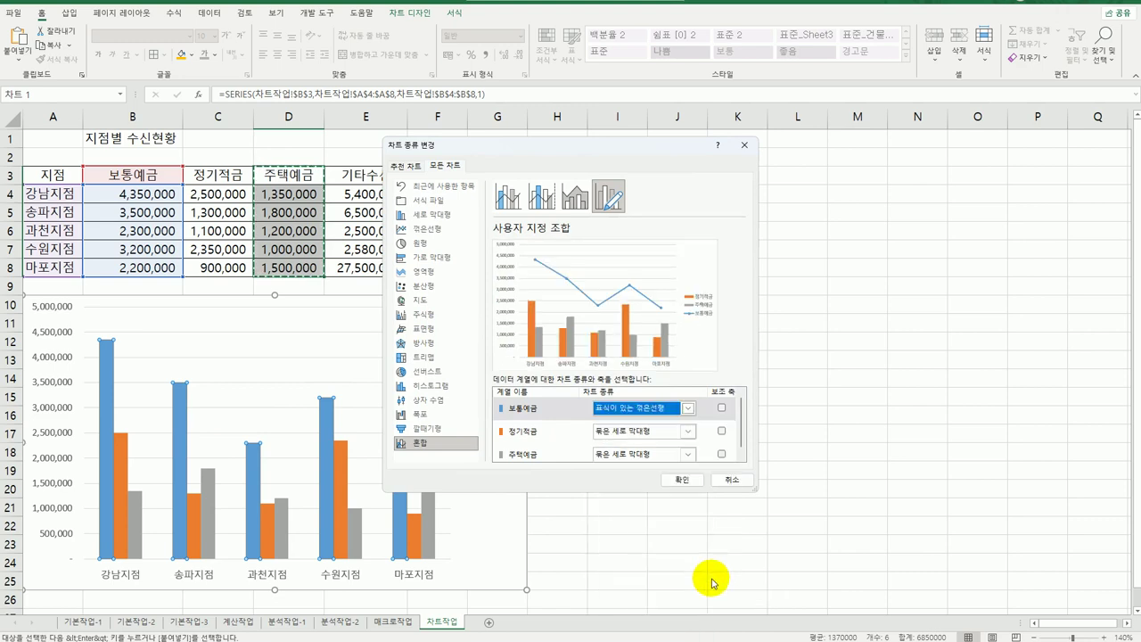
click(722, 408)
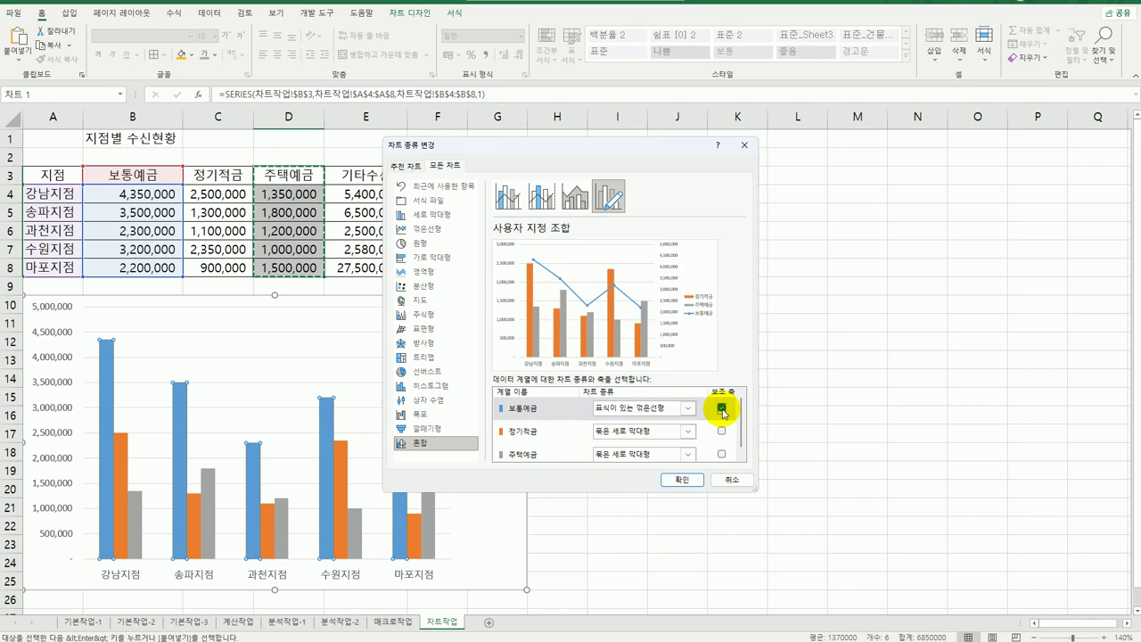
click(682, 480)
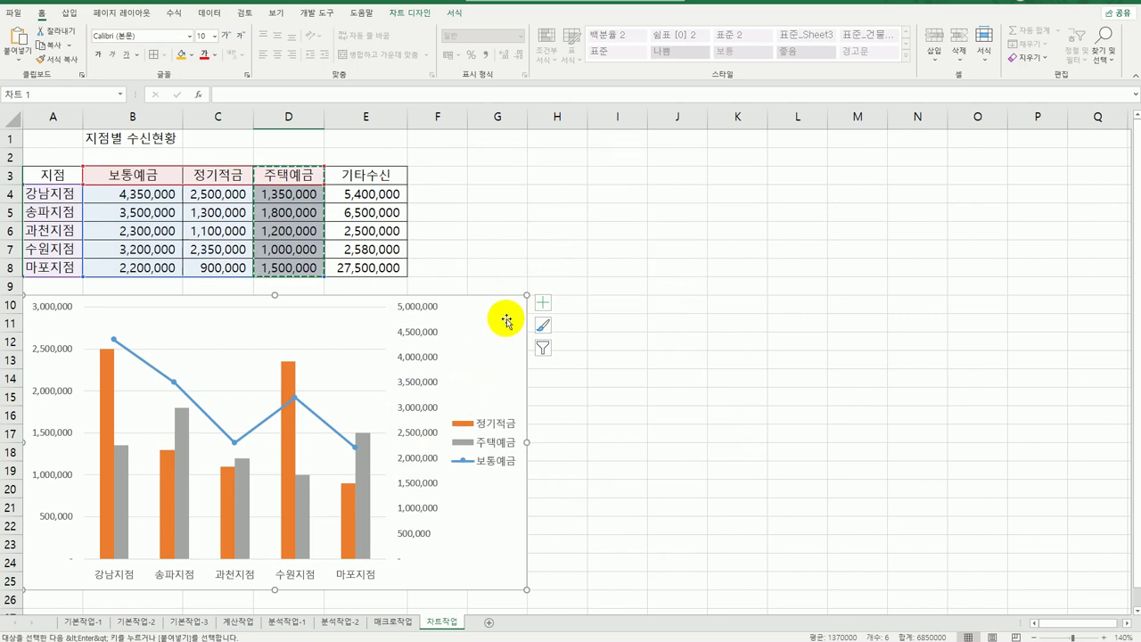
Step: Add a chart title reading 지점별 수신현황
click(544, 304)
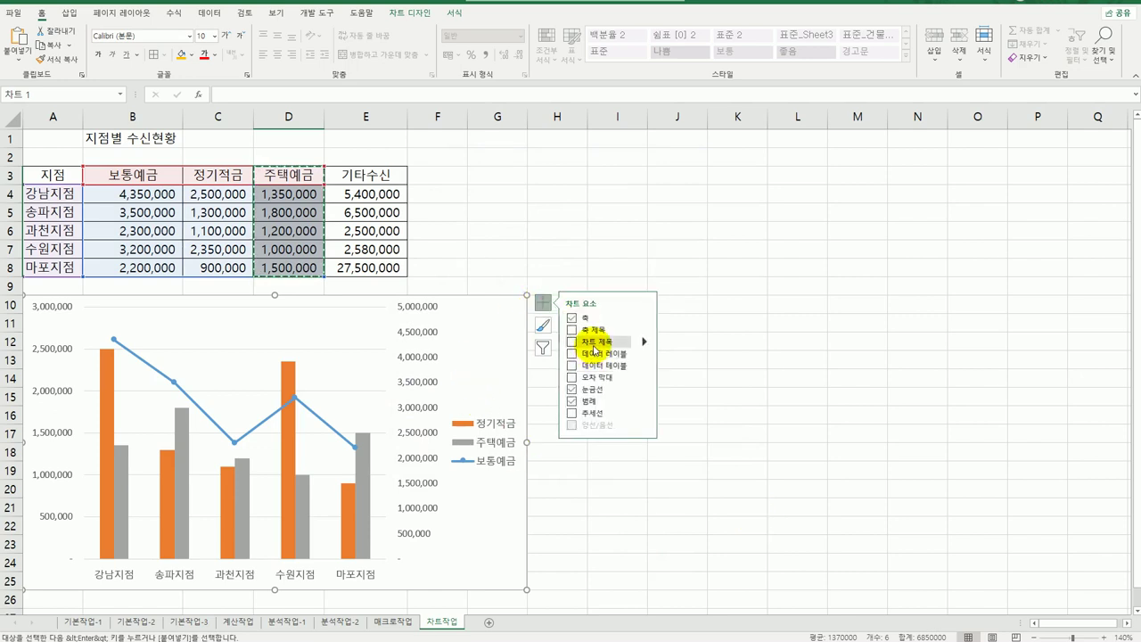
click(573, 341)
drag(242, 318, 319, 317)
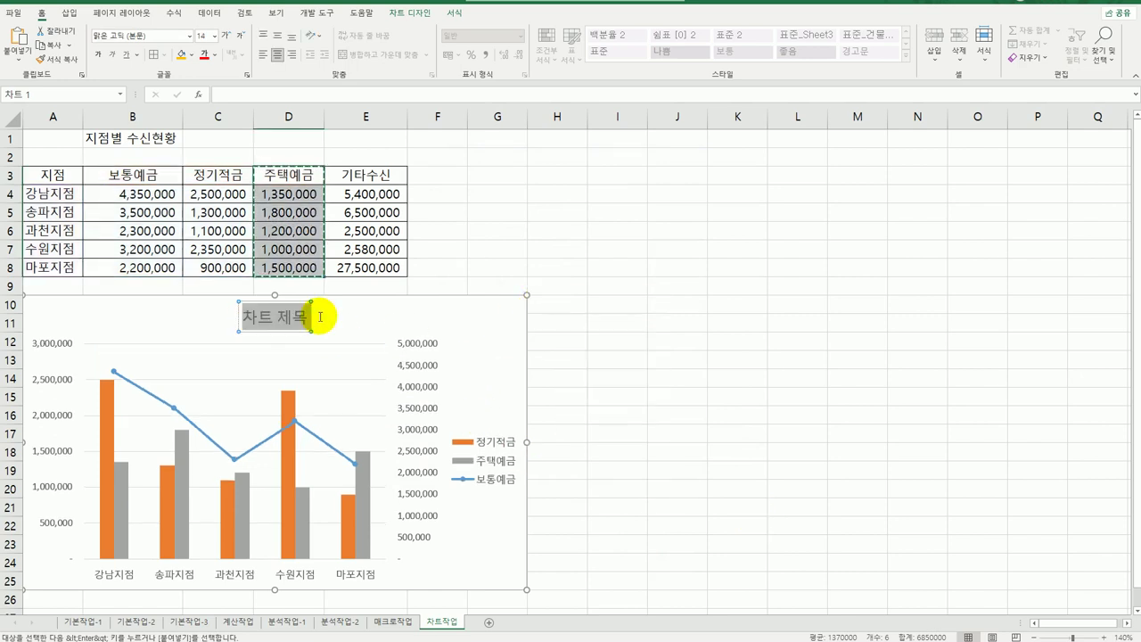
text(지점별)
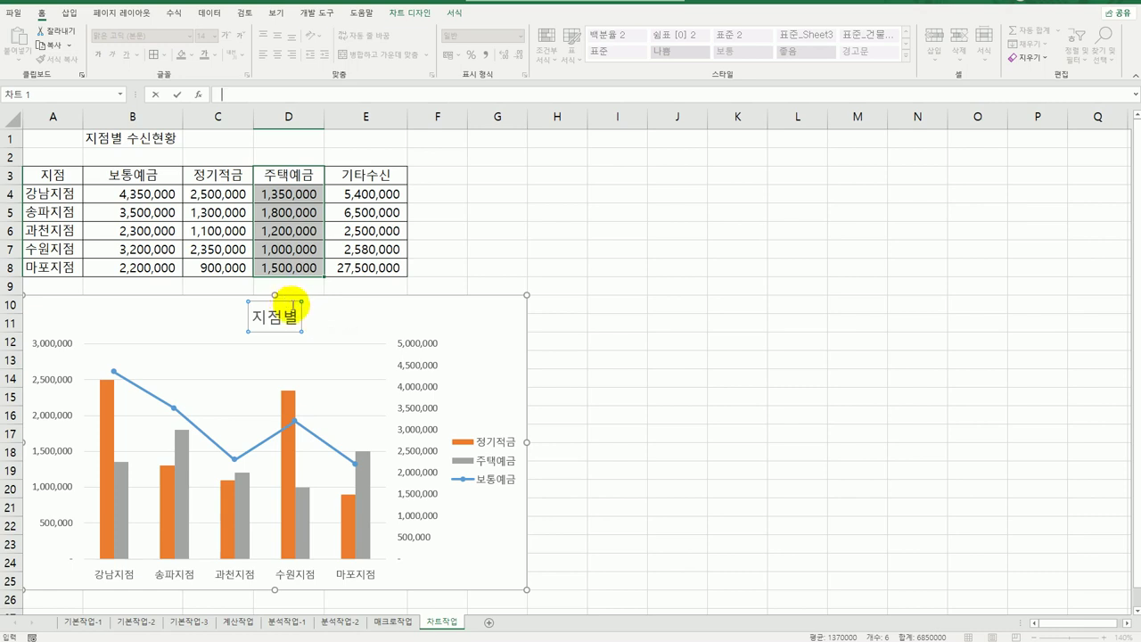
key(BackSpace)
key(BackSpace)
key(BackSpace)
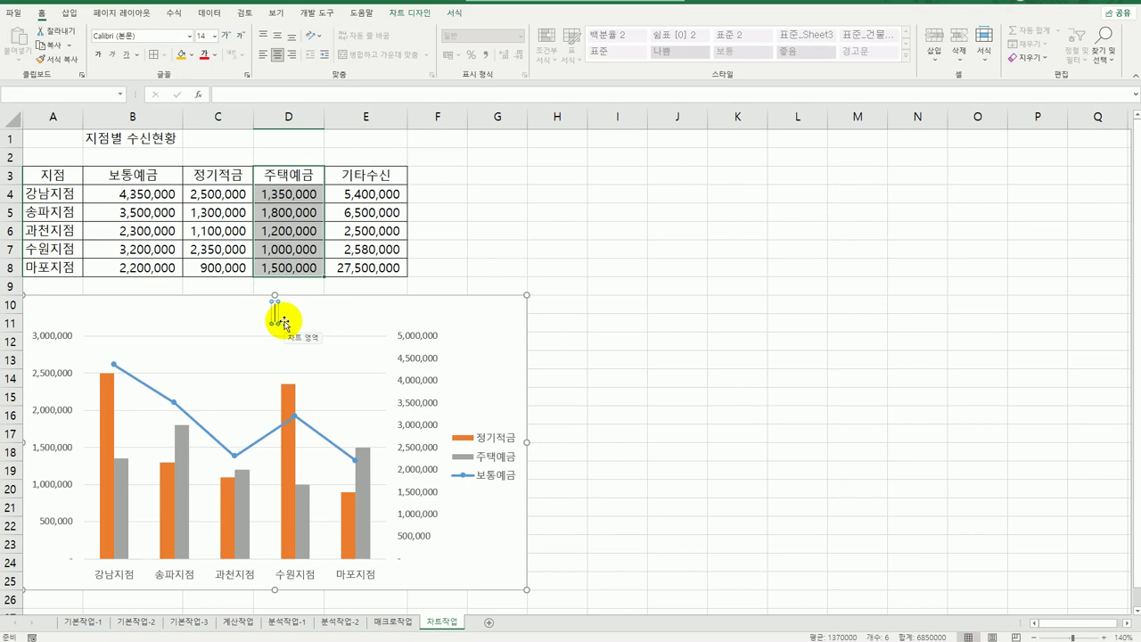
text(지점ㅂ)
text( 수신현황)
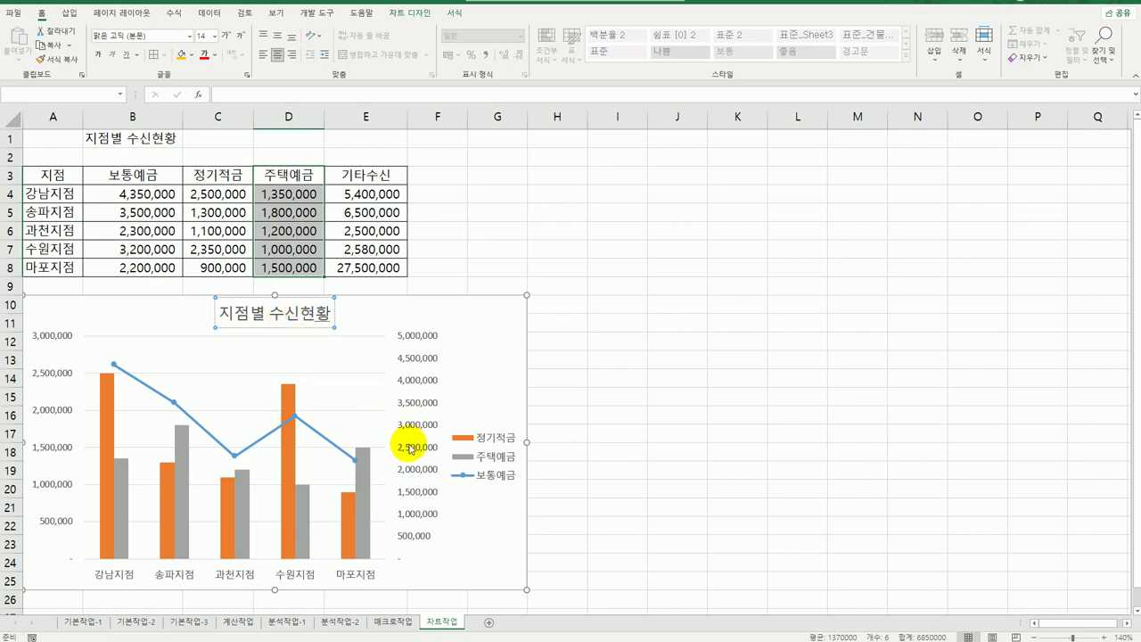
Step: Set the chart title's font to 궁서체
click(254, 326)
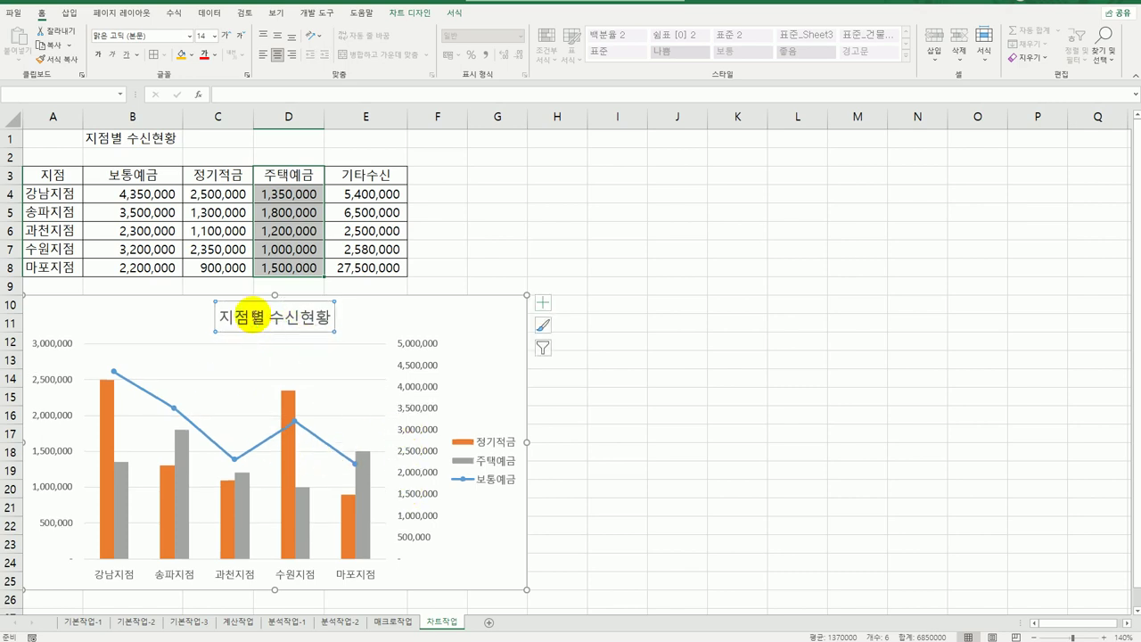
click(188, 35)
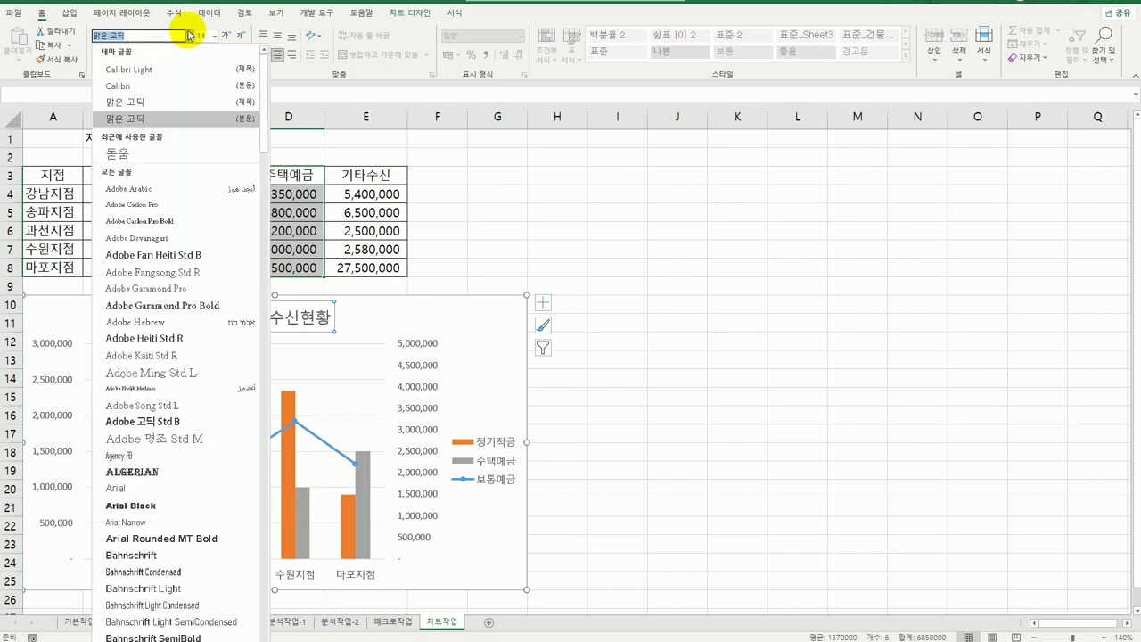
drag(264, 94, 247, 604)
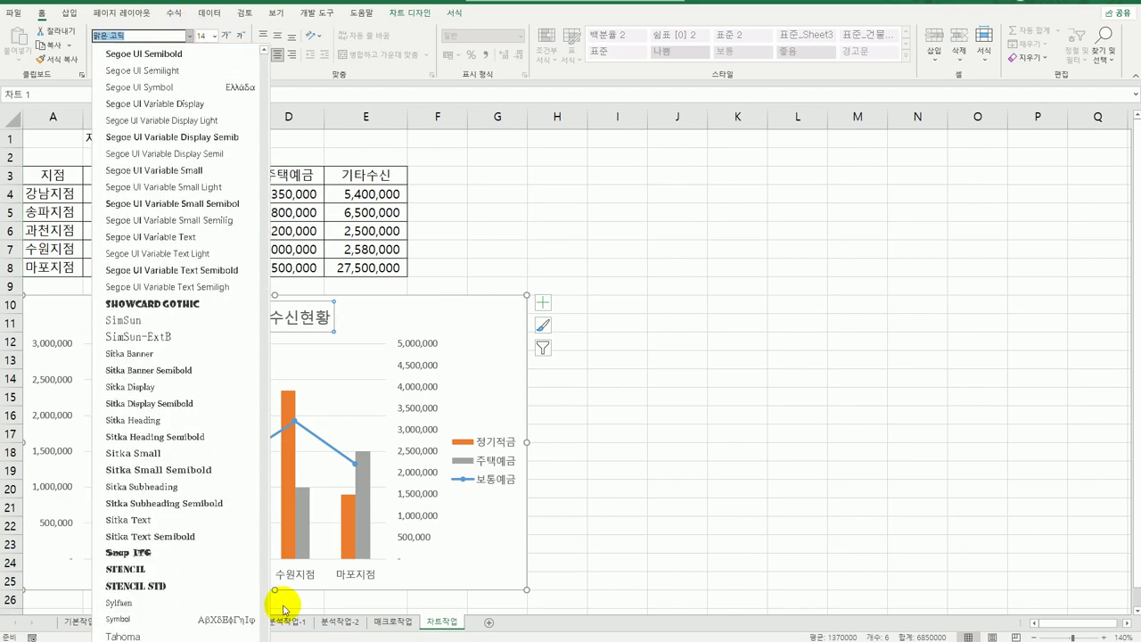
scroll(237, 609, down, 5)
scroll(247, 566, up, 7)
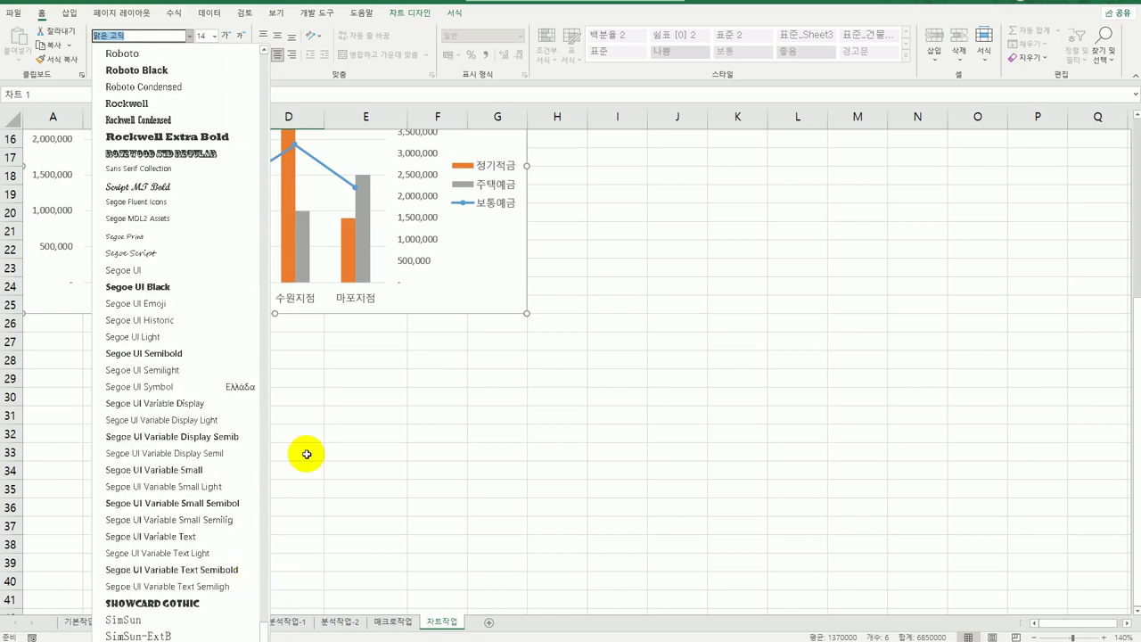
scroll(178, 347, down, 10)
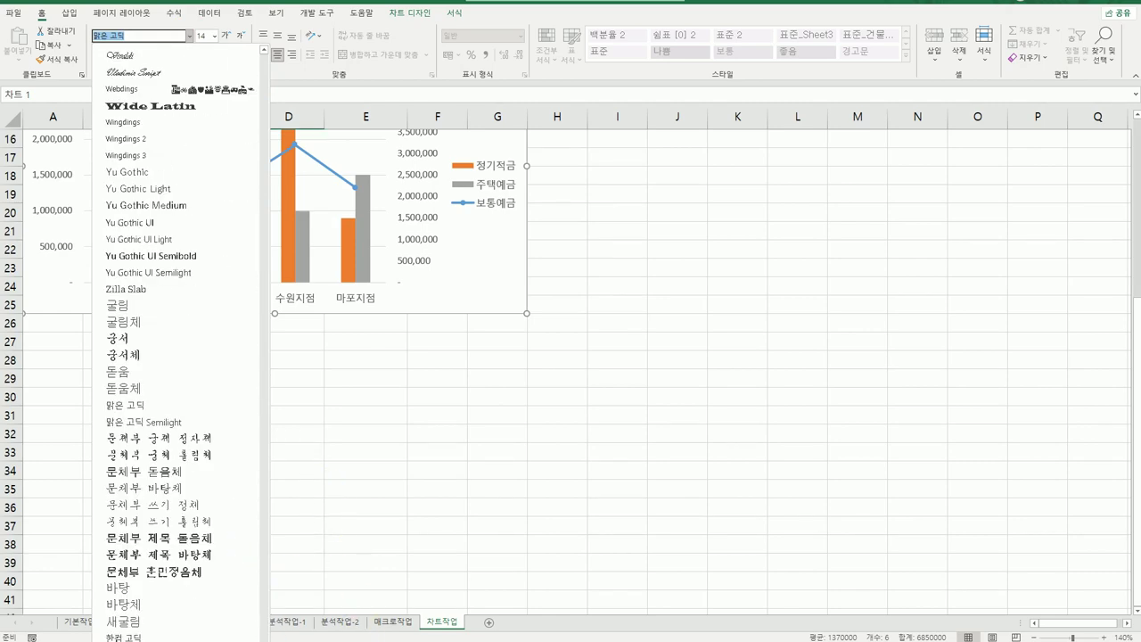
click(152, 356)
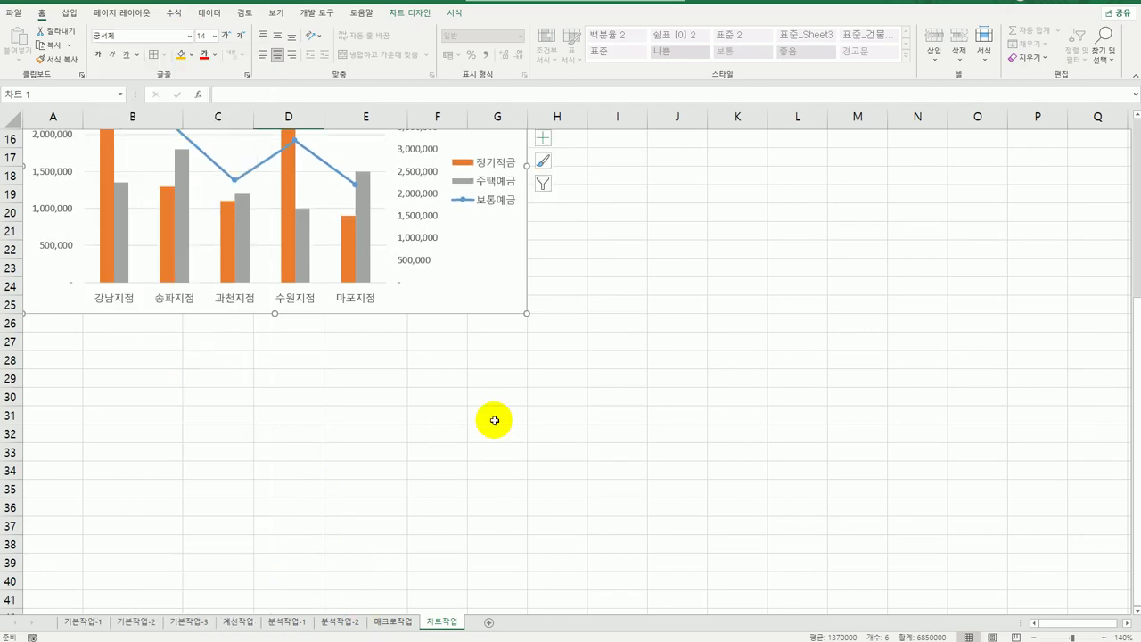
scroll(492, 421, up, 3)
scroll(492, 426, up, 1)
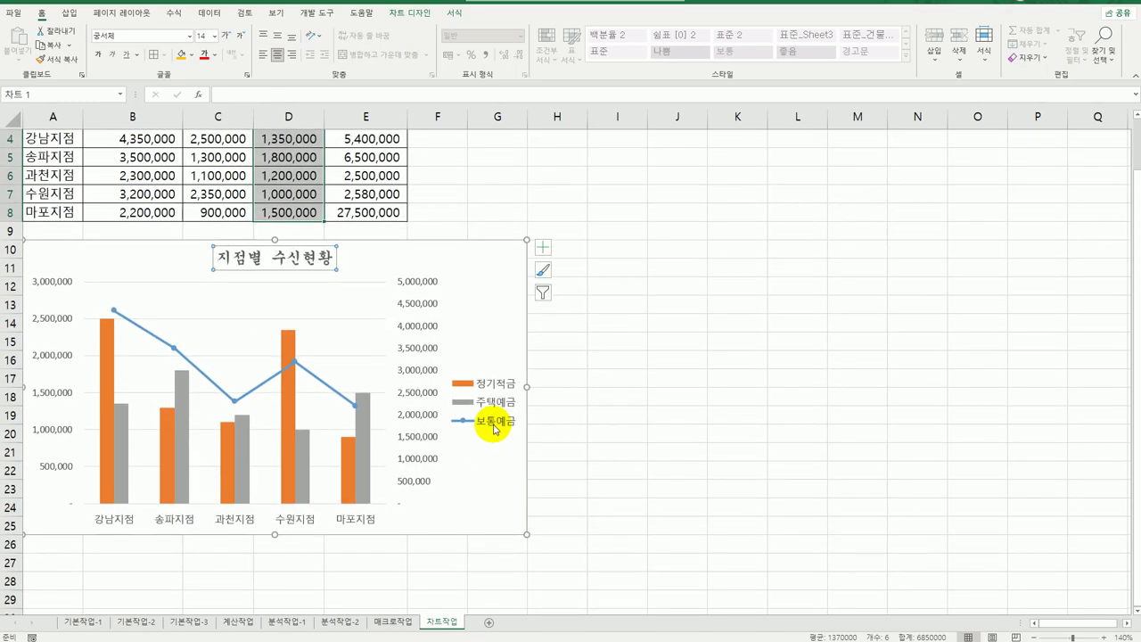
Step: Format the chart title as size 15, bold and underlined
click(207, 36)
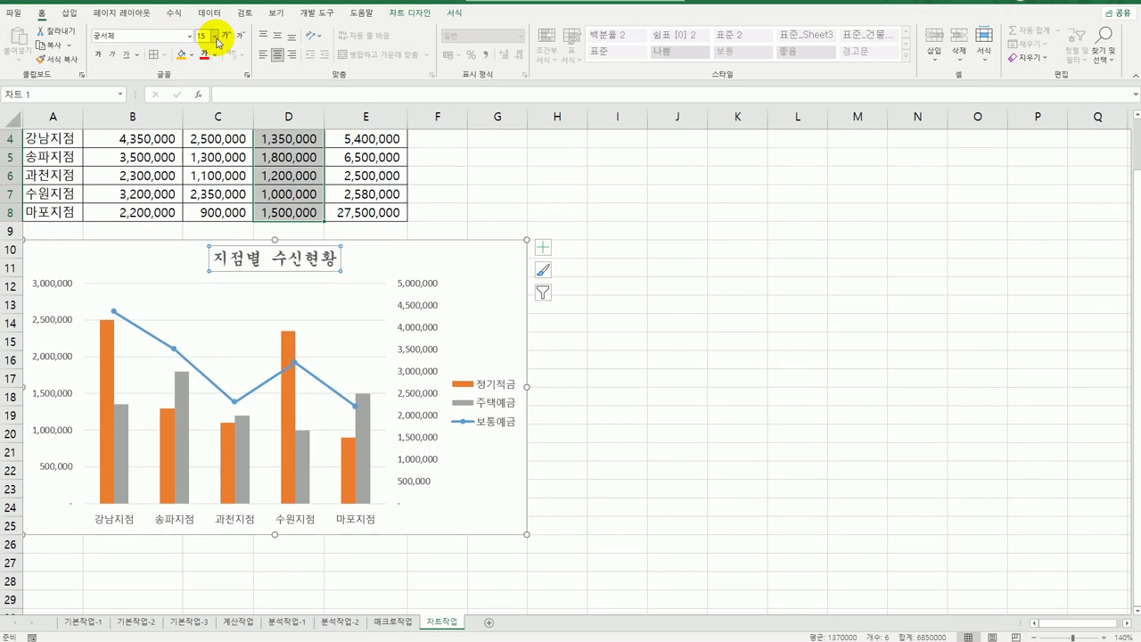
click(98, 55)
click(127, 55)
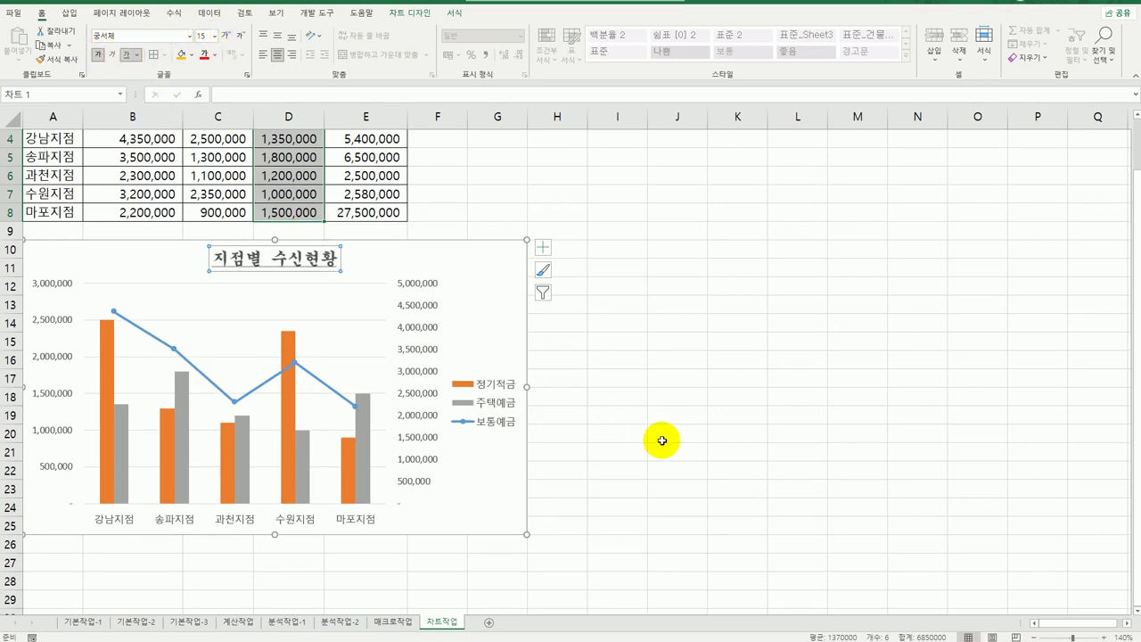
click(663, 440)
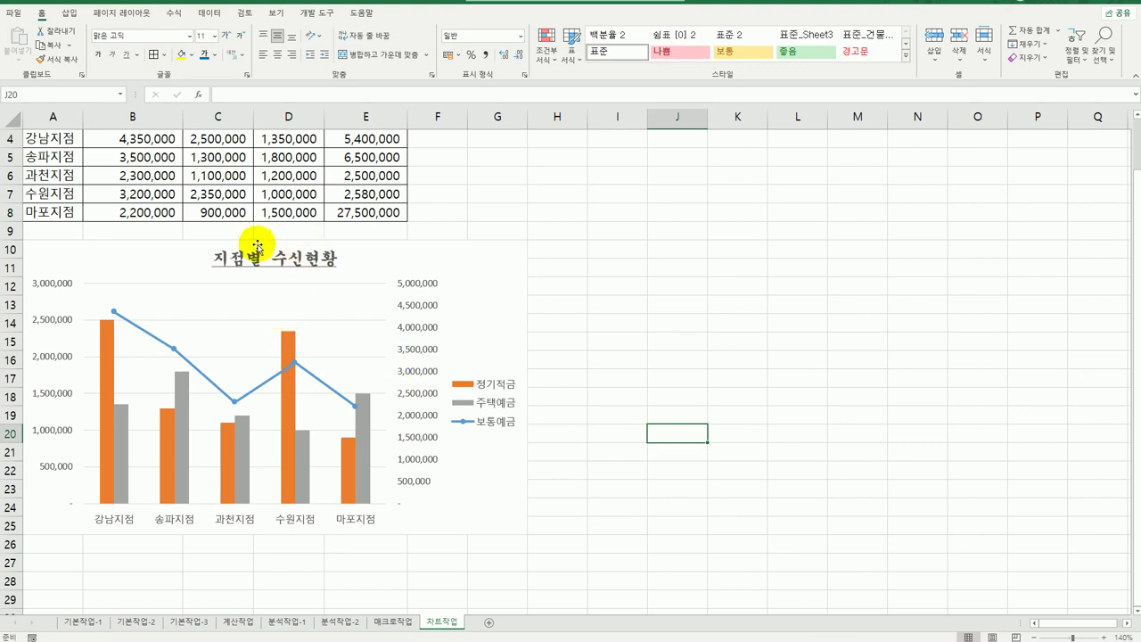
Step: Add a 기본 가로 axis title to the chart with the text 지점
click(499, 309)
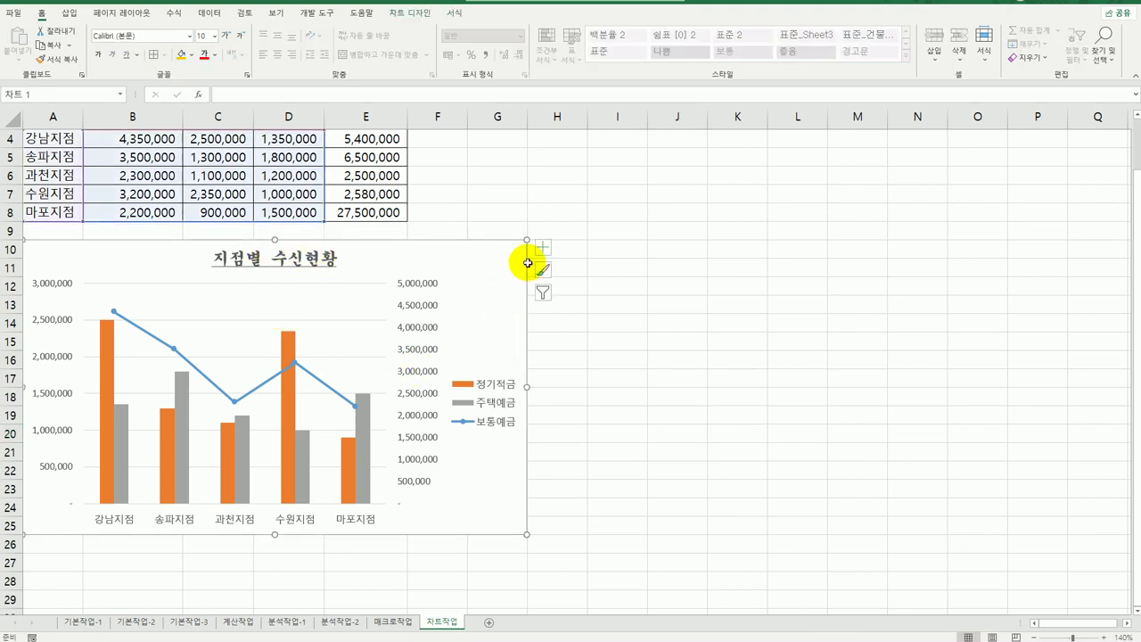
click(543, 249)
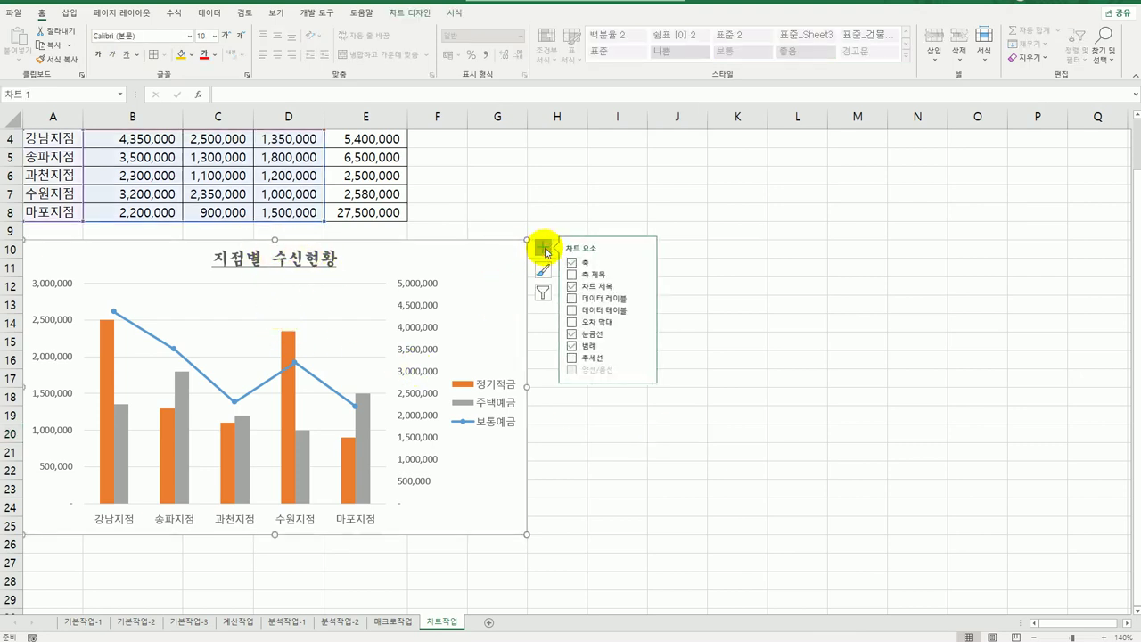
click(671, 276)
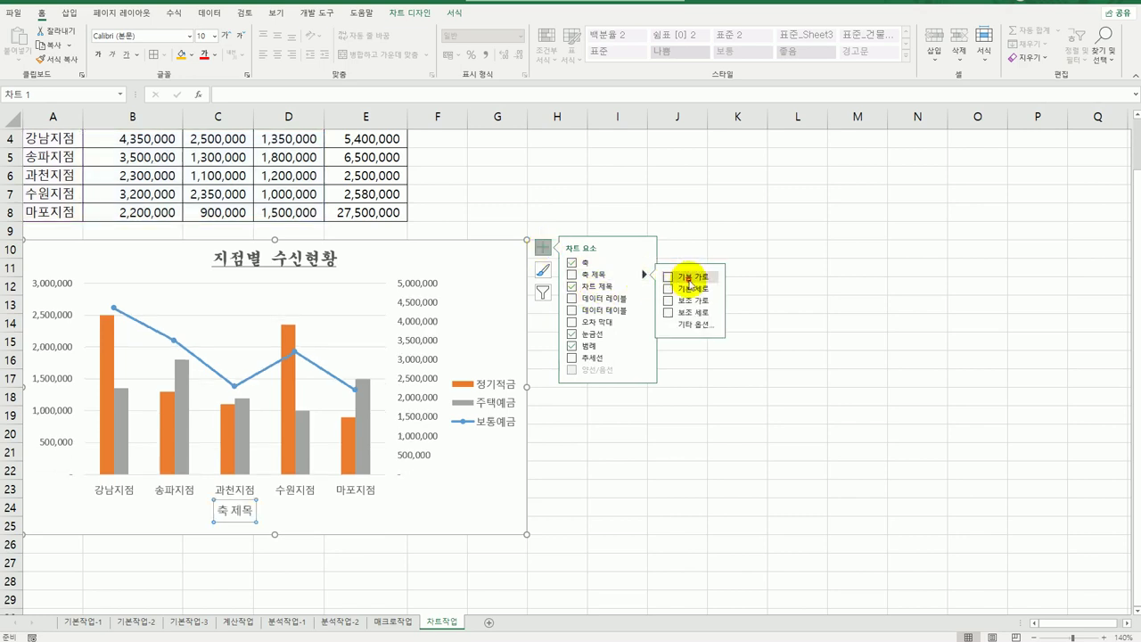
drag(223, 509, 280, 511)
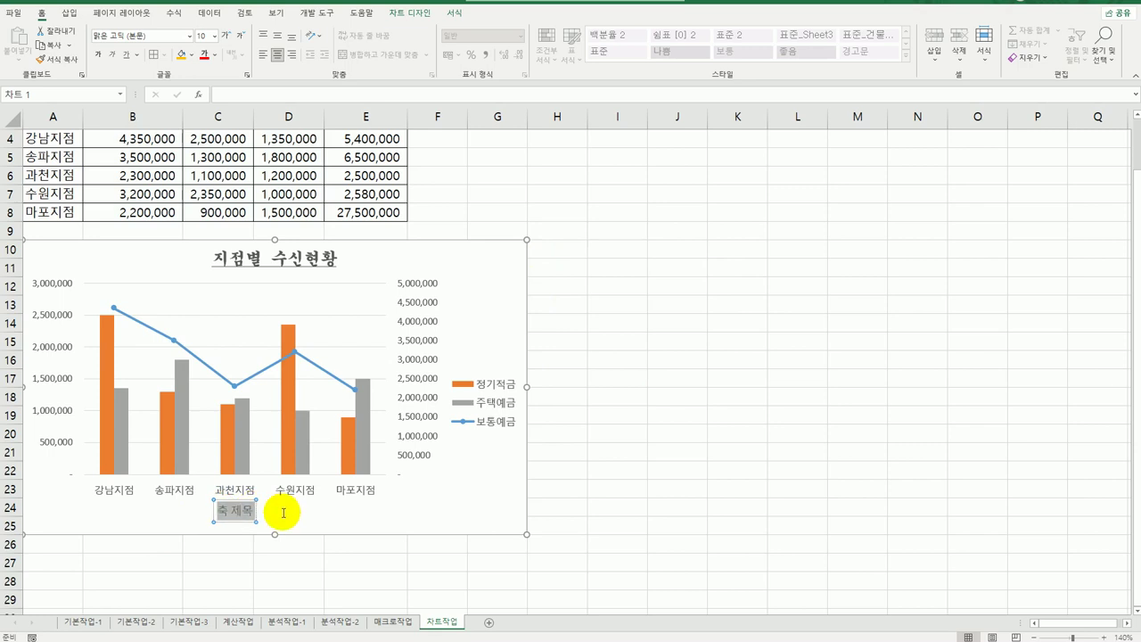
text(지)
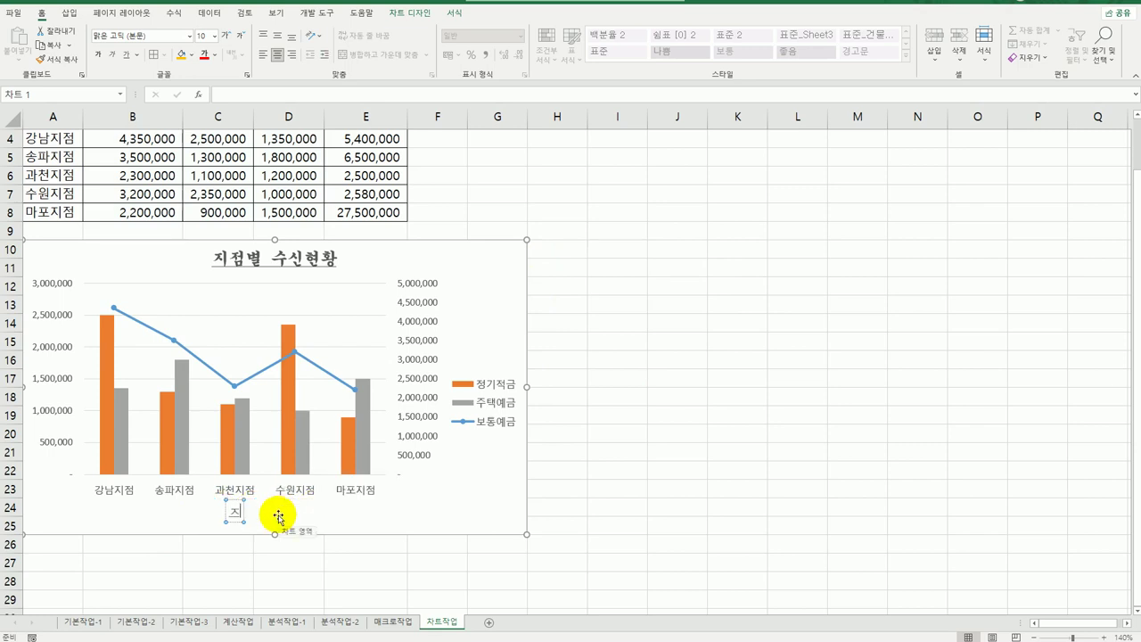
text(제)
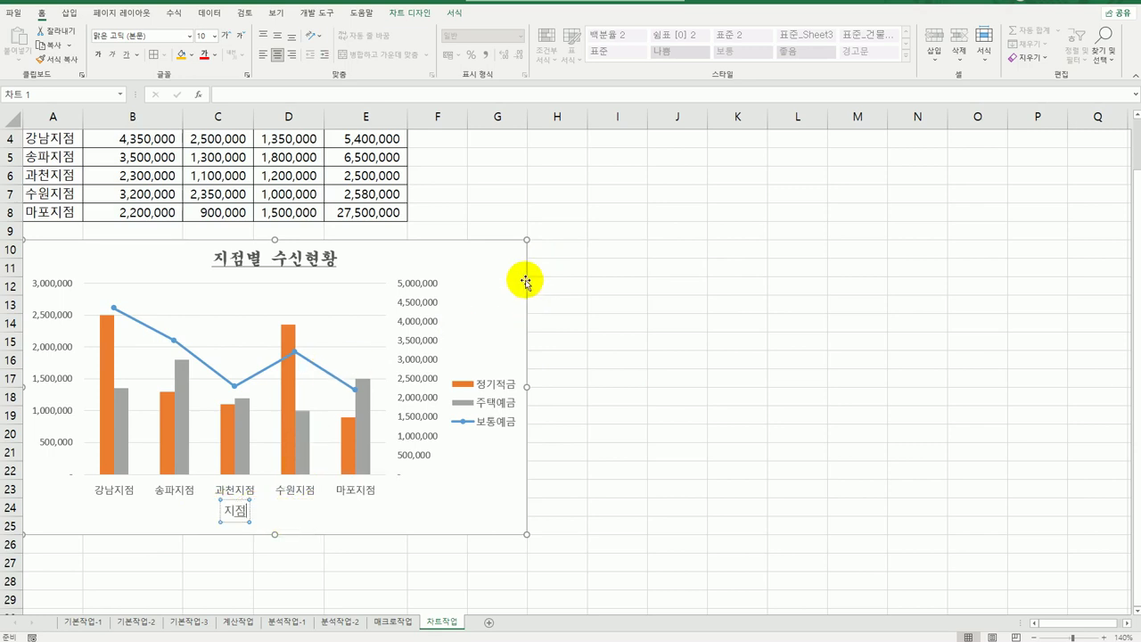
click(522, 267)
Step: Add a 기본 세로 axis title to the chart with the text 금액
click(544, 252)
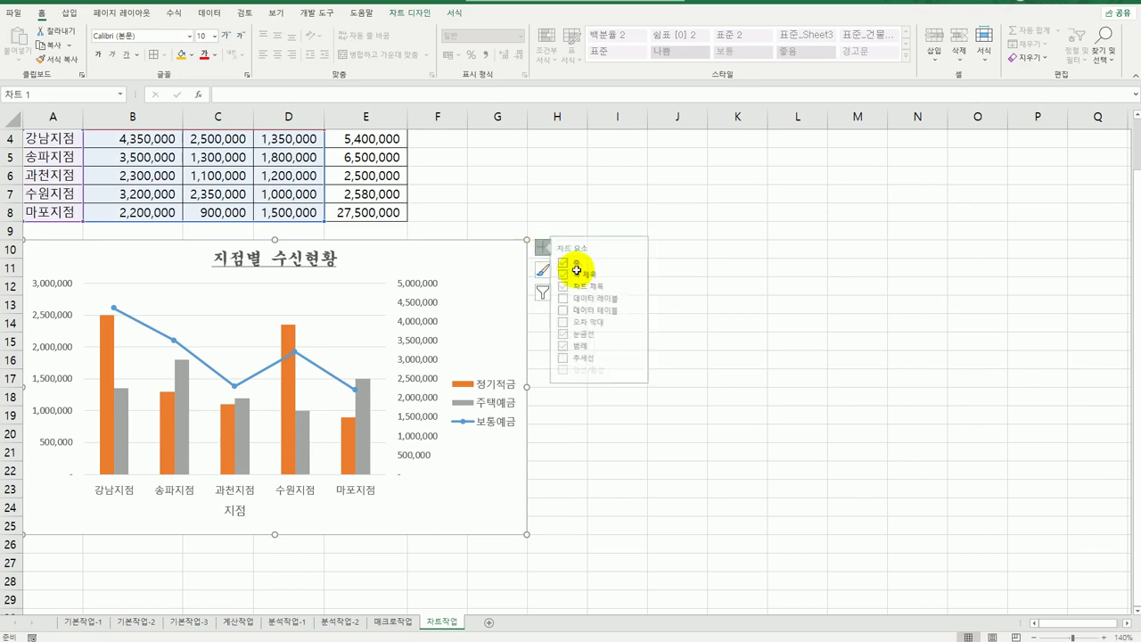
click(645, 276)
click(695, 290)
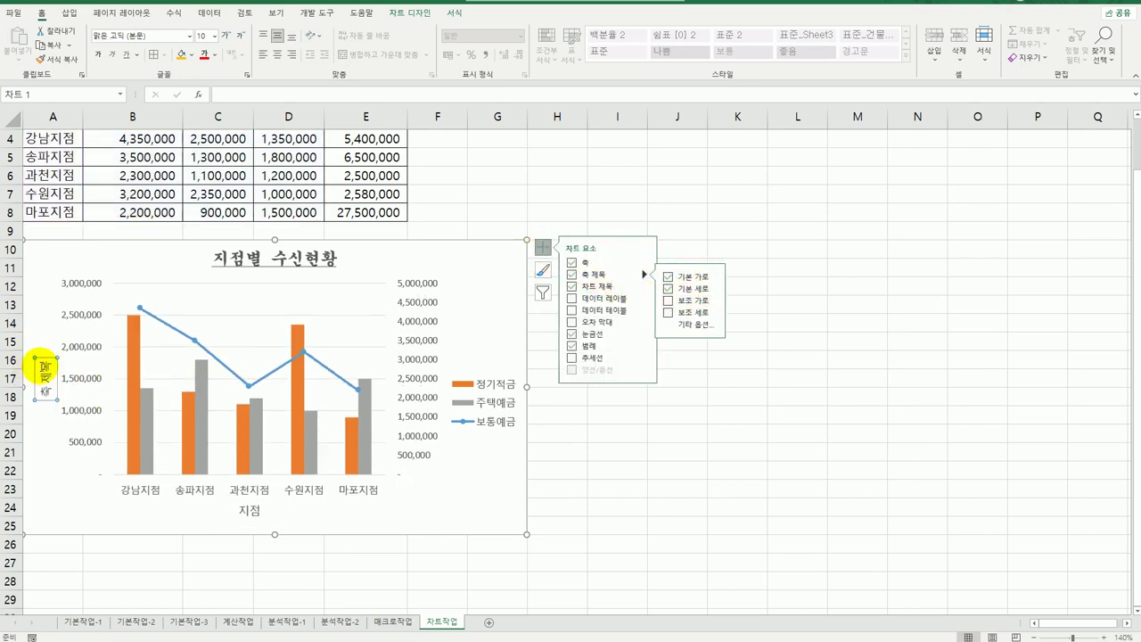
drag(44, 366, 44, 397)
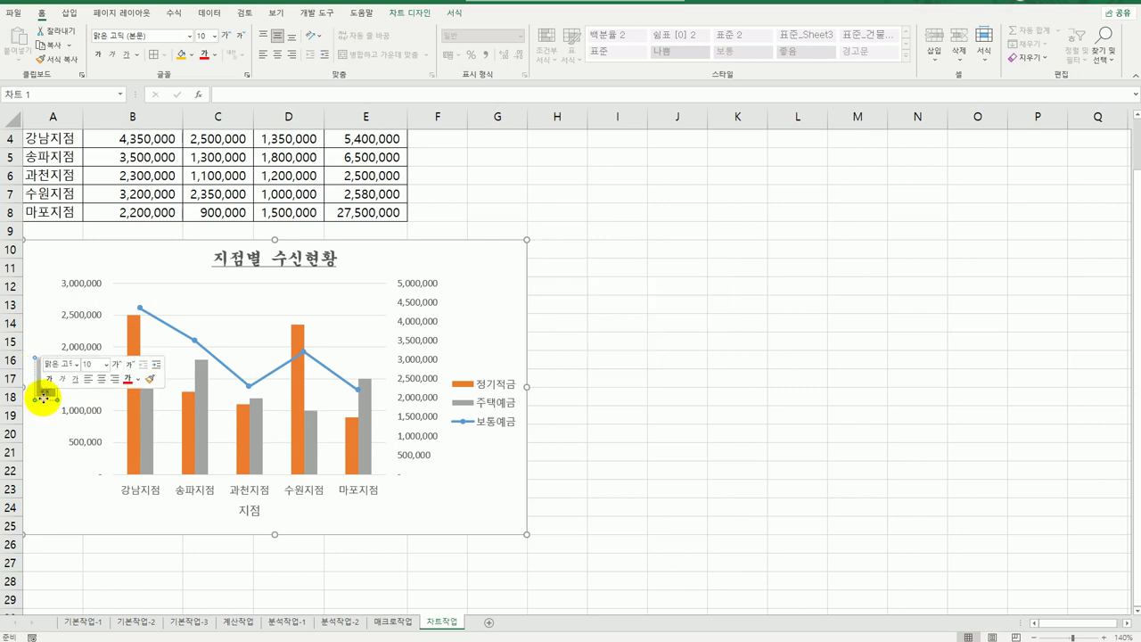
text(종ㅁ)
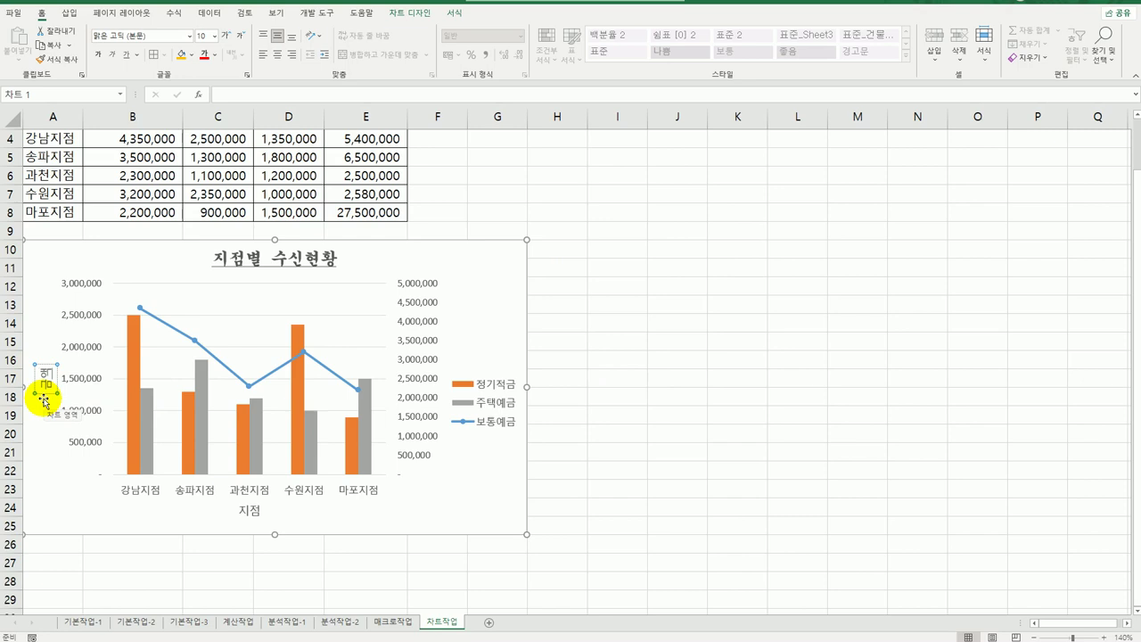
Step: Set the text direction of the chart's vertical axis title 금액 to 가로
click(45, 394)
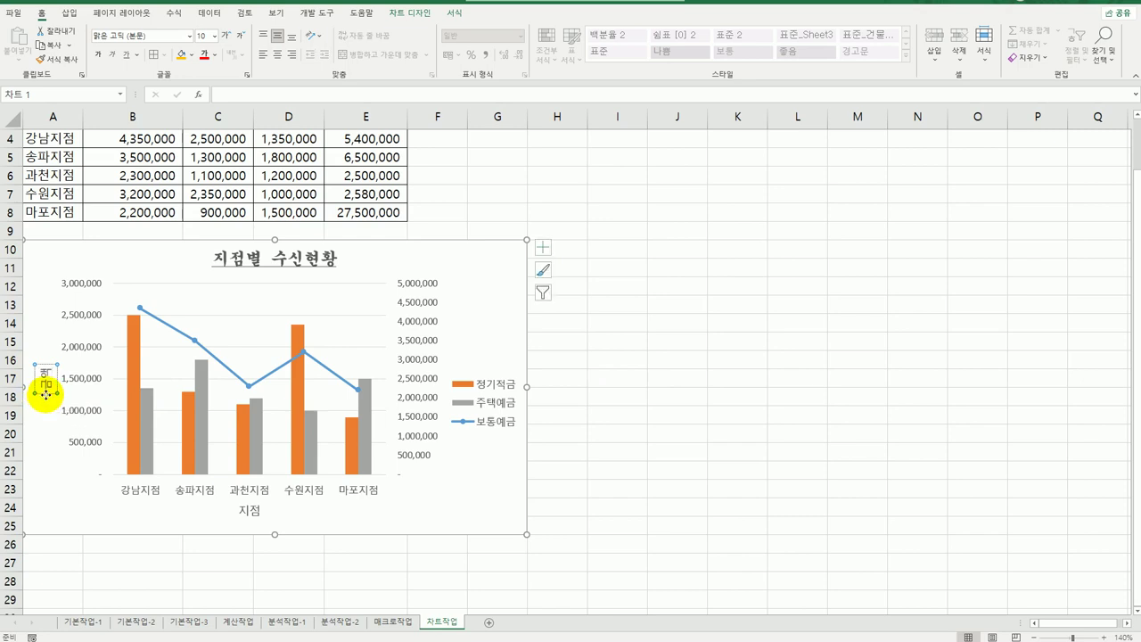
right_click(45, 394)
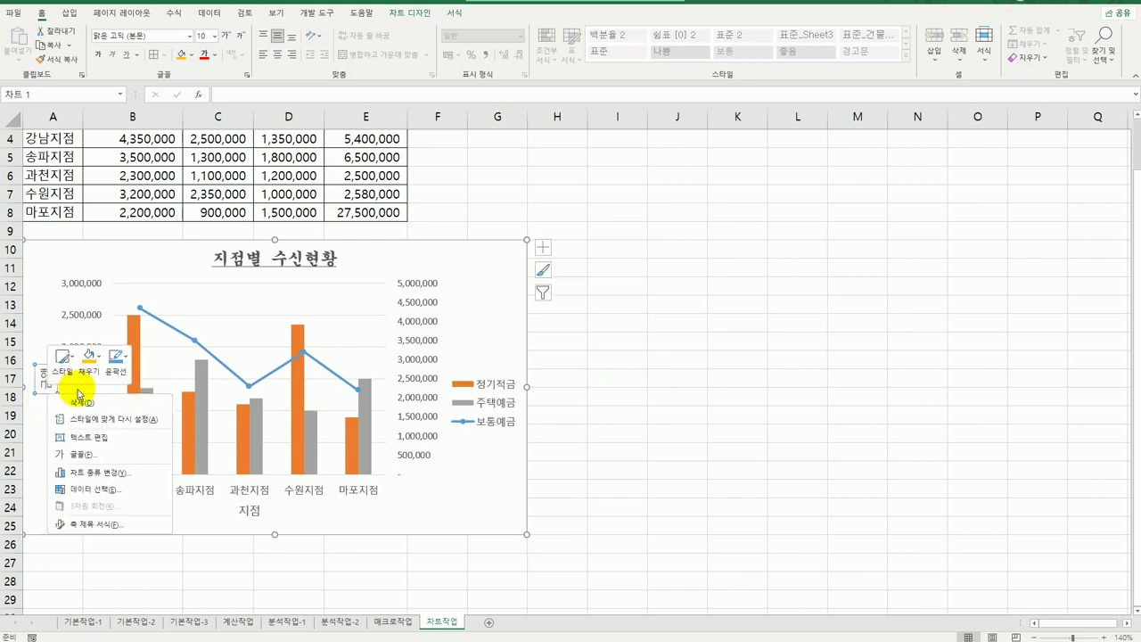
click(110, 528)
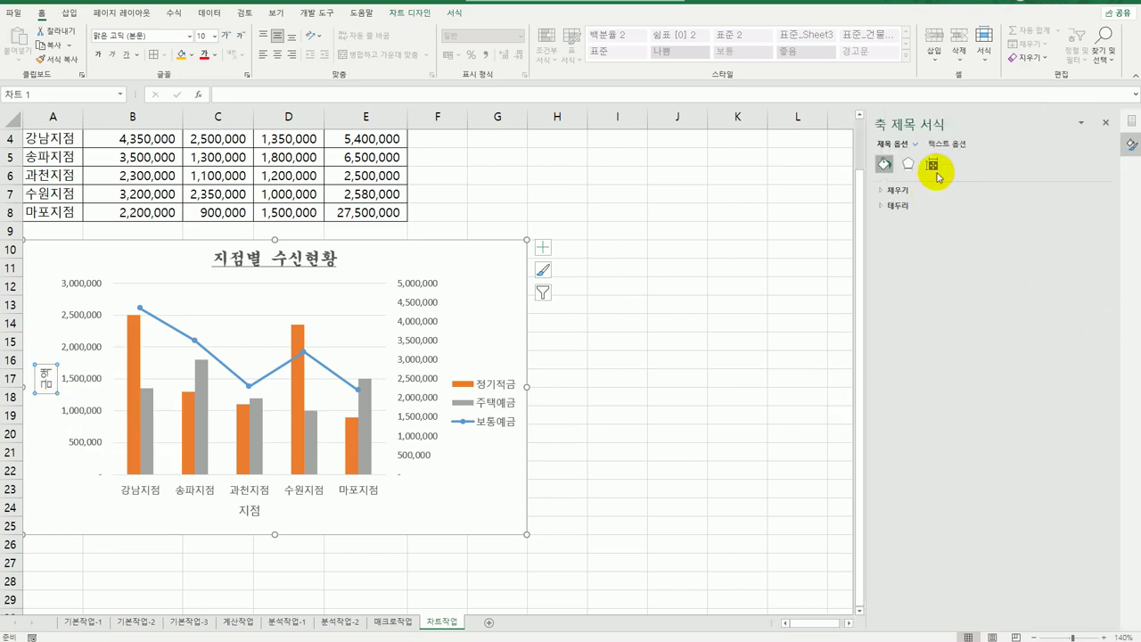
click(933, 166)
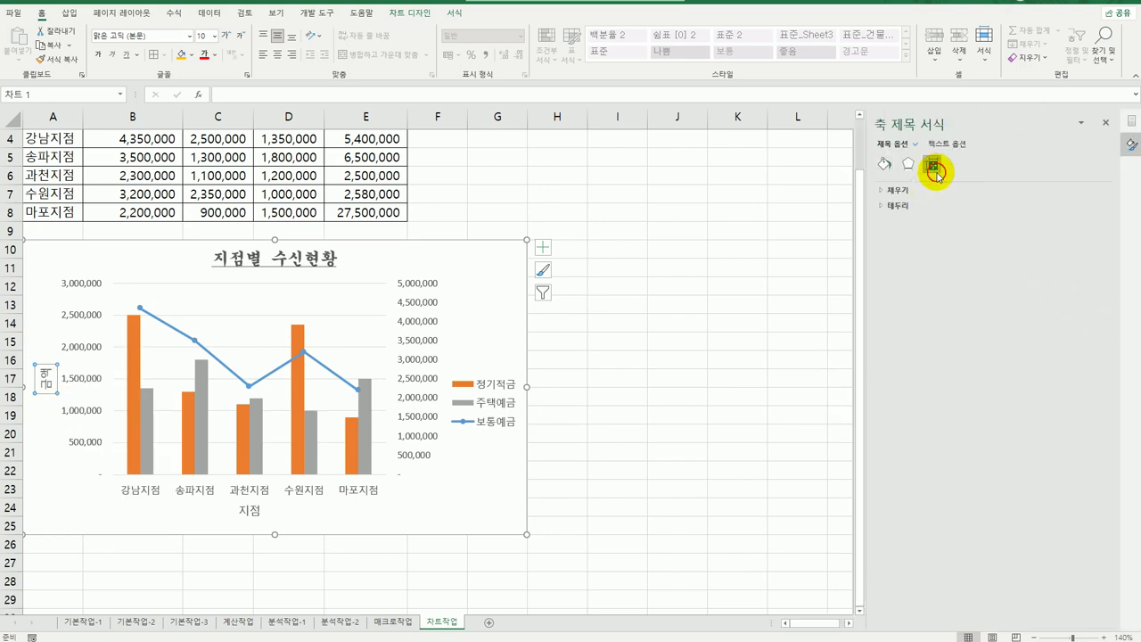
click(1094, 224)
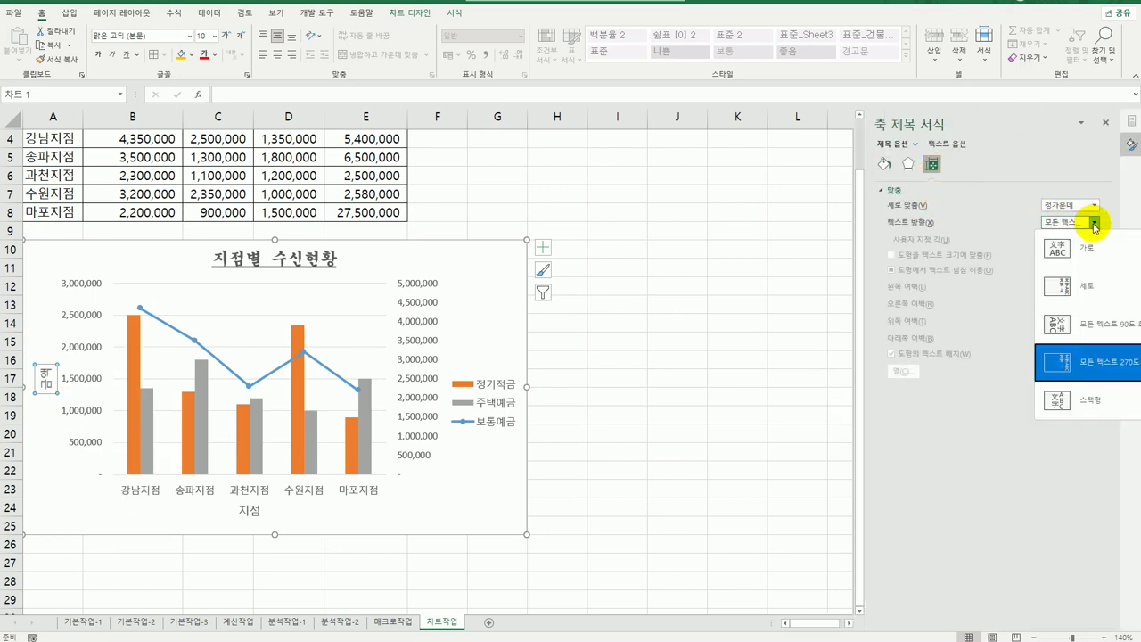
click(1047, 285)
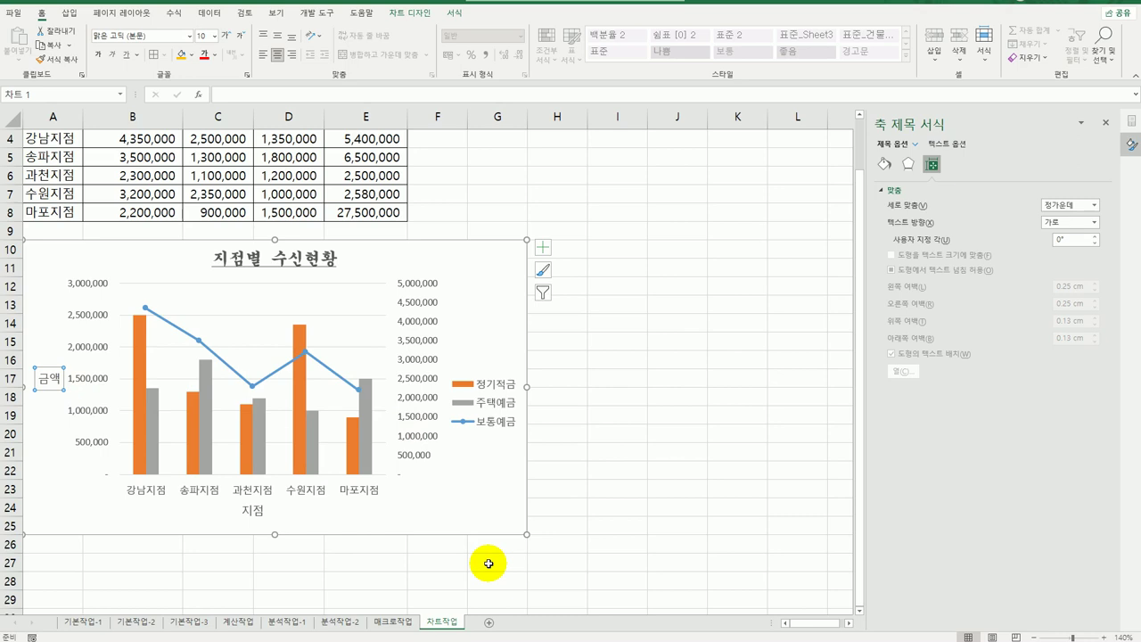
Step: Set the chart's legend position to 위쪽
click(543, 247)
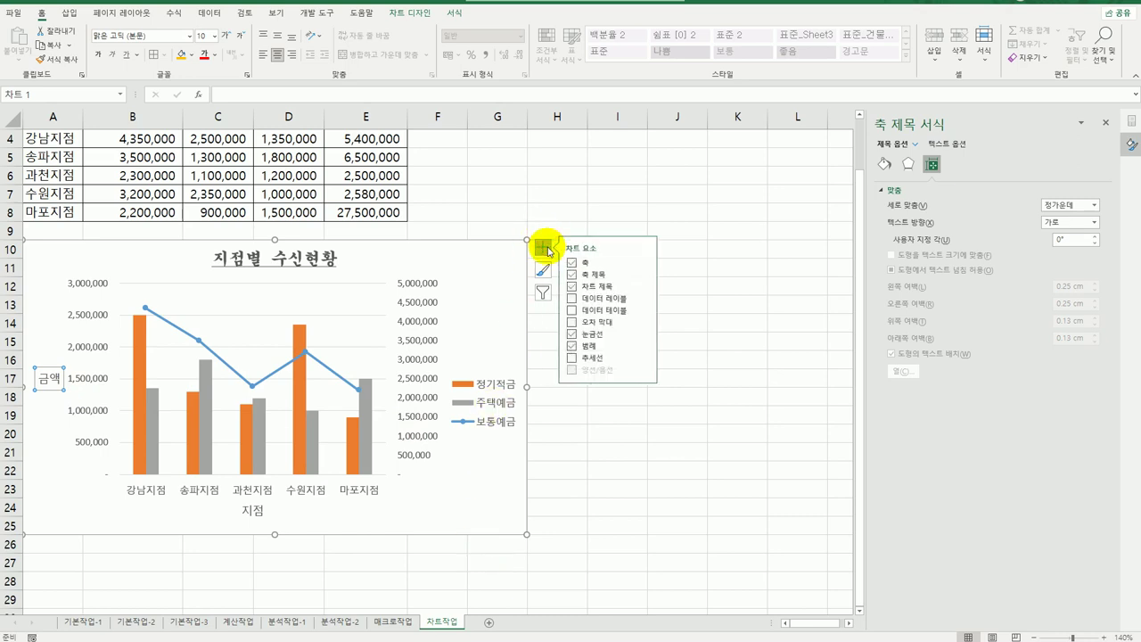
click(483, 420)
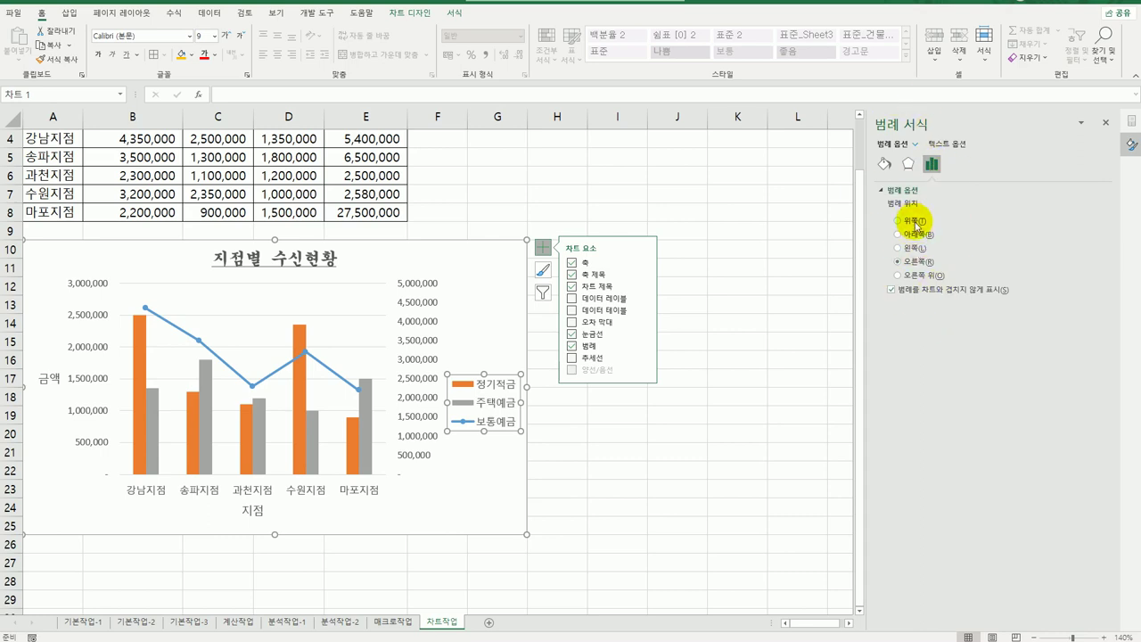
click(916, 221)
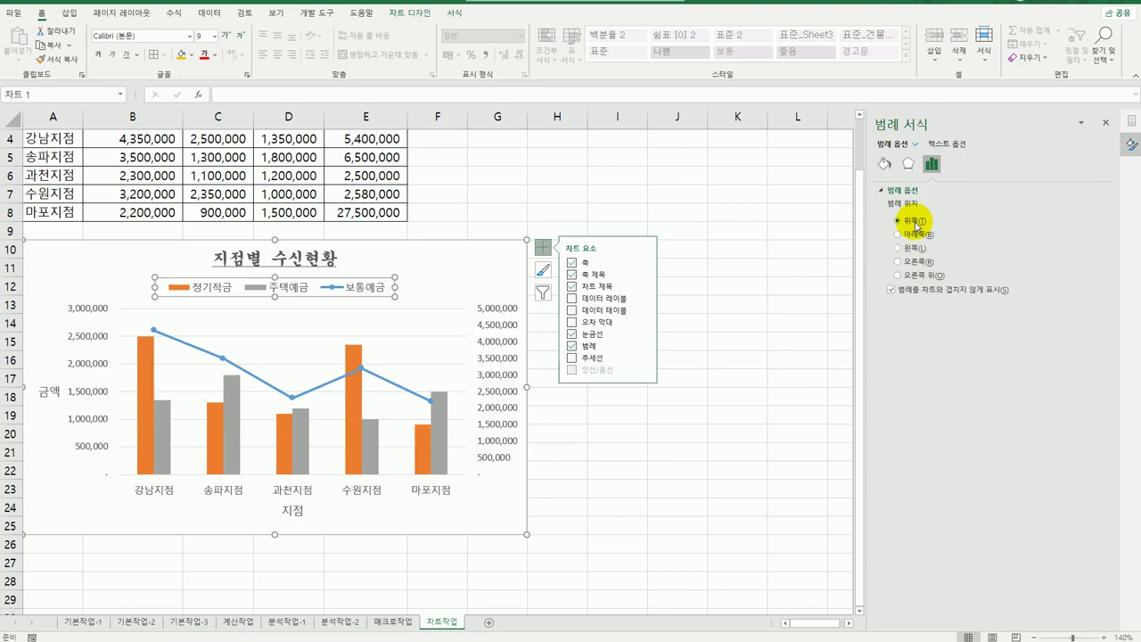
Step: Format the chart legend's text with the 궁서 font at size 11 and deselect the chart
click(190, 34)
click(190, 34)
drag(261, 86, 264, 628)
click(129, 338)
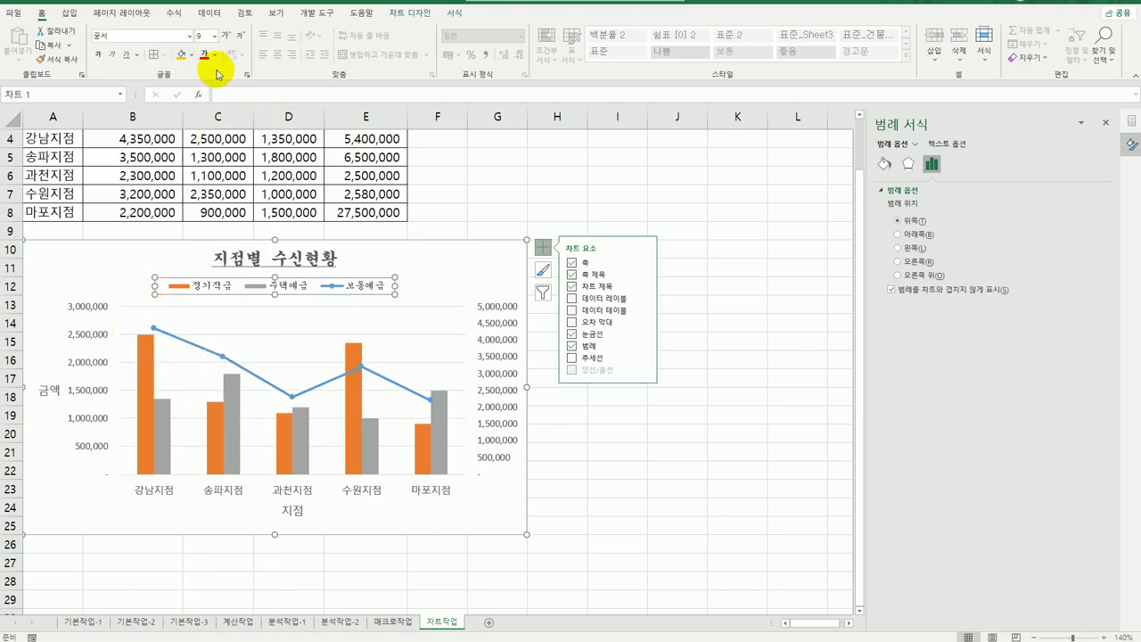
click(215, 37)
click(214, 103)
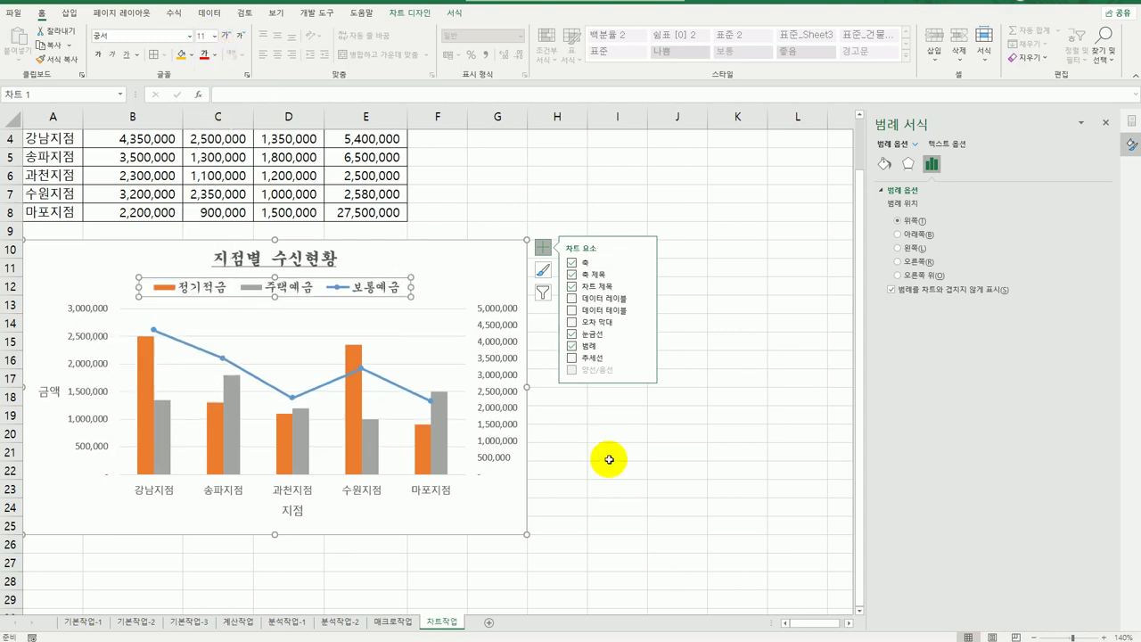
click(669, 540)
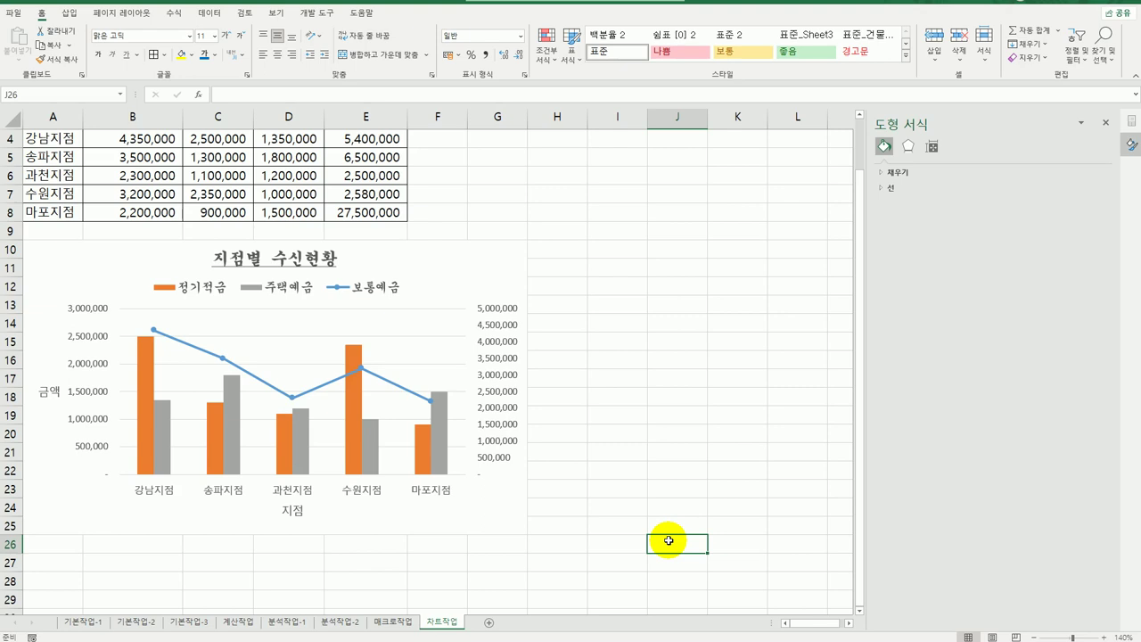
click(737, 481)
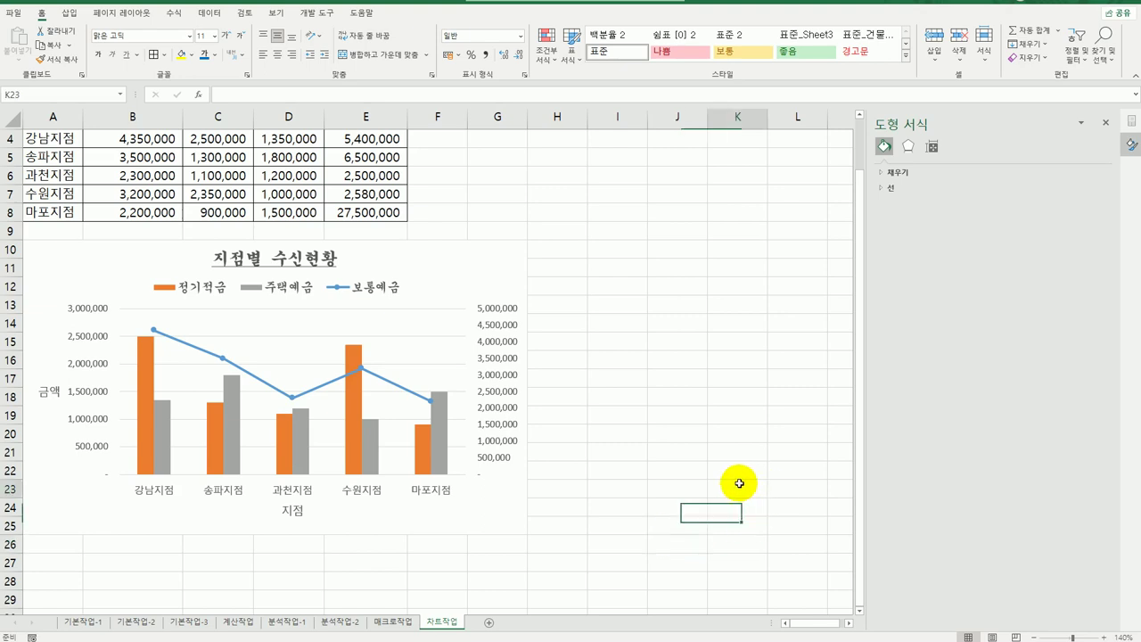